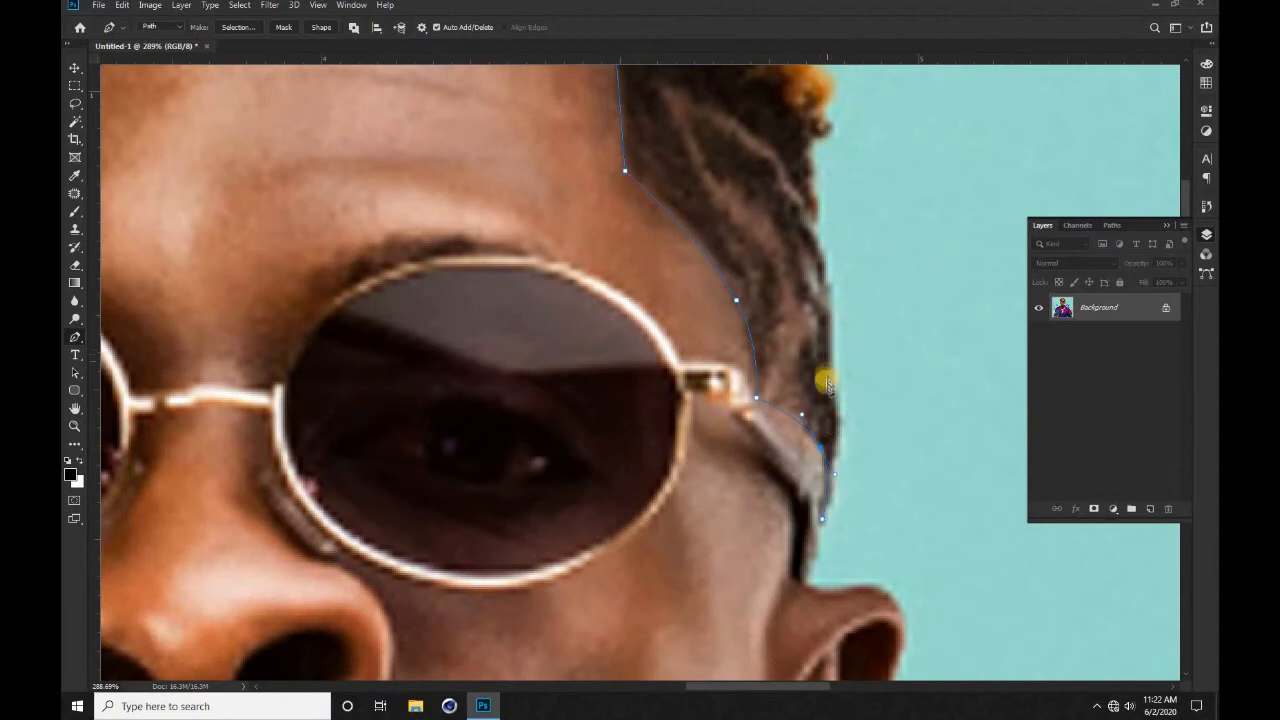
Step: Continue the Pen path up the outer edge of the hair beside the right-hand temple
{"action": "left_click", "coordinate": [828, 330]}
{"action": "left_click", "coordinate": [824, 278]}
{"action": "left_click", "coordinate": [818, 220]}
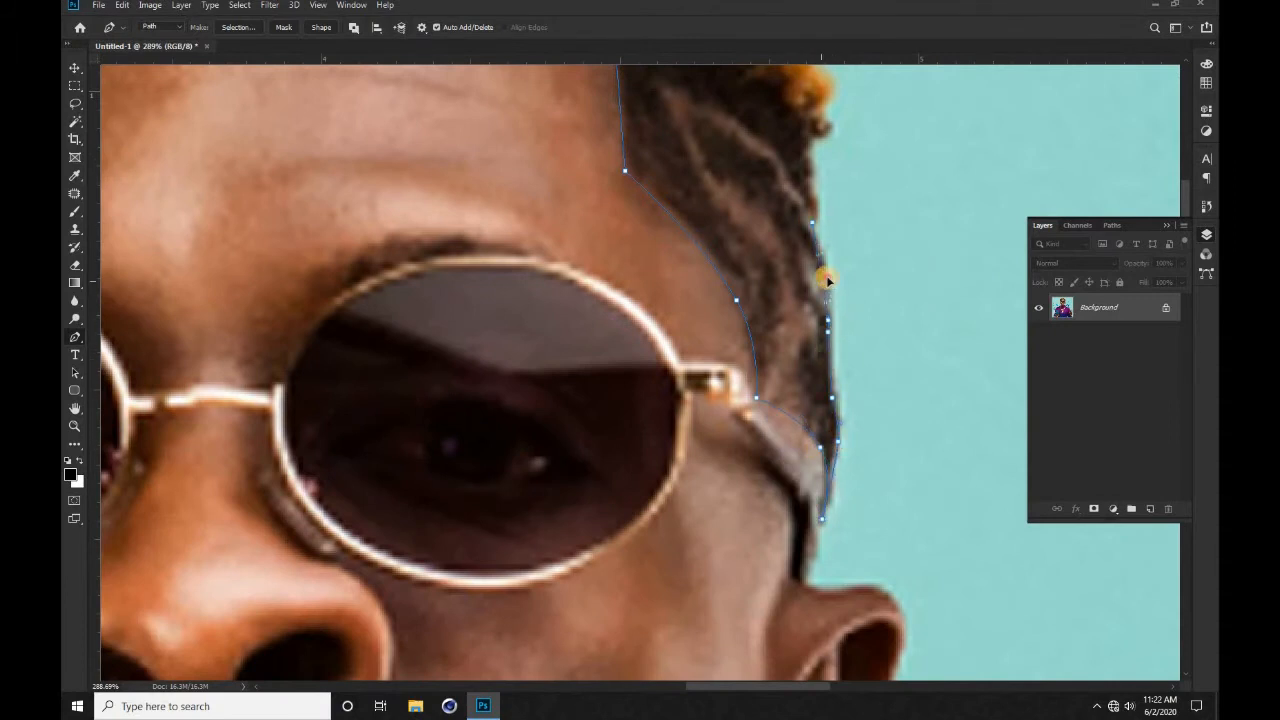
{"action": "scroll", "coordinate": [817, 260], "scroll_direction": "up", "scroll_amount": 1}
{"action": "left_click", "coordinate": [815, 262]}
{"action": "left_click", "coordinate": [810, 218]}
Step: Trace the Pen path along the jagged orange hair tips on the right-hand side of the head
{"action": "left_click", "coordinate": [829, 166]}
{"action": "left_click", "coordinate": [827, 149]}
{"action": "left_click", "coordinate": [816, 139]}
{"action": "left_click_drag", "start_coordinate": [805, 150], "coordinate": [775, 411]}
{"action": "left_click", "coordinate": [776, 352]}
{"action": "left_click", "coordinate": [777, 328]}
{"action": "left_click", "coordinate": [773, 306]}
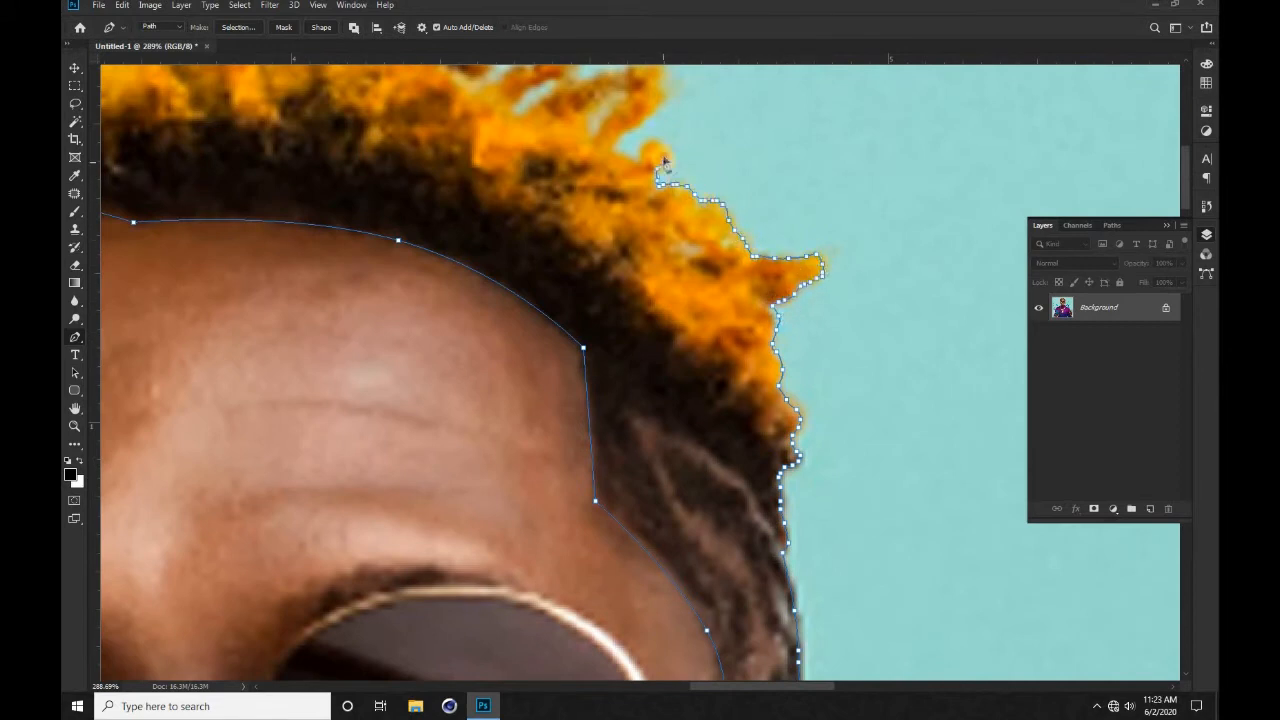
{"action": "scroll", "coordinate": [663, 160], "scroll_direction": "up", "scroll_amount": 2}
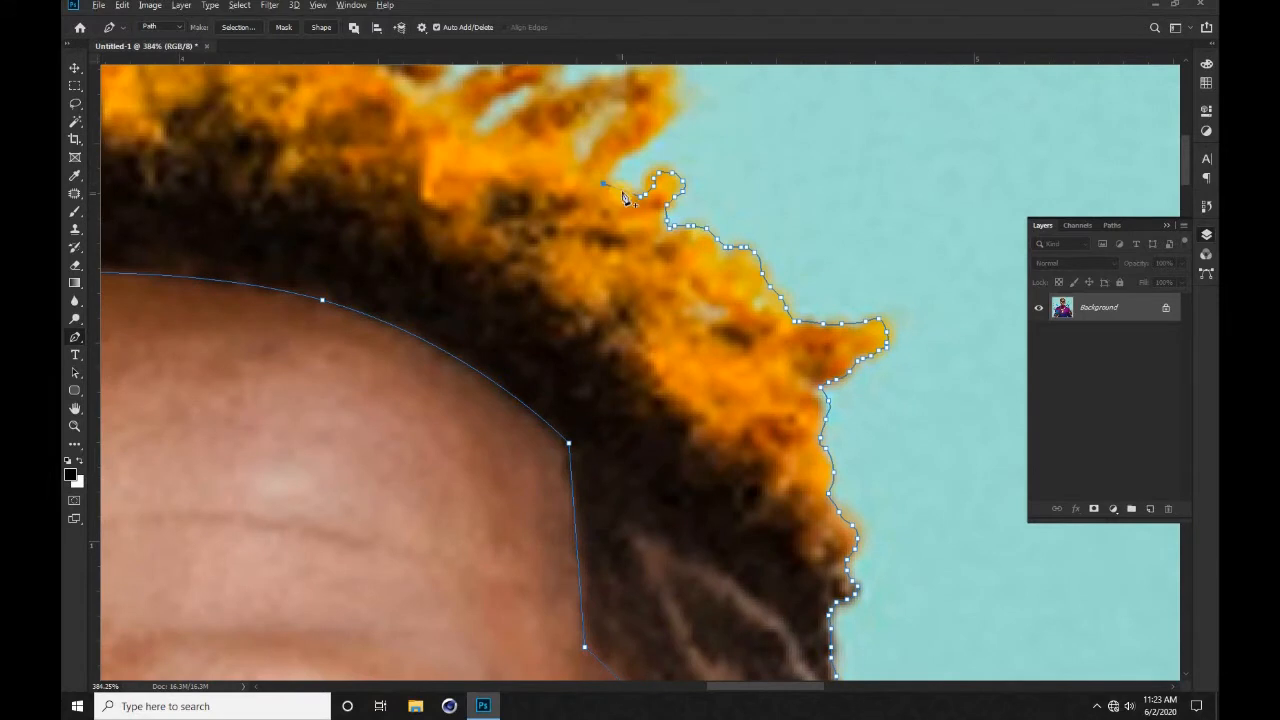
Step: Extend the Pen path around the orange curls across the top of the head toward the left-hand side
{"action": "left_click", "coordinate": [650, 137]}
{"action": "left_click_drag", "start_coordinate": [675, 99], "coordinate": [700, 172]}
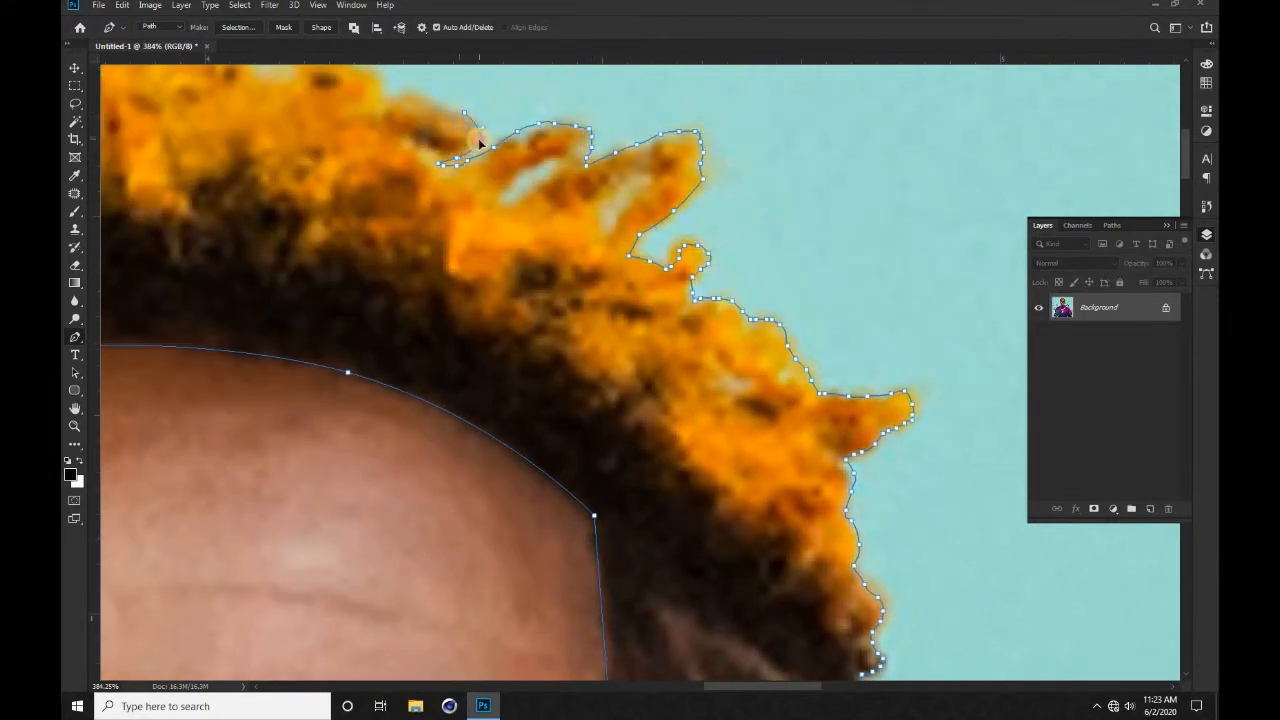
{"action": "left_click_drag", "start_coordinate": [382, 112], "coordinate": [415, 201]}
{"action": "left_click", "coordinate": [410, 170]}
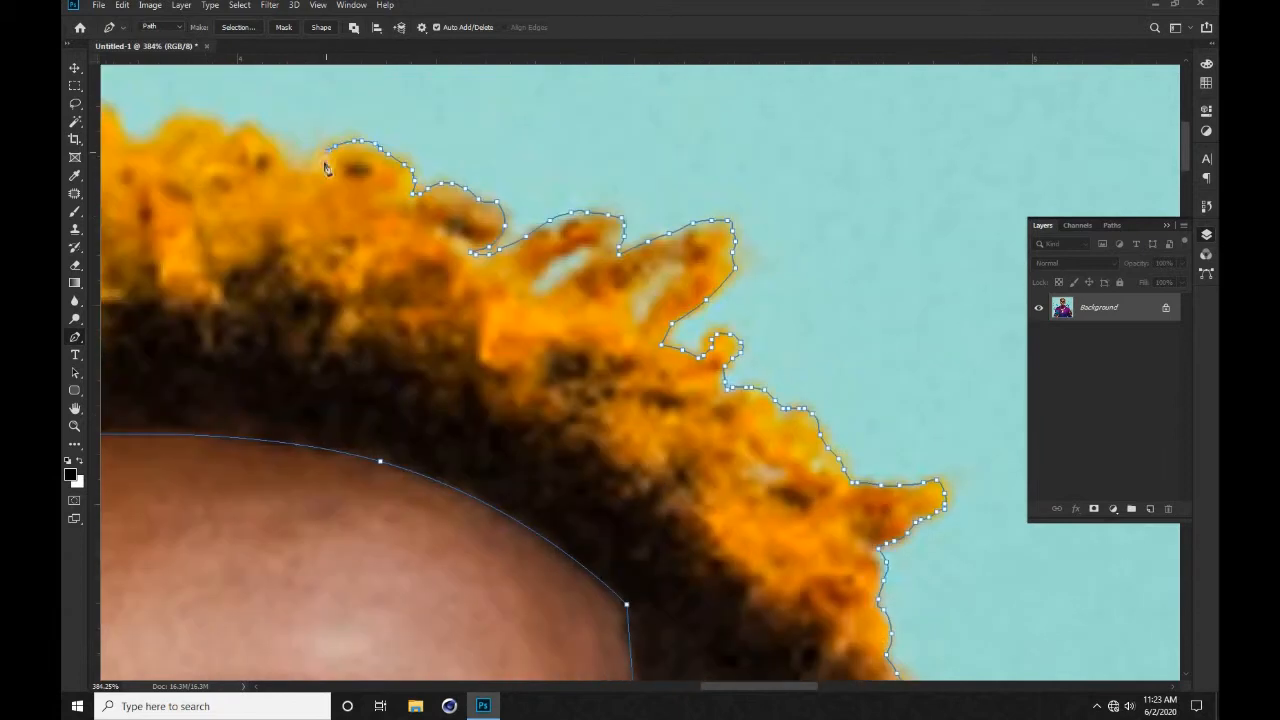
{"action": "left_click_drag", "start_coordinate": [232, 138], "coordinate": [357, 228]}
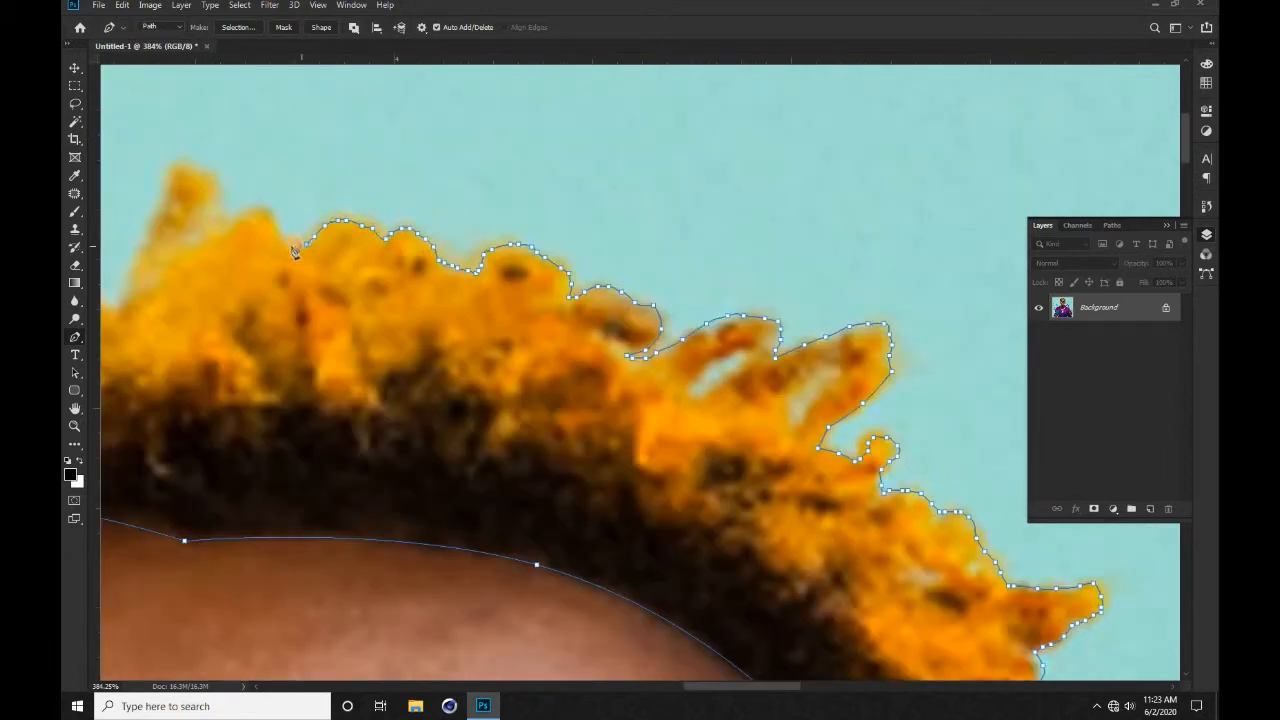
{"action": "left_click_drag", "start_coordinate": [219, 234], "coordinate": [437, 237]}
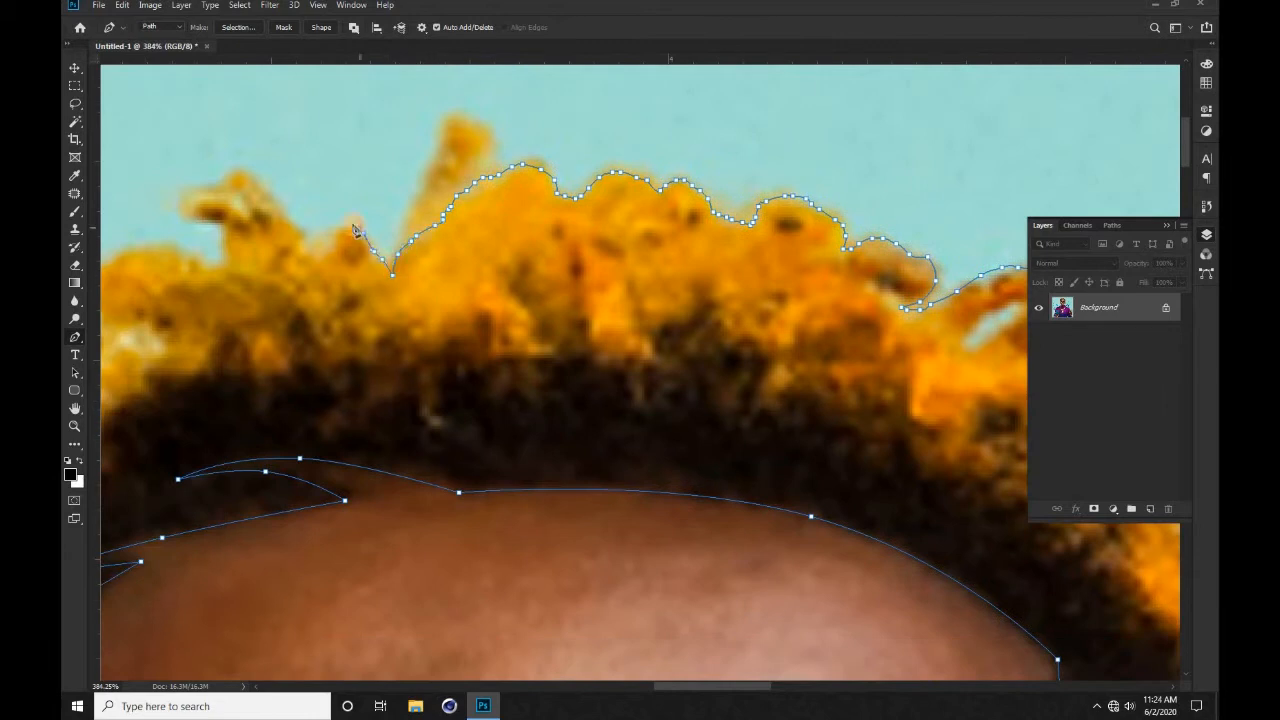
{"action": "left_click_drag", "start_coordinate": [271, 188], "coordinate": [434, 220]}
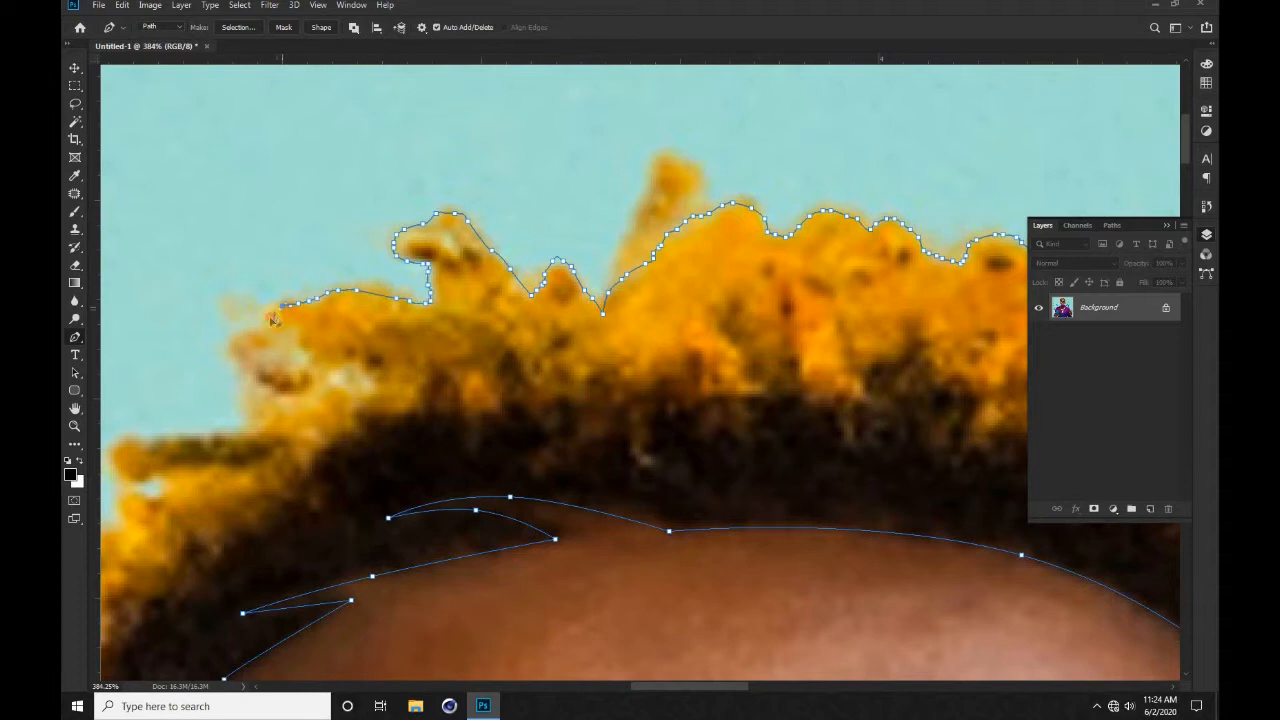
Step: Trace the Pen path around the protruding hair tufts at the upper left of the head
{"action": "scroll", "coordinate": [271, 318], "scroll_direction": "down", "scroll_amount": 2}
{"action": "scroll", "coordinate": [308, 303], "scroll_direction": "down", "scroll_amount": 4}
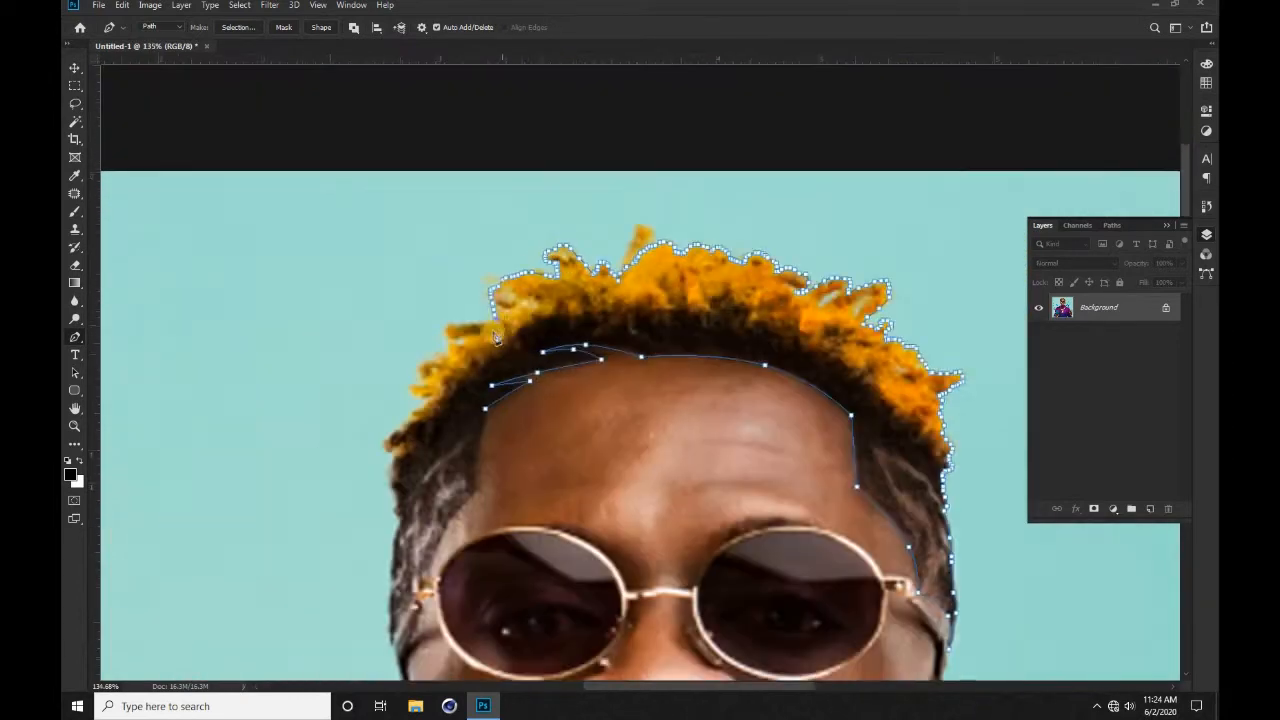
{"action": "scroll", "coordinate": [470, 310], "scroll_direction": "up", "scroll_amount": 4}
{"action": "left_click", "coordinate": [372, 313]}
{"action": "left_click", "coordinate": [371, 336]}
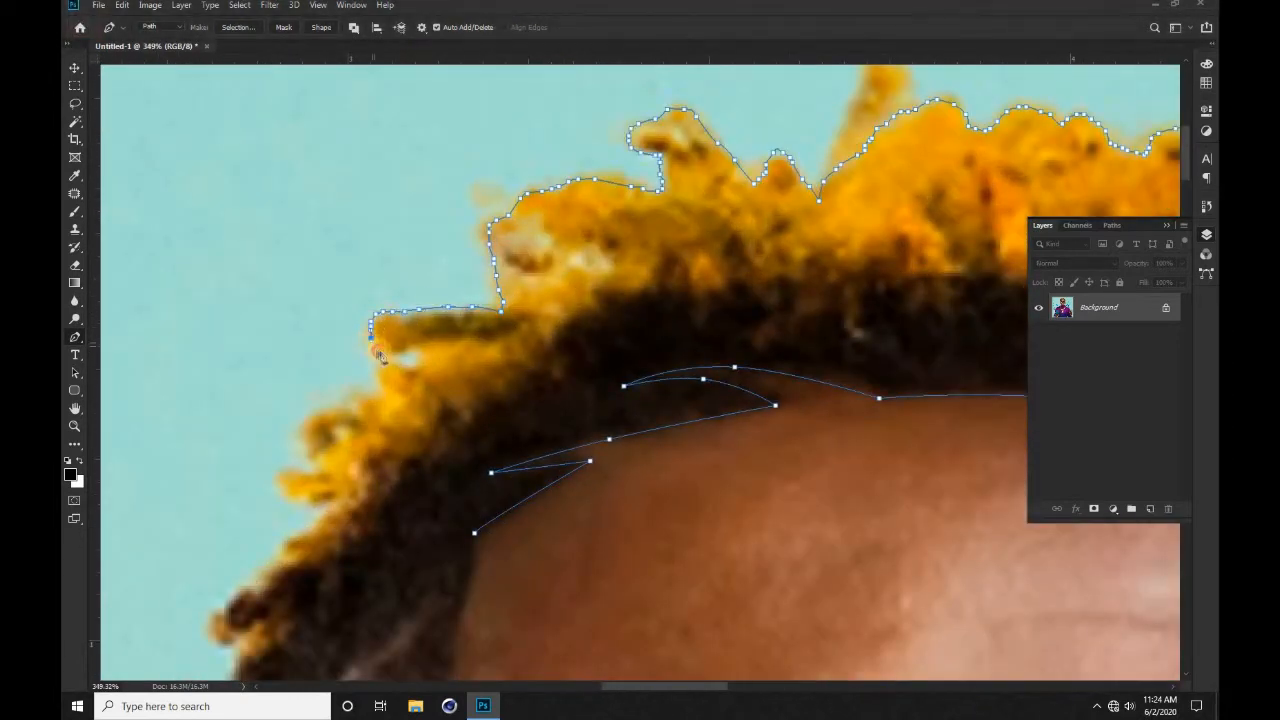
{"action": "left_click", "coordinate": [371, 398]}
{"action": "left_click", "coordinate": [364, 399]}
{"action": "left_click", "coordinate": [357, 403]}
{"action": "left_click_drag", "start_coordinate": [350, 409], "coordinate": [465, 342]}
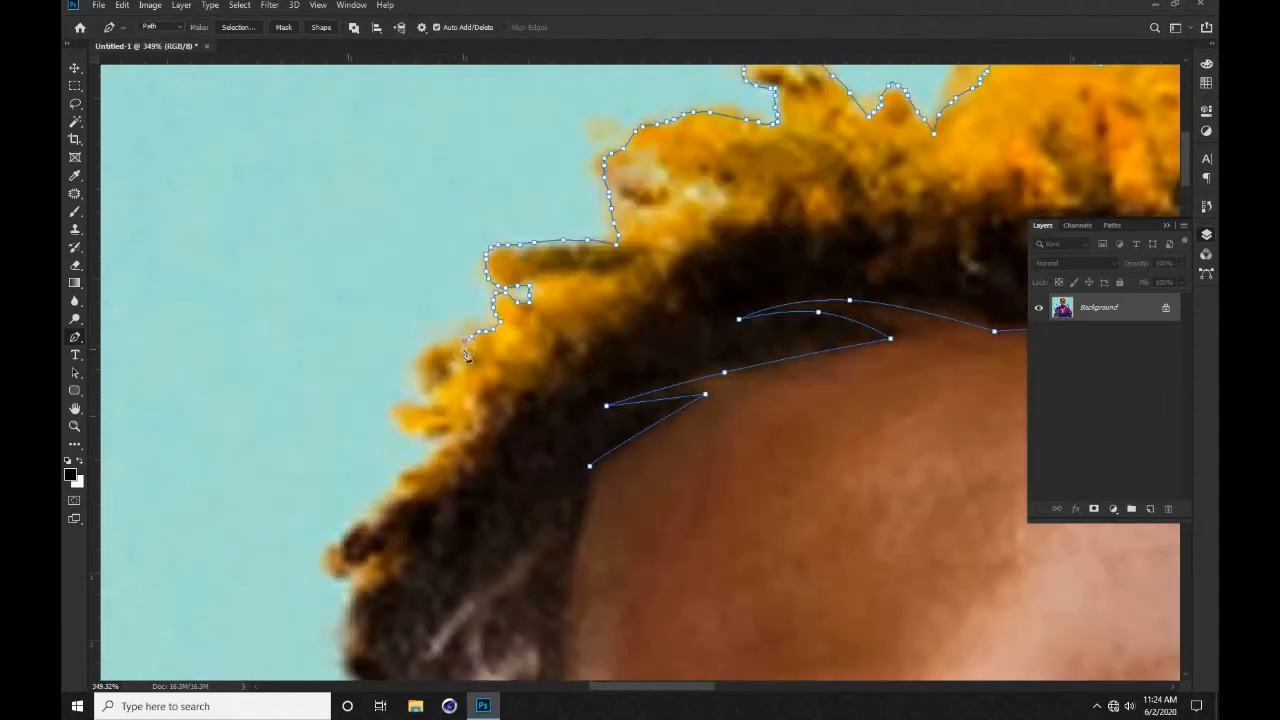
Step: Continue the Pen path down the orange tips on the left-hand side to the dark side hair
{"action": "left_click", "coordinate": [442, 440]}
{"action": "left_click_drag", "start_coordinate": [438, 456], "coordinate": [560, 335]}
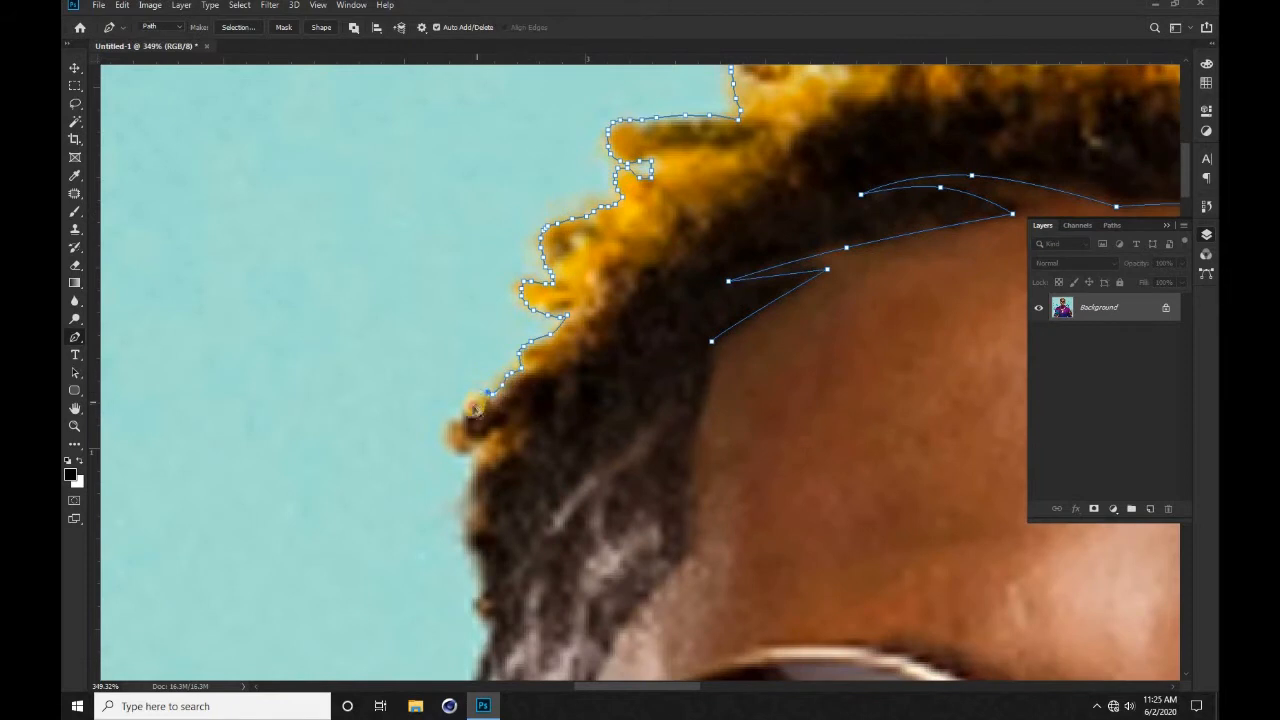
{"action": "left_click", "coordinate": [455, 445]}
{"action": "left_click", "coordinate": [464, 452]}
{"action": "left_click", "coordinate": [472, 452]}
{"action": "left_click", "coordinate": [479, 450]}
{"action": "left_click_drag", "start_coordinate": [480, 461], "coordinate": [551, 244]}
{"action": "left_click", "coordinate": [545, 257]}
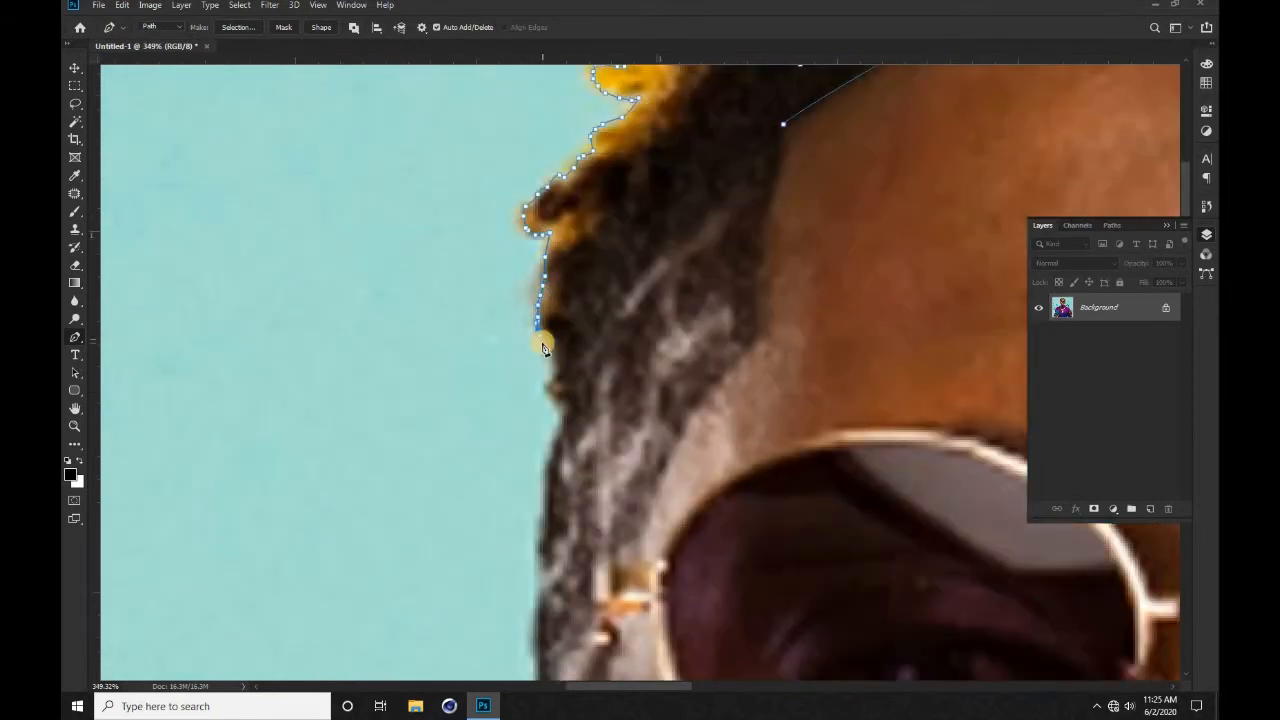
Step: Trace the outer edge of the dark side hair down toward the left-hand sunglasses hinge
{"action": "left_click", "coordinate": [539, 330]}
{"action": "left_click", "coordinate": [552, 341]}
{"action": "left_click", "coordinate": [555, 372]}
{"action": "left_click", "coordinate": [561, 398]}
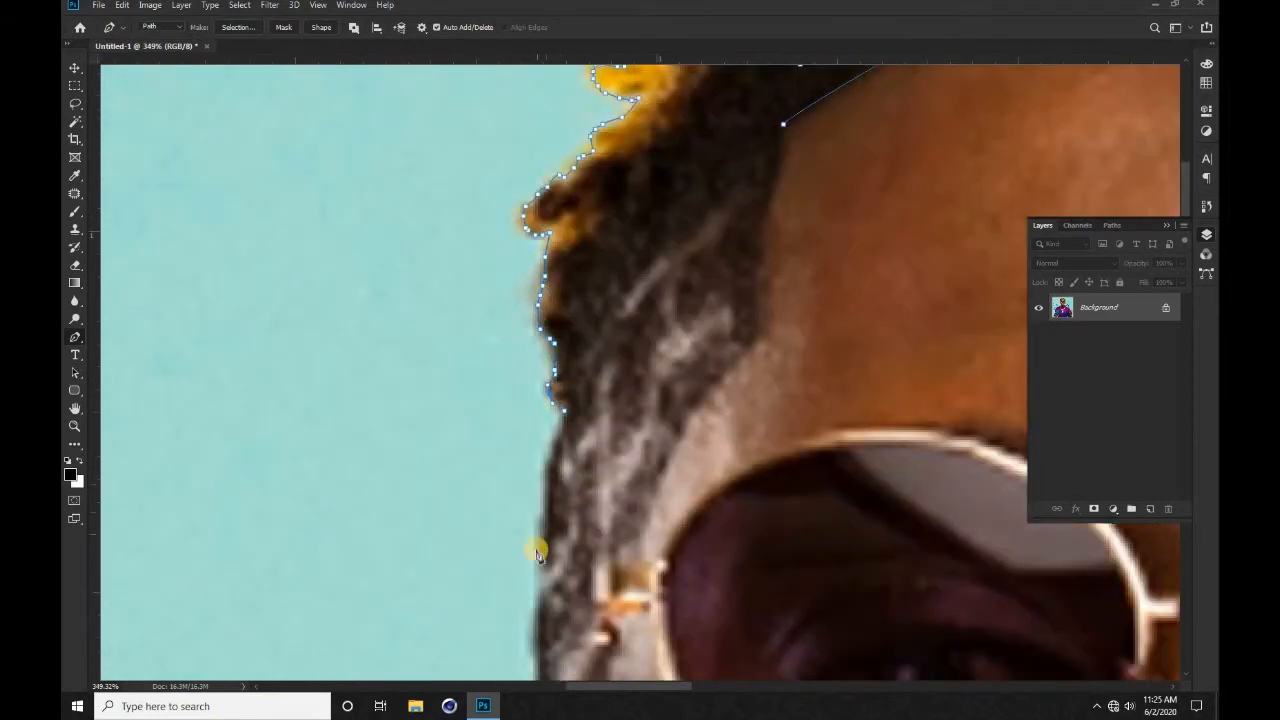
{"action": "left_click_drag", "start_coordinate": [546, 485], "coordinate": [541, 484]}
{"action": "left_click_drag", "start_coordinate": [545, 560], "coordinate": [567, 345]}
Step: Trace the inner hairline from the left-hand sideburn up to the forehead and close the hair path
{"action": "scroll", "coordinate": [567, 360], "scroll_direction": "down", "scroll_amount": 5}
{"action": "scroll", "coordinate": [568, 367], "scroll_direction": "up", "scroll_amount": 3}
{"action": "left_click", "coordinate": [572, 401]}
{"action": "left_click", "coordinate": [576, 463]}
{"action": "left_click", "coordinate": [578, 475]}
{"action": "left_click", "coordinate": [650, 352]}
{"action": "left_click_drag", "start_coordinate": [620, 413], "coordinate": [661, 334]}
{"action": "left_click", "coordinate": [760, 147]}
{"action": "left_click_drag", "start_coordinate": [706, 249], "coordinate": [681, 259]}
{"action": "left_click_drag", "start_coordinate": [732, 93], "coordinate": [727, 167]}
{"action": "left_click", "coordinate": [716, 177]}
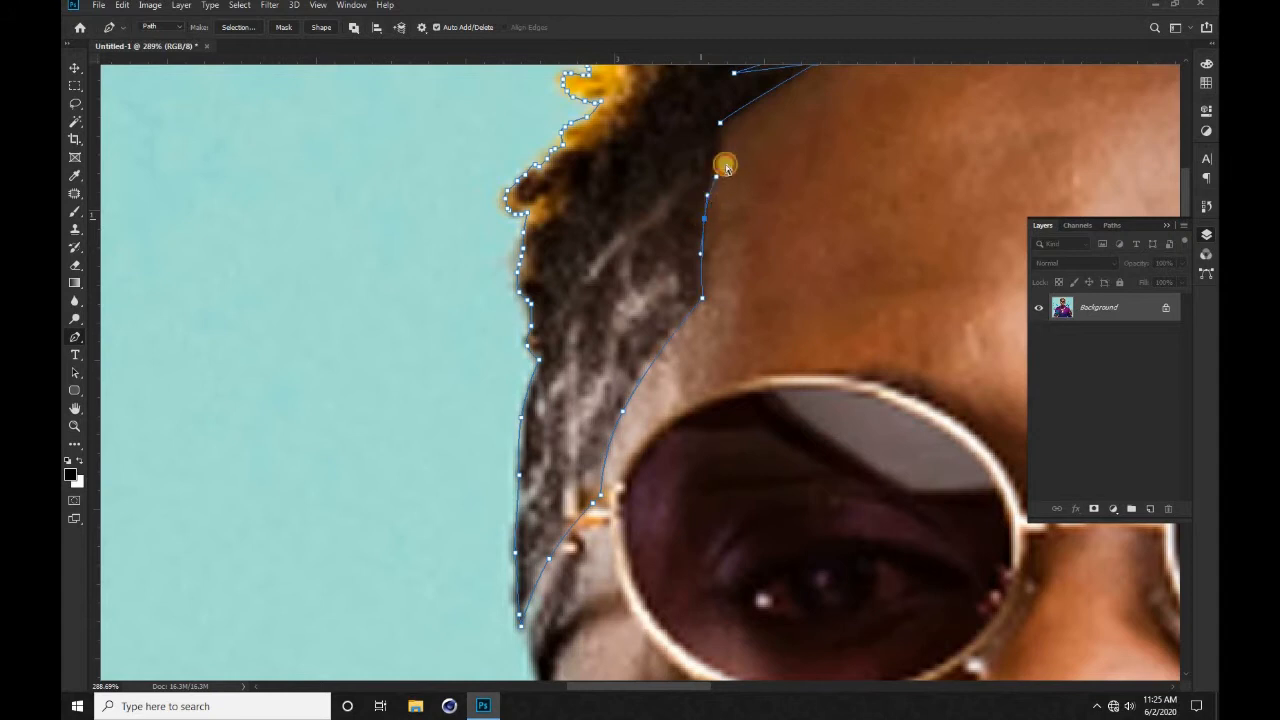
{"action": "left_click", "coordinate": [720, 124]}
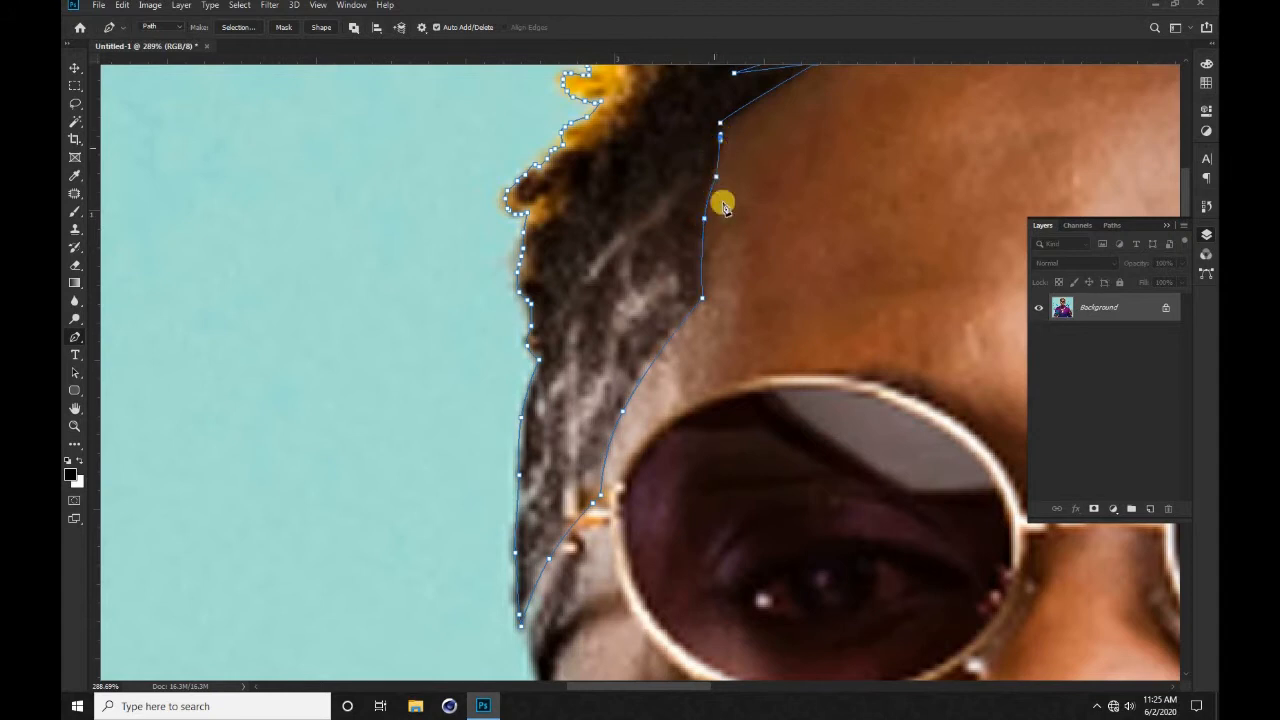
{"action": "key", "text": "ctrl+Return"}
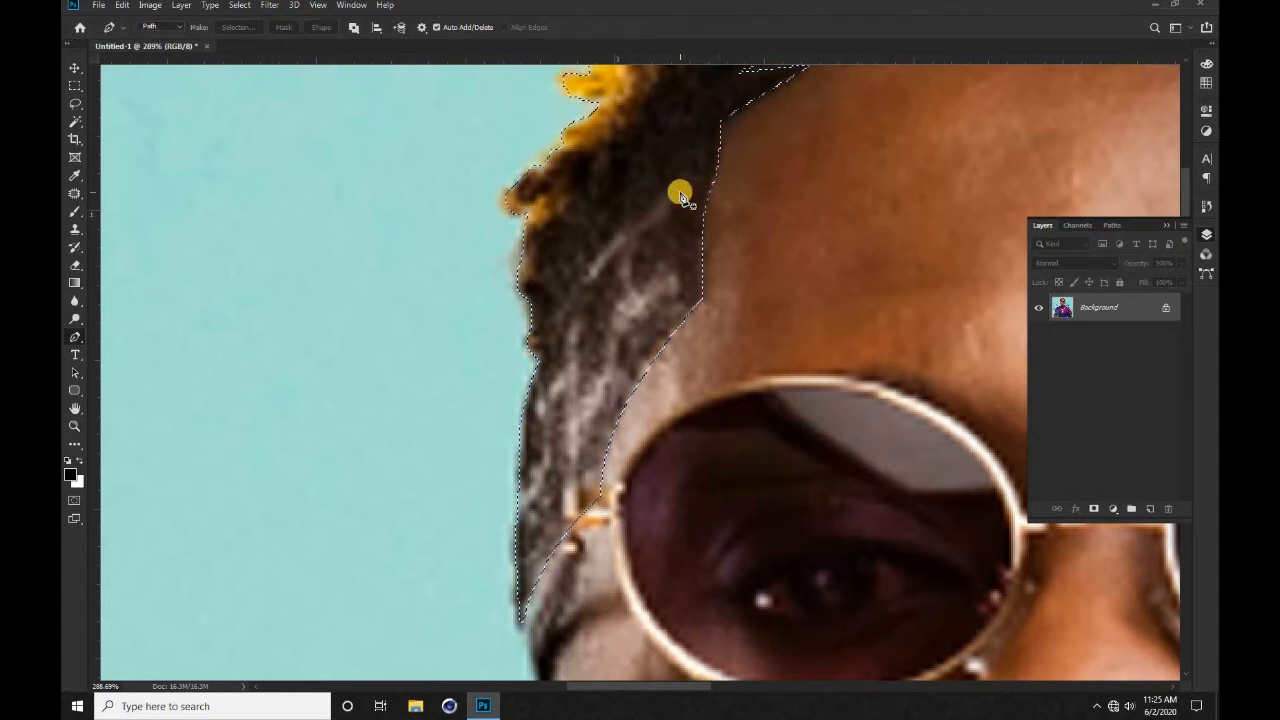
{"action": "scroll", "coordinate": [680, 192], "scroll_direction": "down", "scroll_amount": 3}
{"action": "scroll", "coordinate": [680, 192], "scroll_direction": "down", "scroll_amount": 1}
{"action": "key", "text": "ctrl+z"}
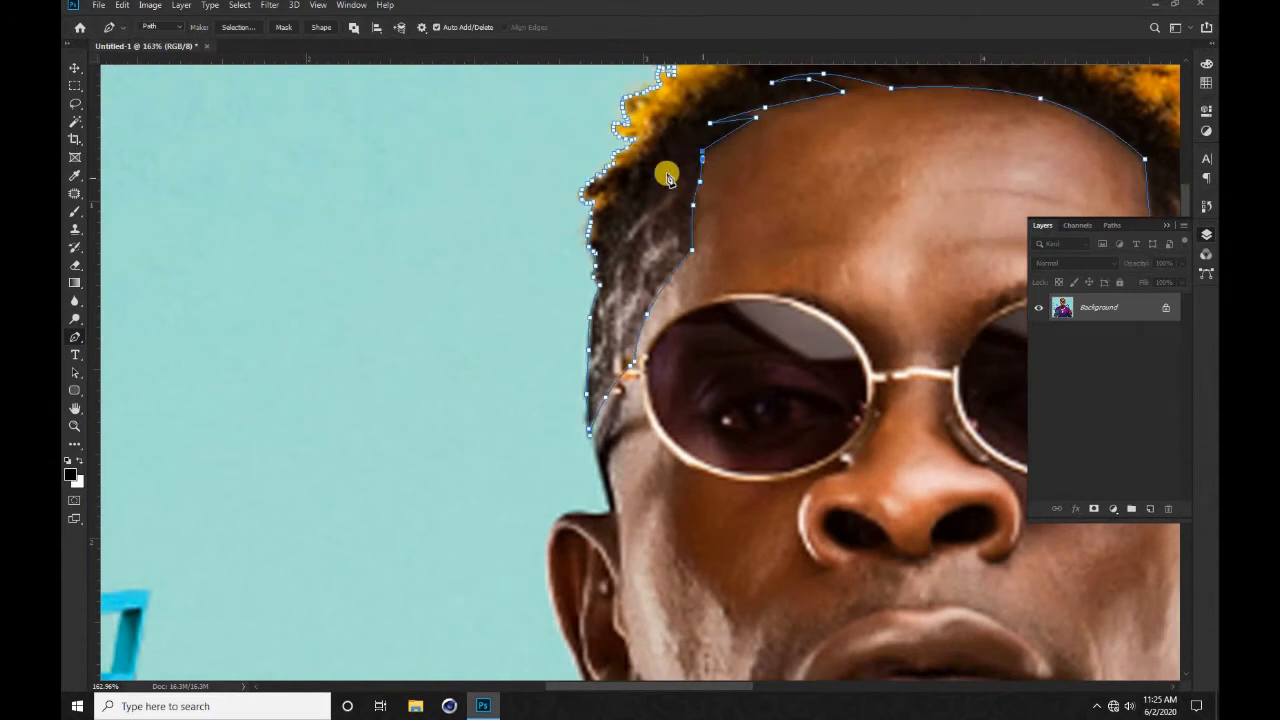
Step: Convert the hair path into a new anti-aliased selection with a feather radius of 0 pixels
{"action": "left_click", "coordinate": [233, 28]}
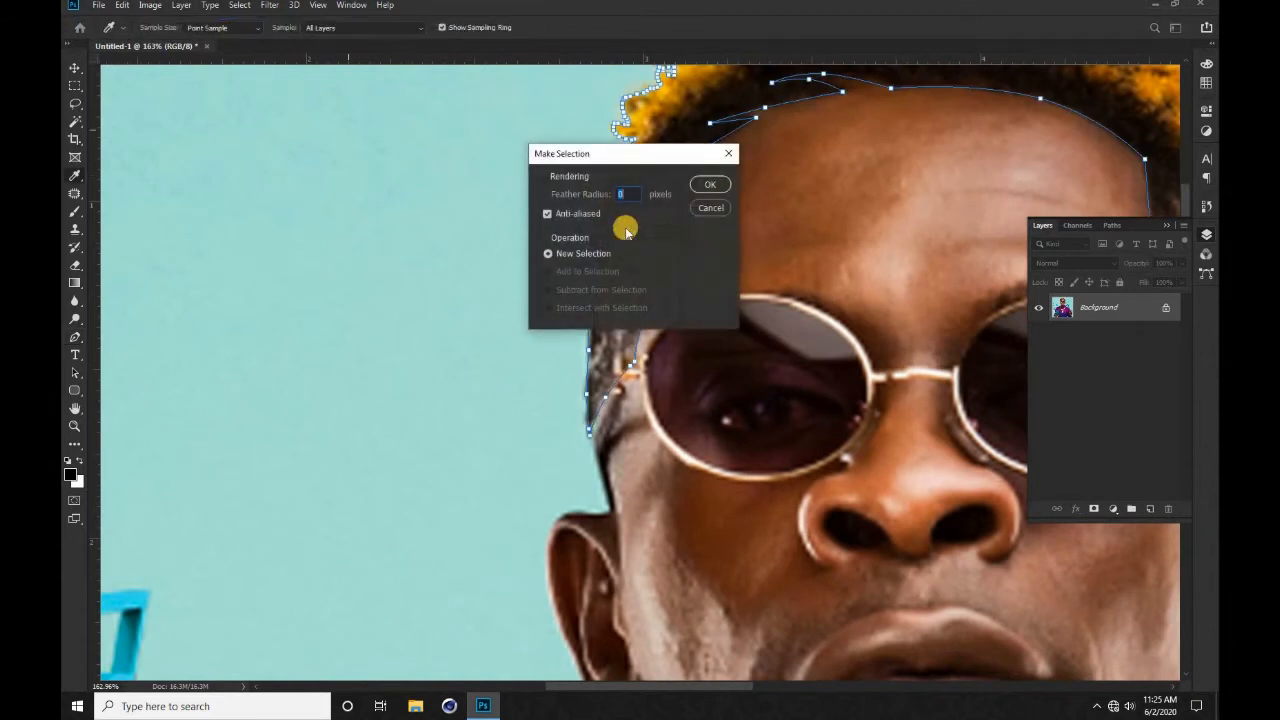
{"action": "left_click", "coordinate": [706, 185]}
{"action": "scroll", "coordinate": [534, 286], "scroll_direction": "down", "scroll_amount": 4}
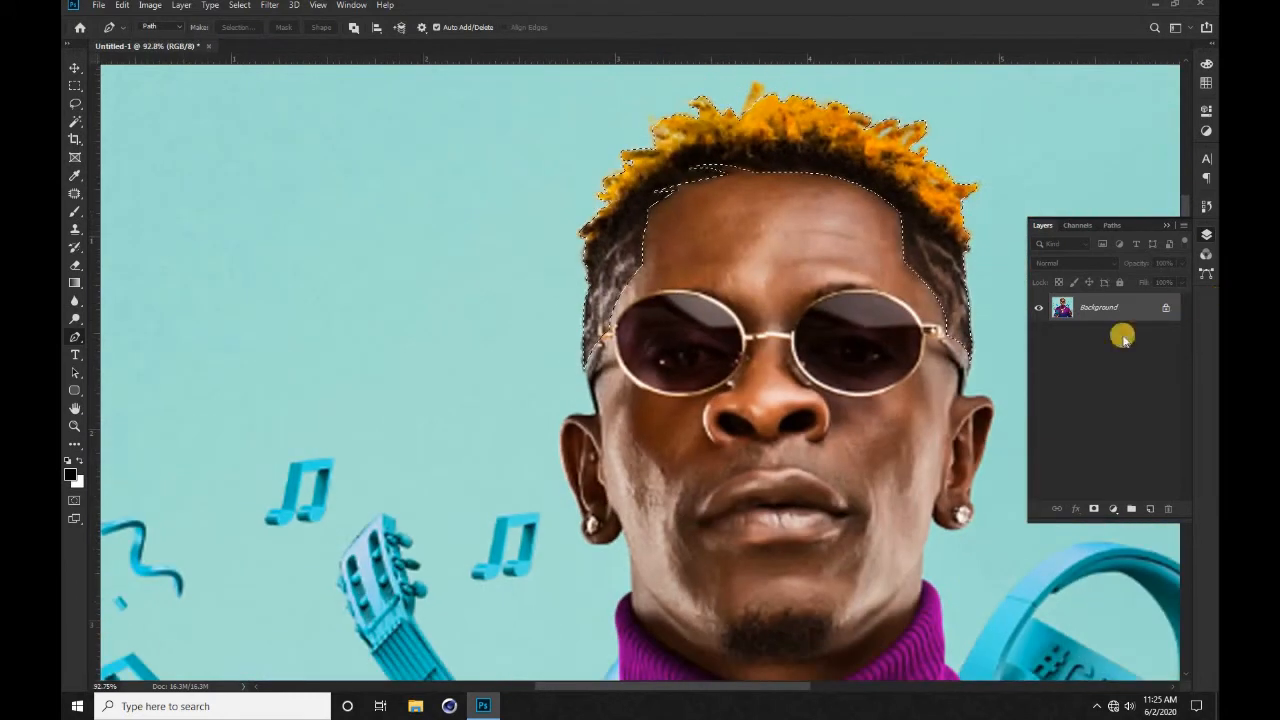
Step: Add a new layer named BLACK and fill the hair selection on it with black
{"action": "left_click", "coordinate": [1150, 509]}
{"action": "double_click", "coordinate": [1088, 307]}
{"action": "type", "text": "BLACK"}
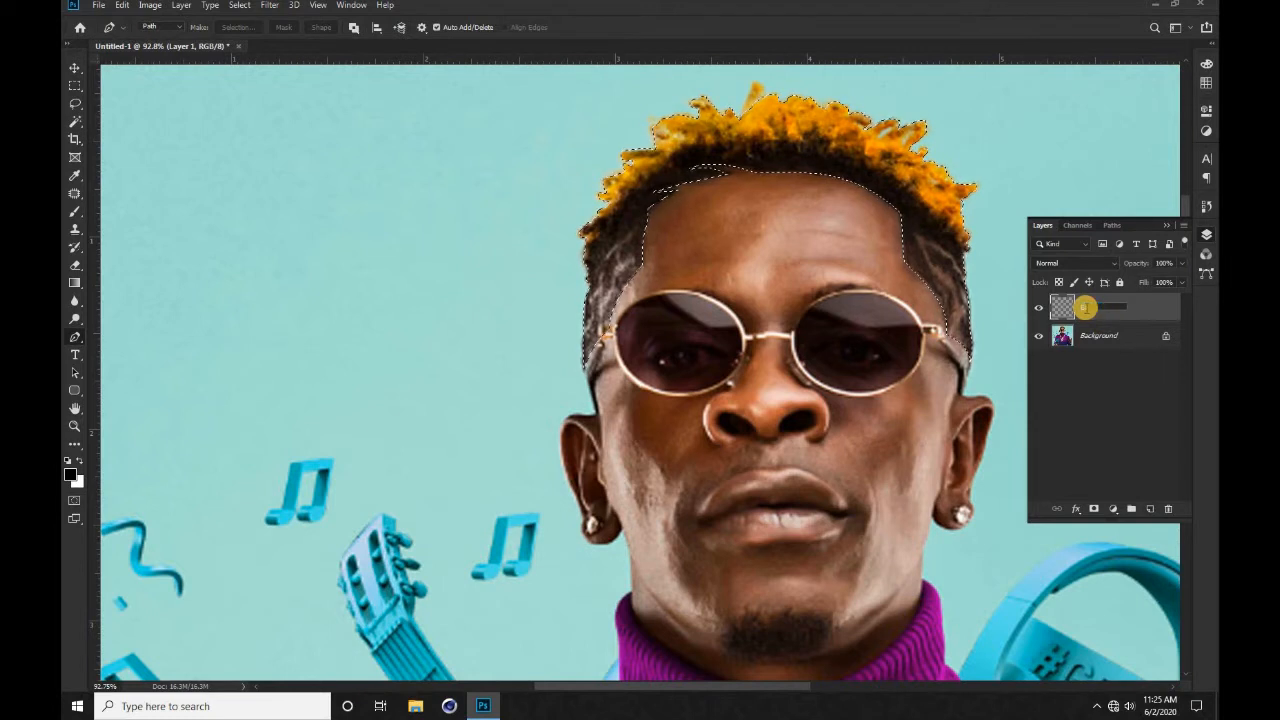
{"action": "key", "text": "Return"}
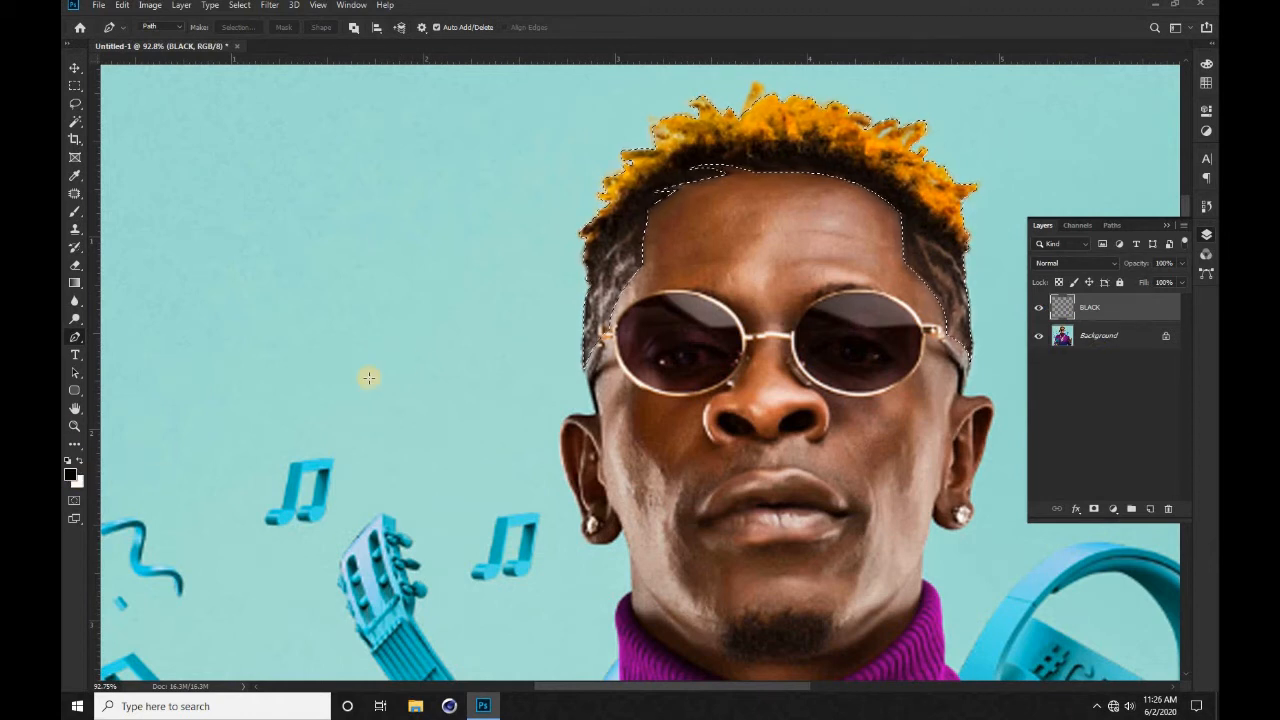
{"action": "key", "text": "alt+BackSpace"}
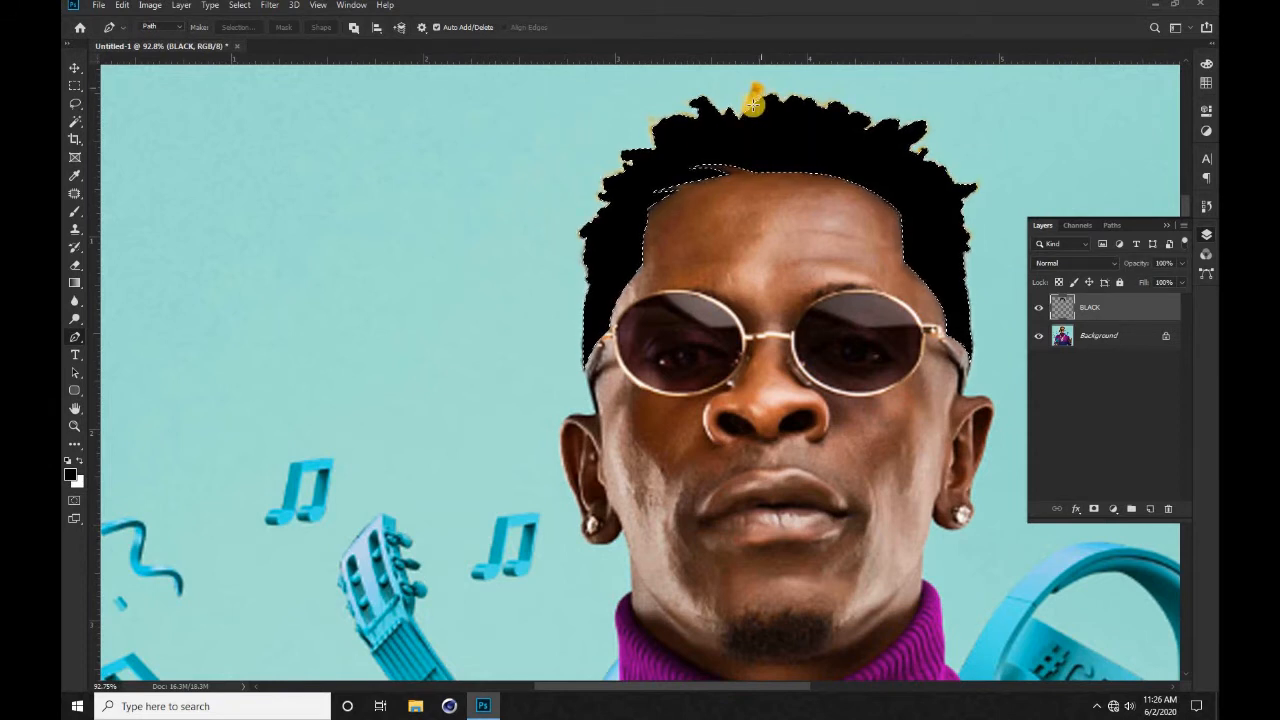
Step: Outline the uncovered orange tuft at the top of the hair, fill it with black and deselect
{"action": "scroll", "coordinate": [730, 148], "scroll_direction": "up", "scroll_amount": 8}
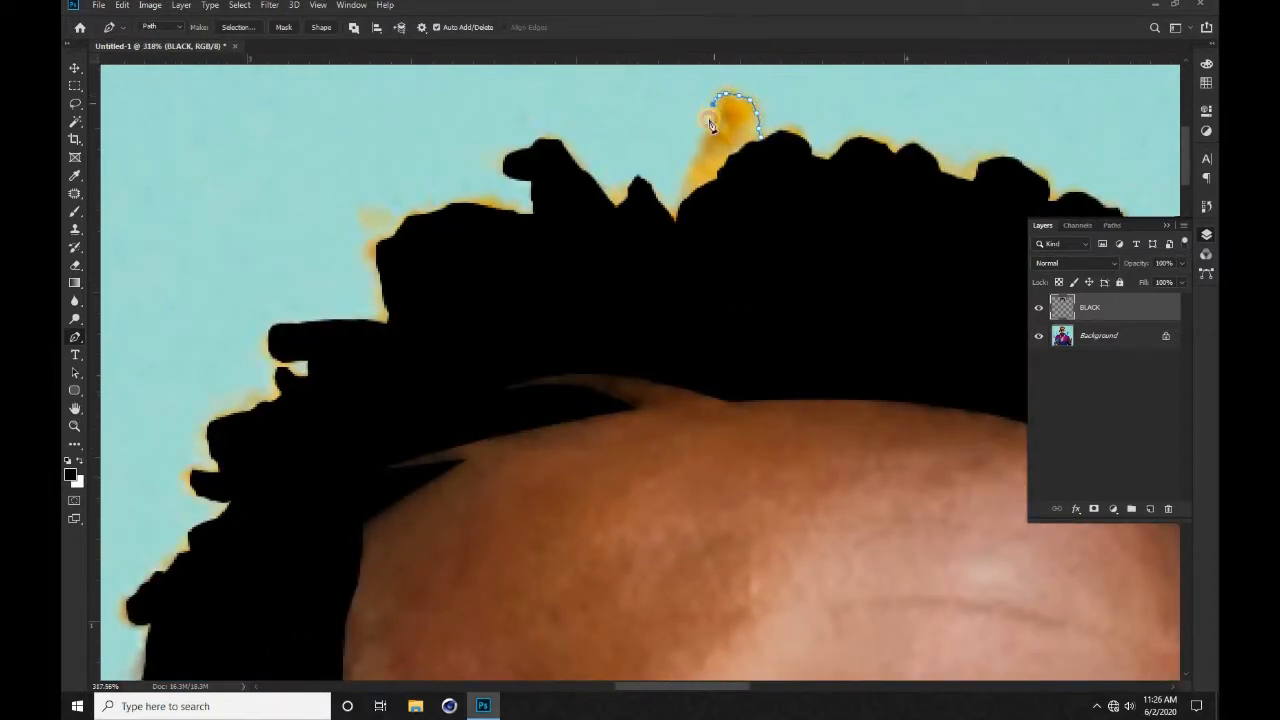
{"action": "left_click", "coordinate": [688, 200]}
{"action": "left_click", "coordinate": [693, 227]}
{"action": "left_click", "coordinate": [729, 220]}
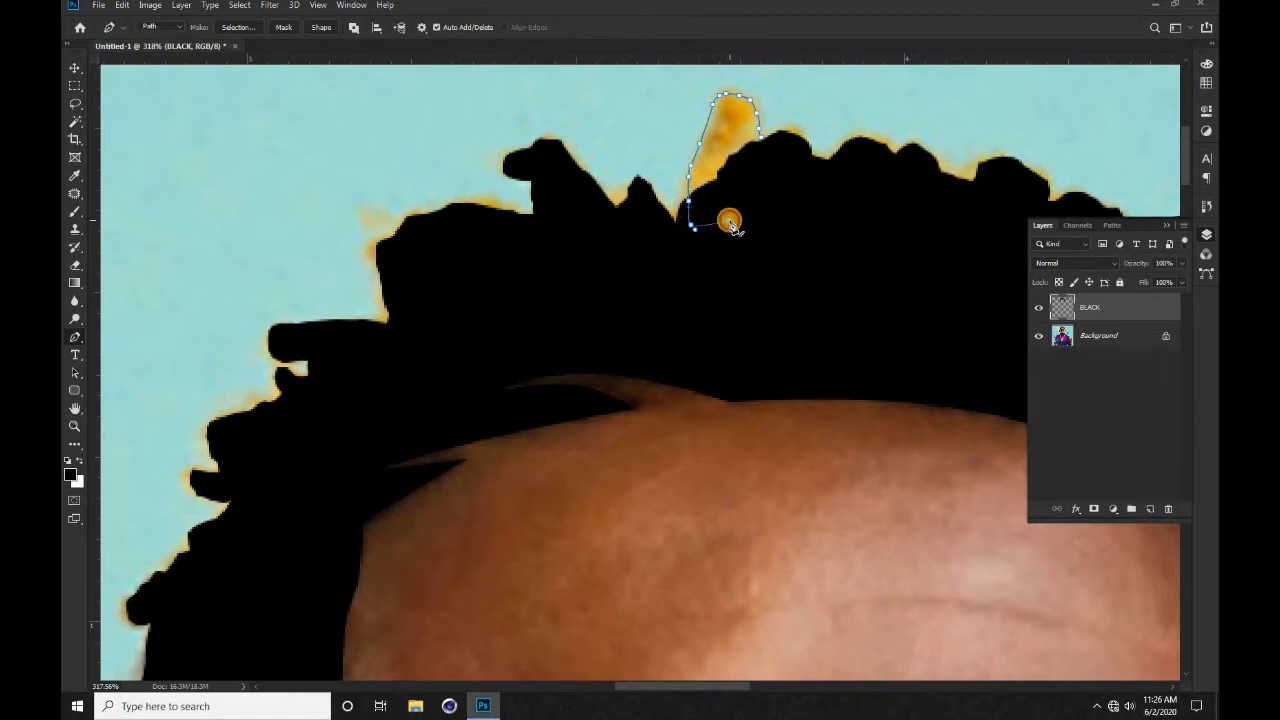
{"action": "key", "text": "ctrl+Return"}
{"action": "key", "text": "alt+BackSpace"}
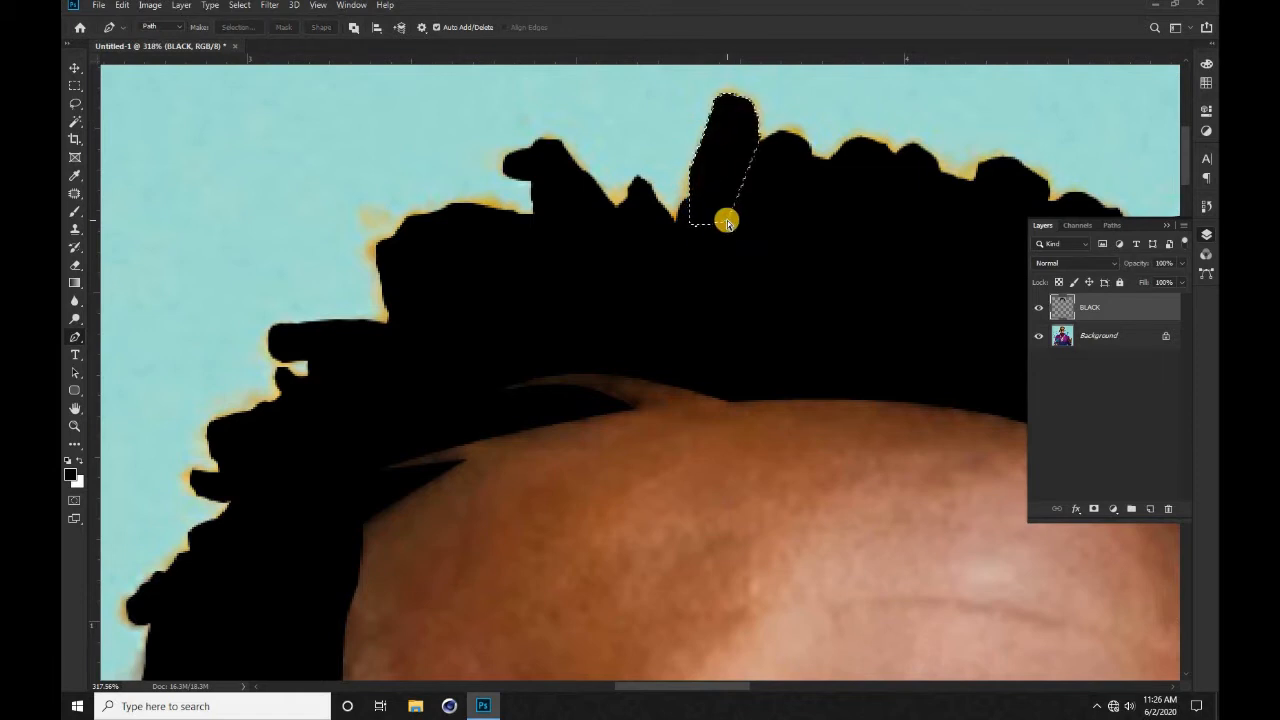
{"action": "key", "text": "ctrl+d"}
Step: Outline the small gap at the base of the top tuft, fill it with black and deselect
{"action": "left_click", "coordinate": [690, 217]}
{"action": "left_click", "coordinate": [698, 192]}
{"action": "left_click", "coordinate": [702, 178]}
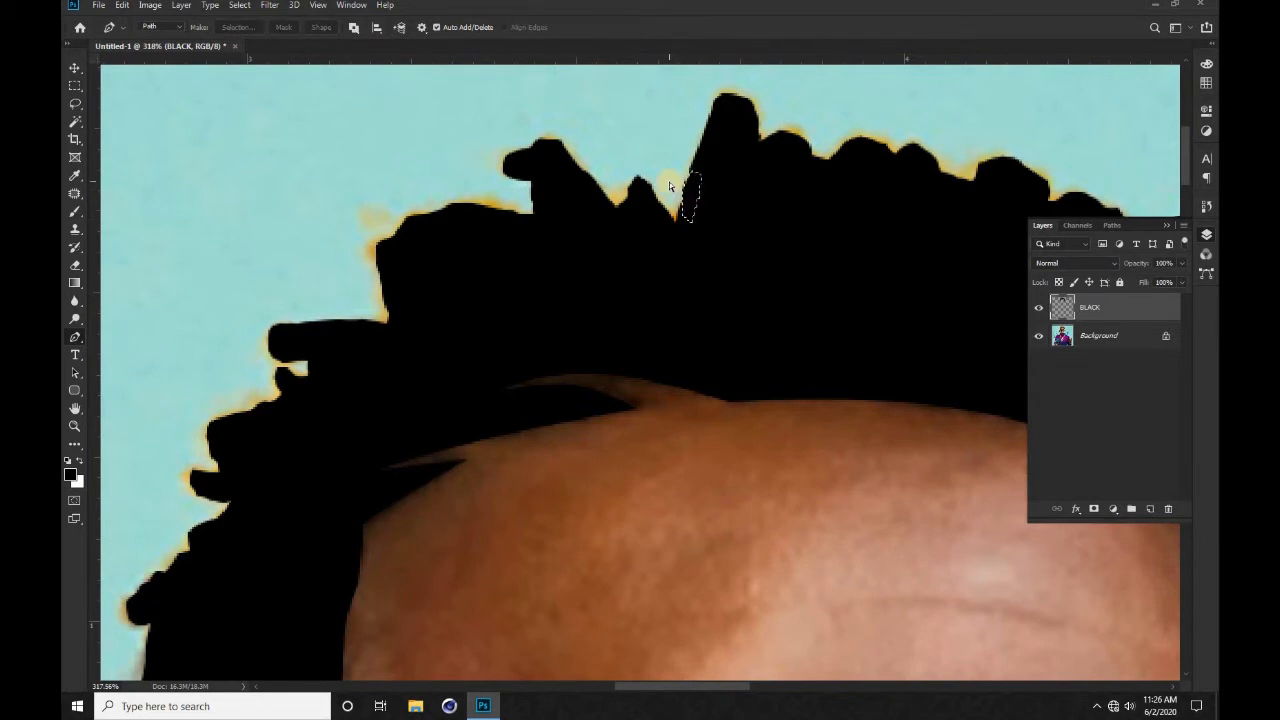
{"action": "key", "text": "ctrl+d"}
Step: Examine the black hair shape against the whole portrait and the dark areas of the face
{"action": "scroll", "coordinate": [670, 188], "scroll_direction": "down", "scroll_amount": 6}
{"action": "left_click_drag", "start_coordinate": [787, 199], "coordinate": [628, 210]}
{"action": "scroll", "coordinate": [624, 215], "scroll_direction": "down", "scroll_amount": 3}
{"action": "scroll", "coordinate": [586, 343], "scroll_direction": "down", "scroll_amount": 2}
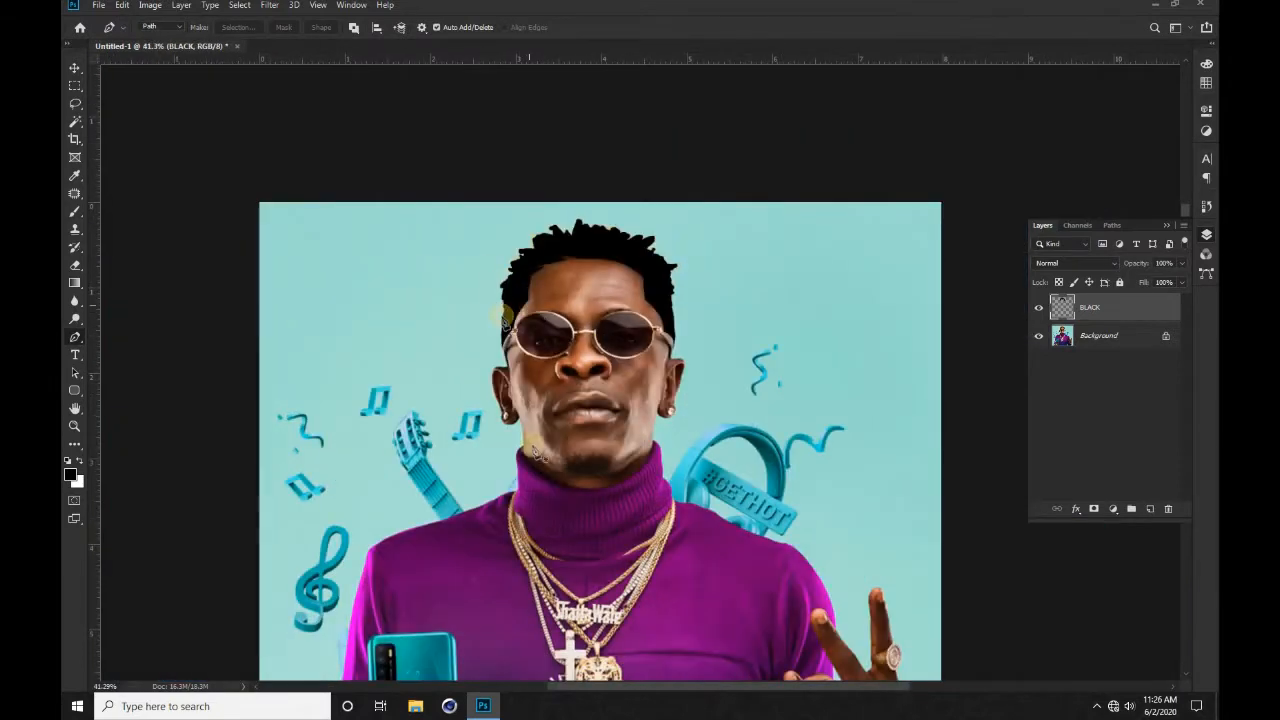
{"action": "scroll", "coordinate": [577, 410], "scroll_direction": "up", "scroll_amount": 2}
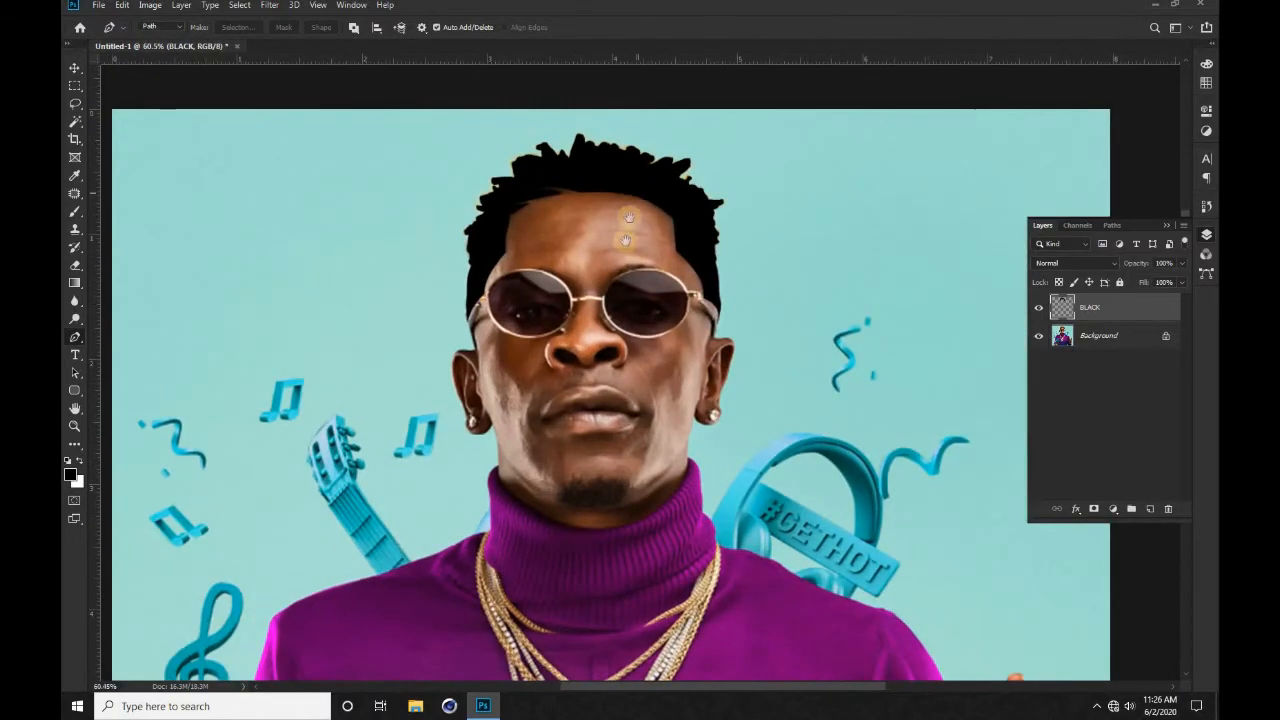
{"action": "left_click_drag", "start_coordinate": [623, 214], "coordinate": [614, 243]}
{"action": "scroll", "coordinate": [580, 214], "scroll_direction": "up", "scroll_amount": 3}
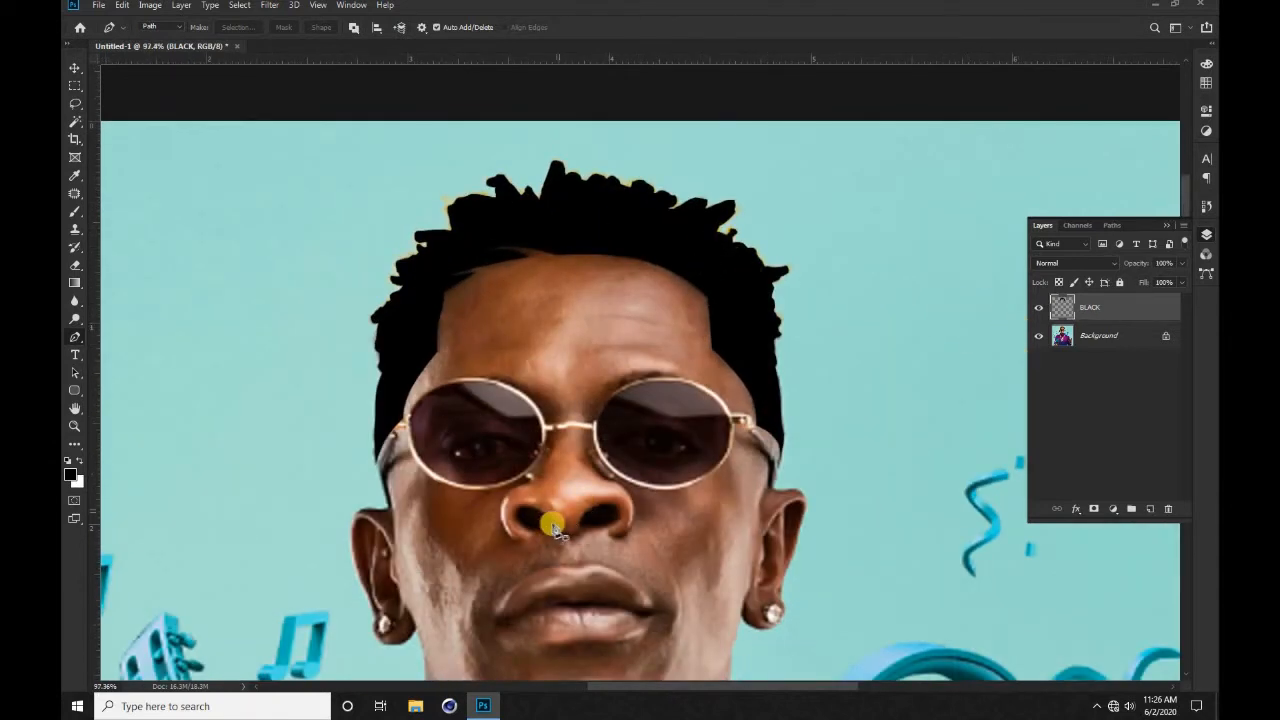
{"action": "scroll", "coordinate": [548, 516], "scroll_direction": "up", "scroll_amount": 3}
{"action": "scroll", "coordinate": [443, 466], "scroll_direction": "down", "scroll_amount": 2}
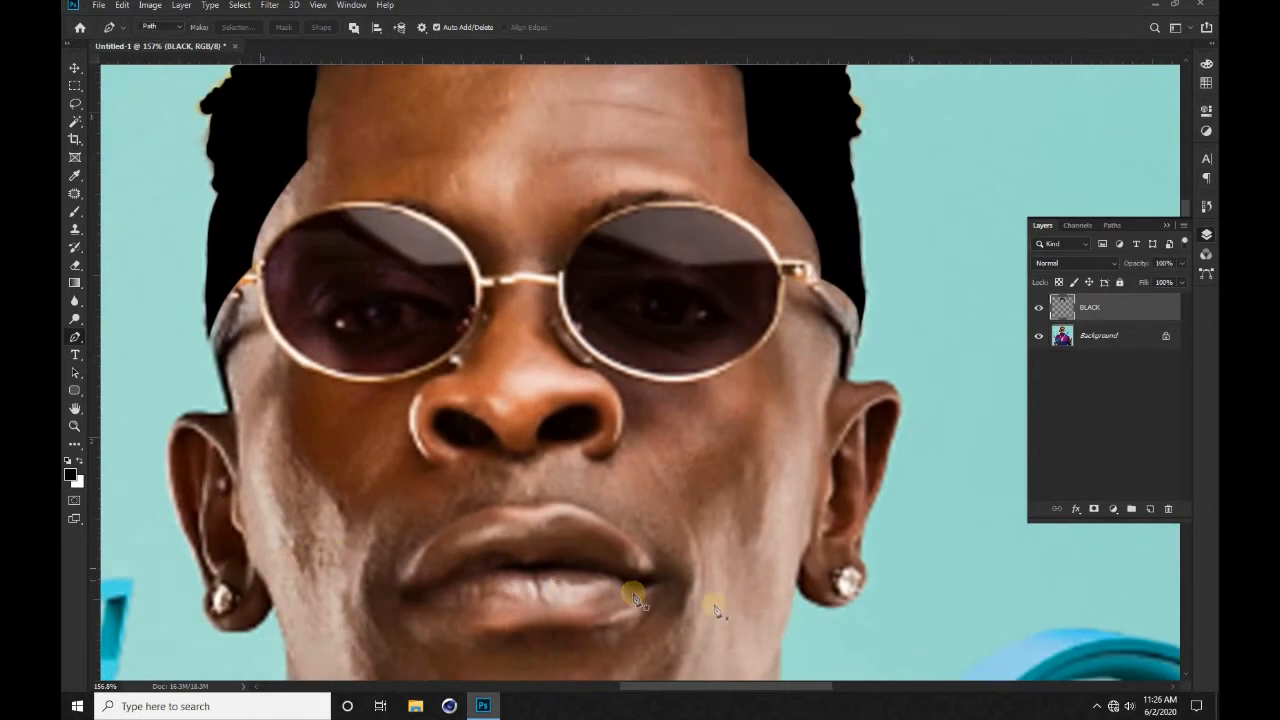
Step: Outline the dark opening of the right-hand nostril with a closed, curved Pen path
{"action": "scroll", "coordinate": [594, 406], "scroll_direction": "up", "scroll_amount": 4}
{"action": "left_click", "coordinate": [592, 378]}
{"action": "left_click", "coordinate": [495, 432]}
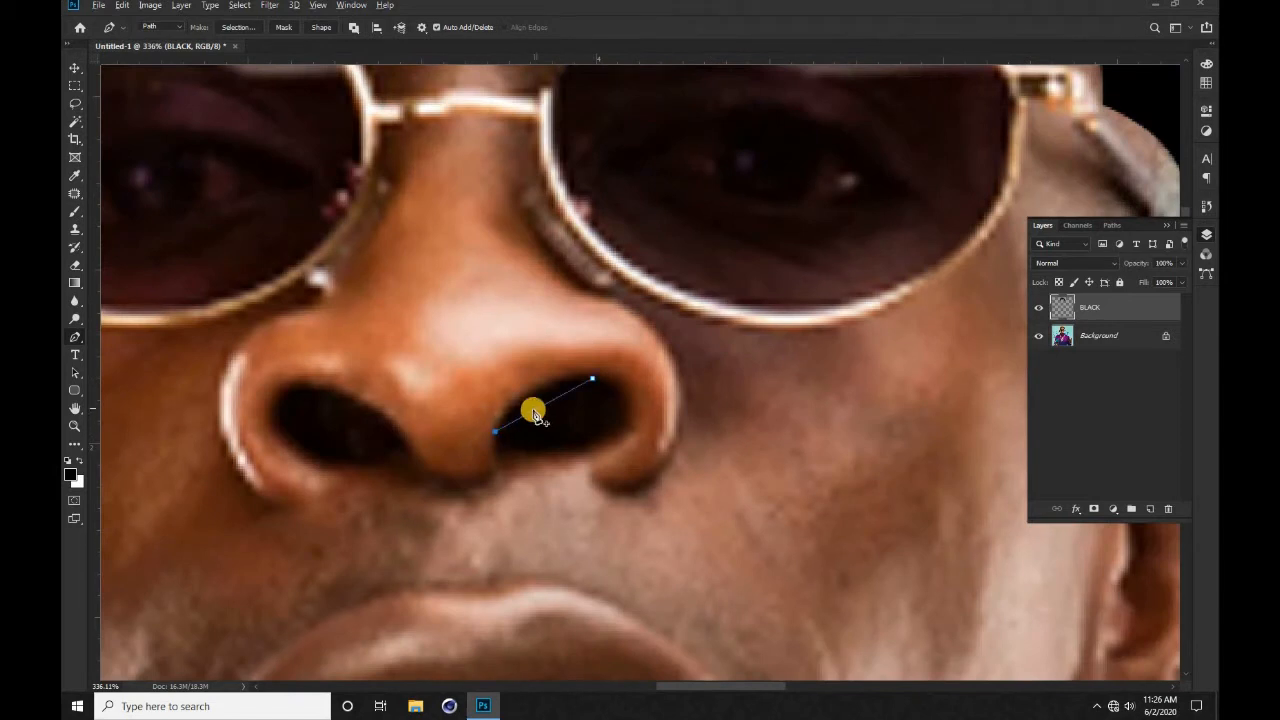
{"action": "left_click_drag", "start_coordinate": [533, 413], "coordinate": [493, 456]}
{"action": "left_click", "coordinate": [498, 467]}
{"action": "left_click_drag", "start_coordinate": [492, 454], "coordinate": [493, 454]}
{"action": "left_click", "coordinate": [592, 446]}
{"action": "left_click", "coordinate": [537, 453]}
{"action": "left_click", "coordinate": [620, 403]}
{"action": "left_click", "coordinate": [617, 428]}
Step: Convert the right-hand nostril path to a selection, fill it with black and deselect
{"action": "key", "text": "ctrl+Return"}
{"action": "key", "text": "alt+BackSpace"}
{"action": "key", "text": "ctrl+d"}
Step: Outline the dark opening of the left-hand nostril with a closed, curved Pen path
{"action": "left_click", "coordinate": [405, 450]}
{"action": "left_click", "coordinate": [388, 453]}
{"action": "left_click", "coordinate": [298, 455]}
{"action": "left_click_drag", "start_coordinate": [345, 455], "coordinate": [347, 466]}
{"action": "left_click", "coordinate": [298, 455]}
{"action": "left_click", "coordinate": [277, 399]}
{"action": "left_click", "coordinate": [277, 399]}
{"action": "left_click", "coordinate": [356, 402]}
{"action": "left_click_drag", "start_coordinate": [286, 426], "coordinate": [308, 386]}
{"action": "left_click", "coordinate": [412, 453]}
{"action": "left_click_drag", "start_coordinate": [390, 433], "coordinate": [391, 436]}
Step: Convert the left-hand nostril path to a selection, fill it with black and deselect
{"action": "key", "text": "ctrl+Return"}
{"action": "key", "text": "alt+BackSpace"}
{"action": "key", "text": "ctrl+d"}
Step: Outline the thin dark gap at the middle of the lips with a closed, curved Pen path
{"action": "scroll", "coordinate": [389, 434], "scroll_direction": "down", "scroll_amount": 5}
{"action": "scroll", "coordinate": [394, 520], "scroll_direction": "up", "scroll_amount": 5}
{"action": "left_click", "coordinate": [342, 454]}
{"action": "left_click", "coordinate": [471, 452]}
{"action": "left_click", "coordinate": [426, 457]}
{"action": "left_click", "coordinate": [380, 452]}
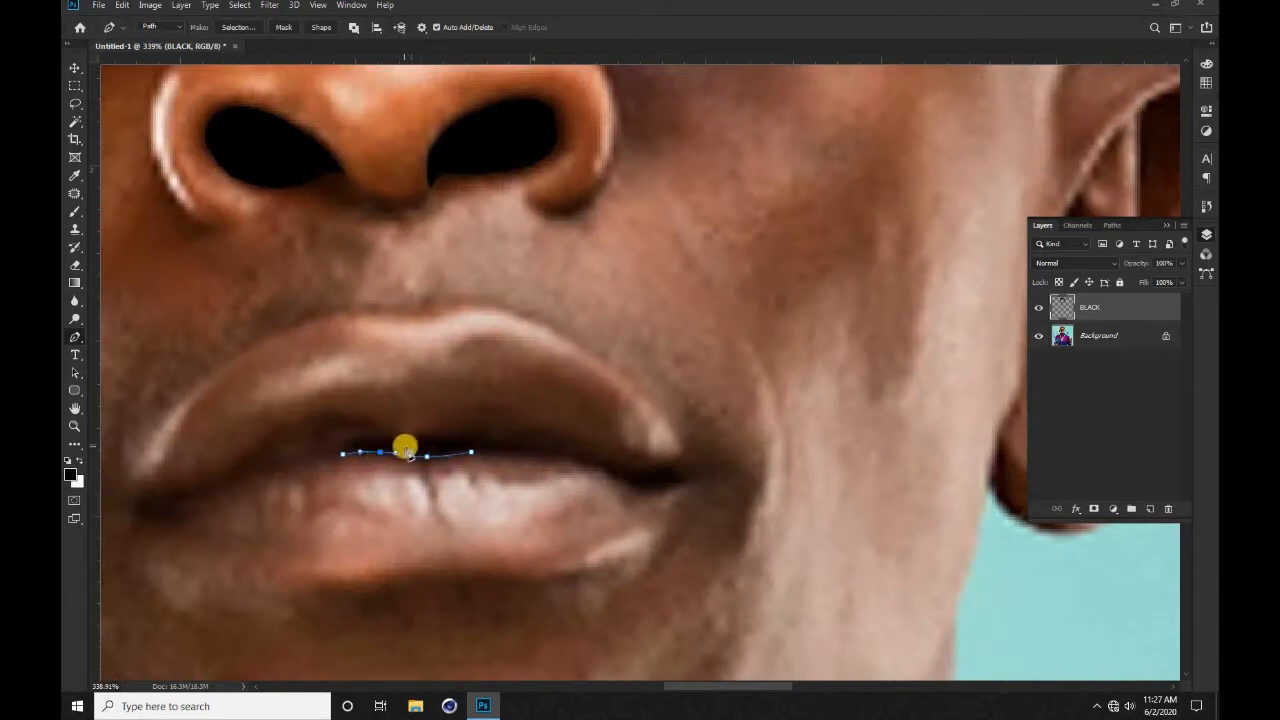
{"action": "left_click", "coordinate": [487, 450]}
{"action": "left_click", "coordinate": [409, 444]}
{"action": "left_click_drag", "start_coordinate": [447, 446], "coordinate": [449, 440]}
{"action": "left_click", "coordinate": [335, 455]}
{"action": "left_click_drag", "start_coordinate": [373, 449], "coordinate": [374, 443]}
Step: Convert the central lip gap path to a selection, fill it with black and deselect
{"action": "key", "text": "ctrl+Return"}
{"action": "scroll", "coordinate": [356, 465], "scroll_direction": "down", "scroll_amount": 2}
{"action": "key", "text": "alt+BackSpace"}
{"action": "key", "text": "ctrl+d"}
Step: Outline the dark shadow at the right-hand corner of the mouth, select it and fill it with black
{"action": "scroll", "coordinate": [585, 500], "scroll_direction": "up", "scroll_amount": 4}
{"action": "left_click", "coordinate": [546, 451]}
{"action": "left_click", "coordinate": [597, 479]}
{"action": "left_click_drag", "start_coordinate": [581, 471], "coordinate": [580, 465]}
{"action": "left_click", "coordinate": [651, 468]}
{"action": "left_click", "coordinate": [618, 453]}
{"action": "left_click", "coordinate": [589, 459]}
{"action": "left_click", "coordinate": [556, 445]}
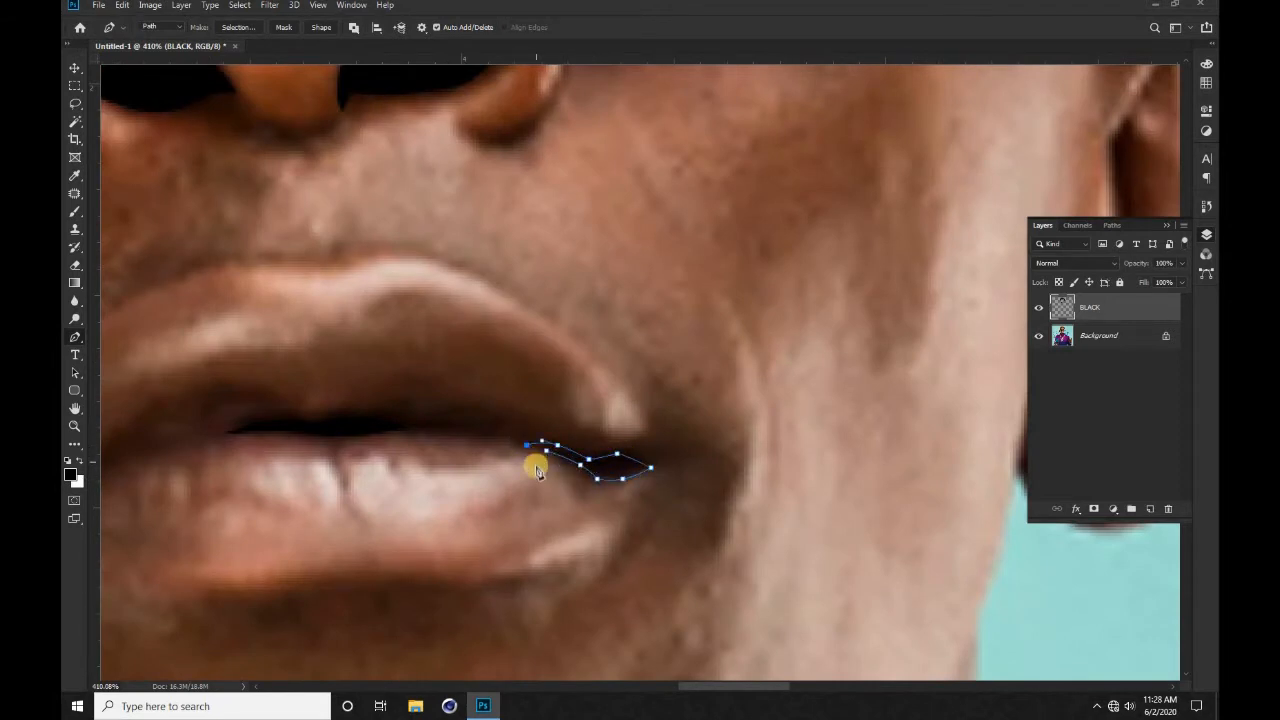
{"action": "key", "text": "ctrl+Return"}
{"action": "key", "text": "alt+BackSpace"}
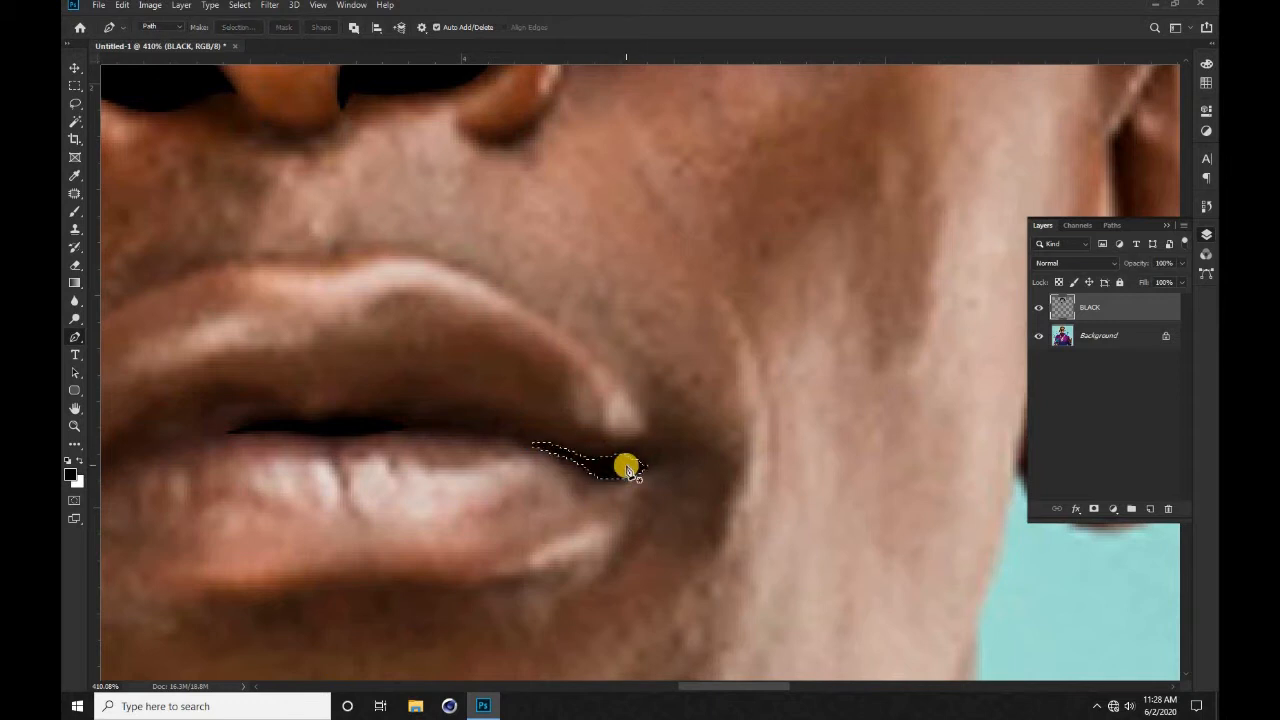
Step: Deselect, trace the dark gap between the lip centre and the right-hand mouth corner, and fill it with black
{"action": "key", "text": "ctrl+d"}
{"action": "scroll", "coordinate": [460, 452], "scroll_direction": "up", "scroll_amount": 4}
{"action": "scroll", "coordinate": [540, 445], "scroll_direction": "down", "scroll_amount": 4}
{"action": "left_click", "coordinate": [548, 441]}
{"action": "left_click", "coordinate": [443, 430]}
{"action": "left_click_drag", "start_coordinate": [491, 436], "coordinate": [491, 432]}
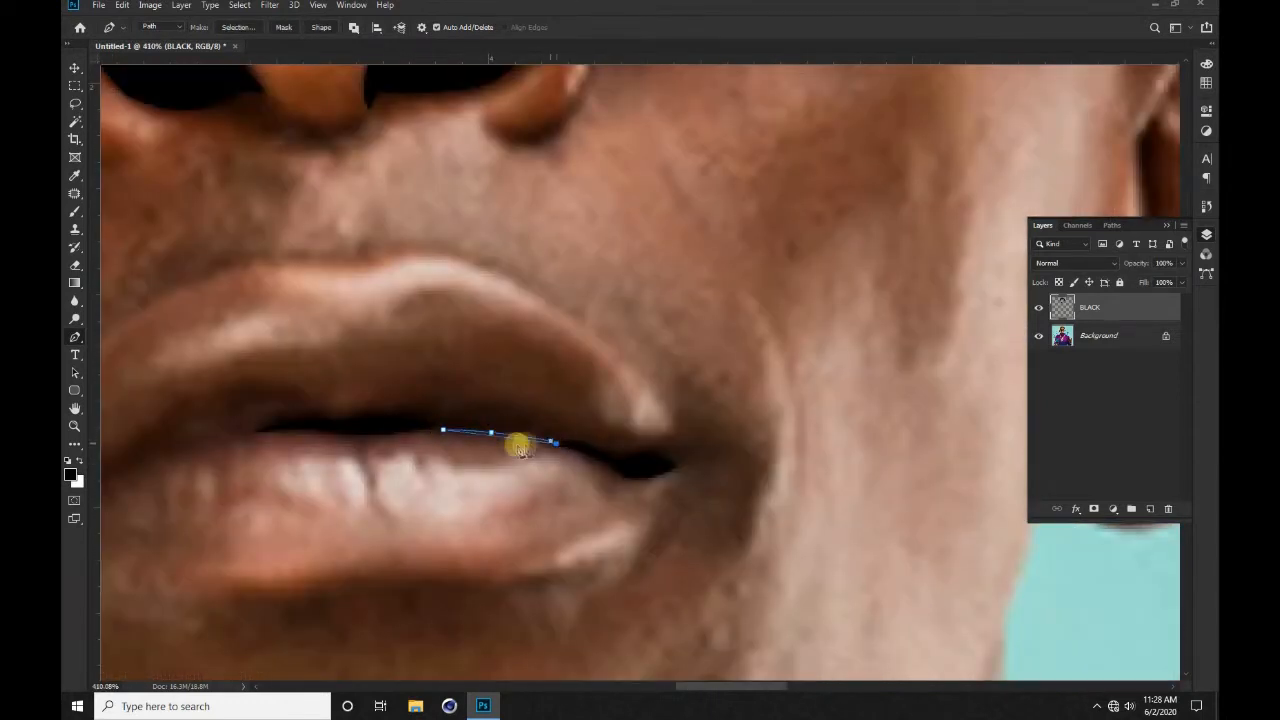
{"action": "key", "text": "ctrl+Return"}
{"action": "scroll", "coordinate": [508, 456], "scroll_direction": "down", "scroll_amount": 5}
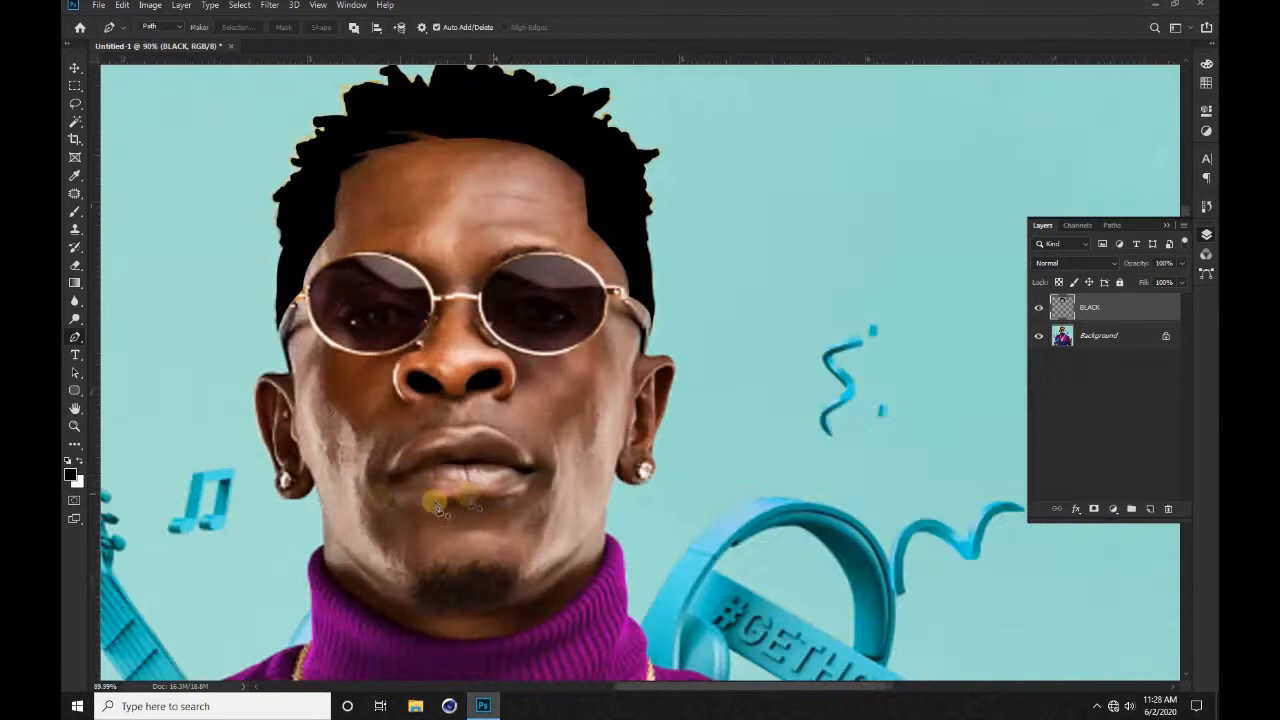
Step: Outline the curved dark hollow at the top of the left-hand ear, fill it with black and deselect
{"action": "scroll", "coordinate": [277, 337], "scroll_direction": "up", "scroll_amount": 4}
{"action": "left_click", "coordinate": [272, 332]}
{"action": "left_click", "coordinate": [238, 431]}
{"action": "mouse_move", "coordinate": [255, 382]}
{"action": "left_mouse_down"}
{"action": "mouse_move", "coordinate": [244, 390]}
{"action": "mouse_move", "coordinate": [249, 361]}
{"action": "left_mouse_up"}
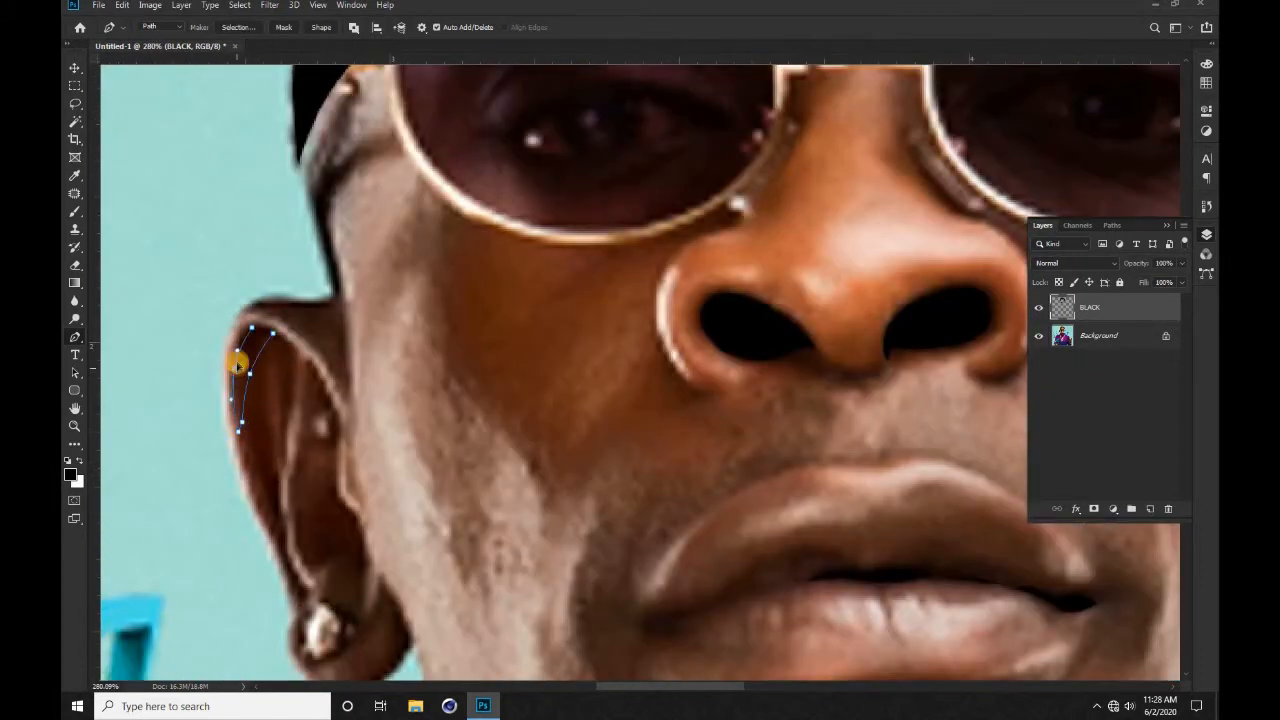
{"action": "scroll", "coordinate": [259, 333], "scroll_direction": "up", "scroll_amount": 3}
{"action": "key", "text": "ctrl+Return"}
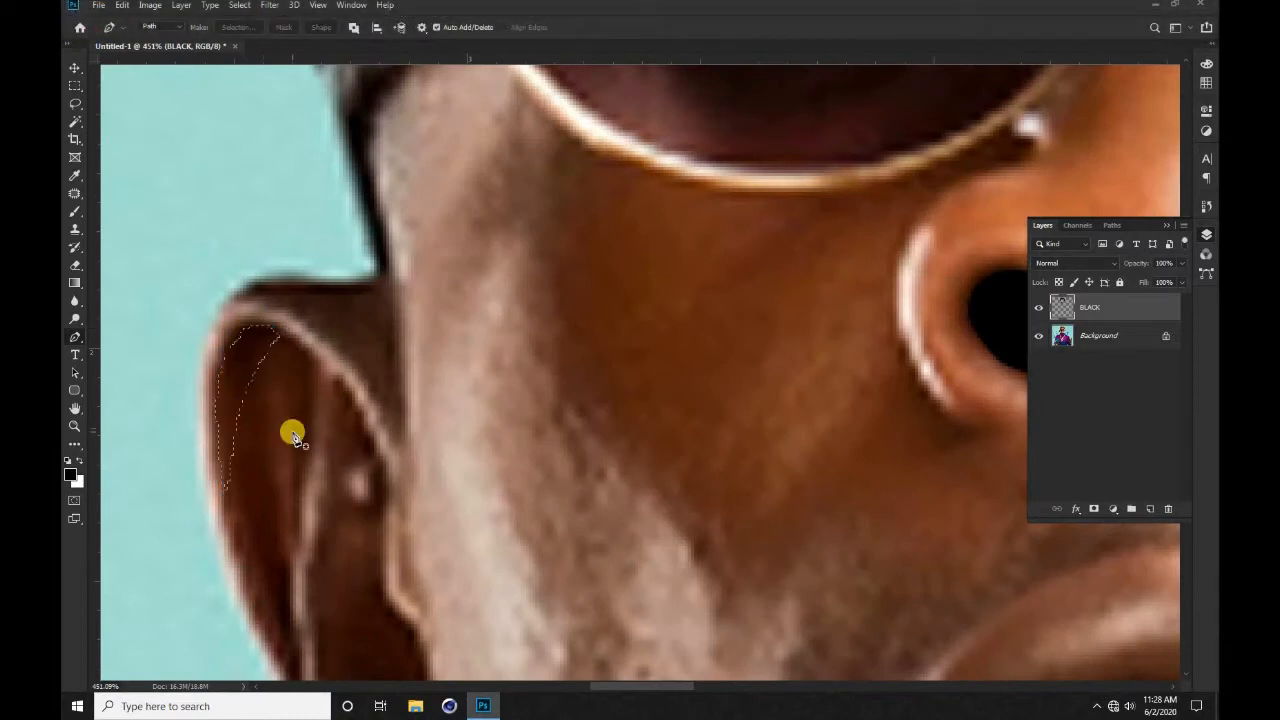
{"action": "scroll", "coordinate": [294, 434], "scroll_direction": "down", "scroll_amount": 5}
{"action": "key", "text": "ctrl+d"}
Step: Outline the narrow shadow running down the left-hand ear to just above the earring and fill it with black
{"action": "scroll", "coordinate": [301, 523], "scroll_direction": "up", "scroll_amount": 4}
{"action": "left_click", "coordinate": [284, 452]}
{"action": "left_click", "coordinate": [323, 605]}
{"action": "left_click", "coordinate": [308, 546]}
{"action": "mouse_move", "coordinate": [308, 546]}
{"action": "left_mouse_down"}
{"action": "mouse_move", "coordinate": [289, 553]}
{"action": "mouse_move", "coordinate": [289, 571]}
{"action": "left_mouse_up"}
{"action": "left_click", "coordinate": [315, 628]}
{"action": "left_click", "coordinate": [258, 460]}
{"action": "left_click", "coordinate": [301, 588]}
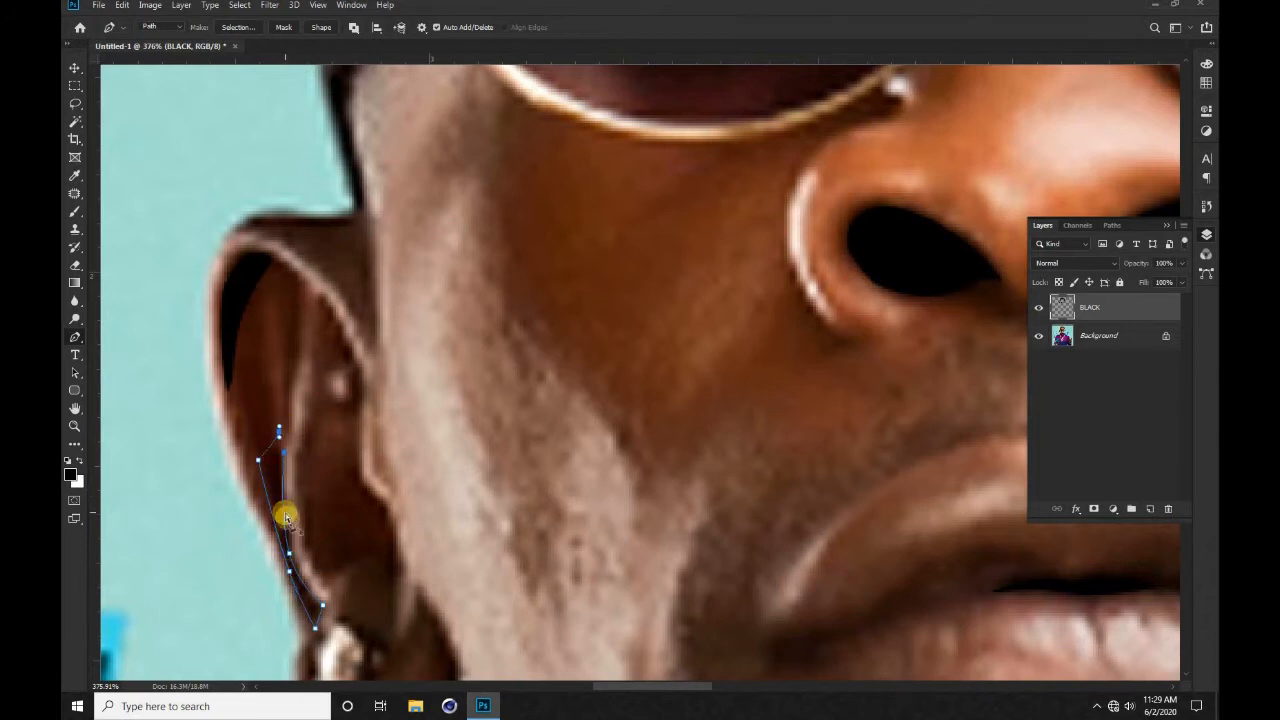
{"action": "key", "text": "ctrl+Return"}
{"action": "scroll", "coordinate": [288, 518], "scroll_direction": "down", "scroll_amount": 3}
Step: Trace the dark area joining the upper and lower black shapes in the left-hand ear and fill it with black
{"action": "scroll", "coordinate": [290, 531], "scroll_direction": "up", "scroll_amount": 2}
{"action": "left_click", "coordinate": [283, 382]}
{"action": "left_click", "coordinate": [289, 510]}
{"action": "left_click", "coordinate": [277, 548]}
{"action": "left_click", "coordinate": [248, 457]}
{"action": "left_click", "coordinate": [259, 503]}
{"action": "left_click_drag", "start_coordinate": [260, 503], "coordinate": [256, 500]}
{"action": "left_click", "coordinate": [248, 458]}
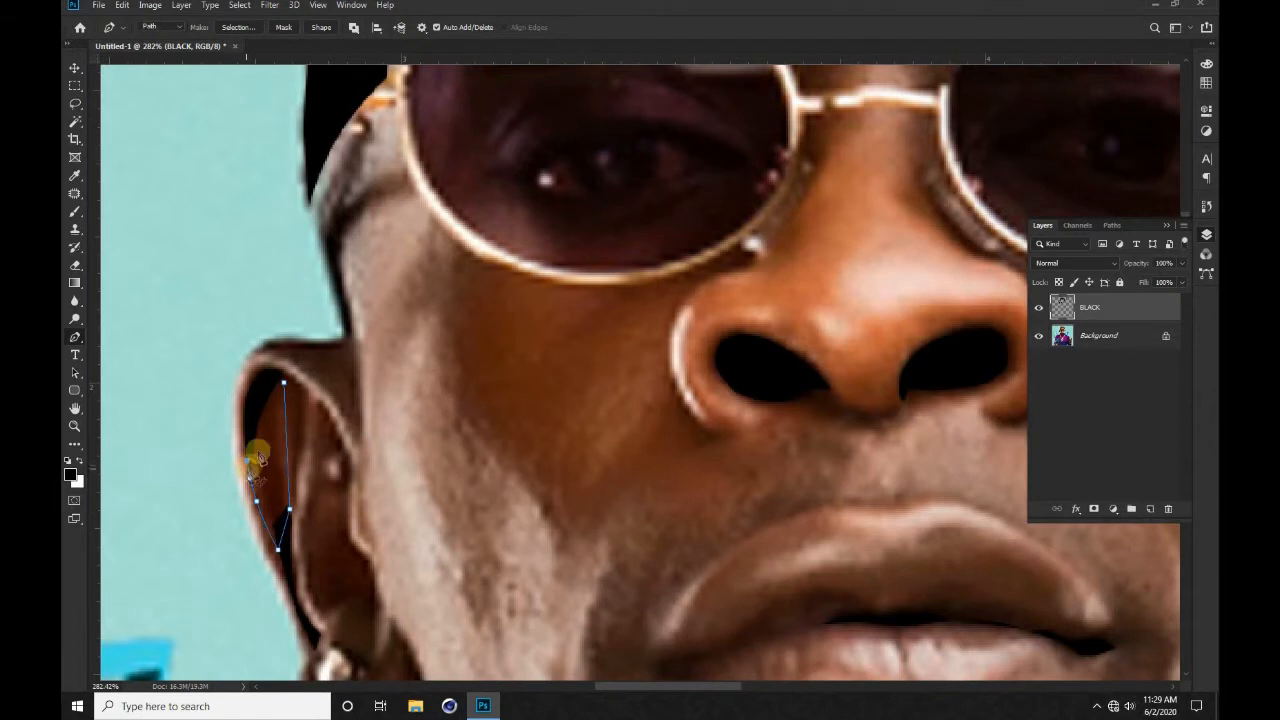
{"action": "left_click", "coordinate": [250, 407]}
{"action": "scroll", "coordinate": [276, 366], "scroll_direction": "up", "scroll_amount": 3}
{"action": "left_click", "coordinate": [279, 380]}
{"action": "left_click", "coordinate": [286, 377]}
{"action": "scroll", "coordinate": [291, 524], "scroll_direction": "down", "scroll_amount": 6}
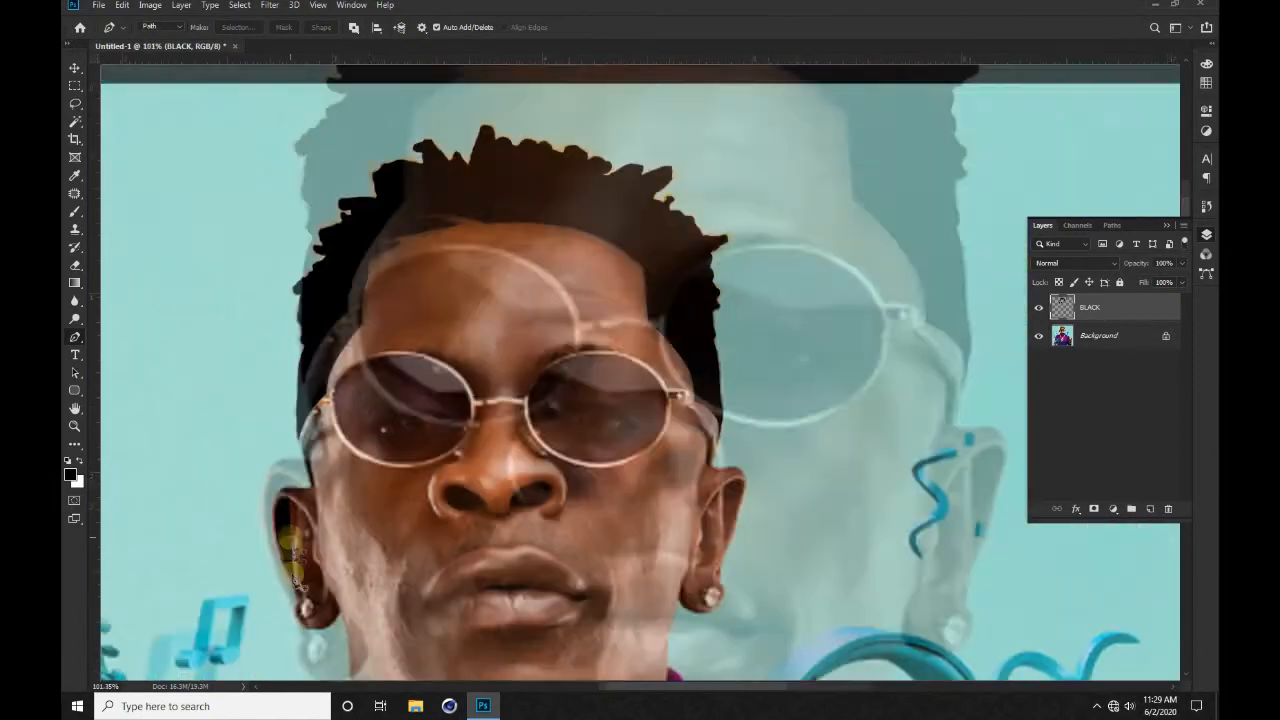
Step: Outline the remaining dark strip along the inner side of the left-hand ear's black hollow and fill it with black
{"action": "scroll", "coordinate": [297, 585], "scroll_direction": "up", "scroll_amount": 3}
{"action": "left_click", "coordinate": [291, 465]}
{"action": "left_click", "coordinate": [286, 522]}
{"action": "left_click", "coordinate": [279, 575]}
{"action": "left_click", "coordinate": [261, 487]}
{"action": "scroll", "coordinate": [285, 460], "scroll_direction": "up", "scroll_amount": 2}
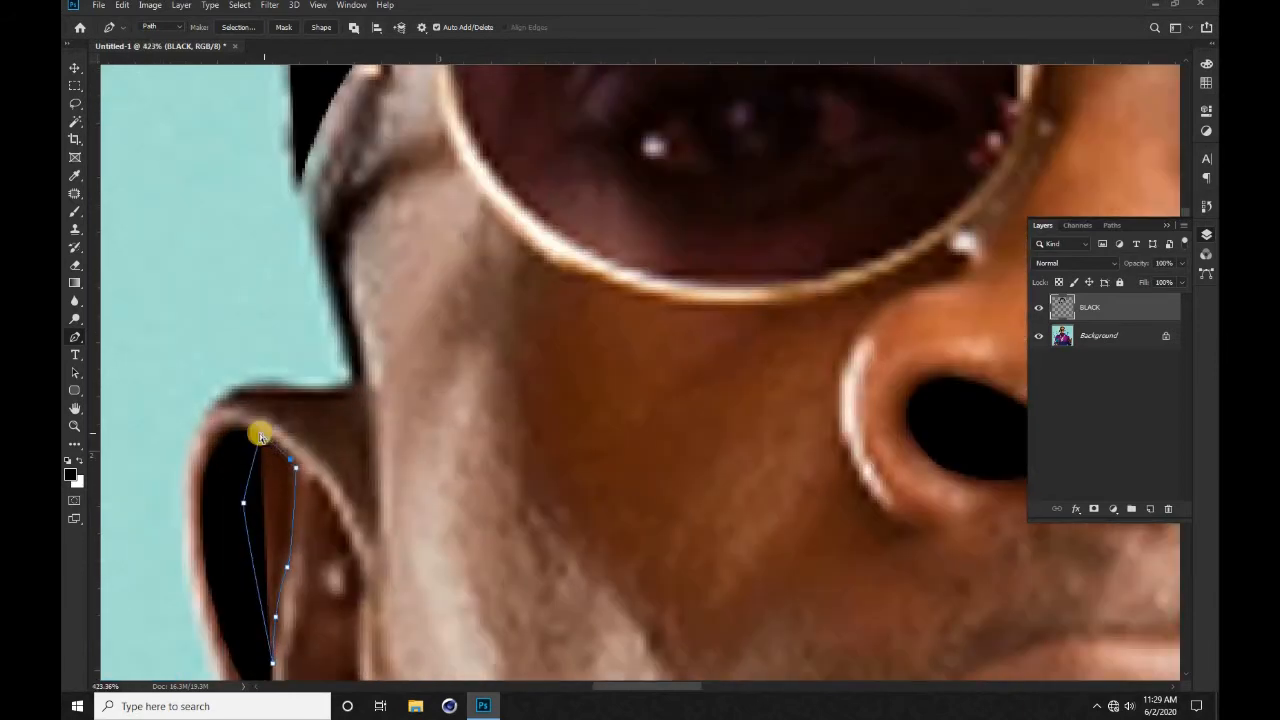
{"action": "scroll", "coordinate": [251, 494], "scroll_direction": "down", "scroll_amount": 6}
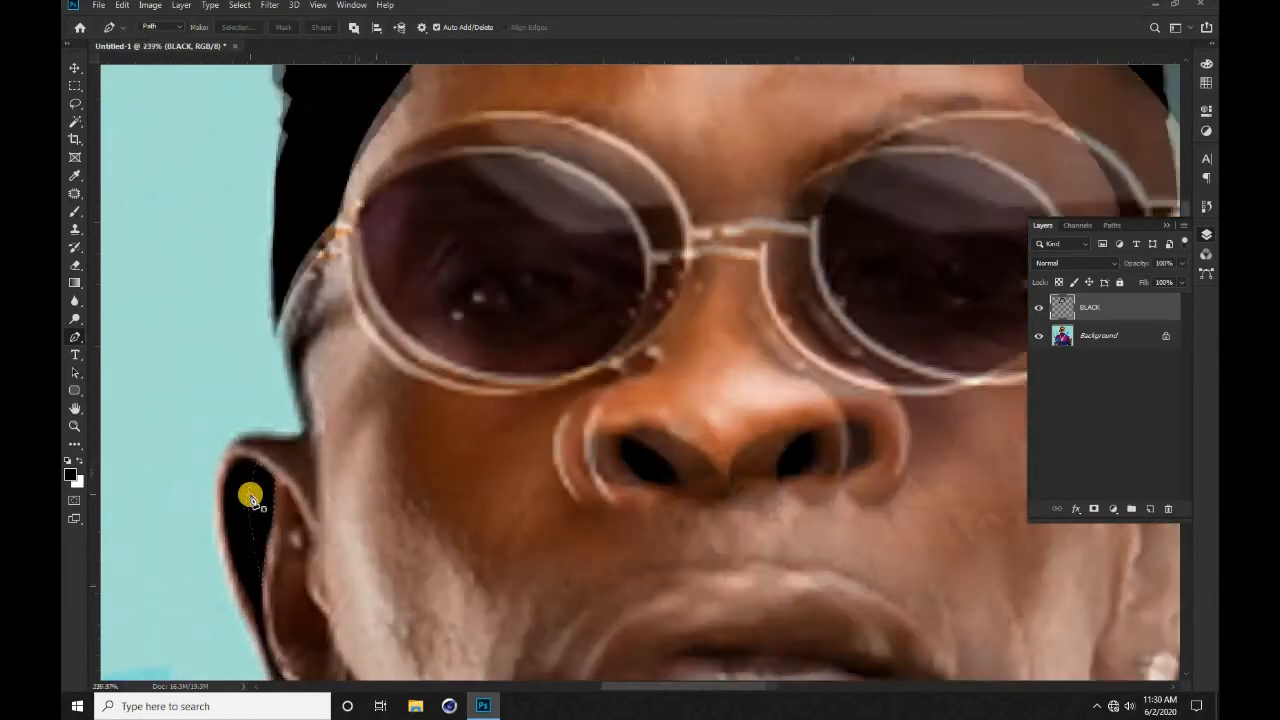
Step: Trace the thin curved shadow beside the cheek in the left-hand ear's upper fold and fill it with black
{"action": "scroll", "coordinate": [266, 543], "scroll_direction": "up", "scroll_amount": 3}
{"action": "left_click", "coordinate": [260, 335]}
{"action": "left_click", "coordinate": [284, 442]}
{"action": "mouse_move", "coordinate": [273, 390]}
{"action": "left_mouse_down"}
{"action": "mouse_move", "coordinate": [289, 393]}
{"action": "mouse_move", "coordinate": [268, 394]}
{"action": "left_mouse_up"}
{"action": "left_click", "coordinate": [254, 337]}
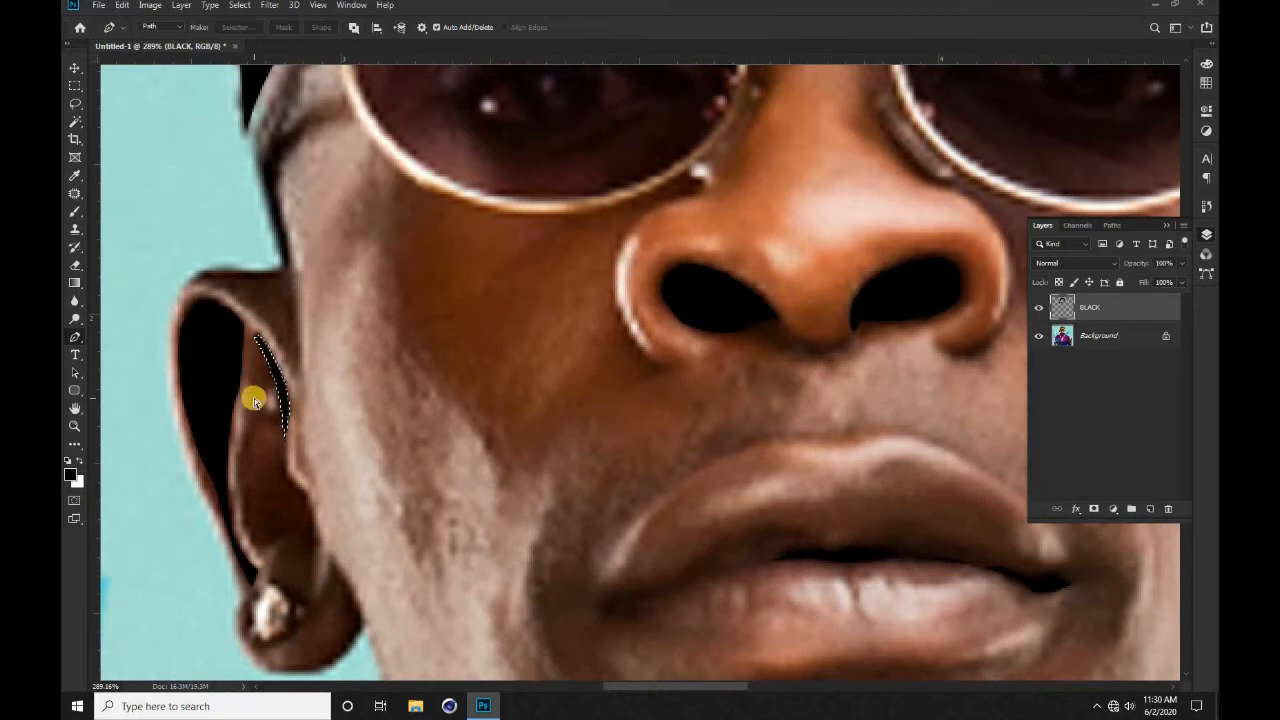
Step: Outline the dark lower cavity of the left-hand ear above the earring, select it and fill it with black
{"action": "scroll", "coordinate": [297, 466], "scroll_direction": "up", "scroll_amount": 1}
{"action": "left_click", "coordinate": [318, 457]}
{"action": "left_click_drag", "start_coordinate": [307, 438], "coordinate": [301, 443]}
{"action": "left_click", "coordinate": [328, 520]}
{"action": "left_click_drag", "start_coordinate": [324, 505], "coordinate": [283, 527]}
{"action": "left_click", "coordinate": [323, 557]}
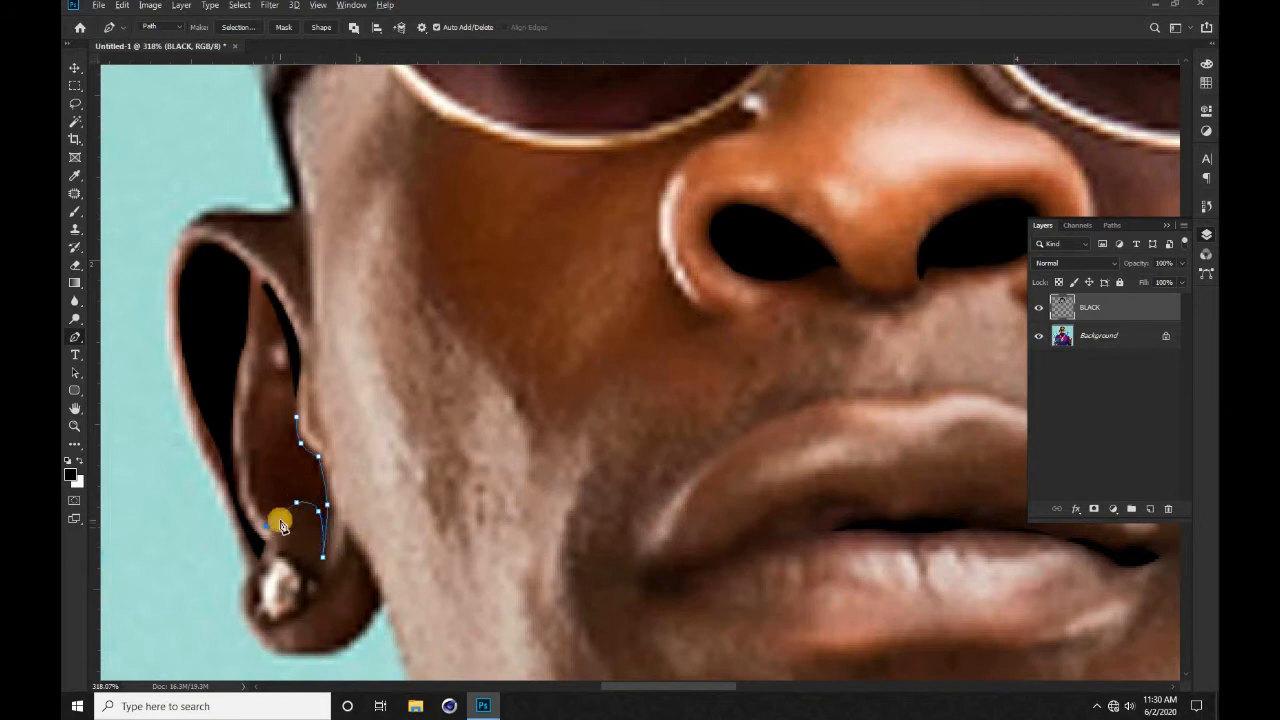
{"action": "left_click", "coordinate": [252, 486]}
{"action": "left_click", "coordinate": [254, 446]}
{"action": "key", "text": "ctrl+Return"}
{"action": "key", "text": "alt+BackSpace"}
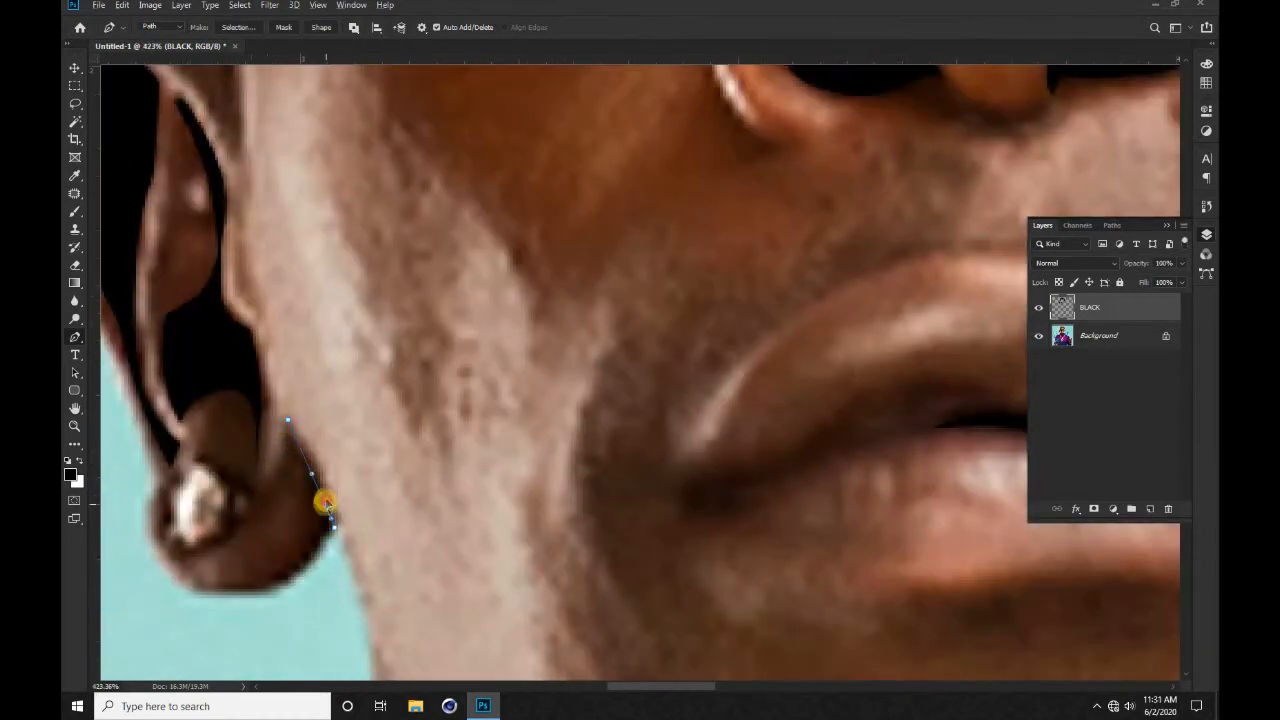
Step: Outline the dark shadow along the left-hand earlobe's edge beside the jaw with a curved Pen path
{"action": "left_click_drag", "start_coordinate": [326, 503], "coordinate": [326, 498]}
{"action": "left_click", "coordinate": [274, 503]}
{"action": "key", "text": "ctrl+z"}
{"action": "left_click", "coordinate": [236, 595]}
{"action": "left_click_drag", "start_coordinate": [281, 565], "coordinate": [291, 580]}
{"action": "left_click_drag", "start_coordinate": [290, 435], "coordinate": [338, 533]}
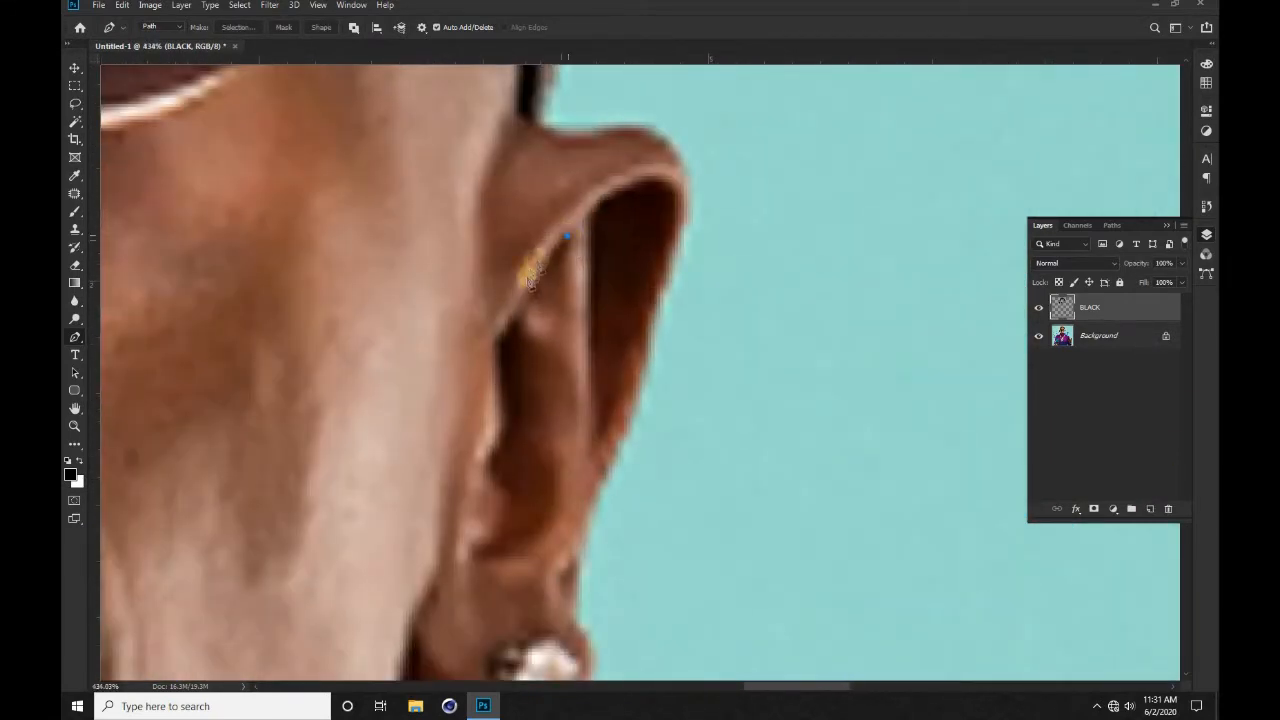
Step: Trace the shadow beneath the upper inner fold of the right-hand ear, fill it with black and deselect
{"action": "left_click_drag", "start_coordinate": [544, 266], "coordinate": [543, 278]}
{"action": "left_click", "coordinate": [522, 304]}
{"action": "left_click", "coordinate": [537, 299]}
{"action": "left_click", "coordinate": [555, 266]}
{"action": "left_click", "coordinate": [564, 296]}
{"action": "left_click", "coordinate": [567, 235]}
{"action": "key", "text": "ctrl+Return"}
{"action": "key", "text": "ctrl+d"}
Step: Outline the long dark hollow inside the outer rim of the right-hand ear with a closed, curved Pen path
{"action": "left_click", "coordinate": [588, 220]}
{"action": "left_click", "coordinate": [588, 466]}
{"action": "mouse_move", "coordinate": [672, 254]}
{"action": "left_mouse_down"}
{"action": "mouse_move", "coordinate": [672, 221]}
{"action": "mouse_move", "coordinate": [678, 236]}
{"action": "left_mouse_up"}
{"action": "key", "text": "ctrl+space"}
{"action": "left_click", "coordinate": [615, 193]}
{"action": "left_click", "coordinate": [671, 234]}
{"action": "left_click", "coordinate": [660, 185]}
{"action": "left_click", "coordinate": [588, 221]}
Step: Convert the right-hand ear's outer hollow path to a selection, fill it with black and deselect
{"action": "key", "text": "ctrl+Return"}
{"action": "key", "text": "alt+BackSpace"}
{"action": "scroll", "coordinate": [551, 332], "scroll_direction": "down", "scroll_amount": 5}
{"action": "scroll", "coordinate": [551, 332], "scroll_direction": "down", "scroll_amount": 4}
{"action": "key", "text": "ctrl+d"}
Step: Outline the dark inner cavity of the right-hand ear beside the cheek with a closed Pen path
{"action": "scroll", "coordinate": [544, 291], "scroll_direction": "up", "scroll_amount": 8}
{"action": "left_click", "coordinate": [542, 184]}
{"action": "left_click", "coordinate": [530, 199]}
{"action": "left_click", "coordinate": [522, 287]}
{"action": "left_click", "coordinate": [526, 305]}
{"action": "left_click", "coordinate": [533, 317]}
{"action": "left_click", "coordinate": [533, 330]}
{"action": "left_click", "coordinate": [528, 346]}
{"action": "left_click", "coordinate": [513, 364]}
{"action": "left_click", "coordinate": [575, 321]}
{"action": "left_click_drag", "start_coordinate": [547, 341], "coordinate": [551, 352]}
{"action": "left_click", "coordinate": [571, 296]}
{"action": "left_click", "coordinate": [571, 220]}
{"action": "left_click", "coordinate": [543, 184]}
Step: Convert the right-hand ear's inner cavity path to a selection and fill it with black
{"action": "key", "text": "ctrl+Return"}
{"action": "key", "text": "alt+BackSpace"}
{"action": "scroll", "coordinate": [508, 370], "scroll_direction": "down", "scroll_amount": 4}
Step: Outline the dark shadow between the right-hand earlobe and the jaw, select it and fill it with black
{"action": "scroll", "coordinate": [505, 398], "scroll_direction": "up", "scroll_amount": 8}
{"action": "left_click", "coordinate": [499, 304]}
{"action": "left_click", "coordinate": [556, 437]}
{"action": "left_click", "coordinate": [529, 374]}
{"action": "left_click_drag", "start_coordinate": [529, 374], "coordinate": [491, 408]}
{"action": "left_click", "coordinate": [480, 307]}
{"action": "left_click", "coordinate": [518, 371]}
{"action": "left_click_drag", "start_coordinate": [484, 361], "coordinate": [478, 362]}
{"action": "key", "text": "ctrl+Return"}
{"action": "key", "text": "alt+BackSpace"}
{"action": "scroll", "coordinate": [471, 377], "scroll_direction": "down", "scroll_amount": 5}
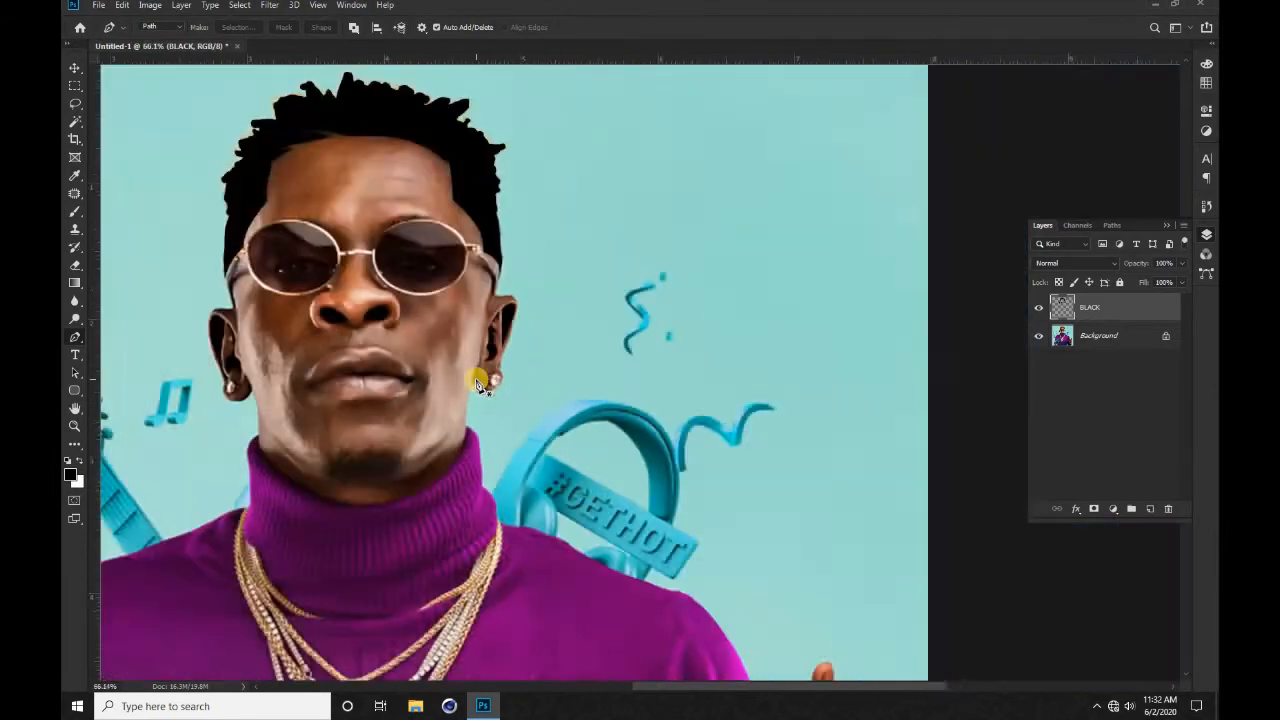
Step: Outline the goatee on the chin with a jagged closed path, fill it with black and deselect
{"action": "scroll", "coordinate": [437, 371], "scroll_direction": "up", "scroll_amount": 4}
{"action": "mouse_move", "coordinate": [456, 344]}
{"action": "left_mouse_down"}
{"action": "mouse_move", "coordinate": [398, 369]}
{"action": "mouse_move", "coordinate": [399, 343]}
{"action": "mouse_move", "coordinate": [387, 359]}
{"action": "mouse_move", "coordinate": [380, 339]}
{"action": "mouse_move", "coordinate": [305, 399]}
{"action": "mouse_move", "coordinate": [301, 446]}
{"action": "mouse_move", "coordinate": [464, 450]}
{"action": "mouse_move", "coordinate": [533, 435]}
{"action": "mouse_move", "coordinate": [573, 407]}
{"action": "mouse_move", "coordinate": [580, 344]}
{"action": "mouse_move", "coordinate": [497, 352]}
{"action": "left_mouse_up"}
{"action": "key", "text": "ctrl+Return"}
{"action": "scroll", "coordinate": [460, 409], "scroll_direction": "down", "scroll_amount": 4}
{"action": "key", "text": "alt+BackSpace"}
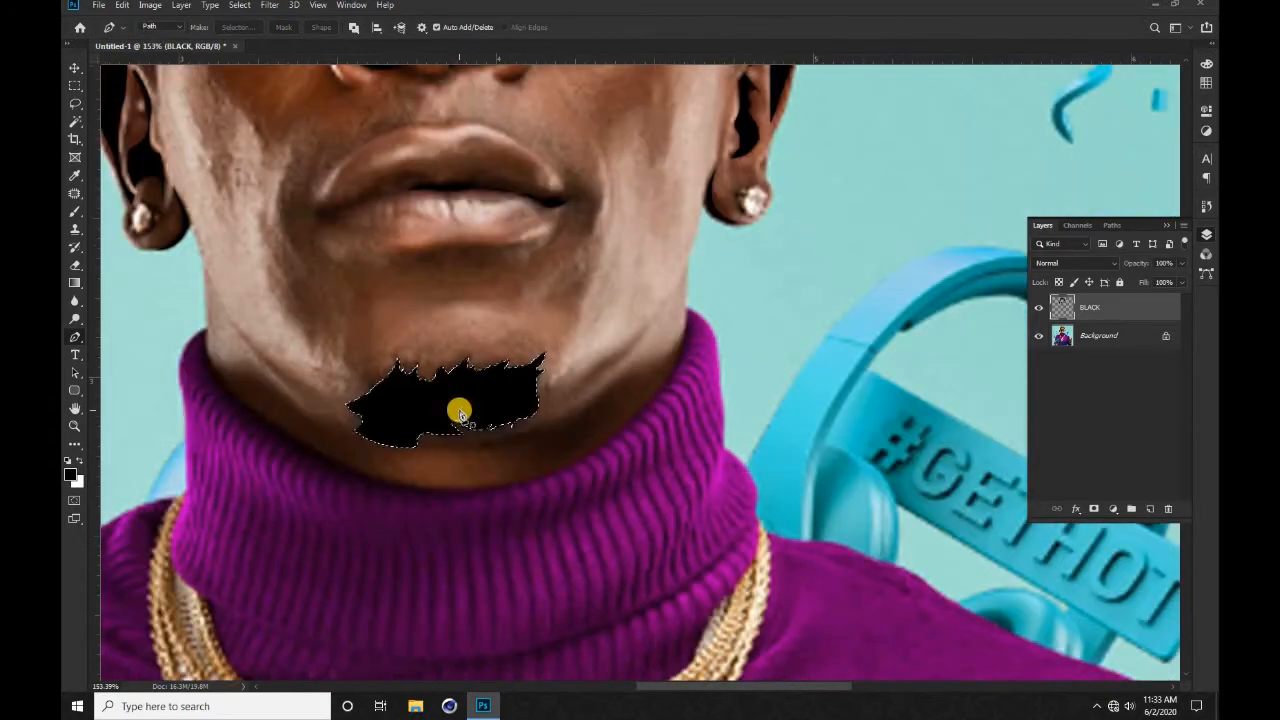
{"action": "key", "text": "ctrl+d"}
Step: Outline the small dark eyebrow strip above the left-hand lens, select it, fill it with black and deselect
{"action": "scroll", "coordinate": [566, 392], "scroll_direction": "down", "scroll_amount": 10}
{"action": "scroll", "coordinate": [409, 223], "scroll_direction": "up", "scroll_amount": 10}
{"action": "left_click", "coordinate": [436, 215]}
{"action": "left_click", "coordinate": [436, 215]}
{"action": "left_click", "coordinate": [456, 258]}
{"action": "left_click_drag", "start_coordinate": [456, 258], "coordinate": [443, 279]}
{"action": "left_click_drag", "start_coordinate": [436, 214], "coordinate": [438, 208]}
{"action": "key", "text": "ctrl+Return"}
{"action": "key", "text": "alt+BackSpace"}
{"action": "key", "text": "ctrl+d"}
Step: Outline the dark right-hand eyebrow above the sunglasses and convert the path to a selection
{"action": "left_click_drag", "start_coordinate": [757, 251], "coordinate": [660, 316]}
{"action": "scroll", "coordinate": [657, 277], "scroll_direction": "up", "scroll_amount": 3}
{"action": "left_click", "coordinate": [677, 242]}
{"action": "left_click", "coordinate": [605, 332]}
{"action": "left_click", "coordinate": [674, 234]}
{"action": "left_click", "coordinate": [638, 287]}
{"action": "key", "text": "ctrl+Return"}
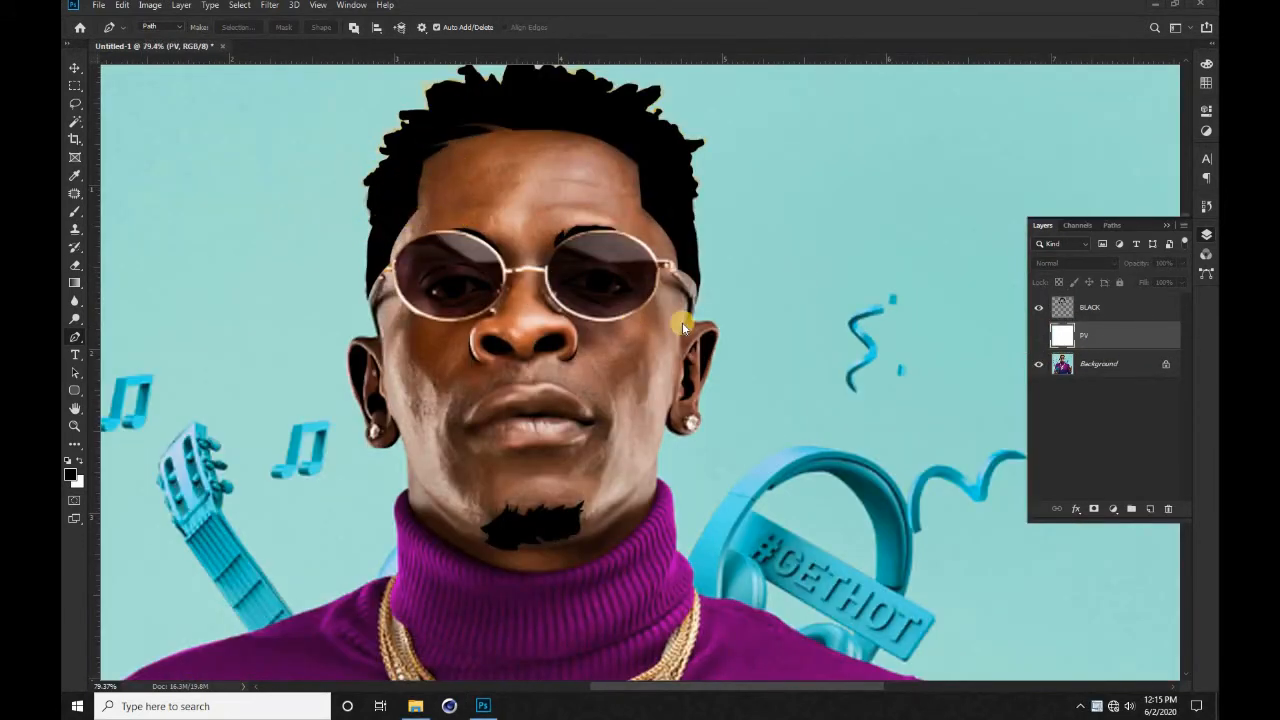
Step: Hide the BLACK layer to expose the original hair, and make BLACK the active layer
{"action": "left_click", "coordinate": [1037, 311]}
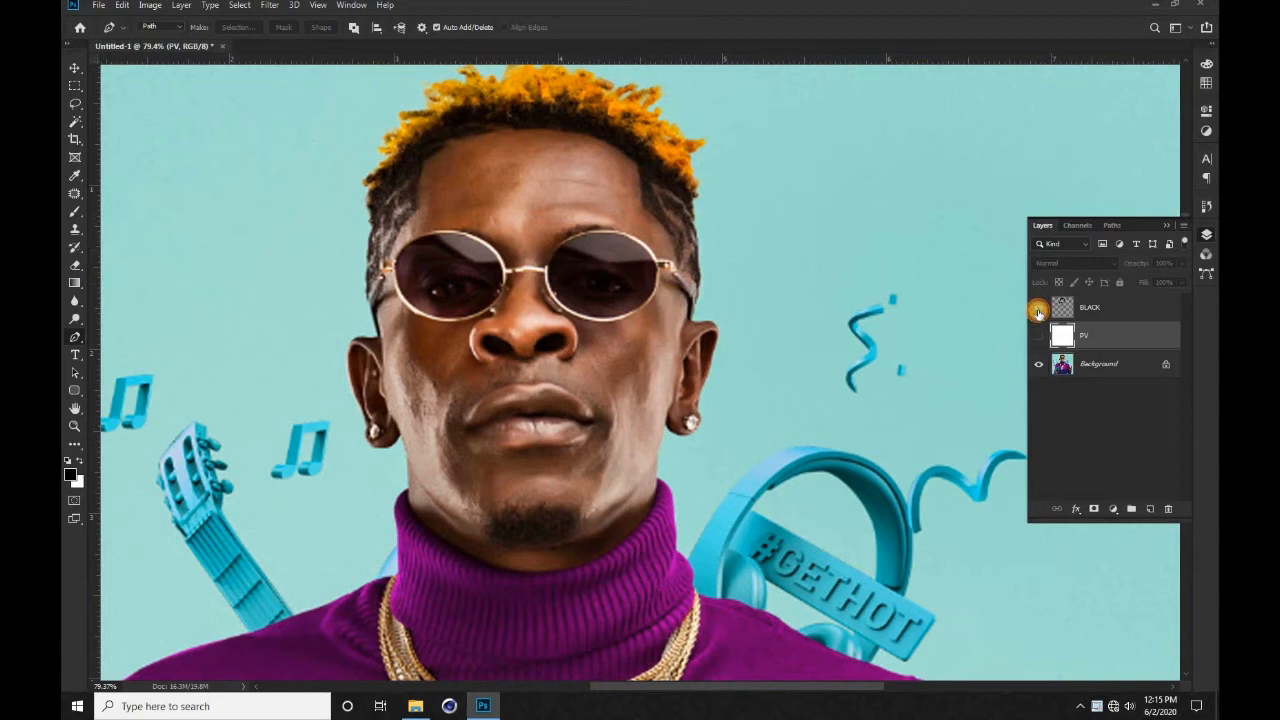
{"action": "left_click", "coordinate": [1038, 312]}
{"action": "left_click", "coordinate": [1038, 312]}
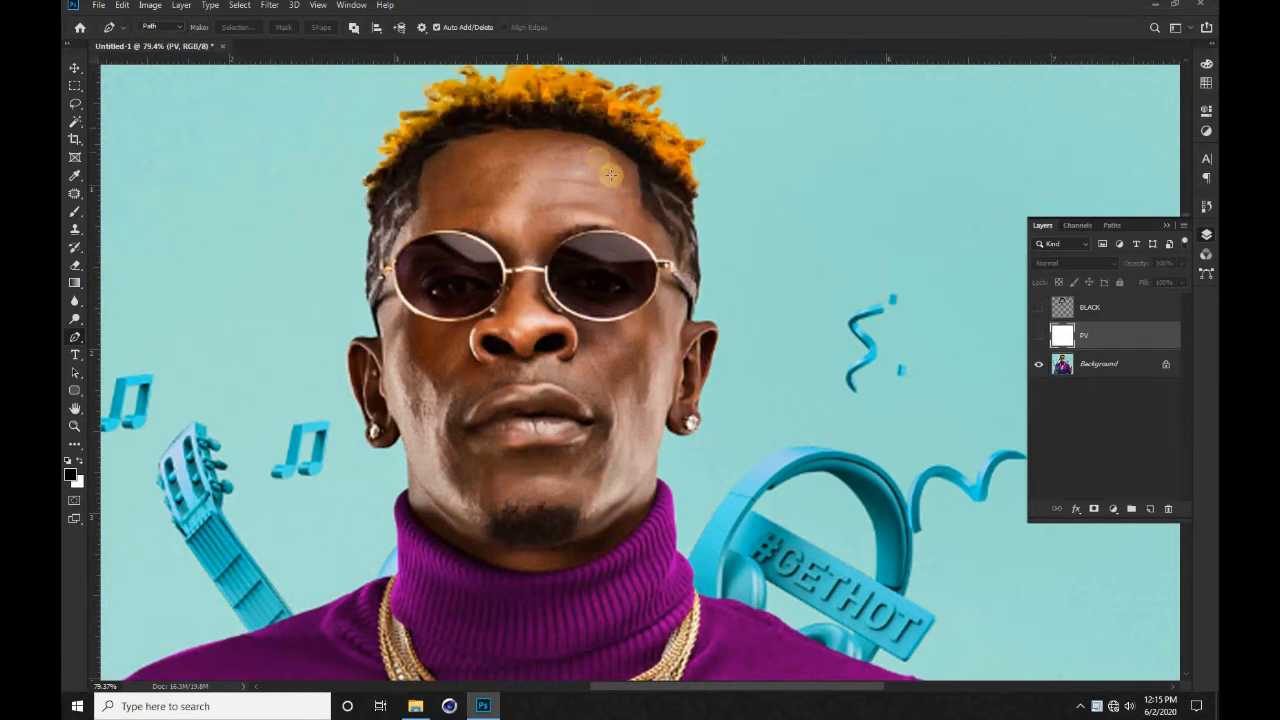
{"action": "scroll", "coordinate": [711, 194], "scroll_direction": "up", "scroll_amount": 3}
{"action": "left_click_drag", "start_coordinate": [711, 194], "coordinate": [583, 197]}
{"action": "scroll", "coordinate": [583, 197], "scroll_direction": "up", "scroll_amount": 3}
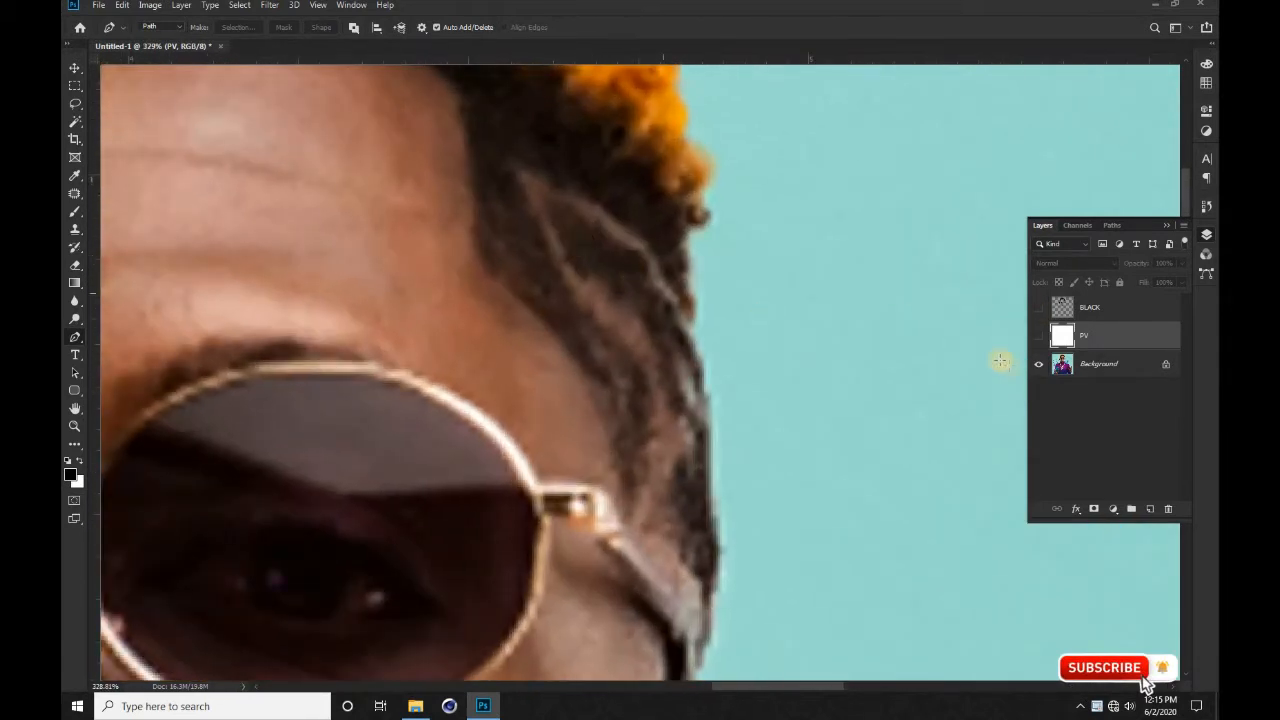
{"action": "left_click", "coordinate": [1103, 316]}
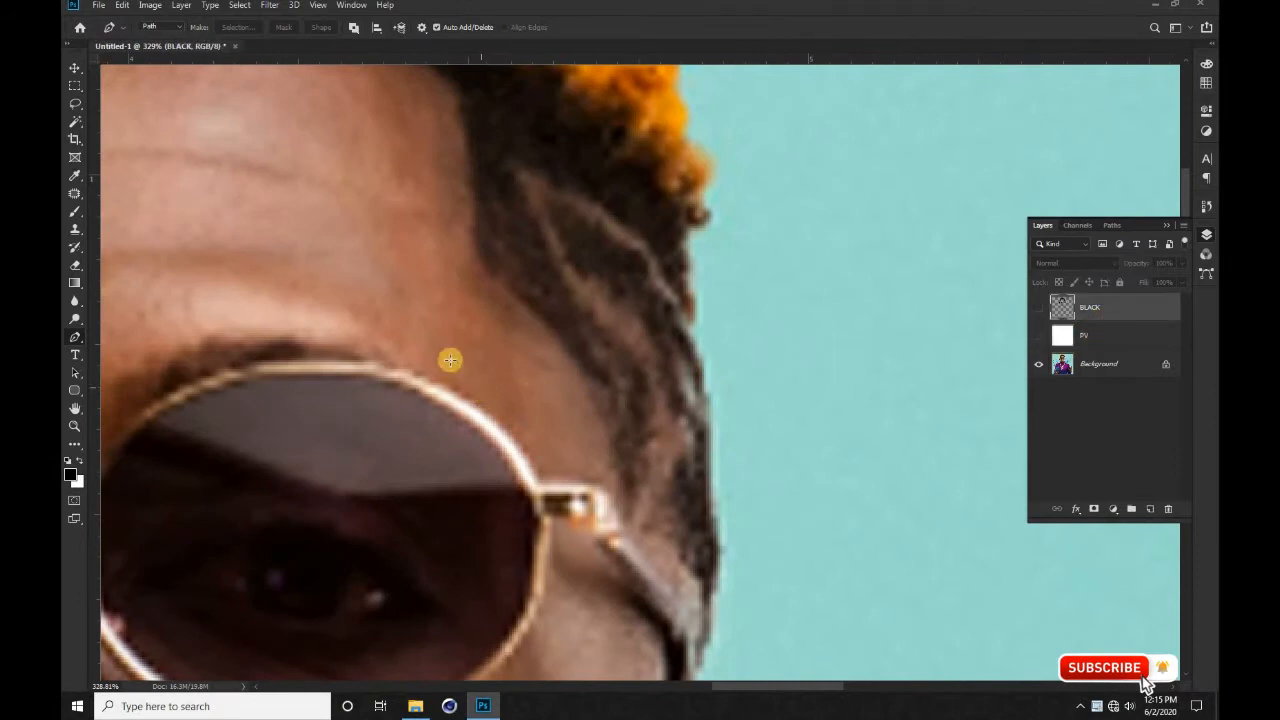
Step: Start a Pen path around the light shaved line in the right-hand temple hair, tracing its lower strand down and partway back up
{"action": "scroll", "coordinate": [543, 190], "scroll_direction": "up", "scroll_amount": 1}
{"action": "left_click", "coordinate": [538, 185]}
{"action": "left_click", "coordinate": [588, 288]}
{"action": "left_click", "coordinate": [697, 448]}
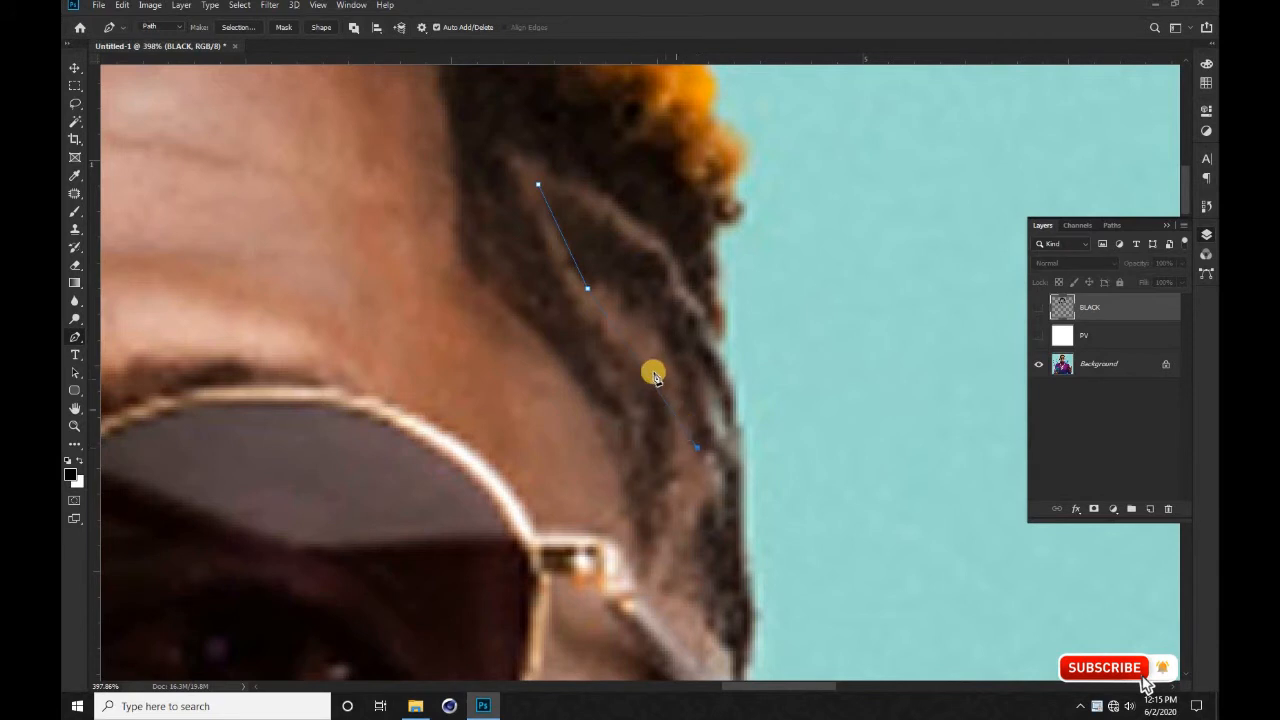
{"action": "left_click", "coordinate": [646, 373]}
{"action": "left_click_drag", "start_coordinate": [646, 373], "coordinate": [664, 341]}
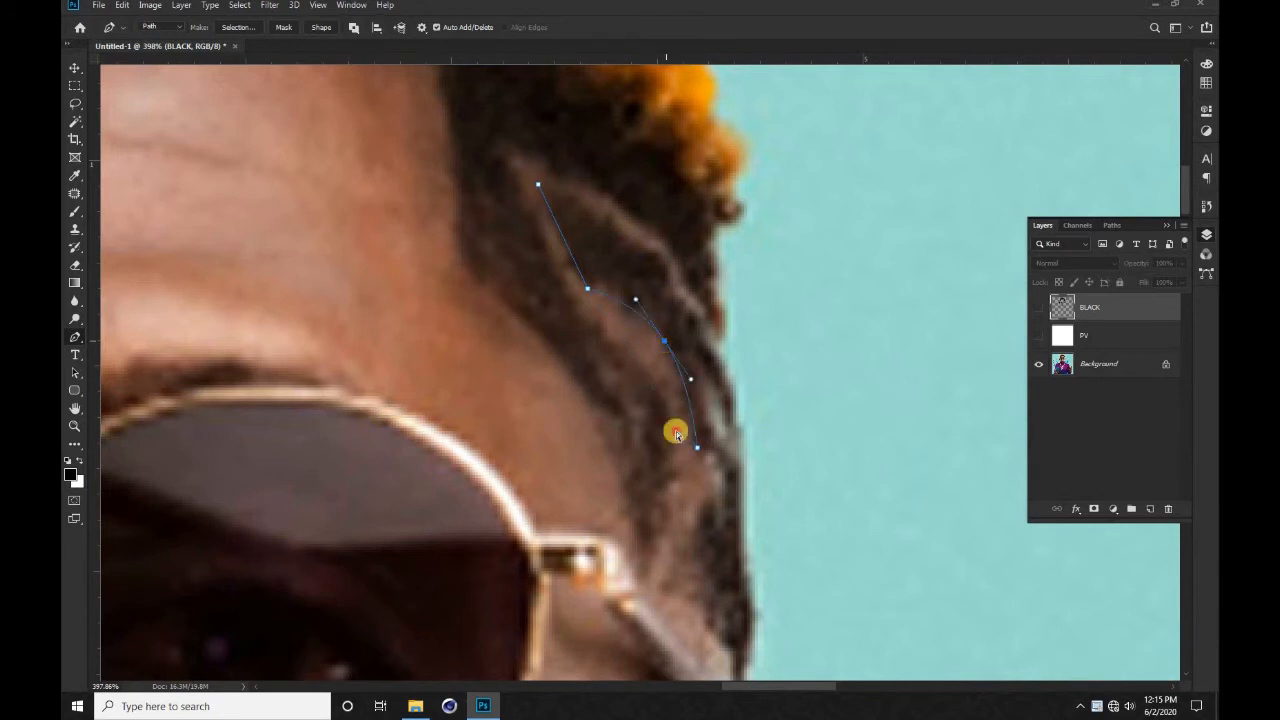
{"action": "left_click", "coordinate": [717, 481]}
{"action": "left_click", "coordinate": [670, 560]}
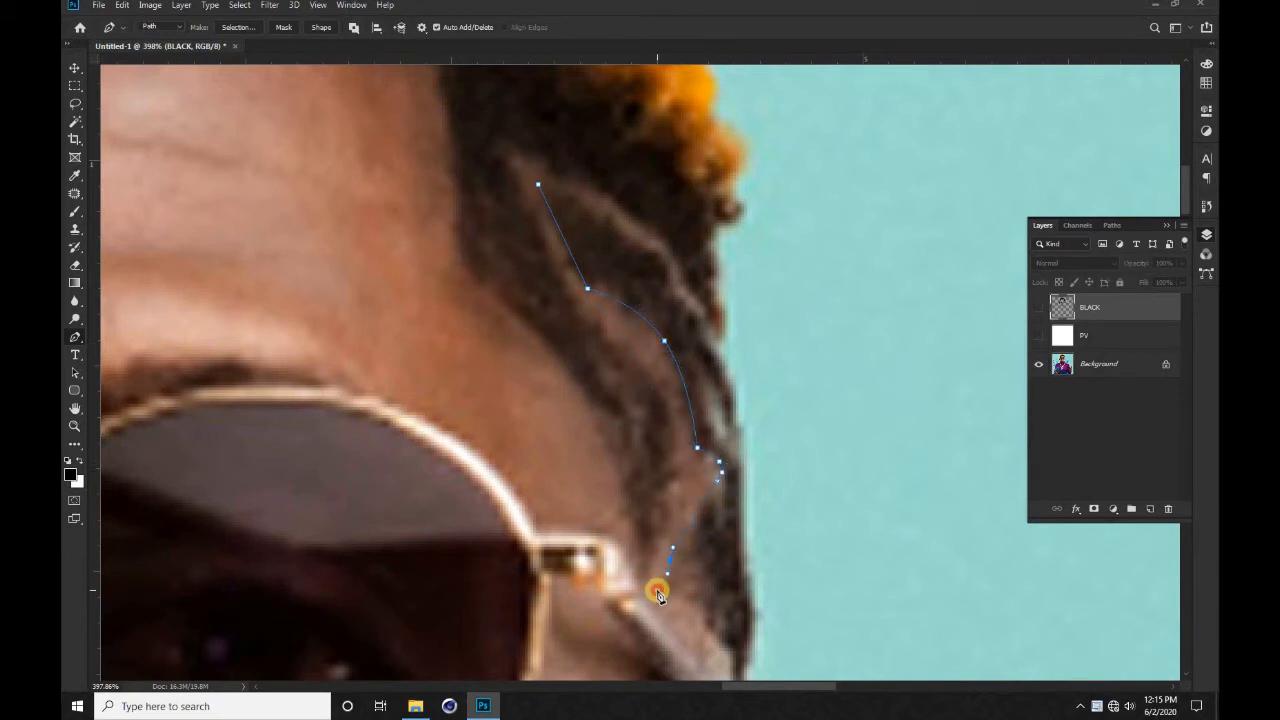
{"action": "left_click", "coordinate": [650, 590]}
{"action": "left_click", "coordinate": [677, 510]}
{"action": "left_click", "coordinate": [677, 452]}
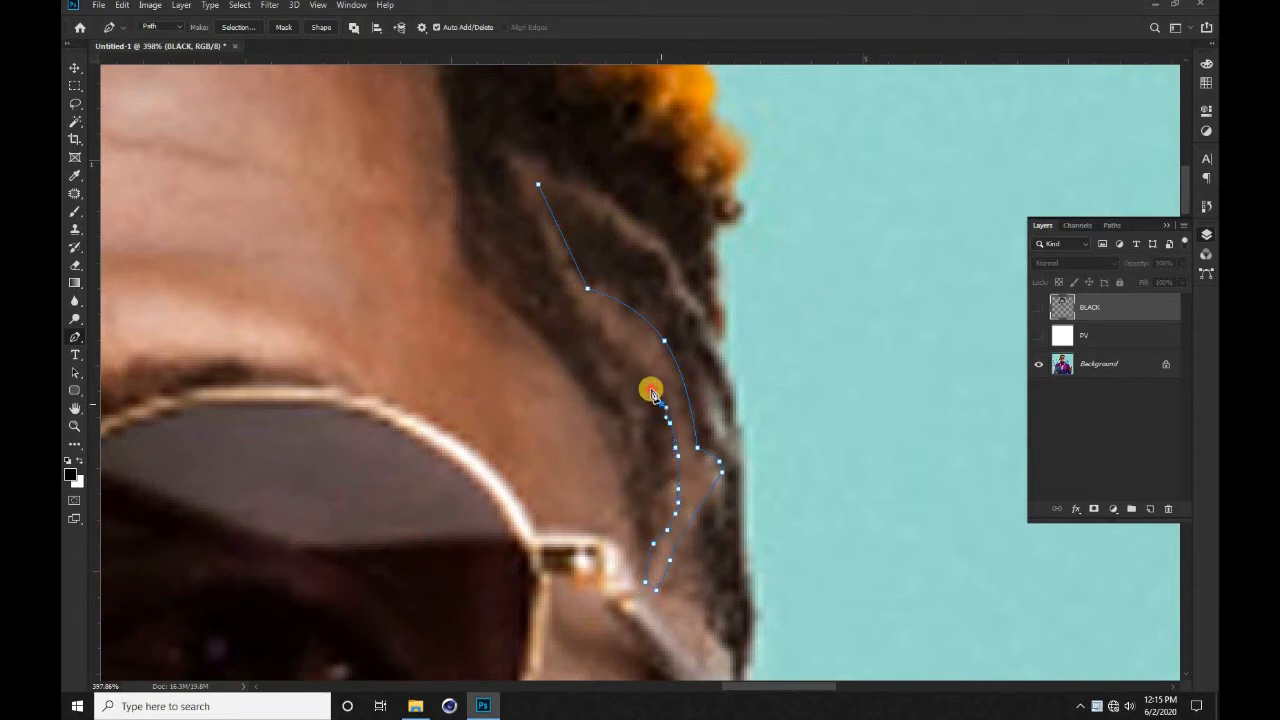
Step: Finish outlining the shaved line in the right-hand temple hair, following its pointed upper end and thin outer strand to a closed path
{"action": "left_click", "coordinate": [620, 349]}
{"action": "left_click", "coordinate": [598, 330]}
{"action": "left_click", "coordinate": [571, 308]}
{"action": "left_click", "coordinate": [502, 149]}
{"action": "left_click", "coordinate": [677, 258]}
{"action": "left_click_drag", "start_coordinate": [607, 197], "coordinate": [606, 192]}
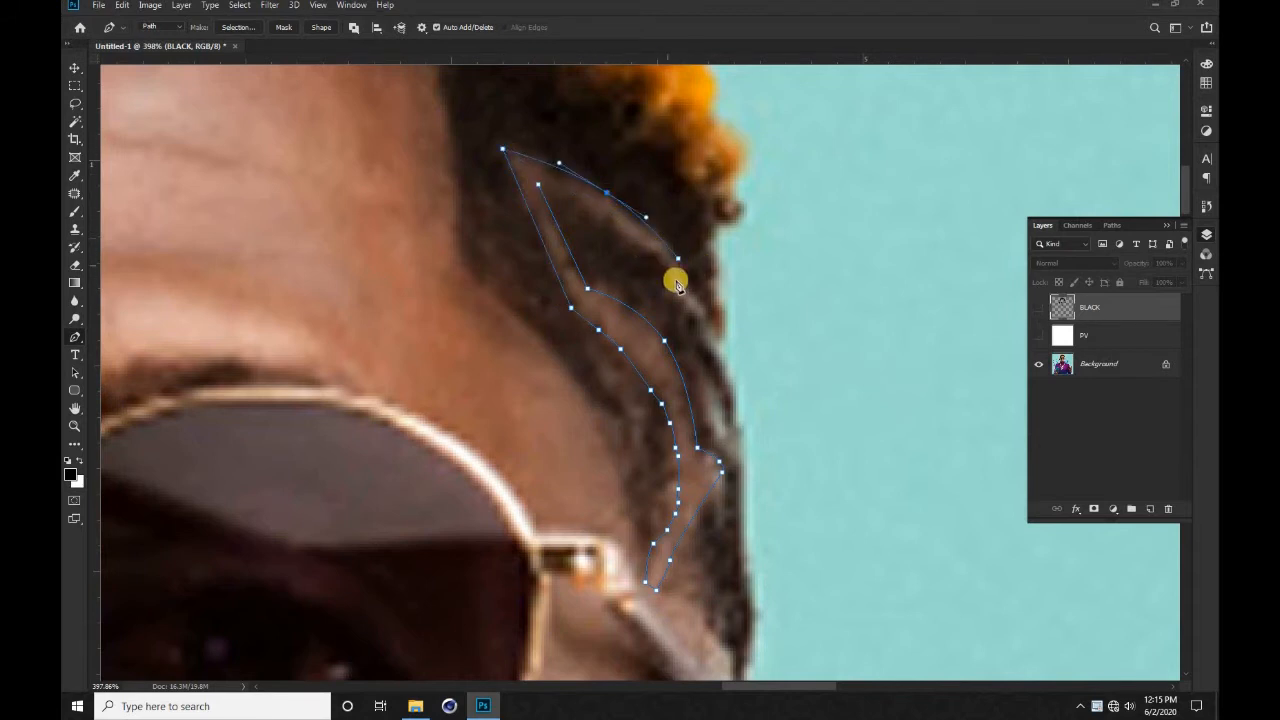
{"action": "left_click_drag", "start_coordinate": [694, 300], "coordinate": [703, 327]}
{"action": "left_click", "coordinate": [653, 250]}
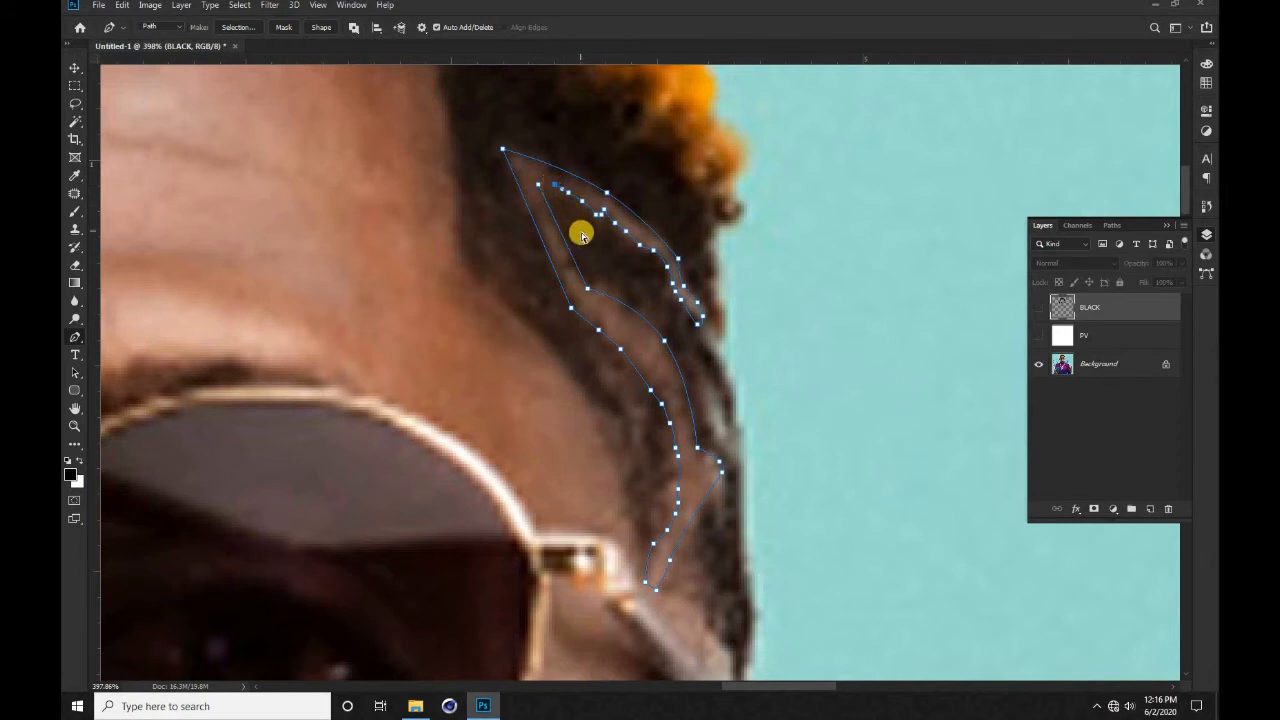
Step: Convert the closed path to a selection, clear it from the visible BLACK layer and deselect
{"action": "key", "text": "ctrl+Return"}
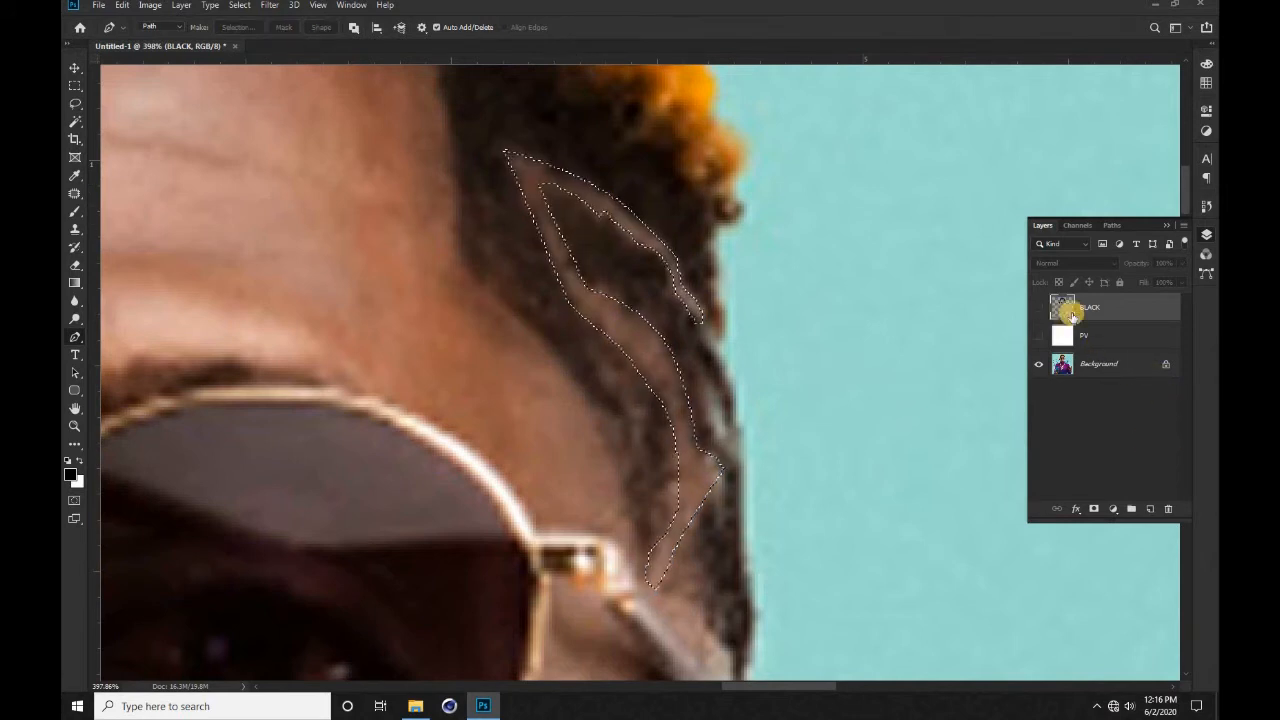
{"action": "left_click", "coordinate": [1038, 308]}
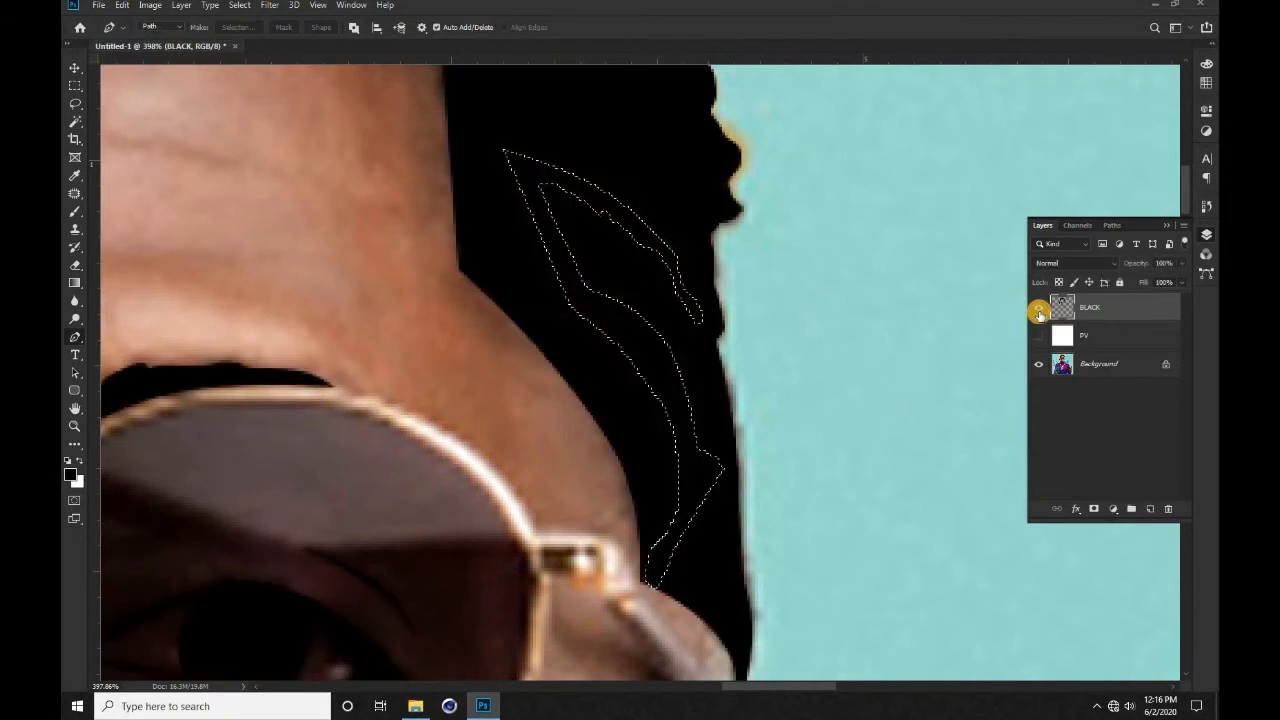
{"action": "key", "text": "Delete"}
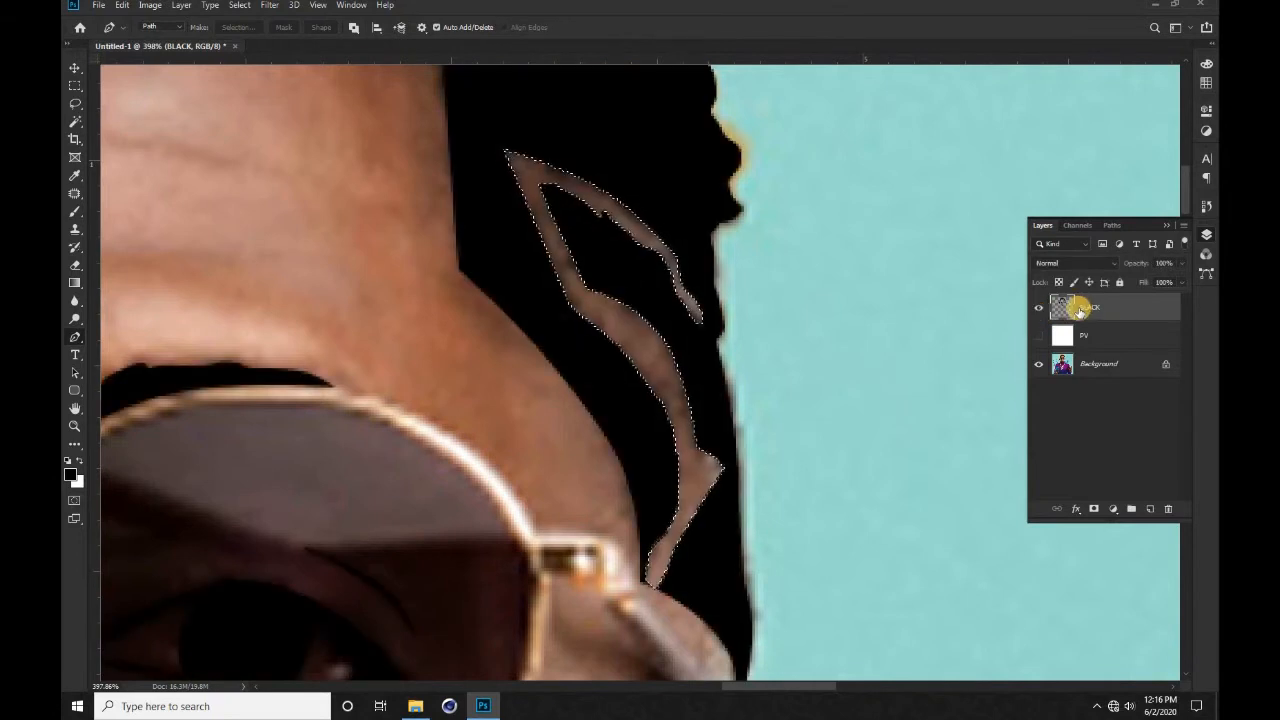
{"action": "key", "text": "ctrl+d"}
Step: With BLACK hidden, outline the narrow light sliver at the right-hand hair edge, cut it from the BLACK layer and deselect
{"action": "left_click", "coordinate": [1038, 308]}
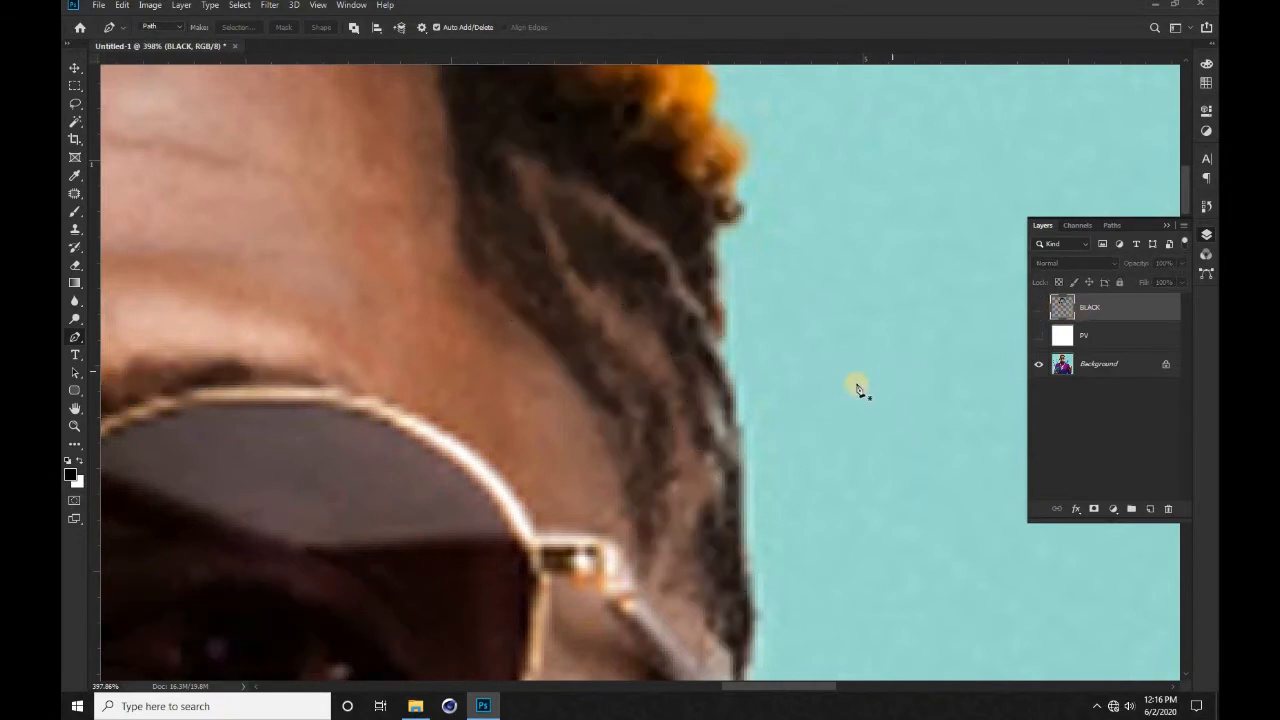
{"action": "scroll", "coordinate": [690, 401], "scroll_direction": "up", "scroll_amount": 1}
{"action": "left_click", "coordinate": [707, 341]}
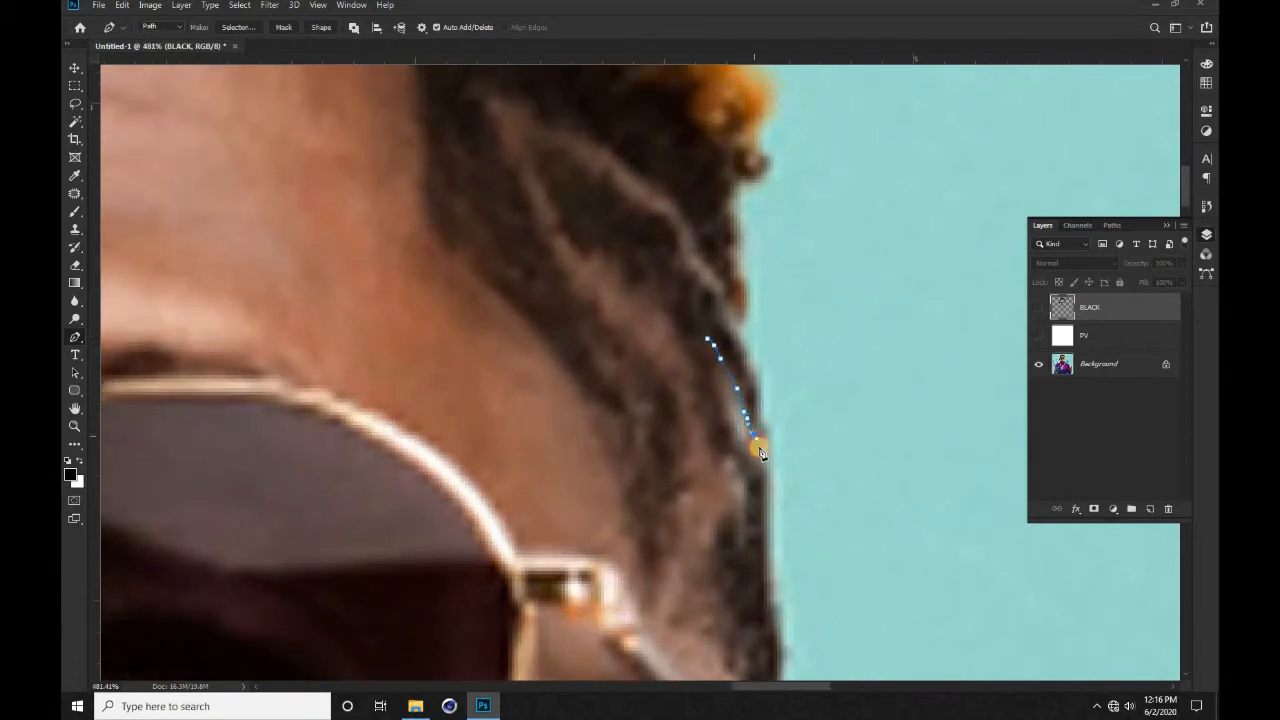
{"action": "left_click", "coordinate": [729, 442]}
{"action": "key", "text": "ctrl+Return"}
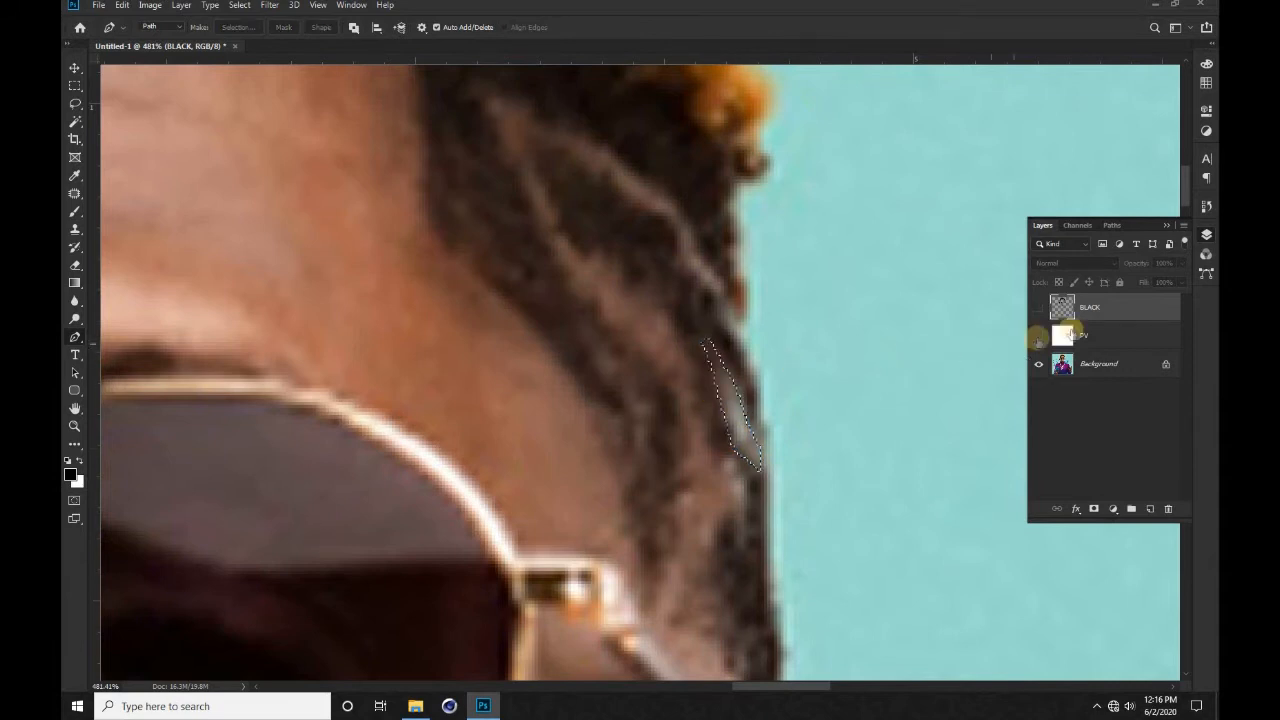
{"action": "left_click_drag", "start_coordinate": [1028, 307], "coordinate": [1031, 311]}
{"action": "left_click", "coordinate": [1039, 310]}
{"action": "left_click", "coordinate": [1134, 309]}
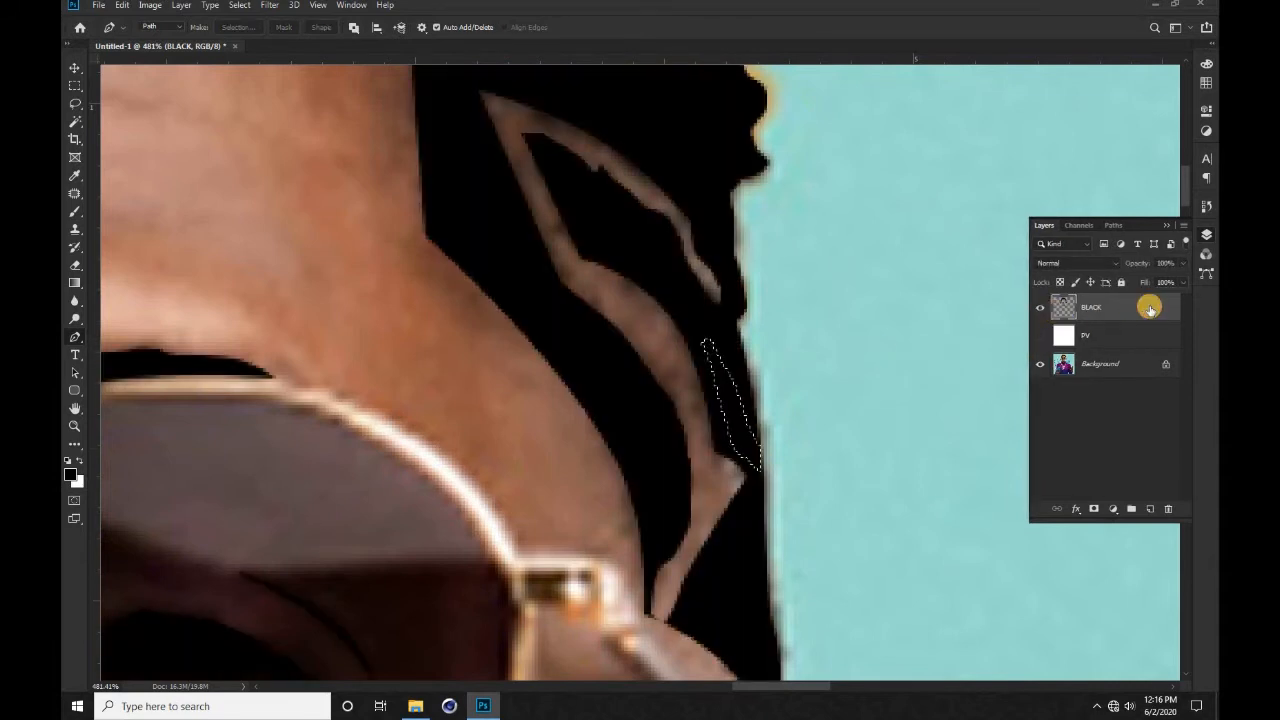
{"action": "key", "text": "ctrl+d"}
Step: Hide the BLACK layer and trace one edge of the upper diagonal stroke of the shaved pattern in the left-hand temple hair
{"action": "scroll", "coordinate": [995, 341], "scroll_direction": "down", "scroll_amount": 5}
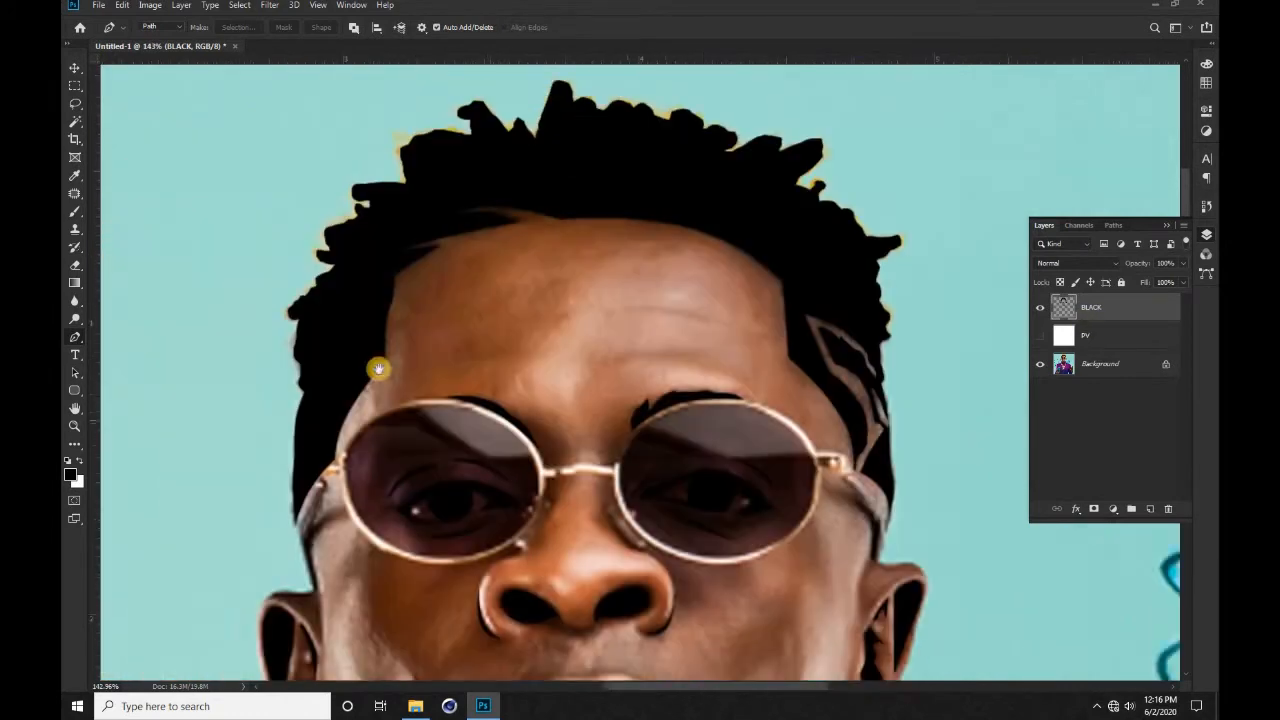
{"action": "left_click_drag", "start_coordinate": [377, 369], "coordinate": [439, 391]}
{"action": "left_click", "coordinate": [1039, 308]}
{"action": "scroll", "coordinate": [449, 355], "scroll_direction": "up", "scroll_amount": 3}
{"action": "scroll", "coordinate": [449, 357], "scroll_direction": "up", "scroll_amount": 3}
{"action": "left_click", "coordinate": [443, 286]}
{"action": "left_click", "coordinate": [406, 312]}
{"action": "left_click", "coordinate": [380, 335]}
{"action": "left_click", "coordinate": [362, 349]}
{"action": "left_click", "coordinate": [348, 363]}
{"action": "left_click", "coordinate": [336, 375]}
{"action": "left_click", "coordinate": [336, 387]}
Step: Continue the path down the stem of the left-hand shaved pattern and out along its lower side branch
{"action": "left_click", "coordinate": [384, 397]}
{"action": "left_click", "coordinate": [369, 427]}
{"action": "left_click", "coordinate": [357, 455]}
{"action": "left_click", "coordinate": [357, 490]}
{"action": "left_click", "coordinate": [334, 518]}
{"action": "left_click", "coordinate": [327, 470]}
{"action": "left_click", "coordinate": [332, 432]}
{"action": "left_click", "coordinate": [314, 450]}
{"action": "left_click", "coordinate": [289, 516]}
{"action": "left_click", "coordinate": [280, 526]}
{"action": "left_click", "coordinate": [278, 546]}
Step: Trace around the end of the side branch and the lower tip, bringing the path back up the stem's other edge
{"action": "left_click", "coordinate": [287, 548]}
{"action": "left_click", "coordinate": [296, 544]}
{"action": "left_click", "coordinate": [302, 530]}
{"action": "left_click", "coordinate": [308, 522]}
{"action": "left_click_drag", "start_coordinate": [312, 568], "coordinate": [315, 460]}
{"action": "left_click", "coordinate": [317, 501]}
{"action": "left_click", "coordinate": [310, 528]}
{"action": "left_click", "coordinate": [332, 520]}
{"action": "left_click", "coordinate": [333, 462]}
{"action": "left_click", "coordinate": [349, 430]}
{"action": "left_click", "coordinate": [365, 400]}
{"action": "left_click", "coordinate": [375, 382]}
{"action": "left_click", "coordinate": [384, 364]}
Step: Outline the short rounded branch and the other edge of the upper diagonal stroke, closing the left-hand shaved pattern's path
{"action": "left_click", "coordinate": [398, 326]}
{"action": "left_click", "coordinate": [424, 305]}
{"action": "left_click", "coordinate": [445, 296]}
{"action": "left_click", "coordinate": [450, 276]}
{"action": "left_click", "coordinate": [433, 266]}
{"action": "left_click", "coordinate": [418, 302]}
{"action": "left_click", "coordinate": [406, 293]}
{"action": "left_click", "coordinate": [394, 262]}
{"action": "left_click", "coordinate": [392, 244]}
{"action": "left_click", "coordinate": [401, 228]}
{"action": "left_click", "coordinate": [426, 212]}
Step: Turn the left-hand pattern path into a selection, cut it out of the BLACK layer and deselect
{"action": "key", "text": "ctrl+Return"}
{"action": "left_click", "coordinate": [1040, 307]}
{"action": "key", "text": "Delete"}
{"action": "key", "text": "ctrl+d"}
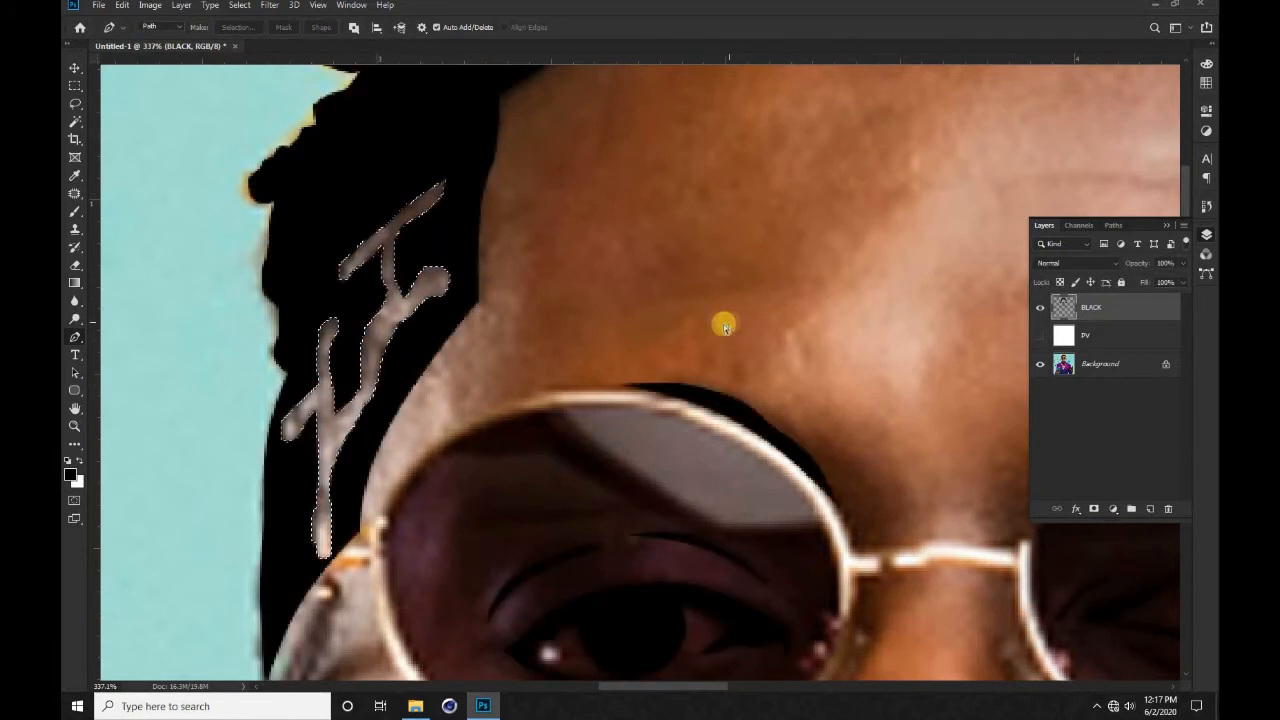
Step: With BLACK hidden, outline the small light strip near the left-hand hair edge, cut it from the BLACK layer and deselect
{"action": "left_click", "coordinate": [1040, 307]}
{"action": "scroll", "coordinate": [291, 538], "scroll_direction": "up", "scroll_amount": 2}
{"action": "left_click", "coordinate": [298, 462]}
{"action": "left_click_drag", "start_coordinate": [292, 508], "coordinate": [268, 555]}
{"action": "left_click", "coordinate": [277, 490]}
{"action": "left_click", "coordinate": [296, 473]}
{"action": "key", "text": "ctrl+Return"}
{"action": "left_click", "coordinate": [1041, 308]}
{"action": "key", "text": "Delete"}
{"action": "key", "text": "ctrl+d"}
{"action": "left_click", "coordinate": [1040, 308]}
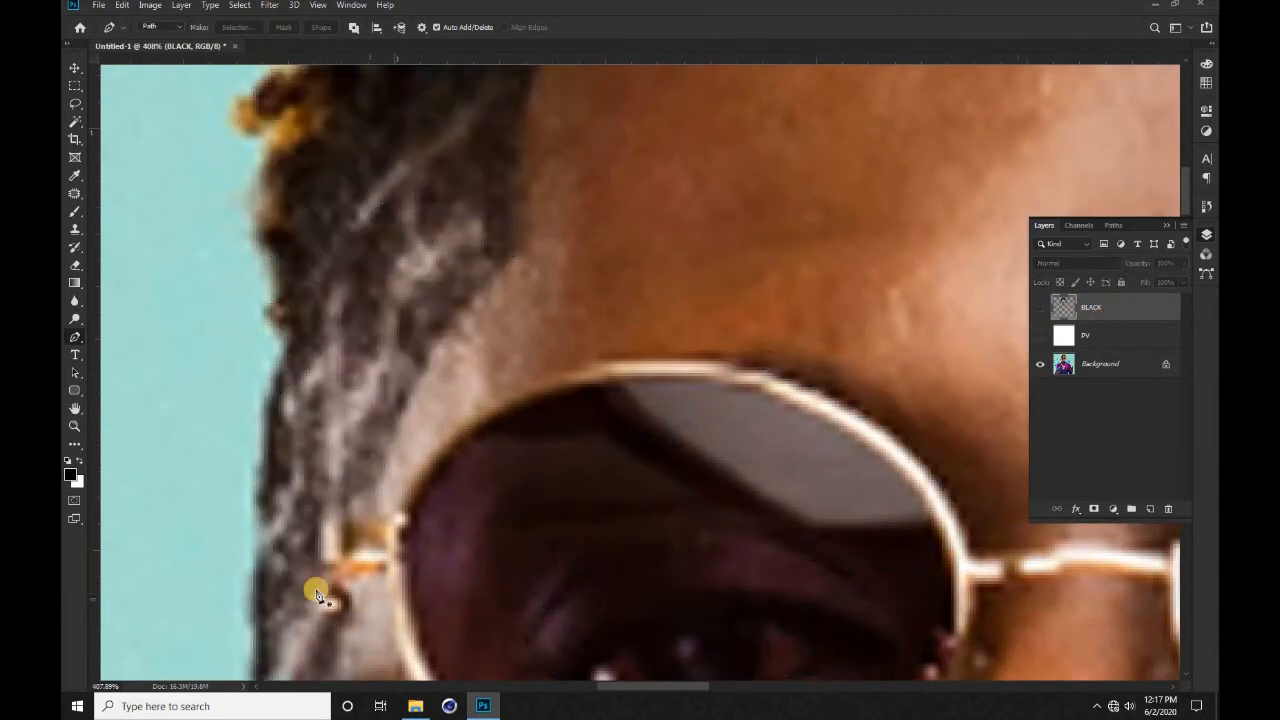
{"action": "scroll", "coordinate": [316, 596], "scroll_direction": "down", "scroll_amount": 6}
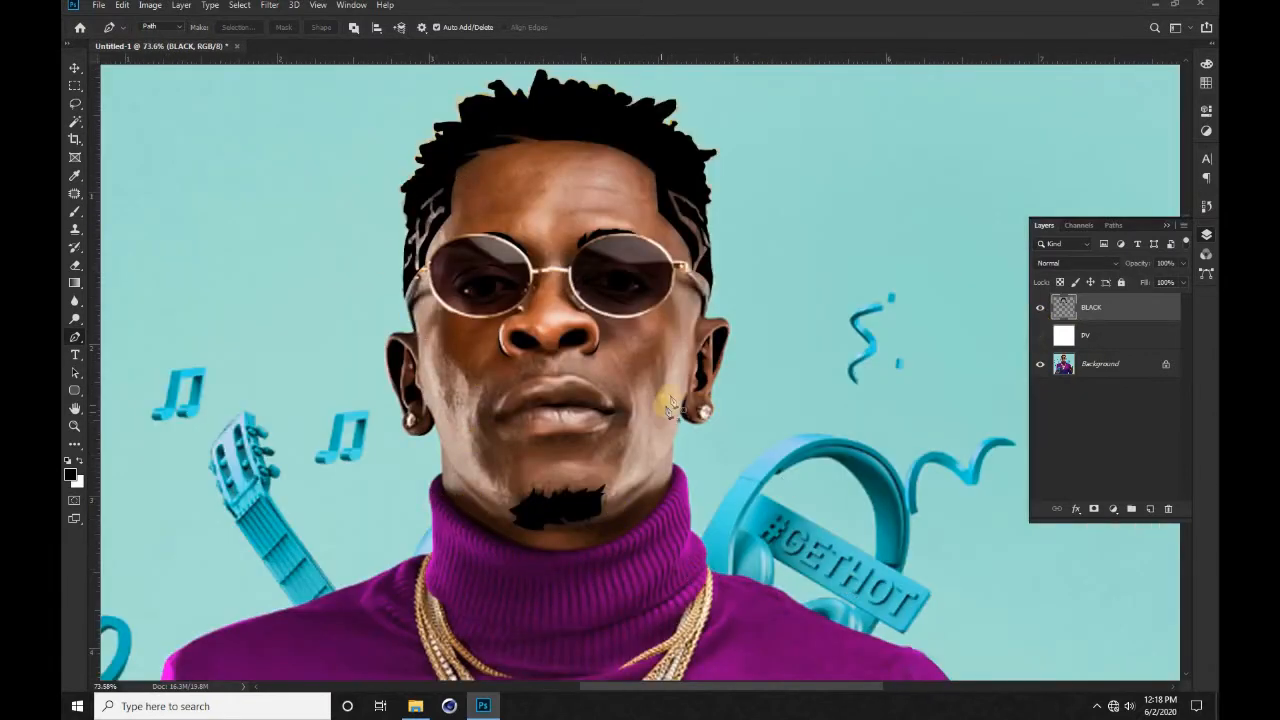
Step: Create a new layer named SKIN above BLACK, keep it active and hide the BLACK layer
{"action": "left_click", "coordinate": [1150, 509]}
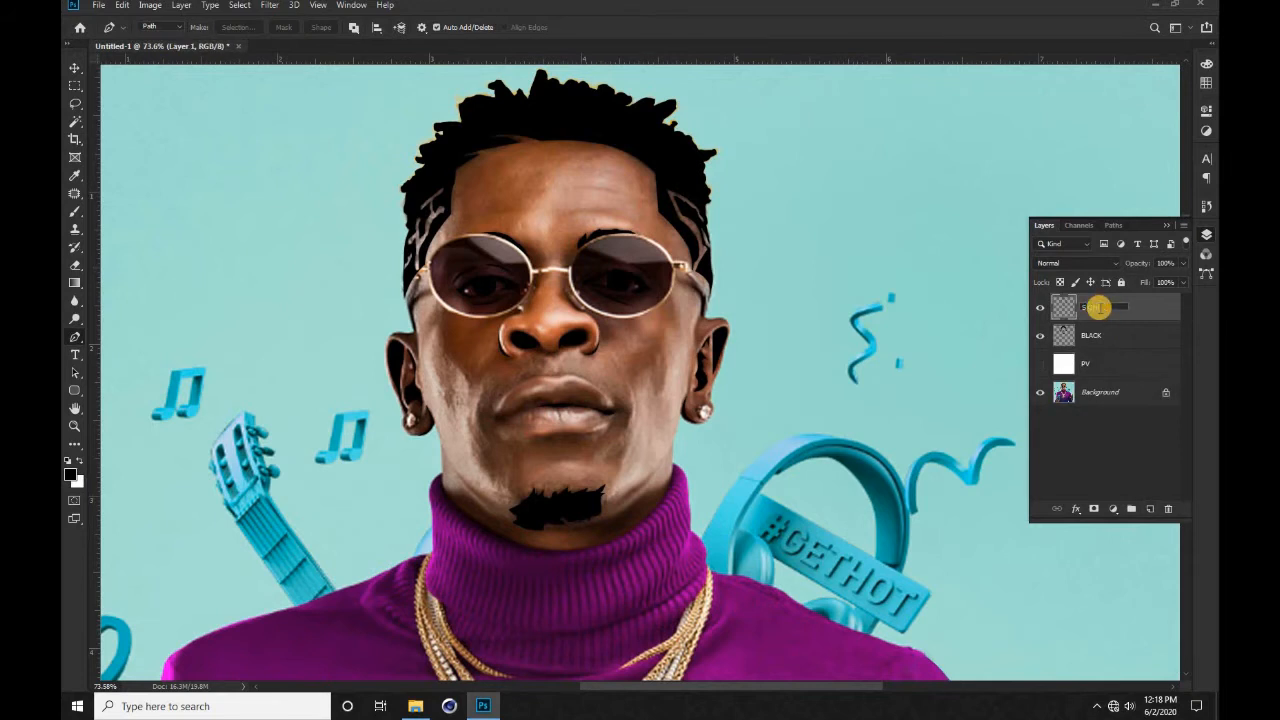
{"action": "key", "text": "Return"}
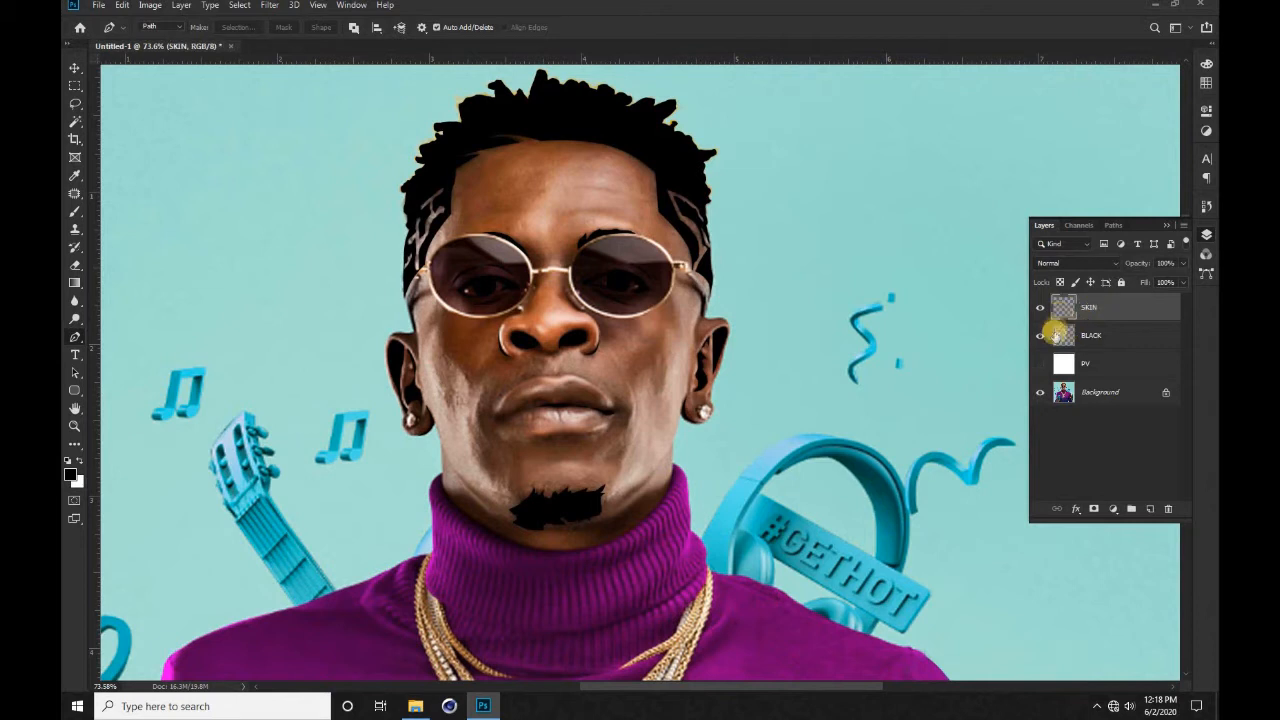
{"action": "left_click", "coordinate": [1125, 335]}
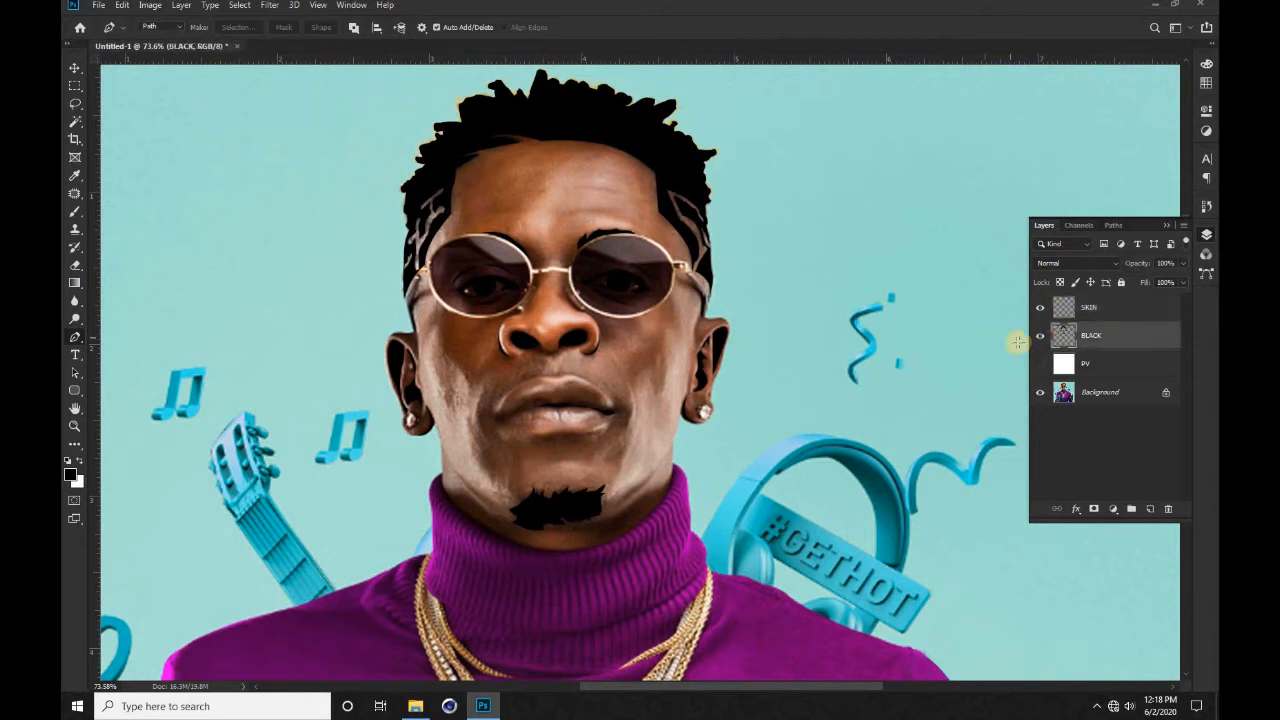
{"action": "left_click", "coordinate": [1122, 310]}
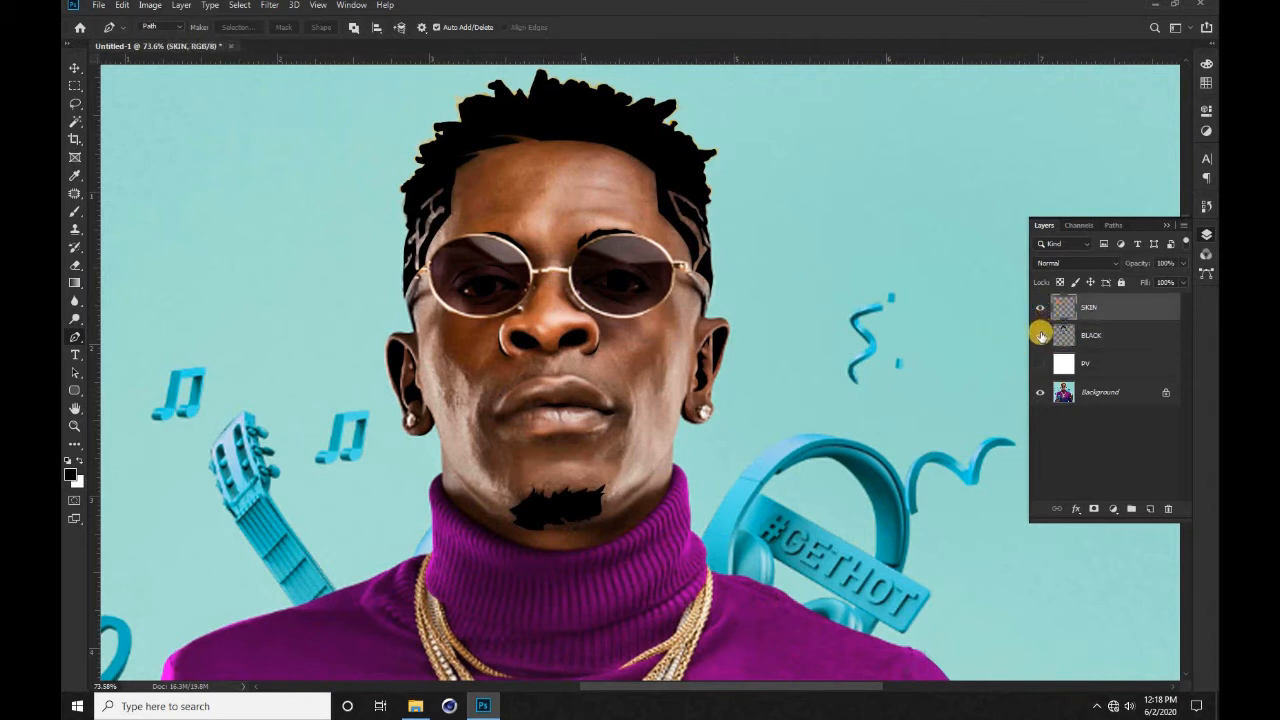
{"action": "left_click", "coordinate": [1040, 337]}
Step: Start the skin outline with the Pen tool inside the hair above the forehead and trace down to the top of the left-hand ear
{"action": "scroll", "coordinate": [534, 191], "scroll_direction": "up", "scroll_amount": 3}
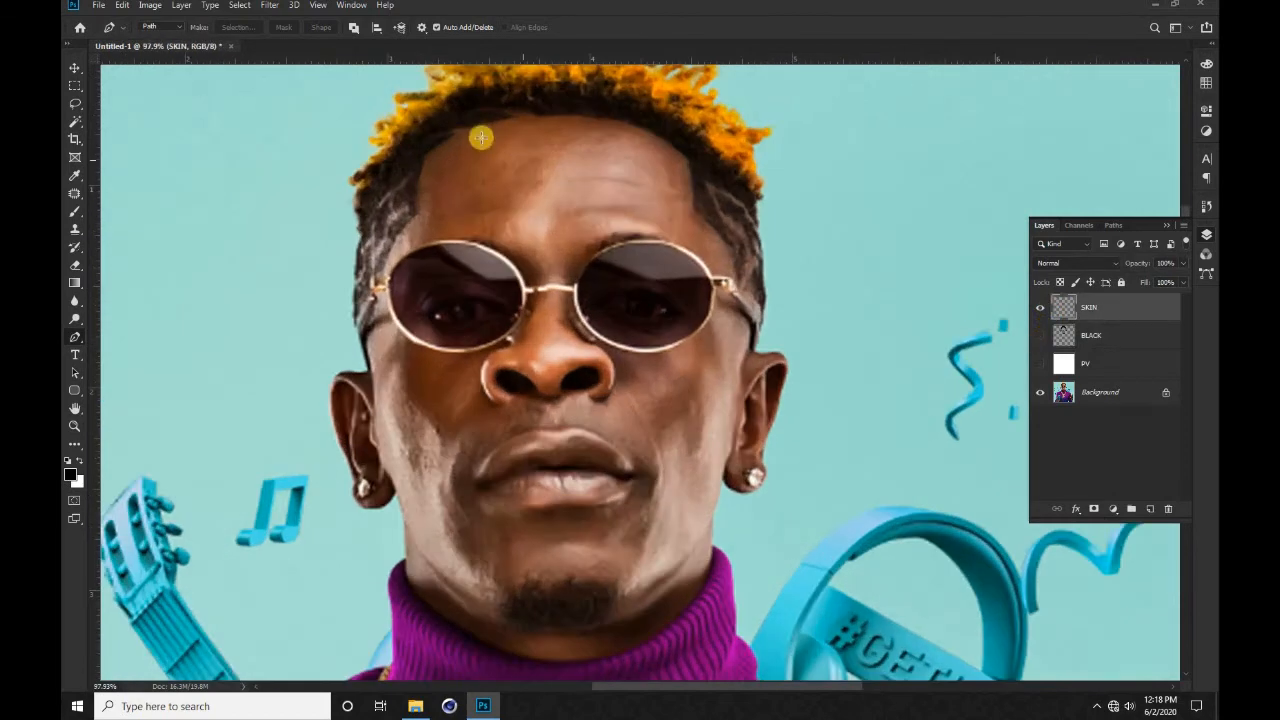
{"action": "left_click_drag", "start_coordinate": [473, 100], "coordinate": [485, 88]}
{"action": "scroll", "coordinate": [366, 199], "scroll_direction": "up", "scroll_amount": 1}
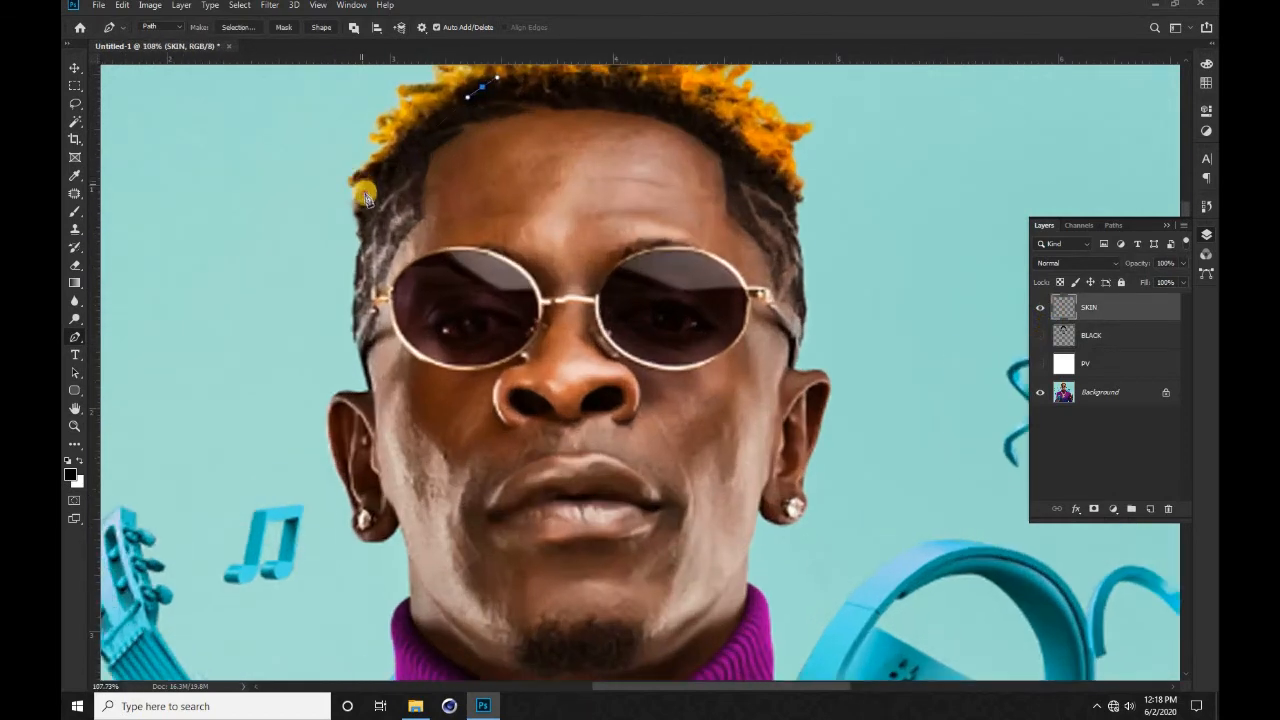
{"action": "scroll", "coordinate": [357, 252], "scroll_direction": "up", "scroll_amount": 8}
{"action": "left_click", "coordinate": [370, 226]}
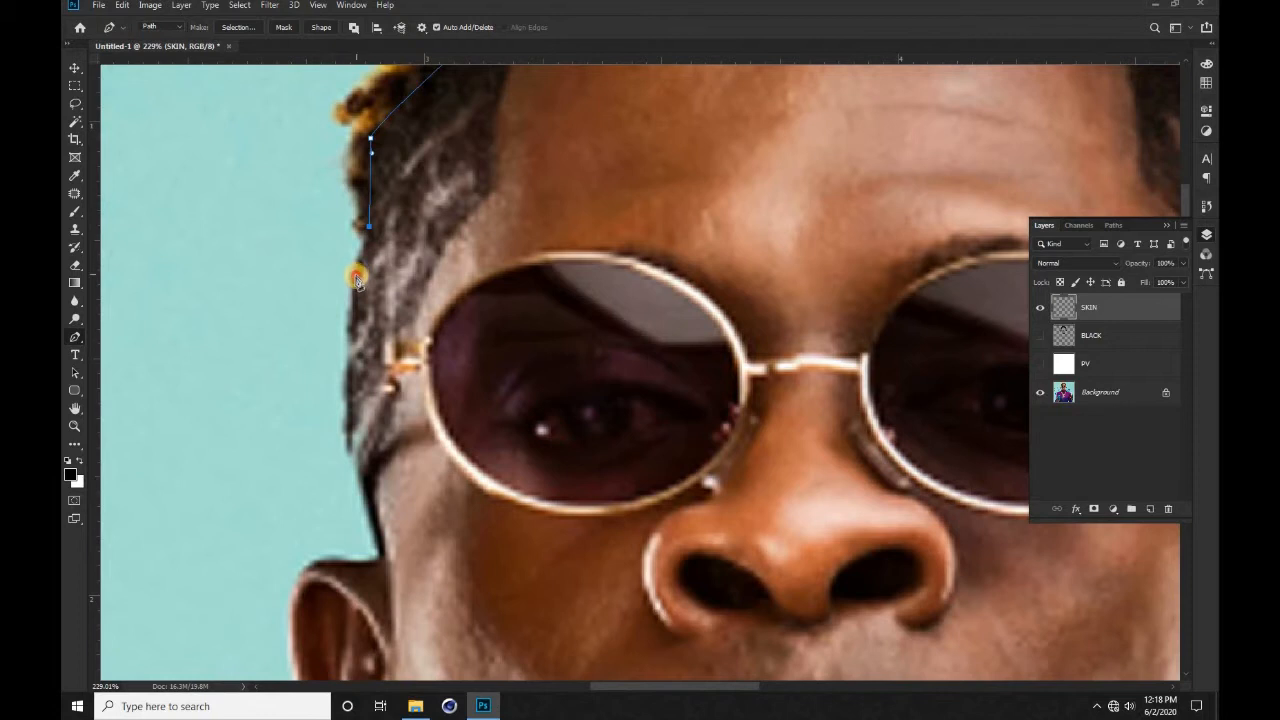
{"action": "left_click_drag", "start_coordinate": [362, 490], "coordinate": [348, 408]}
{"action": "left_click", "coordinate": [379, 557]}
{"action": "scroll", "coordinate": [398, 500], "scroll_direction": "up", "scroll_amount": 7}
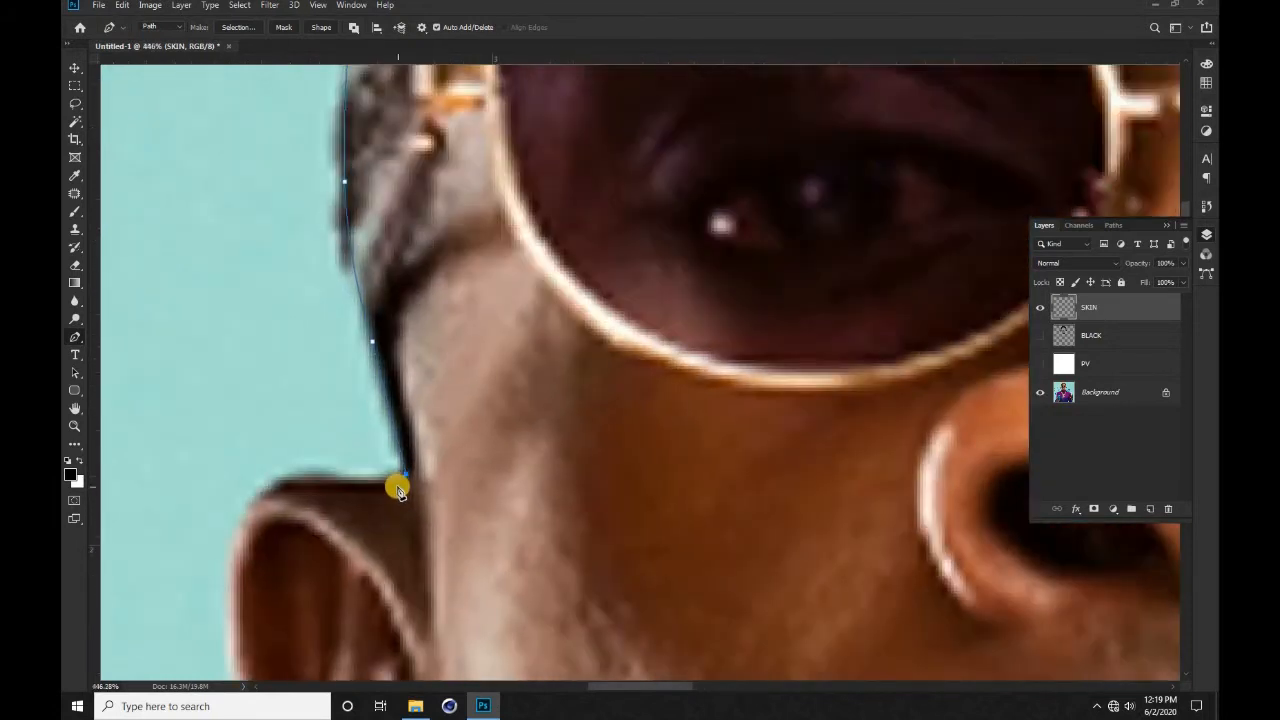
Step: Continue the skin path around the outer edge of the left-hand ear and under the earlobe with its stud
{"action": "left_click_drag", "start_coordinate": [231, 563], "coordinate": [325, 292]}
{"action": "scroll", "coordinate": [280, 480], "scroll_direction": "down", "scroll_amount": 6}
{"action": "scroll", "coordinate": [326, 538], "scroll_direction": "up", "scroll_amount": 4}
{"action": "left_click", "coordinate": [325, 540]}
{"action": "left_click_drag", "start_coordinate": [302, 440], "coordinate": [276, 438]}
{"action": "left_click_drag", "start_coordinate": [334, 591], "coordinate": [353, 527]}
{"action": "left_click", "coordinate": [393, 566]}
{"action": "left_click", "coordinate": [515, 508]}
{"action": "left_click_drag", "start_coordinate": [463, 534], "coordinate": [470, 561]}
Step: Extend the skin path from the left-hand earlobe along the jaw and neck to the turtleneck collar, curving it to the edge
{"action": "scroll", "coordinate": [472, 552], "scroll_direction": "down", "scroll_amount": 6}
{"action": "left_click_drag", "start_coordinate": [525, 635], "coordinate": [460, 357]}
{"action": "scroll", "coordinate": [449, 393], "scroll_direction": "up", "scroll_amount": 4}
{"action": "left_click", "coordinate": [448, 385]}
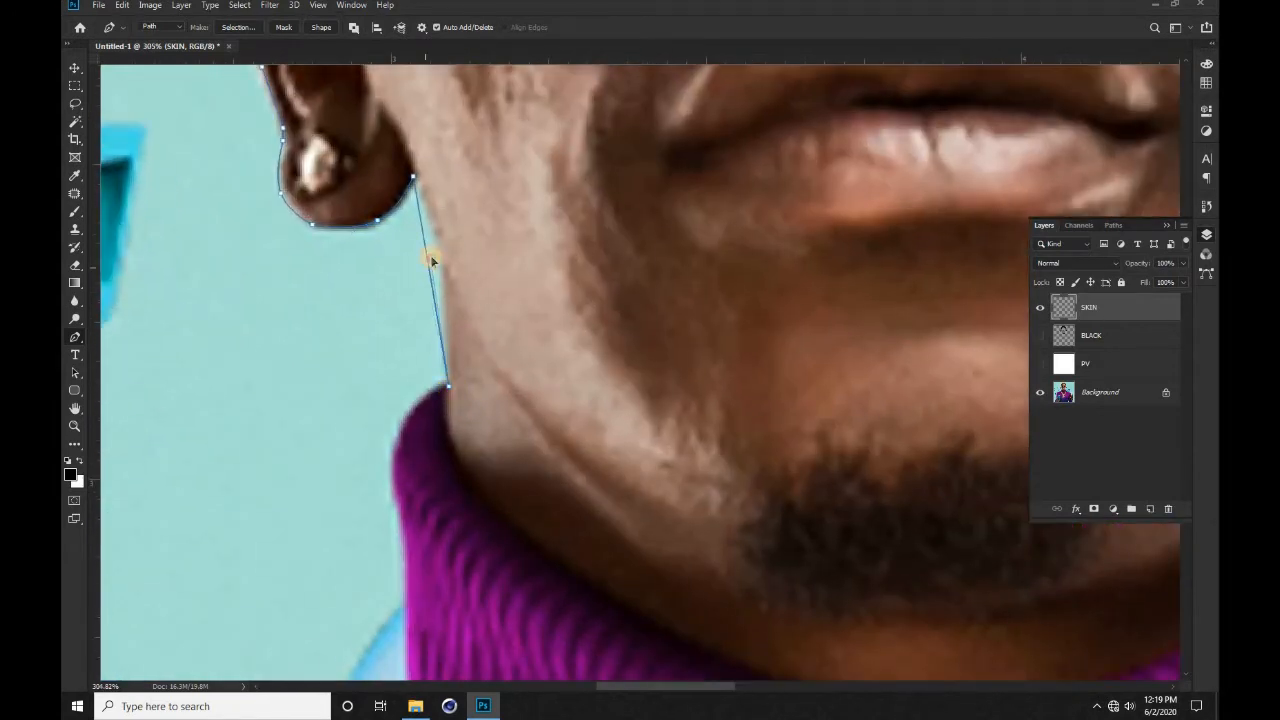
{"action": "left_click_drag", "start_coordinate": [431, 256], "coordinate": [437, 258]}
Step: Carry the skin path in a wide curve across the turtleneck below the collar edge to the right-hand side of the neck
{"action": "scroll", "coordinate": [437, 258], "scroll_direction": "down", "scroll_amount": 2}
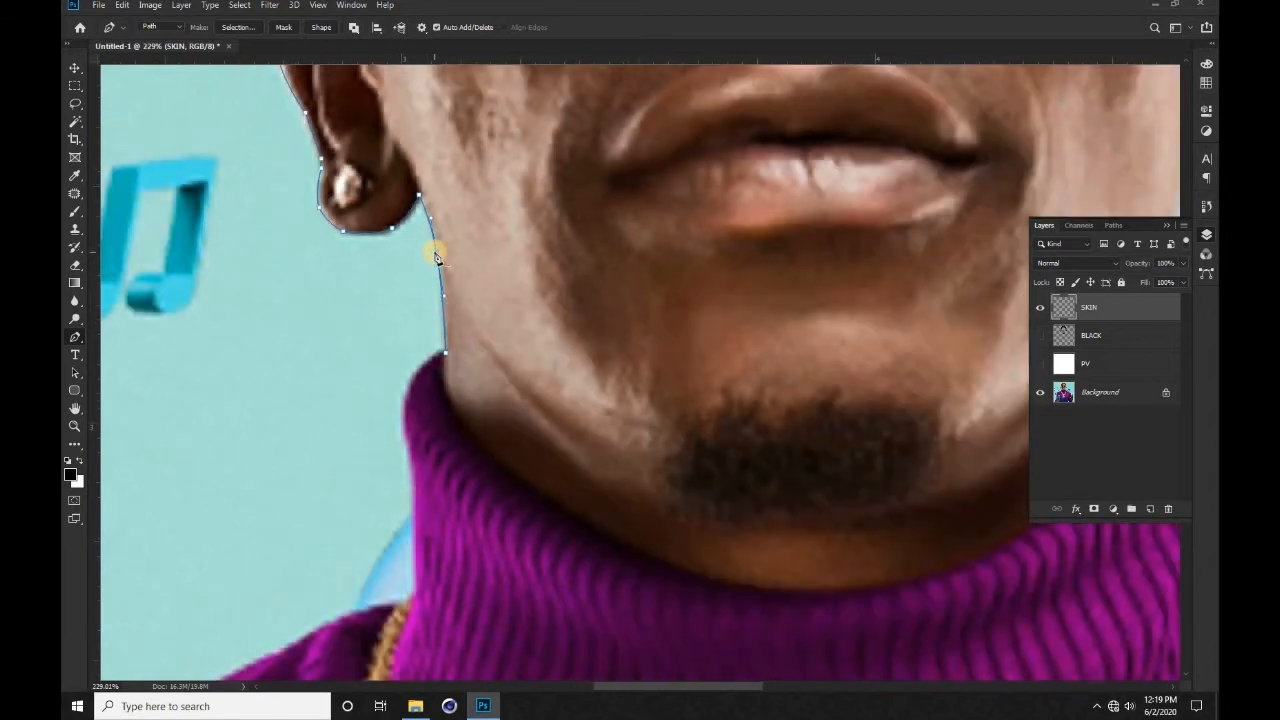
{"action": "scroll", "coordinate": [440, 300], "scroll_direction": "down", "scroll_amount": 3}
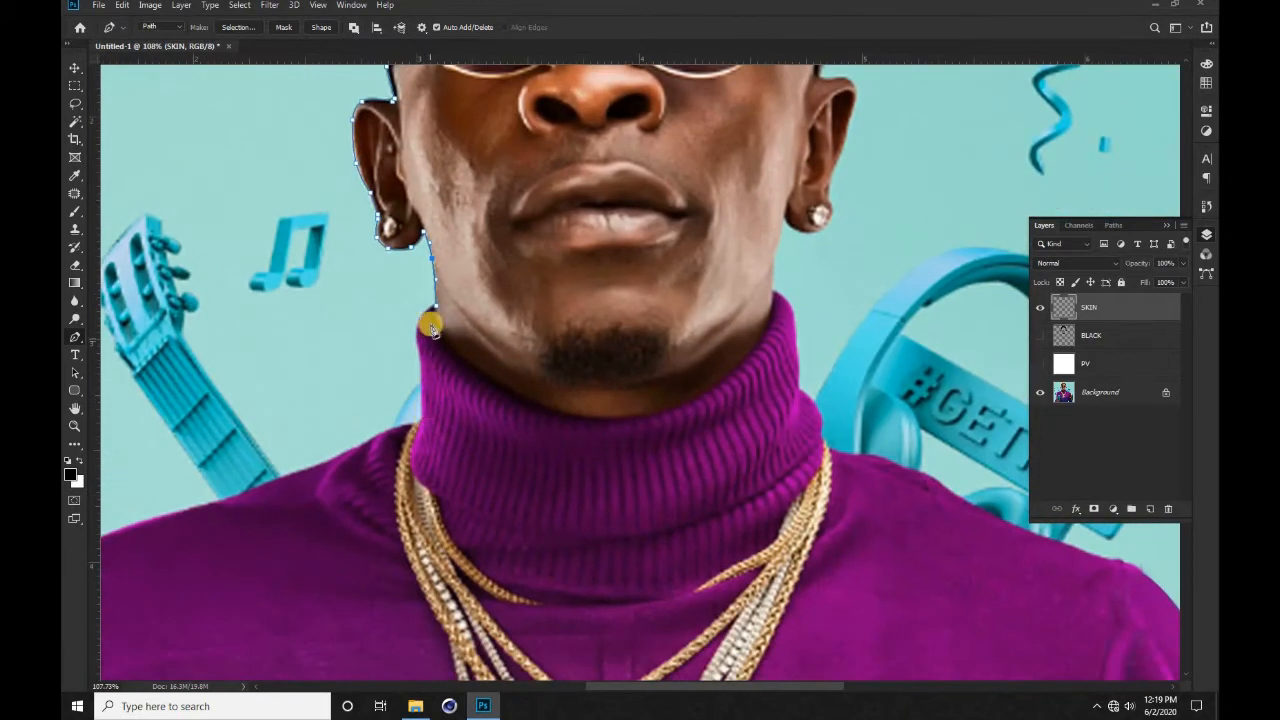
{"action": "scroll", "coordinate": [438, 400], "scroll_direction": "up", "scroll_amount": 1}
{"action": "left_click_drag", "start_coordinate": [428, 348], "coordinate": [438, 398]}
{"action": "left_click", "coordinate": [467, 444]}
{"action": "left_click_drag", "start_coordinate": [566, 488], "coordinate": [597, 497]}
{"action": "left_click_drag", "start_coordinate": [659, 503], "coordinate": [708, 497]}
{"action": "left_click", "coordinate": [773, 476]}
{"action": "left_click", "coordinate": [818, 444]}
{"action": "left_click", "coordinate": [857, 414]}
{"action": "left_click_drag", "start_coordinate": [859, 390], "coordinate": [817, 417]}
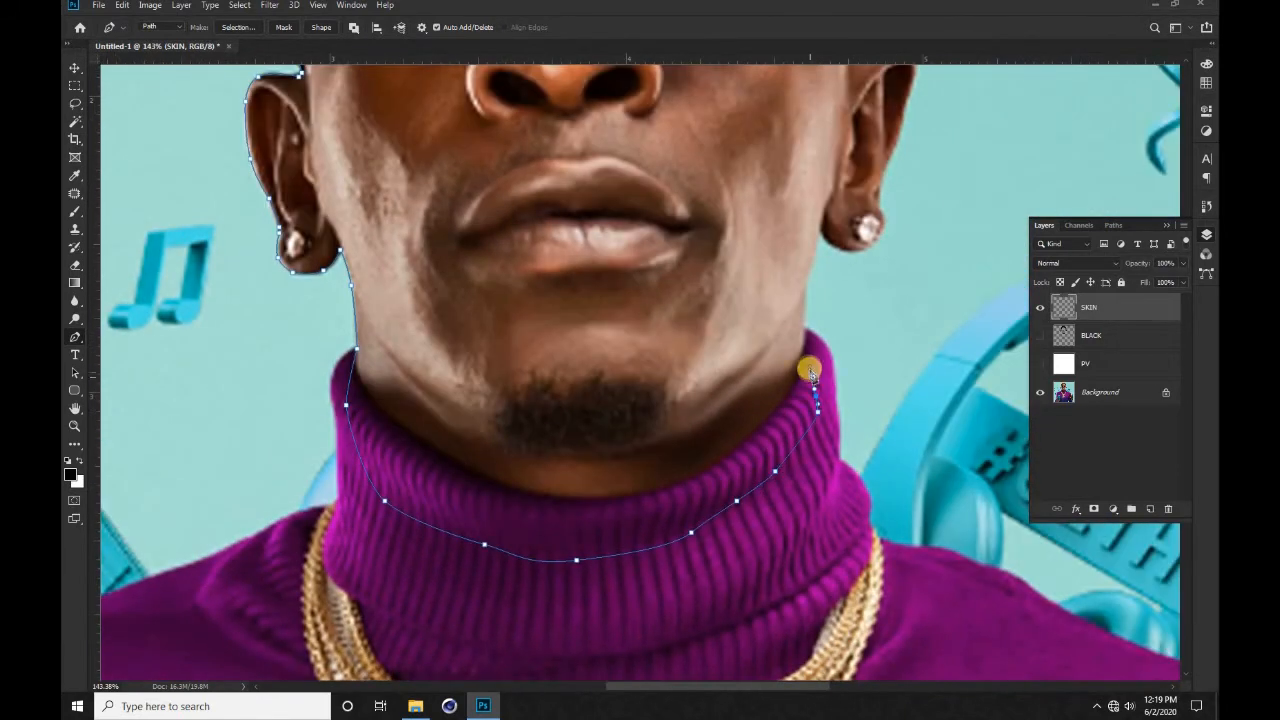
Step: Trace the right-hand edge of the neck and jaw up to the base of the earlobe
{"action": "scroll", "coordinate": [837, 242], "scroll_direction": "up", "scroll_amount": 4}
{"action": "left_click", "coordinate": [814, 228]}
{"action": "left_click_drag", "start_coordinate": [803, 305], "coordinate": [794, 301]}
{"action": "left_click", "coordinate": [883, 249]}
Step: Continue the skin path around the right-hand earlobe and stud and up the lower outer edge of the ear
{"action": "scroll", "coordinate": [843, 258], "scroll_direction": "up", "scroll_amount": 4}
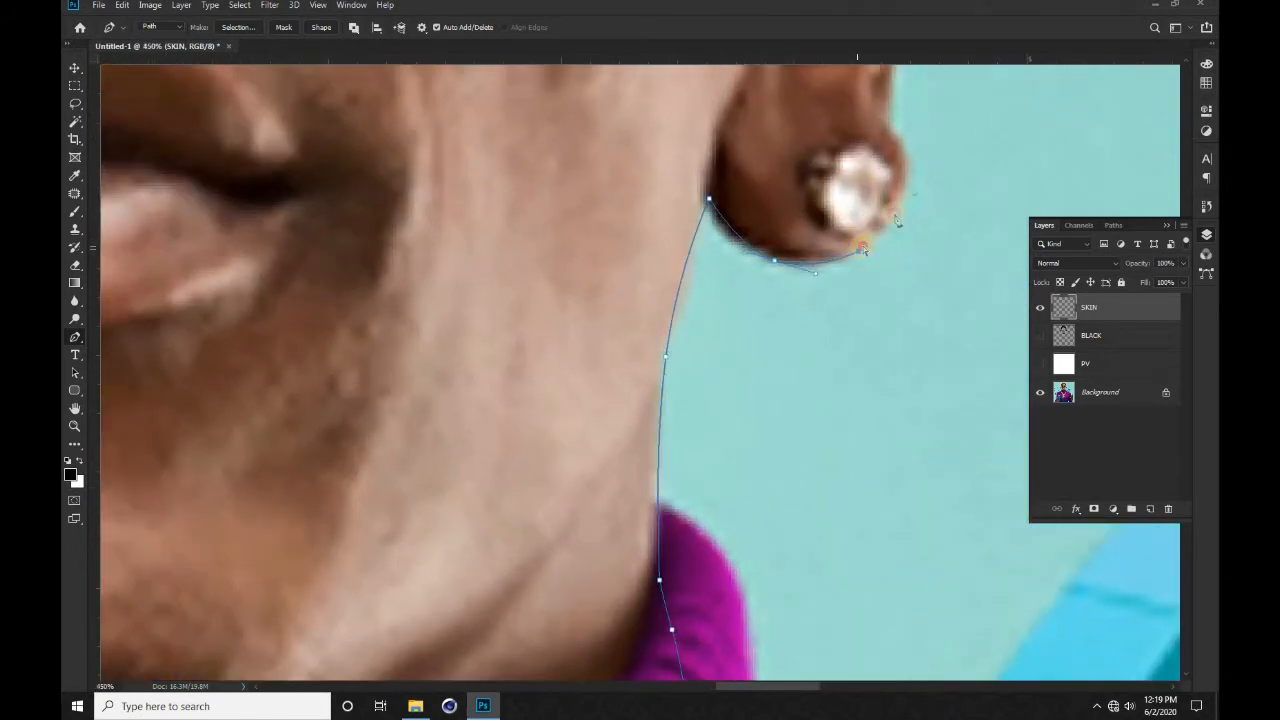
{"action": "left_click_drag", "start_coordinate": [890, 130], "coordinate": [817, 327]}
{"action": "left_click_drag", "start_coordinate": [840, 182], "coordinate": [839, 173]}
{"action": "left_click_drag", "start_coordinate": [849, 155], "coordinate": [855, 144]}
{"action": "left_click_drag", "start_coordinate": [857, 142], "coordinate": [805, 262]}
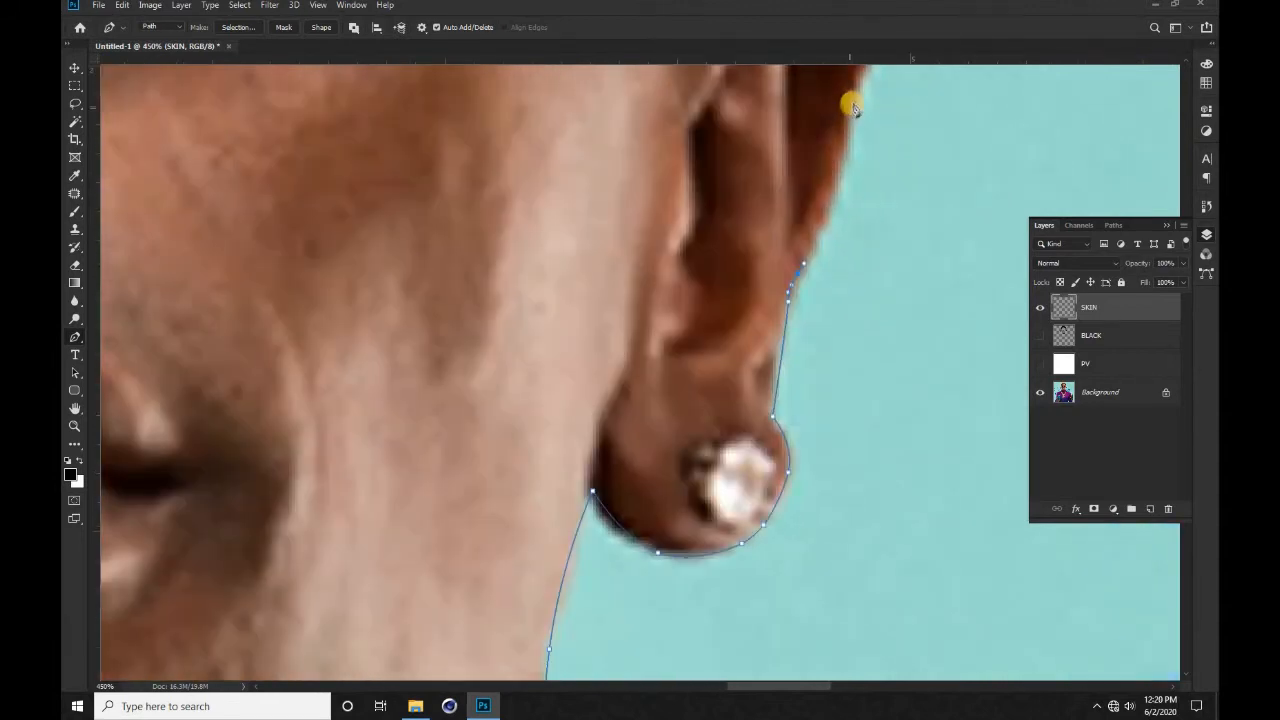
{"action": "left_click_drag", "start_coordinate": [837, 192], "coordinate": [834, 194]}
Step: Trace the upper outer edge of the right-hand ear and over its top to where it meets the hair
{"action": "scroll", "coordinate": [834, 194], "scroll_direction": "down", "scroll_amount": 4}
{"action": "left_click_drag", "start_coordinate": [834, 194], "coordinate": [765, 390]}
{"action": "left_click", "coordinate": [756, 189]}
{"action": "left_click_drag", "start_coordinate": [767, 260], "coordinate": [802, 227]}
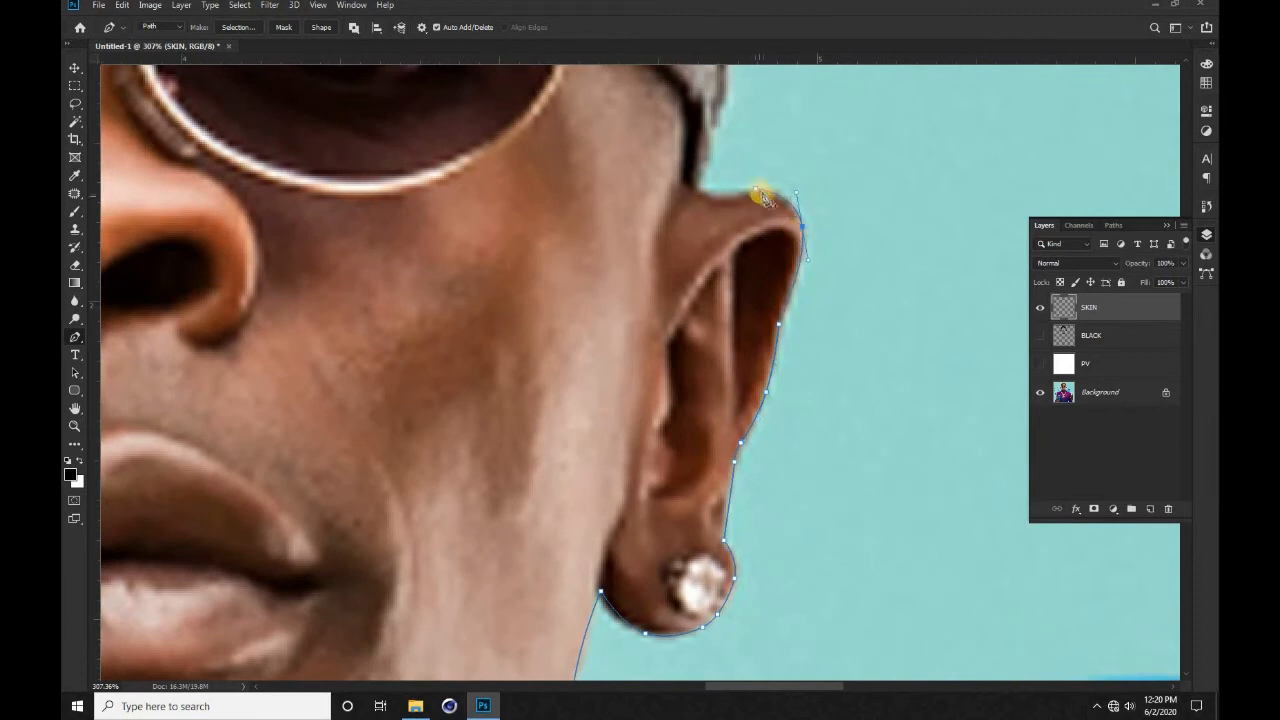
{"action": "left_click", "coordinate": [739, 193]}
{"action": "left_click", "coordinate": [717, 199]}
{"action": "left_click", "coordinate": [702, 193]}
{"action": "left_click", "coordinate": [699, 188]}
Step: Continue the skin path from the top of the right-hand ear up the side of the head to the orange hair
{"action": "scroll", "coordinate": [724, 186], "scroll_direction": "up", "scroll_amount": 3}
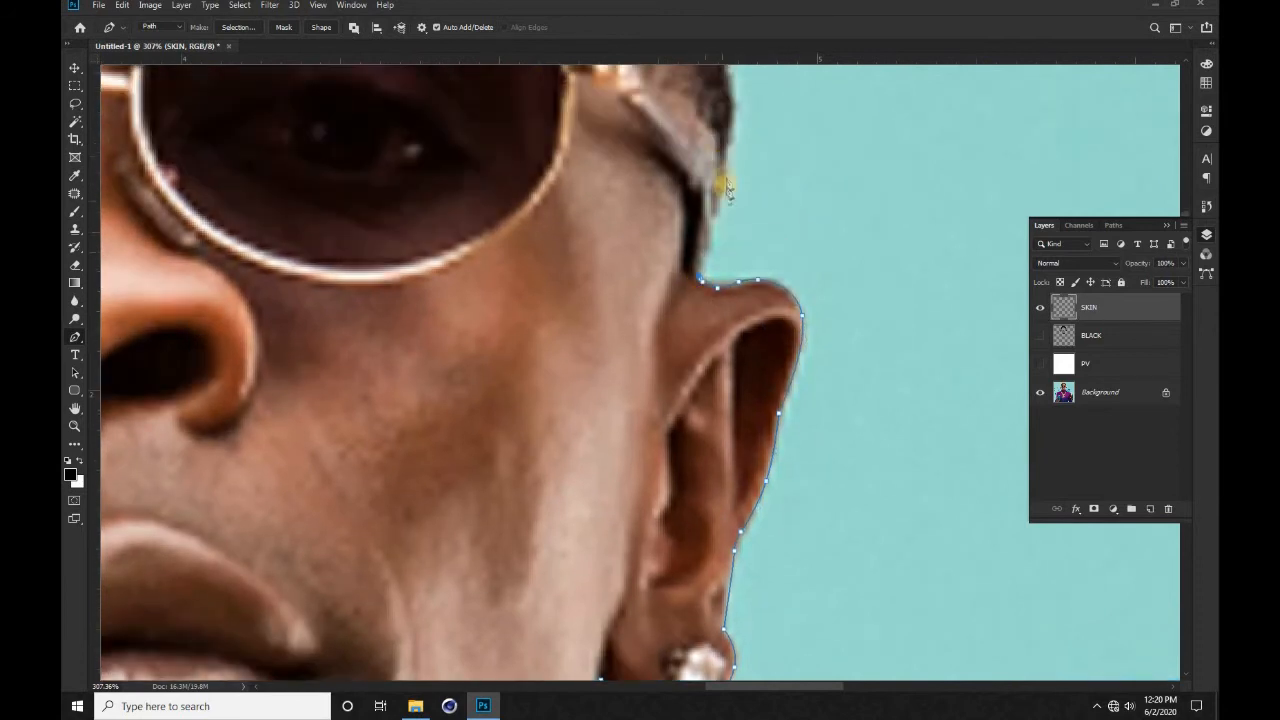
{"action": "scroll", "coordinate": [723, 193], "scroll_direction": "down", "scroll_amount": 3}
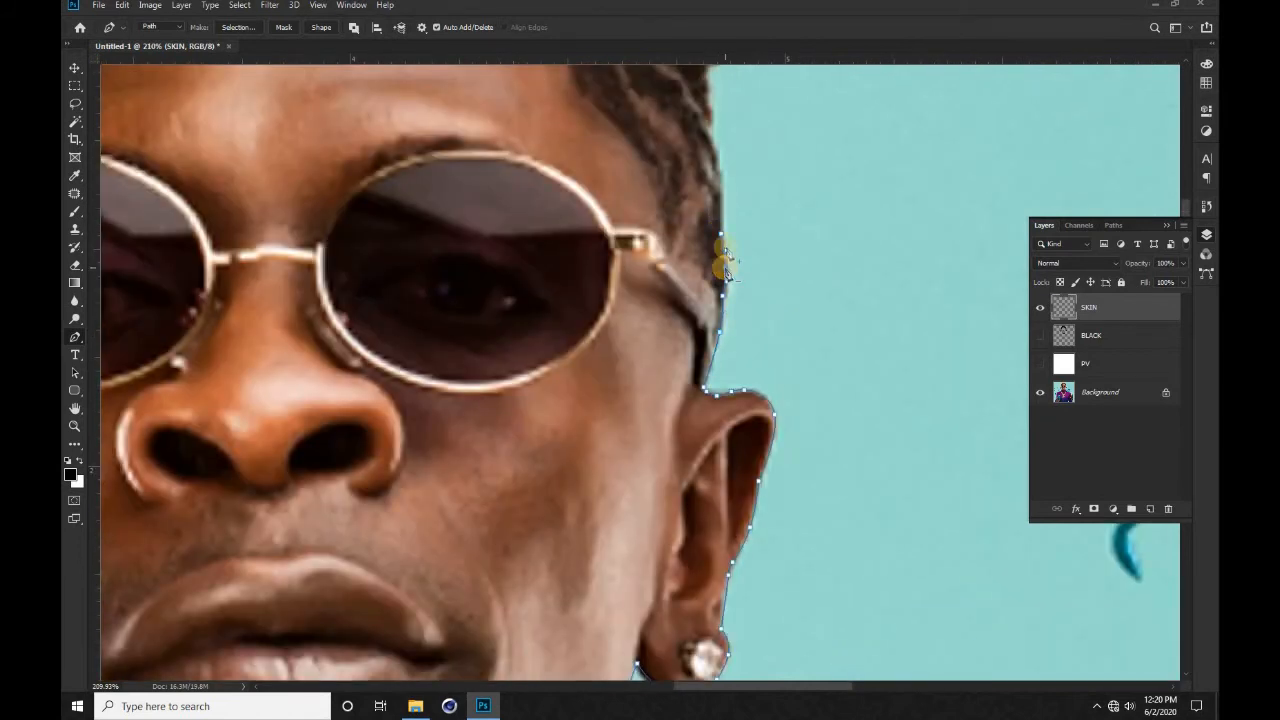
{"action": "scroll", "coordinate": [718, 177], "scroll_direction": "up", "scroll_amount": 4}
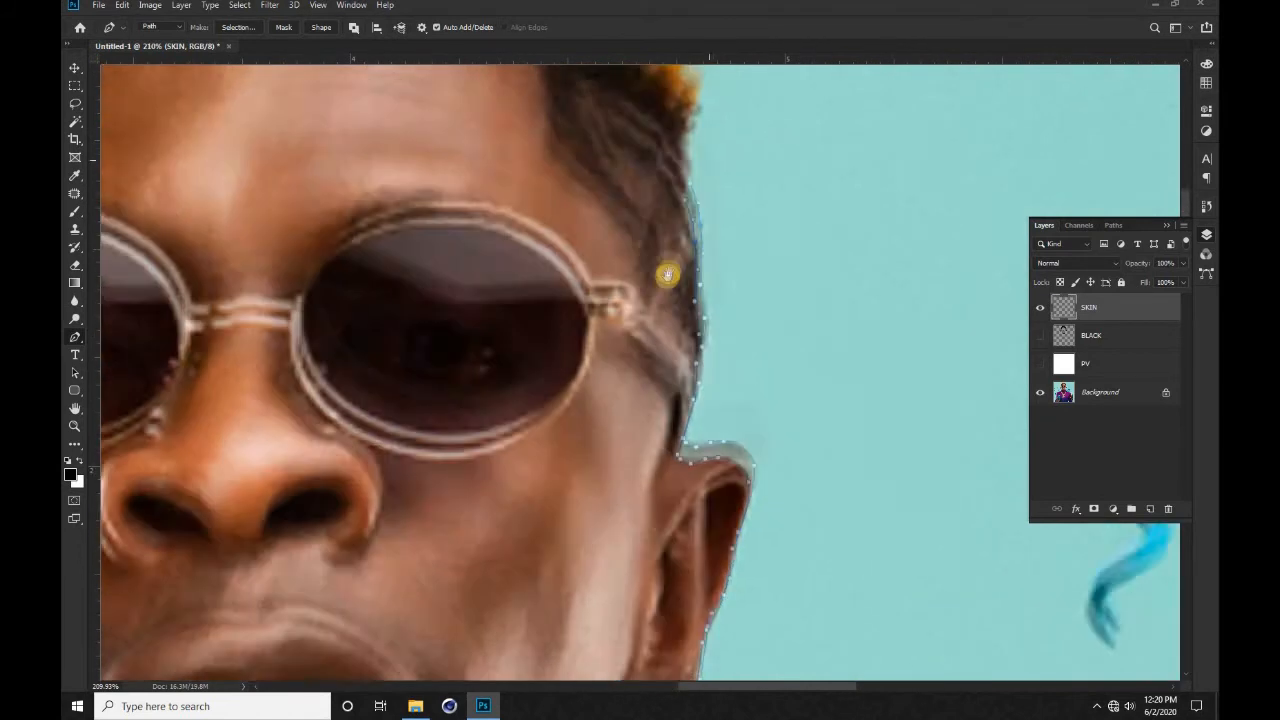
{"action": "left_click", "coordinate": [665, 184]}
{"action": "left_click", "coordinate": [659, 166]}
{"action": "left_click_drag", "start_coordinate": [657, 162], "coordinate": [667, 280]}
{"action": "left_click", "coordinate": [662, 243]}
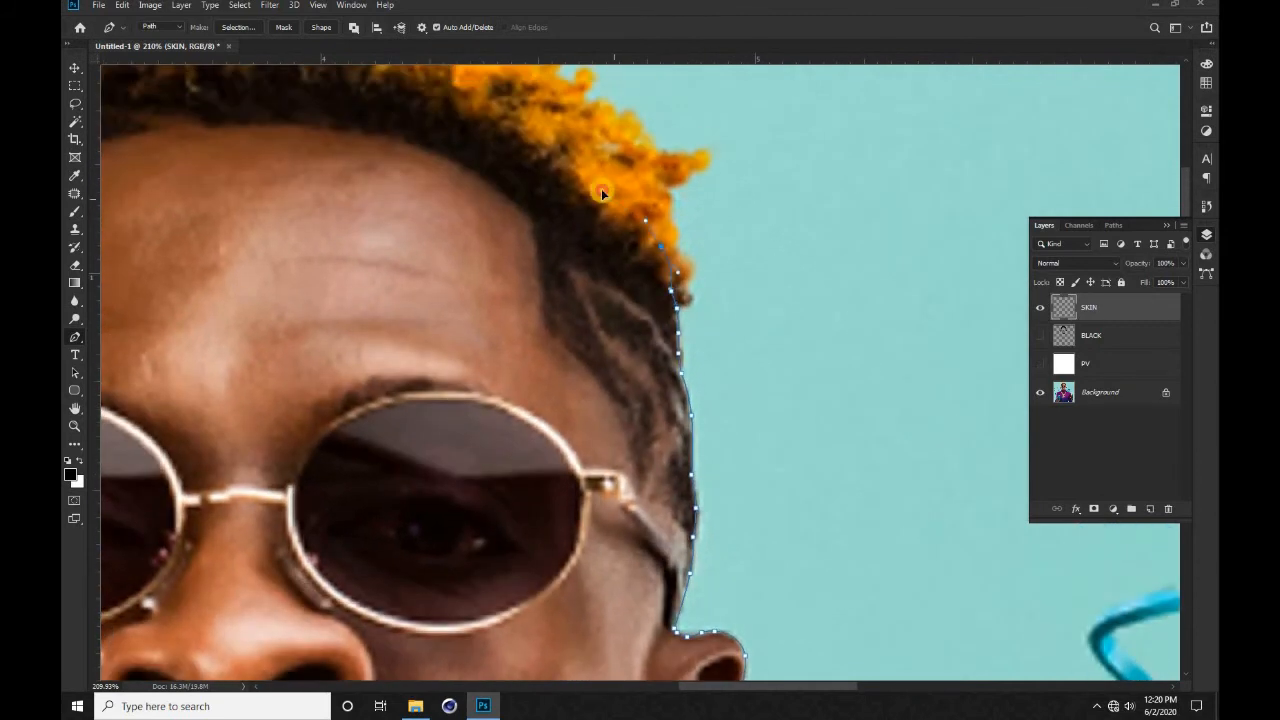
Step: Carry the skin path from the right-hand side of the head across the hair above the forehead
{"action": "left_click_drag", "start_coordinate": [602, 189], "coordinate": [639, 276]}
{"action": "left_click", "coordinate": [637, 271]}
{"action": "left_click", "coordinate": [619, 249]}
{"action": "left_click", "coordinate": [599, 236]}
{"action": "left_click", "coordinate": [561, 210]}
{"action": "left_click", "coordinate": [537, 194]}
{"action": "left_click", "coordinate": [502, 159]}
{"action": "left_click", "coordinate": [437, 141]}
{"action": "left_click", "coordinate": [372, 141]}
{"action": "left_click", "coordinate": [332, 138]}
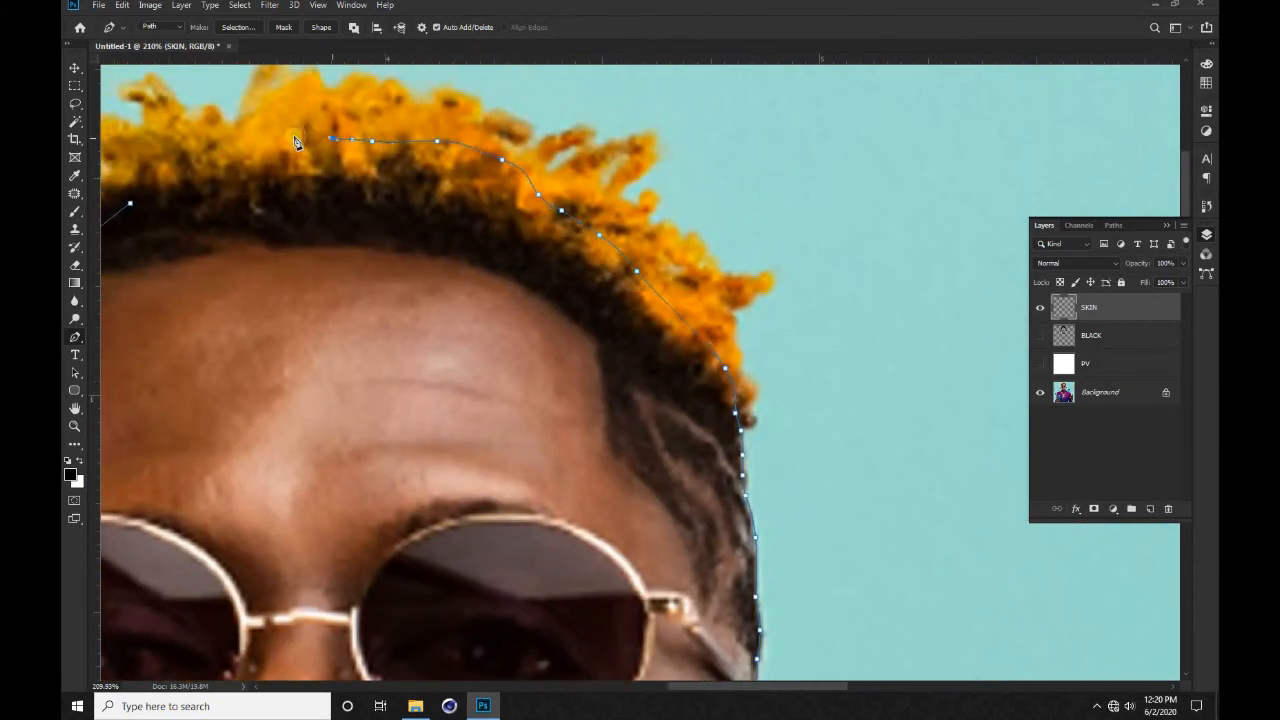
Step: Complete the skin path across the left part of the hair and convert it to a selection
{"action": "left_click_drag", "start_coordinate": [412, 144], "coordinate": [543, 152]}
{"action": "left_click", "coordinate": [379, 154]}
{"action": "left_click", "coordinate": [322, 175]}
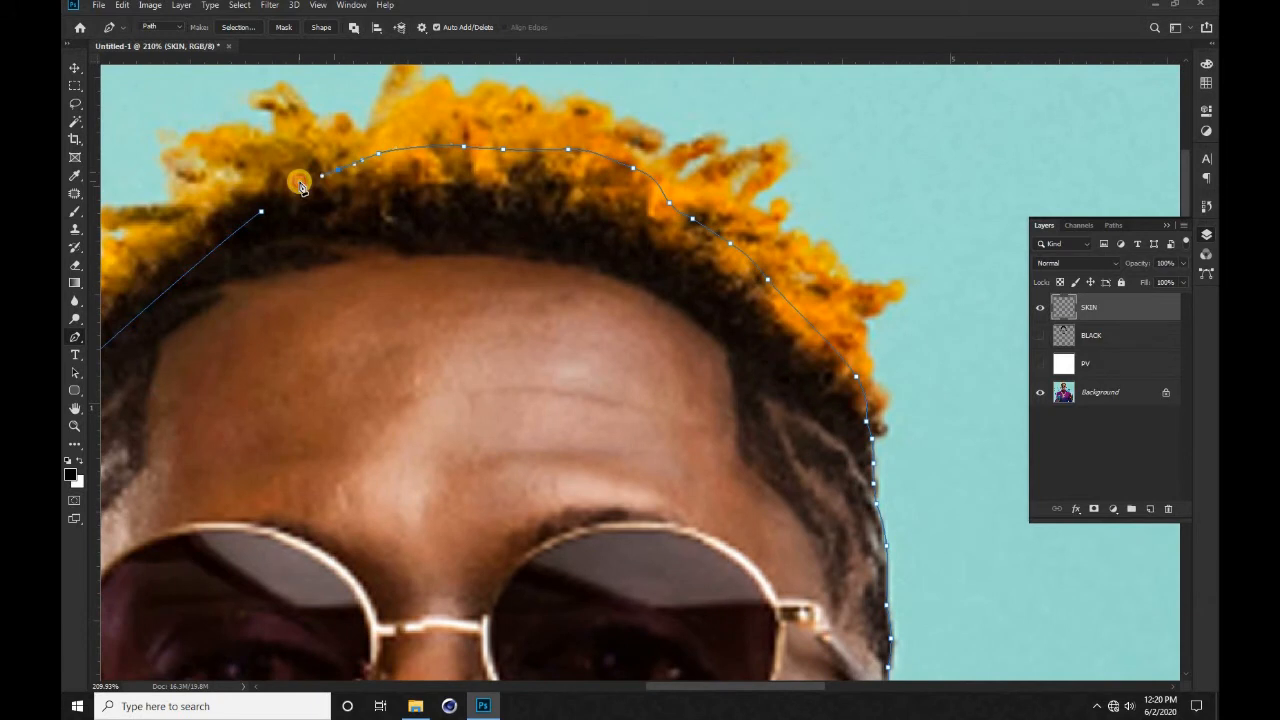
{"action": "key", "text": "ctrl+Return"}
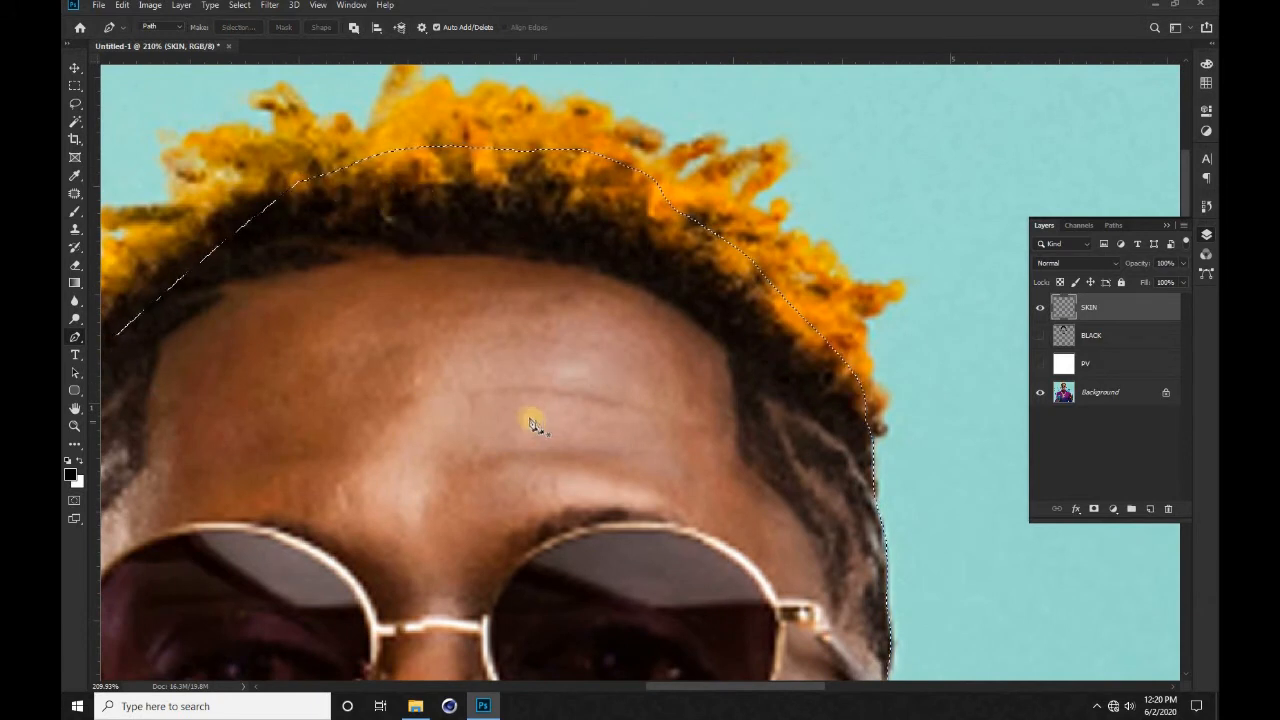
Step: Try filling the skin selection with a dark brown sampled from the photo
{"action": "scroll", "coordinate": [527, 422], "scroll_direction": "down", "scroll_amount": 3}
{"action": "scroll", "coordinate": [527, 422], "scroll_direction": "down", "scroll_amount": 2}
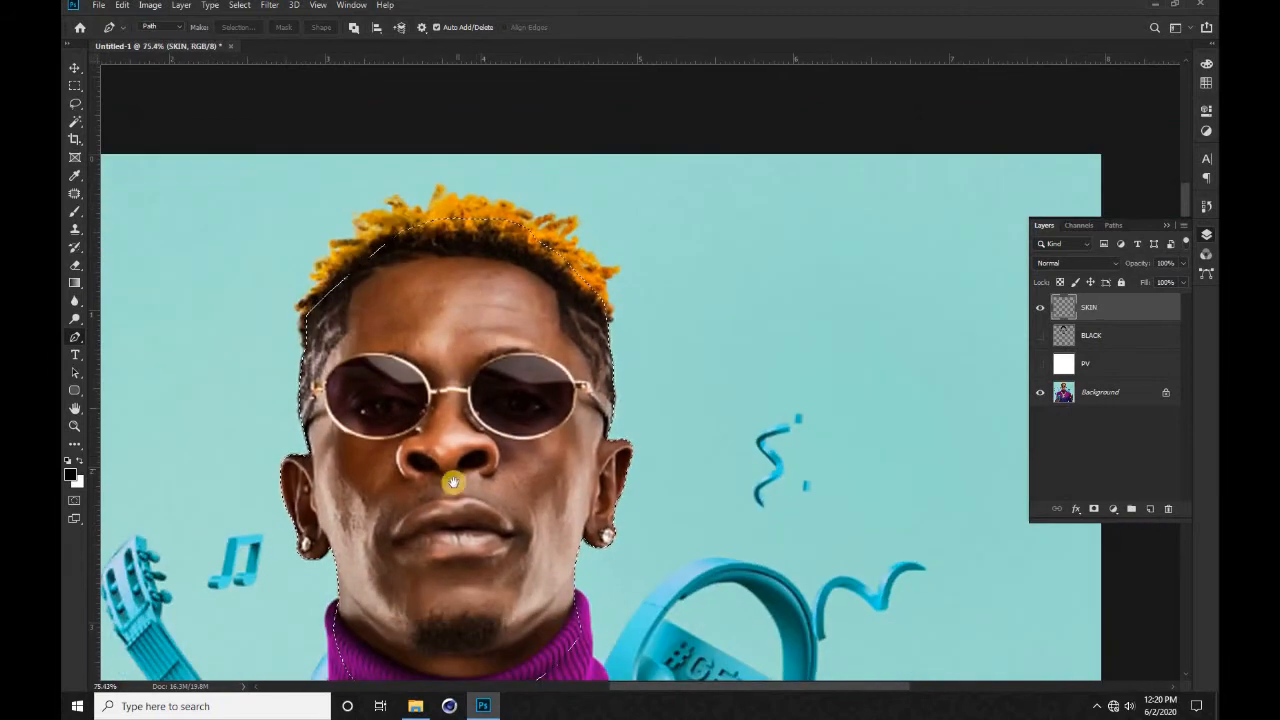
{"action": "key", "text": "i"}
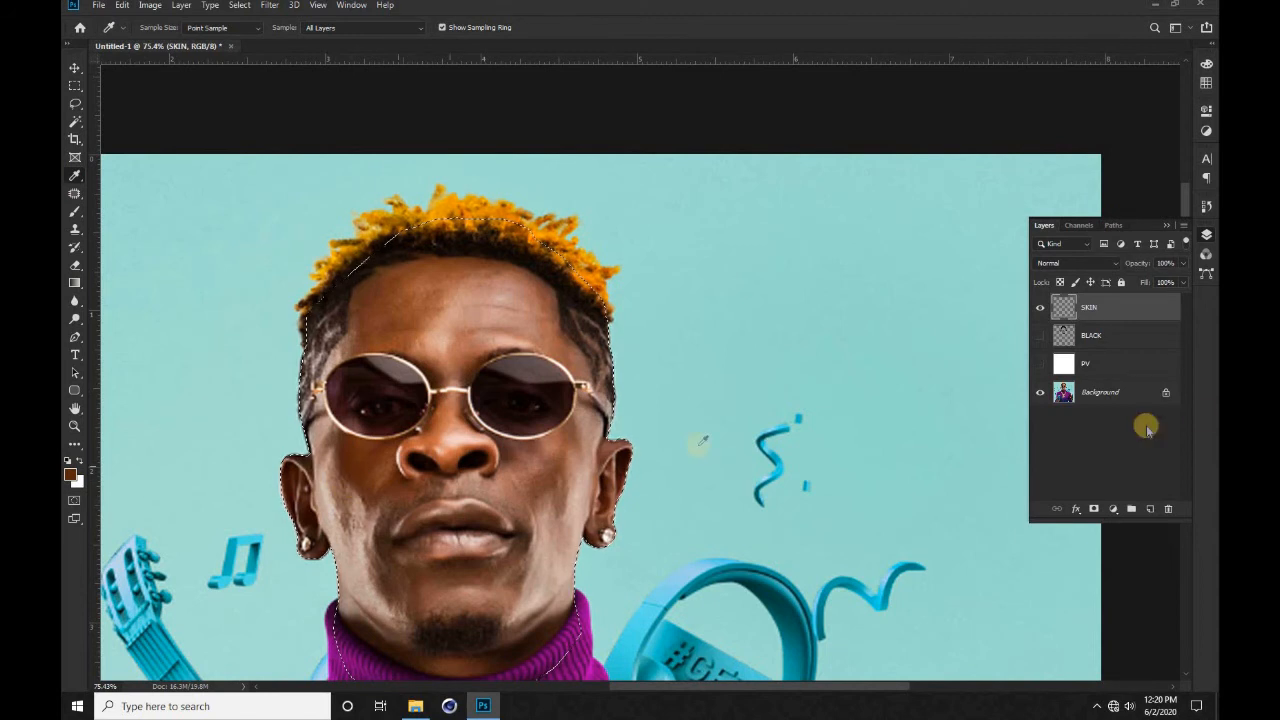
{"action": "key", "text": "alt+BackSpace"}
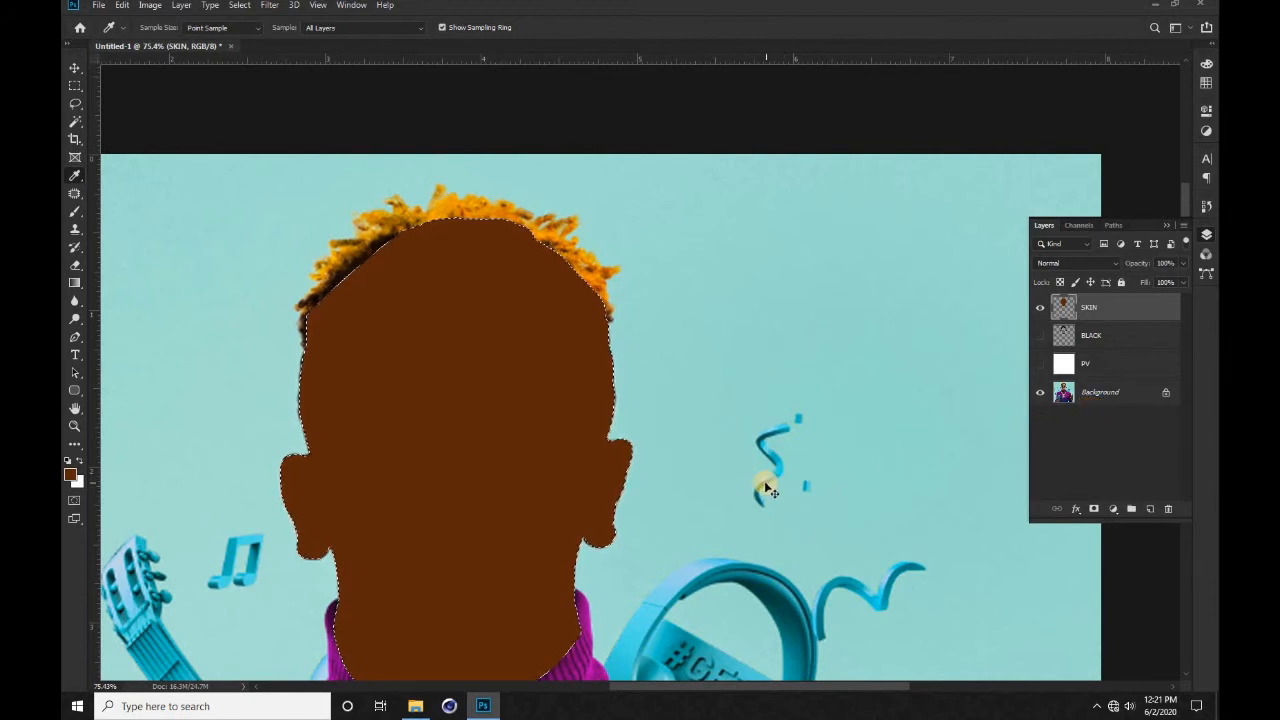
{"action": "key", "text": "ctrl+z"}
Step: Fill the skin selection on the SKIN layer with a lighter reddish brown sampled from the face, and deselect
{"action": "left_click_drag", "start_coordinate": [347, 488], "coordinate": [343, 473]}
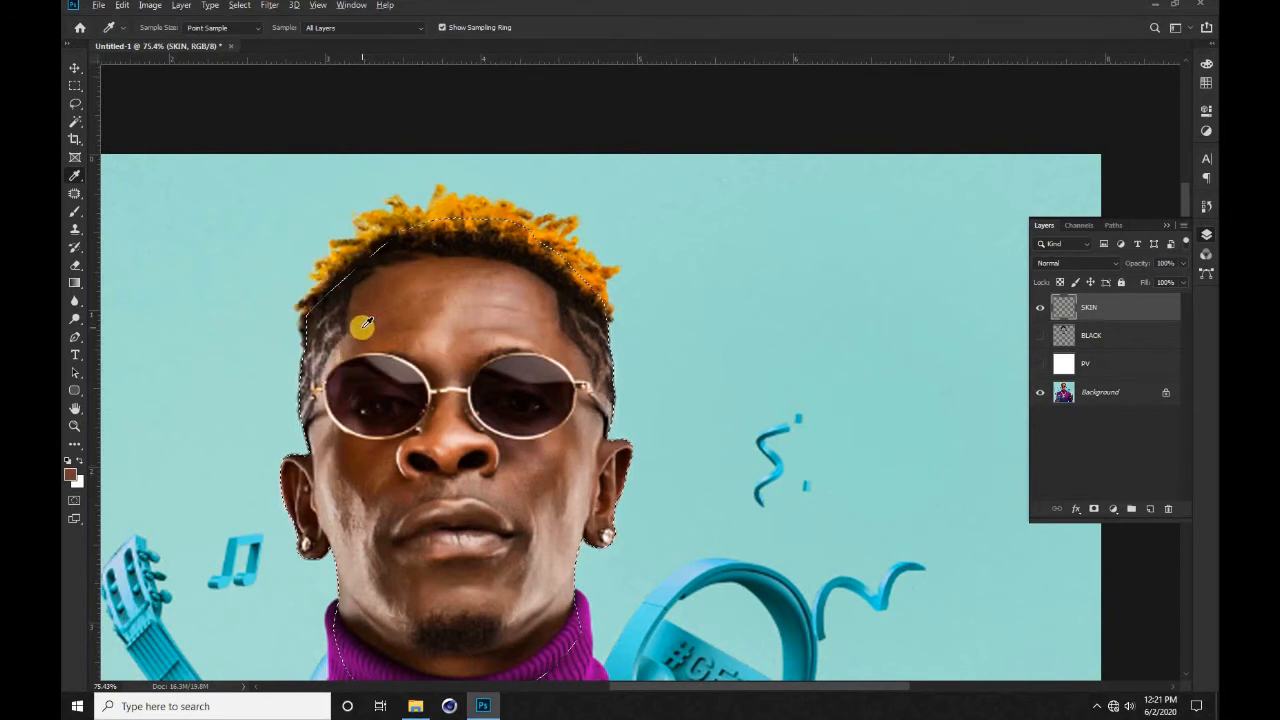
{"action": "key", "text": "alt+BackSpace"}
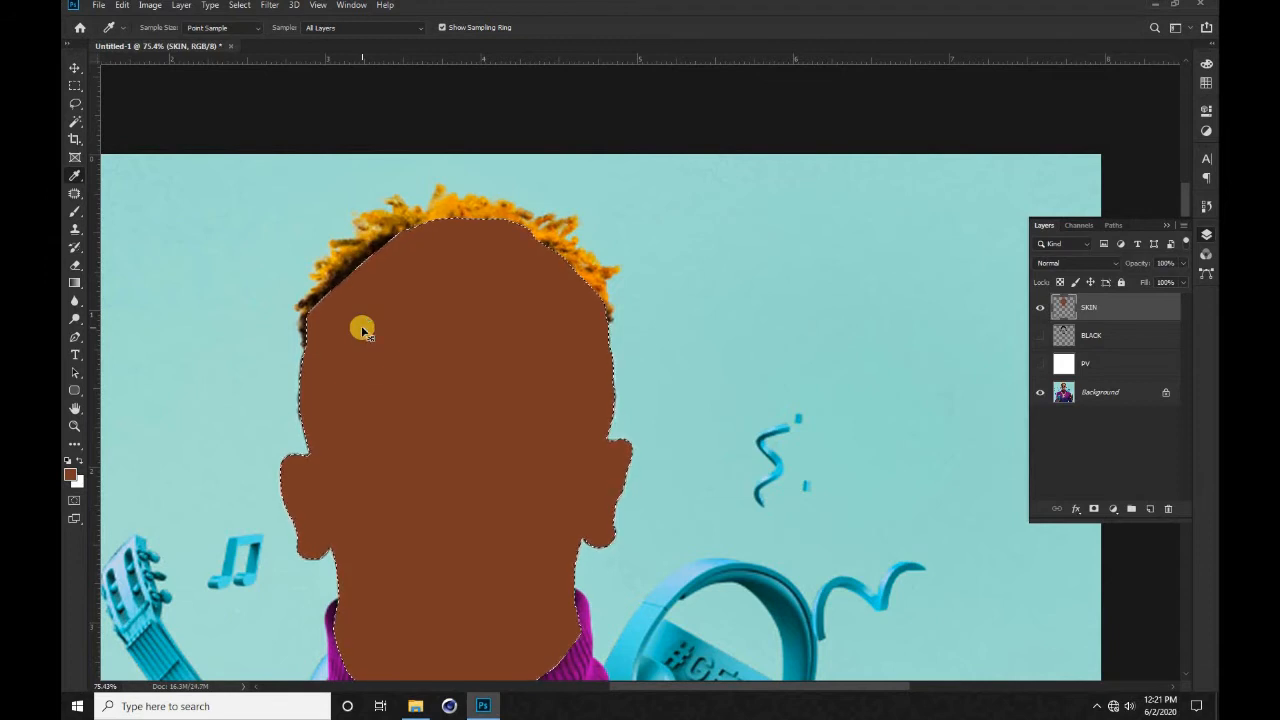
{"action": "key", "text": "ctrl+d"}
Step: Move the SKIN layer below the BLACK layer and make the BLACK layer visible
{"action": "left_click_drag", "start_coordinate": [1139, 312], "coordinate": [1128, 346]}
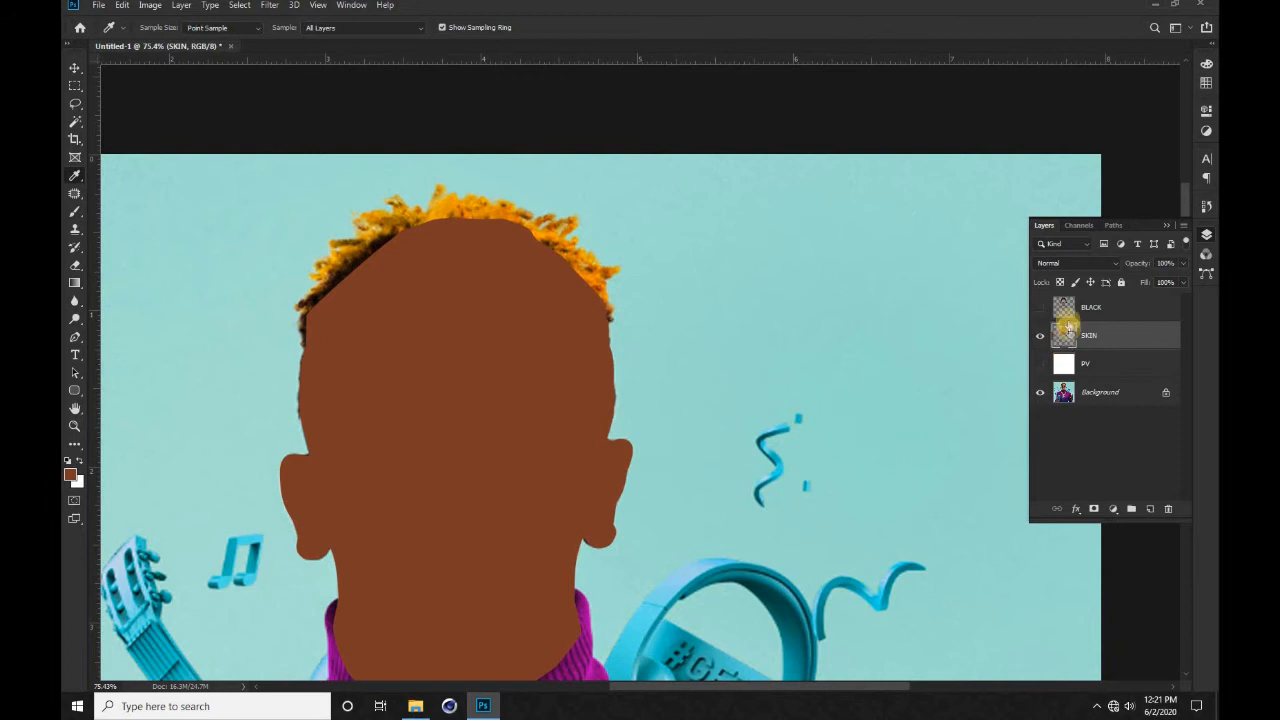
{"action": "left_click", "coordinate": [1041, 309]}
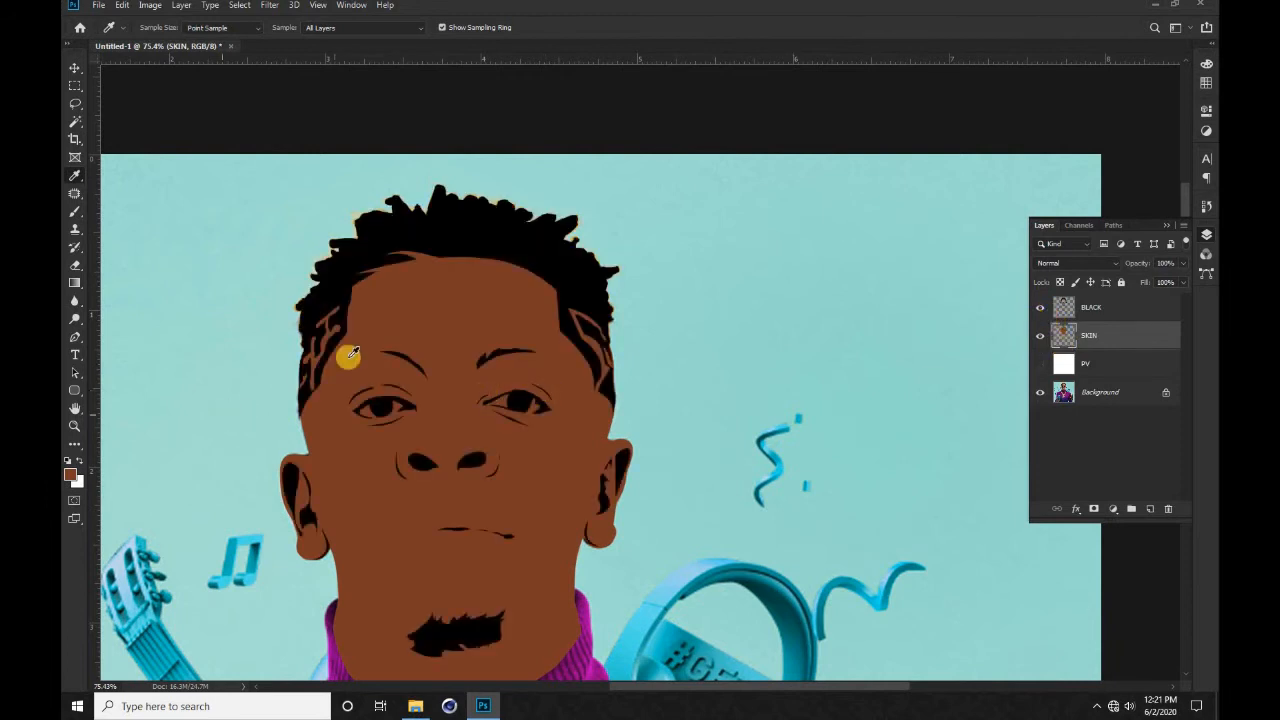
{"action": "scroll", "coordinate": [429, 320], "scroll_direction": "down", "scroll_amount": 3}
{"action": "scroll", "coordinate": [366, 419], "scroll_direction": "up", "scroll_amount": 2}
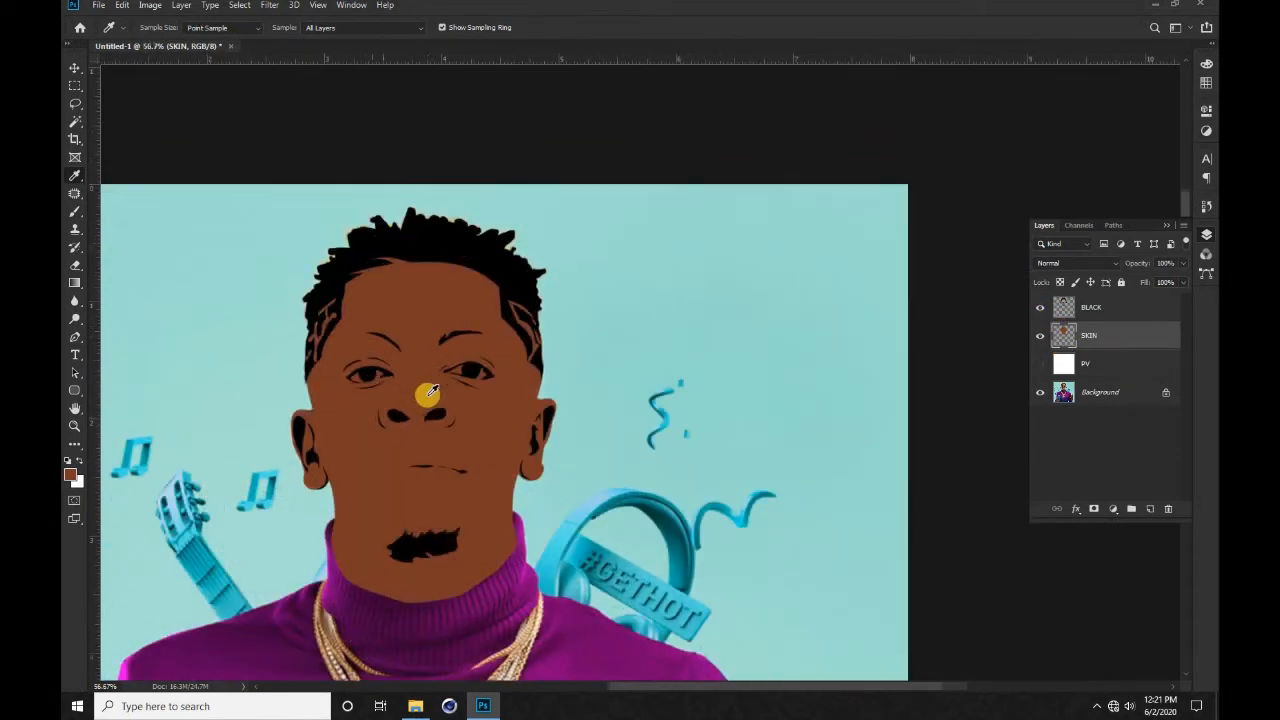
{"action": "scroll", "coordinate": [429, 393], "scroll_direction": "up", "scroll_amount": 1}
Step: Apply Color Balance to the SKIN layer's midtones with levels -14, -7 and -18
{"action": "key", "text": "v"}
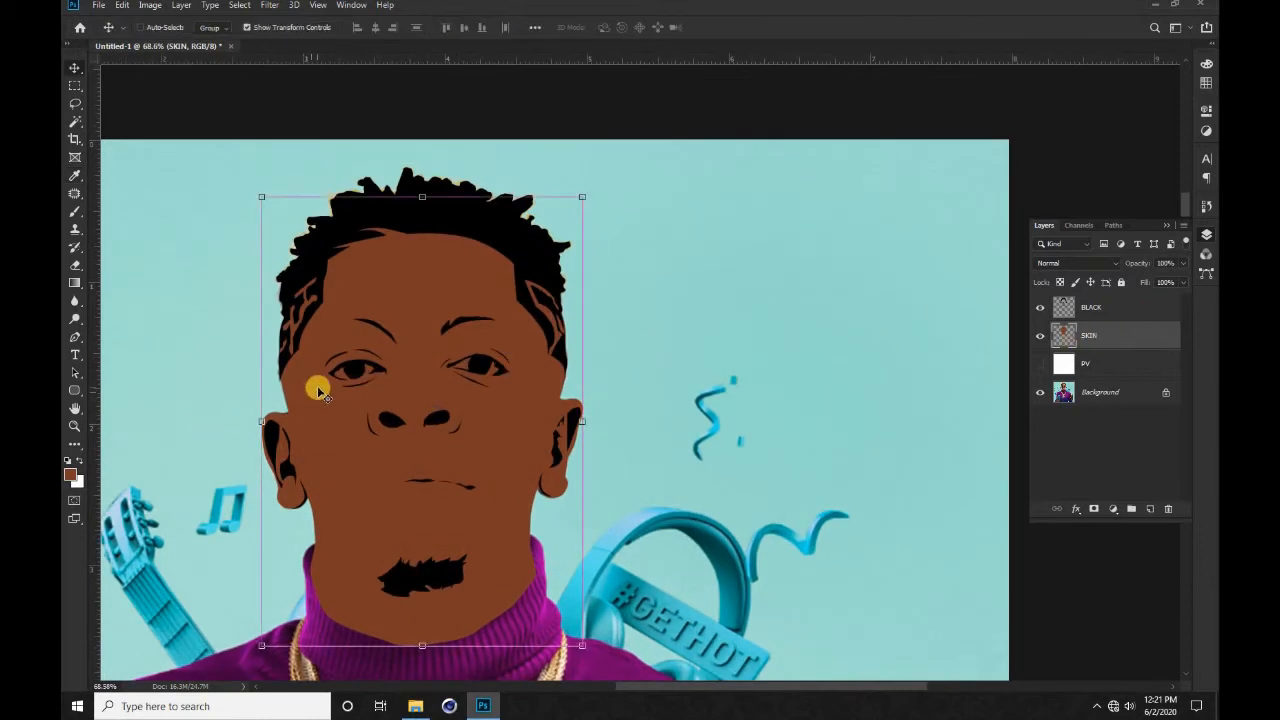
{"action": "key", "text": "ctrl+b"}
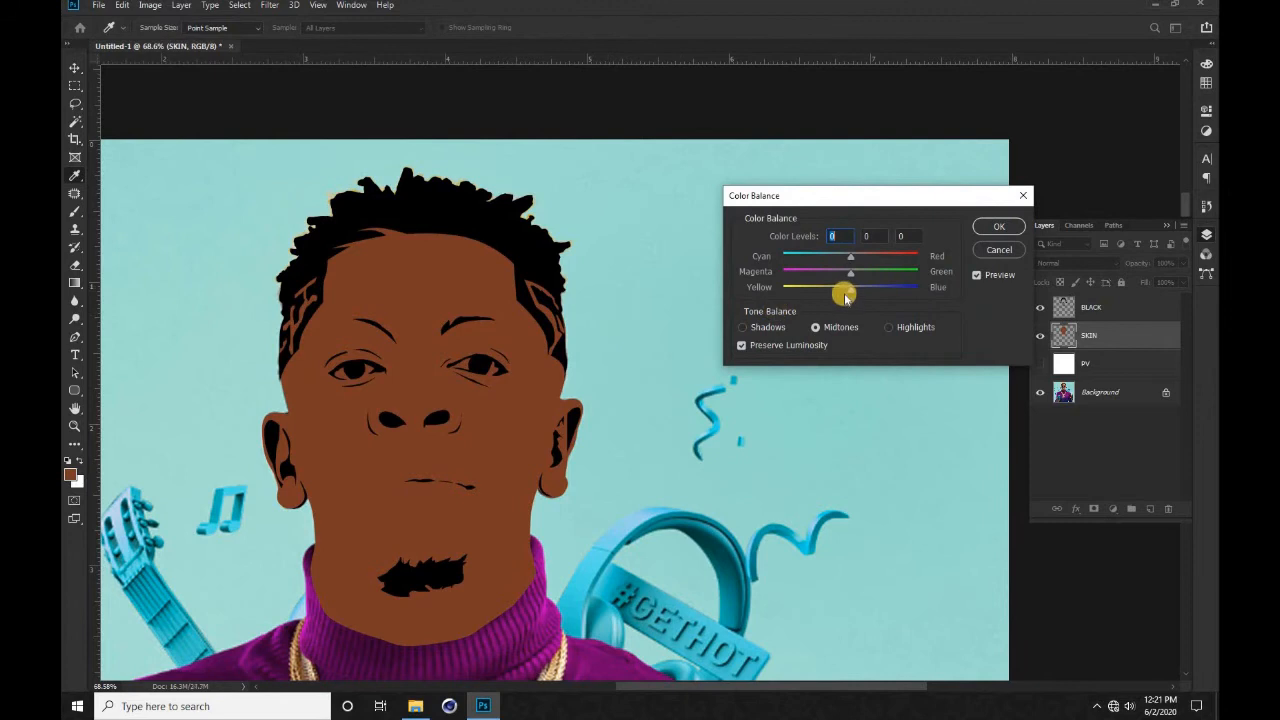
{"action": "left_click_drag", "start_coordinate": [839, 292], "coordinate": [834, 258]}
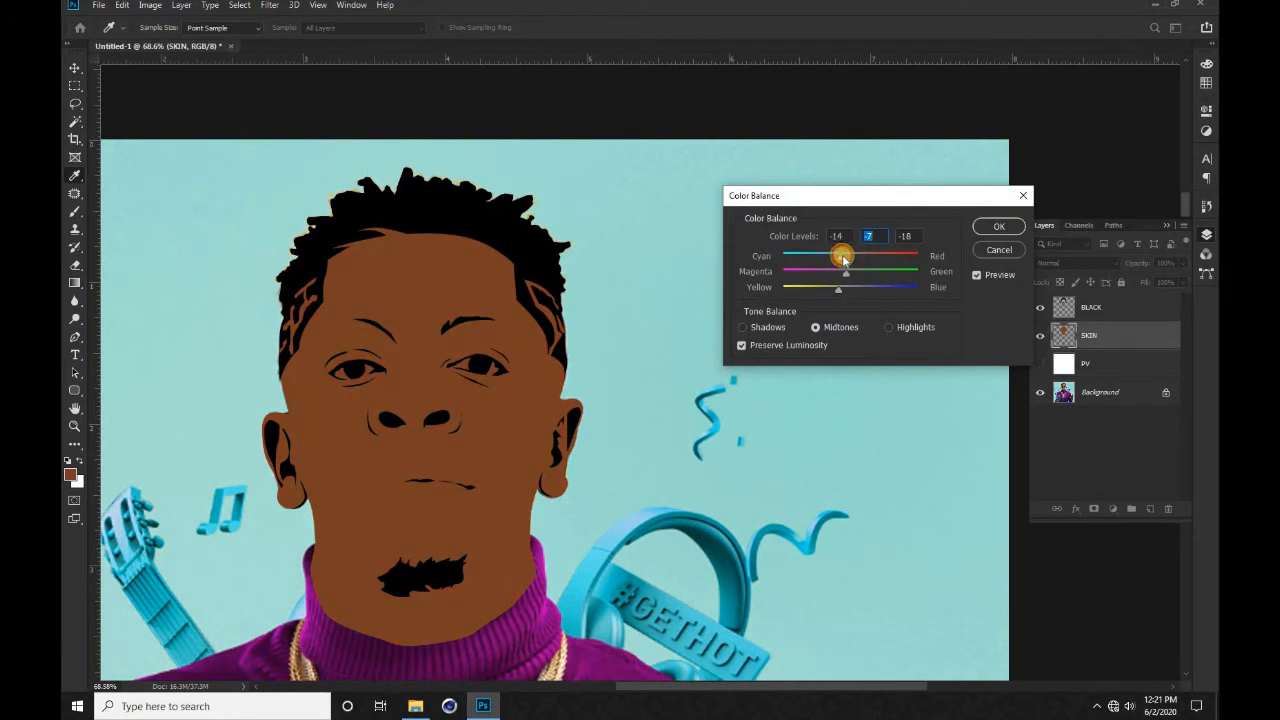
{"action": "left_click", "coordinate": [996, 226]}
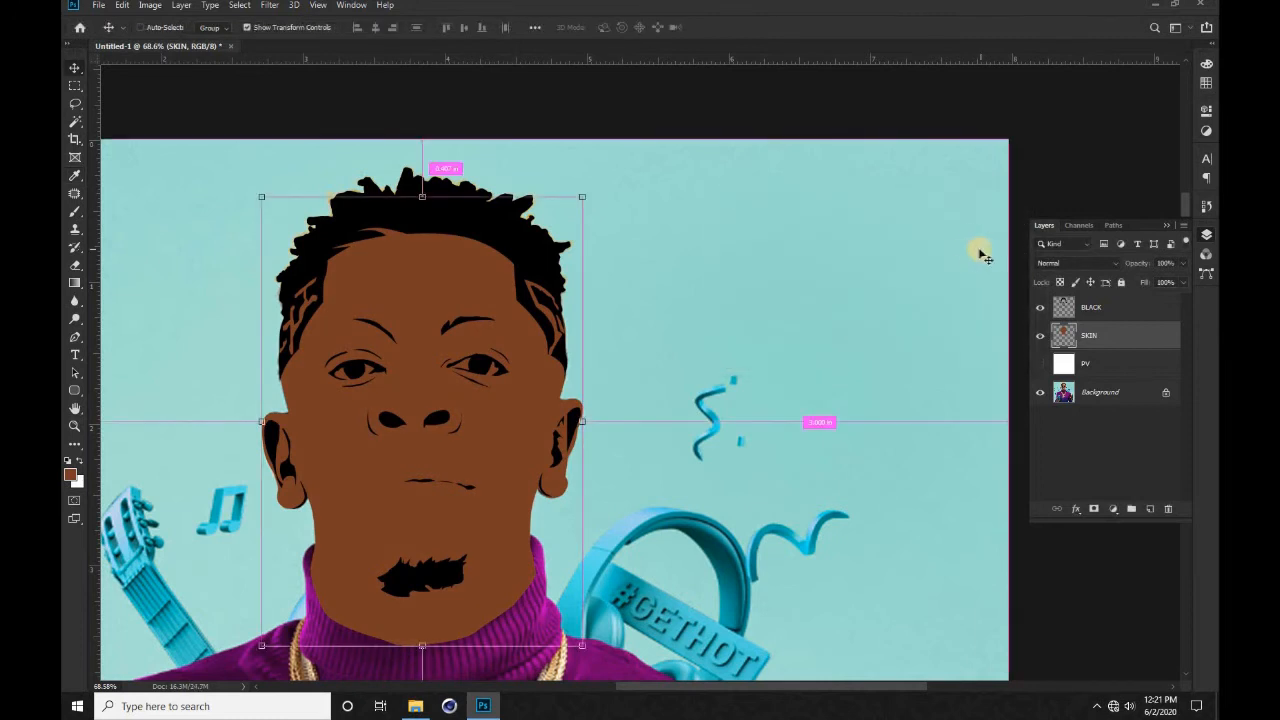
Step: Brighten the SKIN layer with Curves, raising the RGB midpoint at input 126 to output 139
{"action": "key", "text": "ctrl+m"}
{"action": "left_click_drag", "start_coordinate": [609, 118], "coordinate": [836, 125]}
{"action": "left_click", "coordinate": [792, 262]}
{"action": "left_click", "coordinate": [786, 262]}
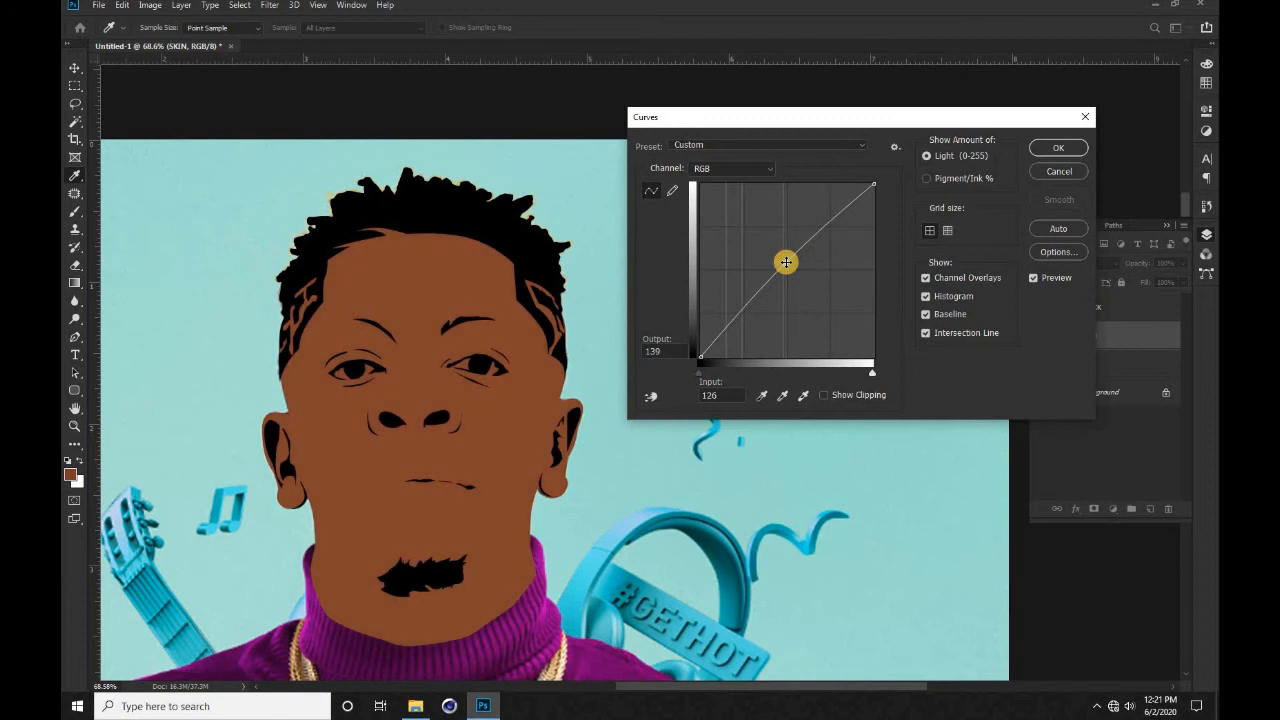
{"action": "key", "text": "Return"}
{"action": "scroll", "coordinate": [346, 256], "scroll_direction": "down", "scroll_amount": 8}
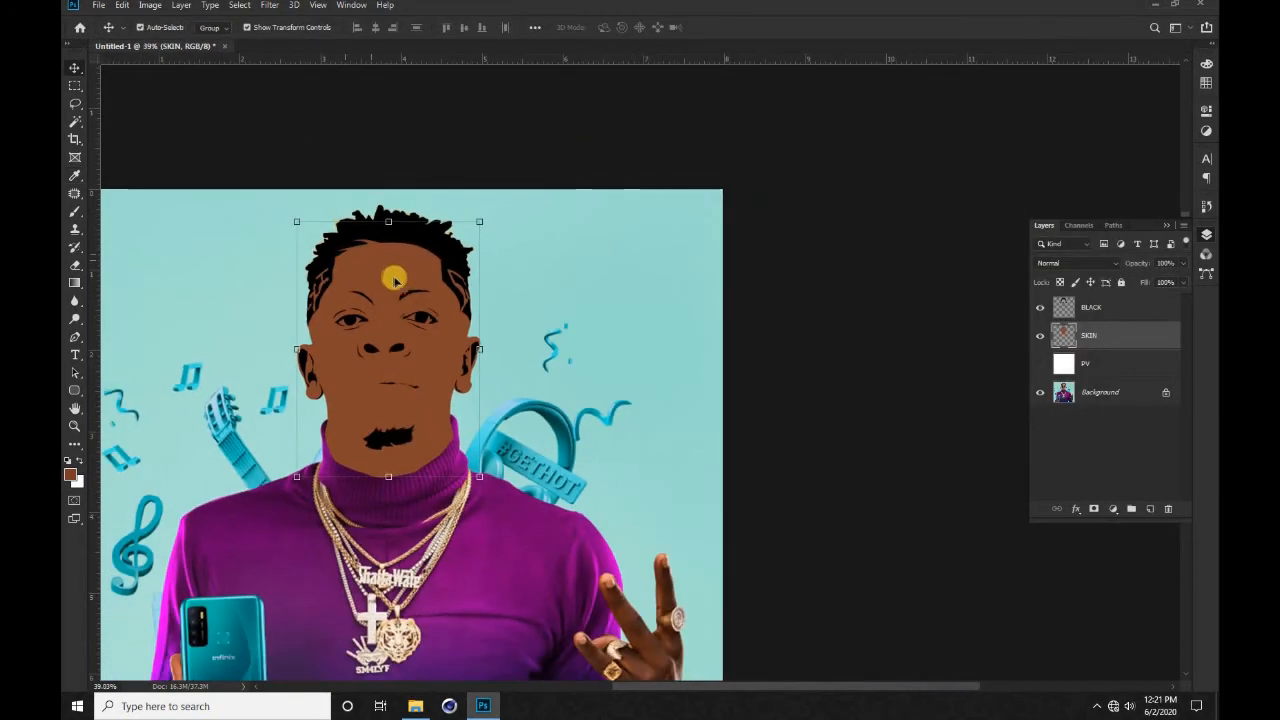
{"action": "scroll", "coordinate": [578, 272], "scroll_direction": "up", "scroll_amount": 3}
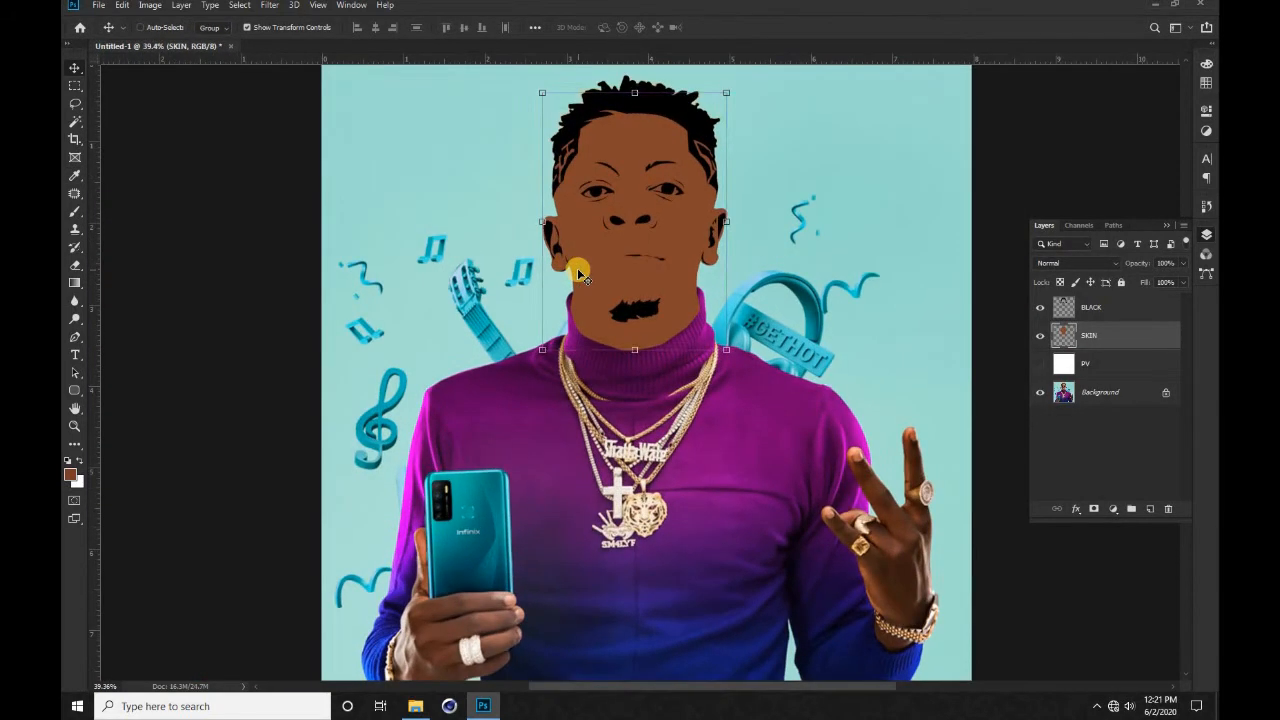
Step: Apply Color Balance to the SKIN layer's midtones with the magenta–green level at -2
{"action": "key", "text": "ctrl+b"}
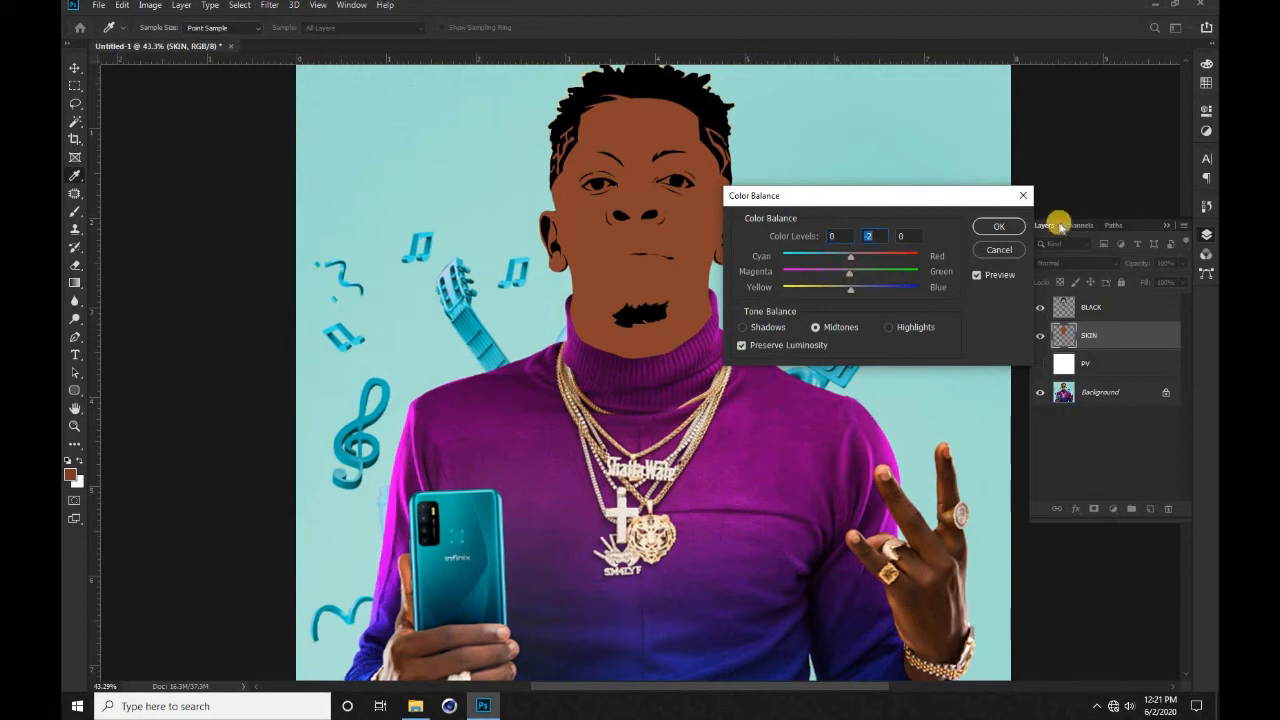
{"action": "left_click", "coordinate": [998, 226]}
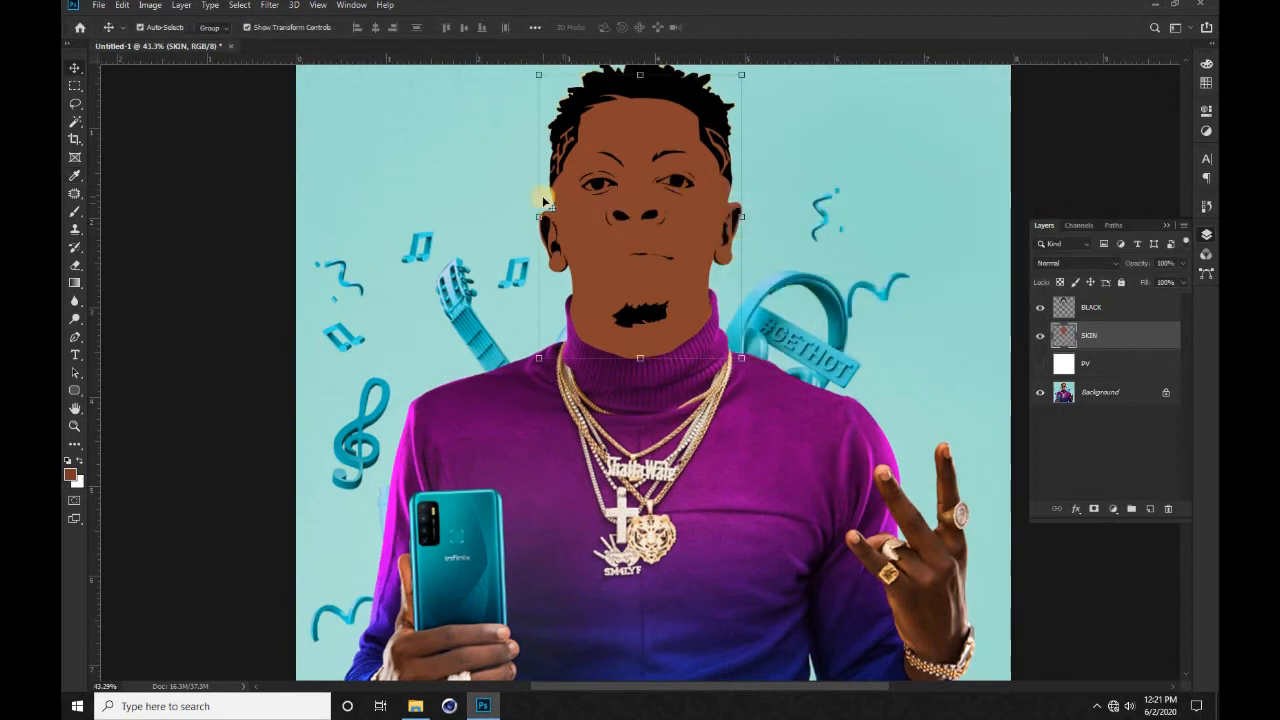
{"action": "scroll", "coordinate": [630, 285], "scroll_direction": "down", "scroll_amount": 3}
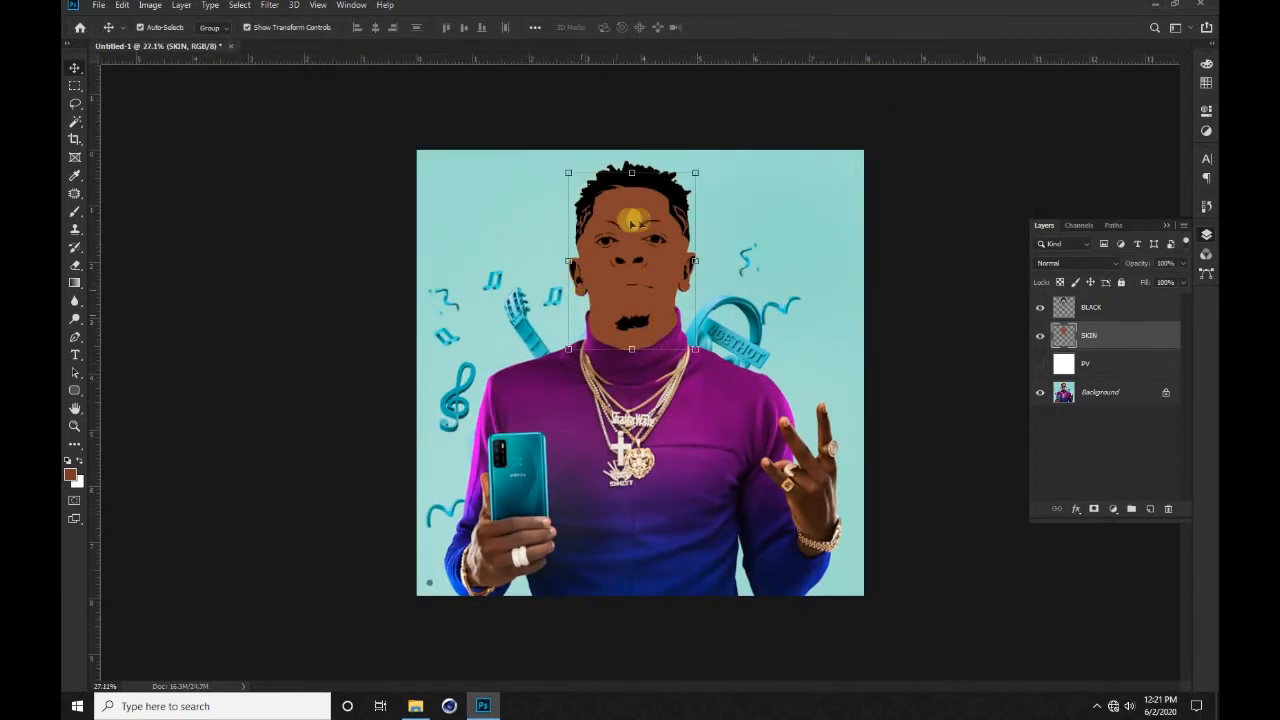
{"action": "scroll", "coordinate": [634, 221], "scroll_direction": "up", "scroll_amount": 3}
{"action": "left_click_drag", "start_coordinate": [623, 206], "coordinate": [616, 292]}
Step: Hide the SKIN layer to reveal the photo's face beneath the black shapes
{"action": "left_click", "coordinate": [1040, 336]}
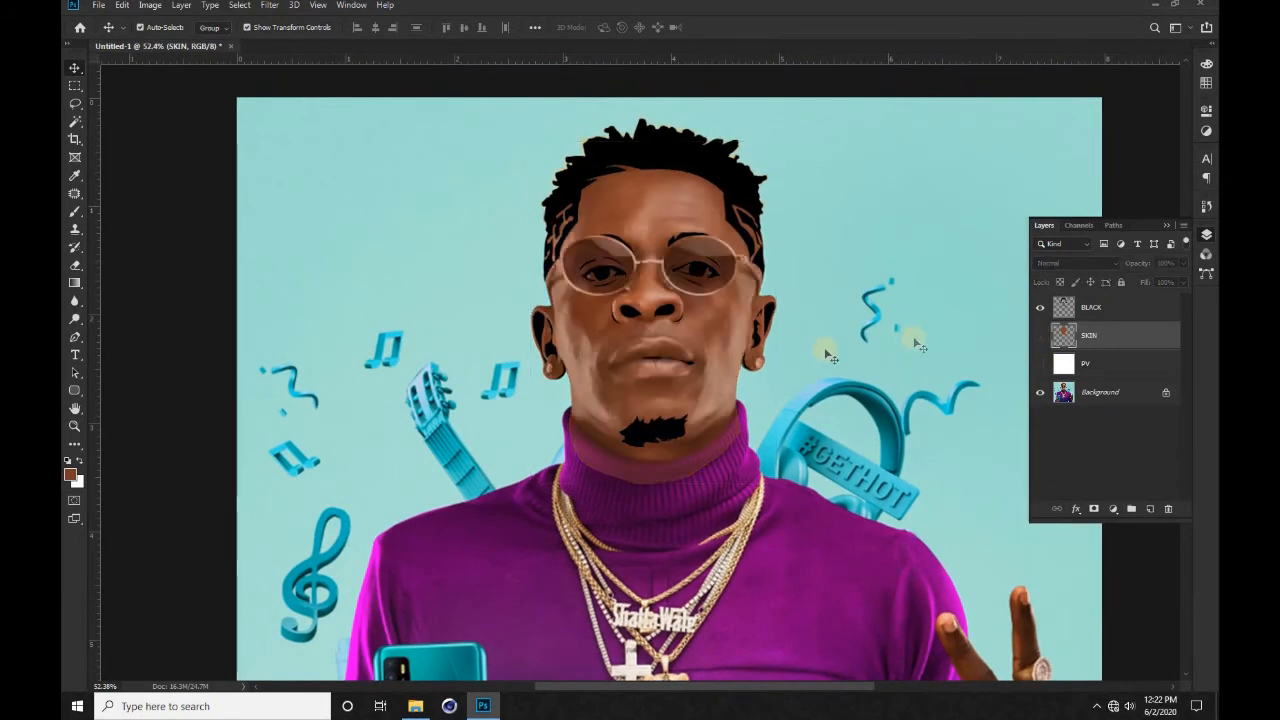
{"action": "left_click_drag", "start_coordinate": [590, 195], "coordinate": [580, 255]}
{"action": "scroll", "coordinate": [613, 210], "scroll_direction": "up", "scroll_amount": 3}
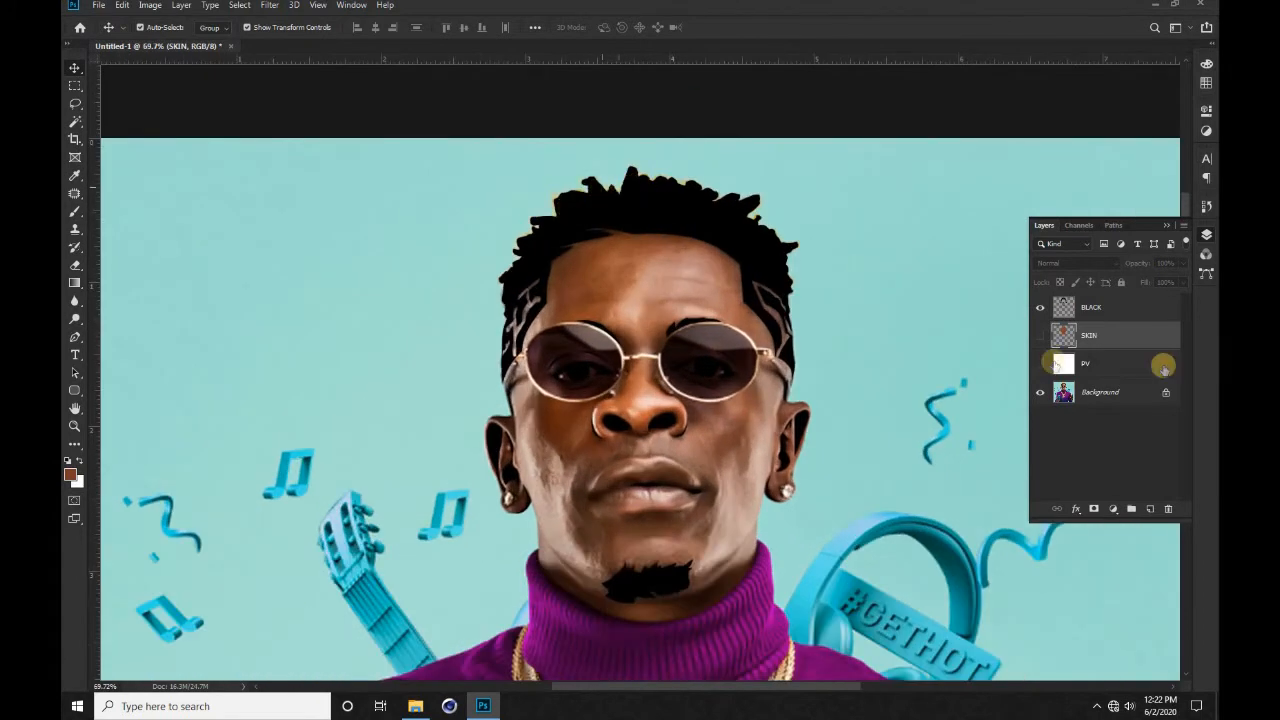
Step: Duplicate the BLACK layer and hide both the original and the copy
{"action": "left_click", "coordinate": [1135, 310]}
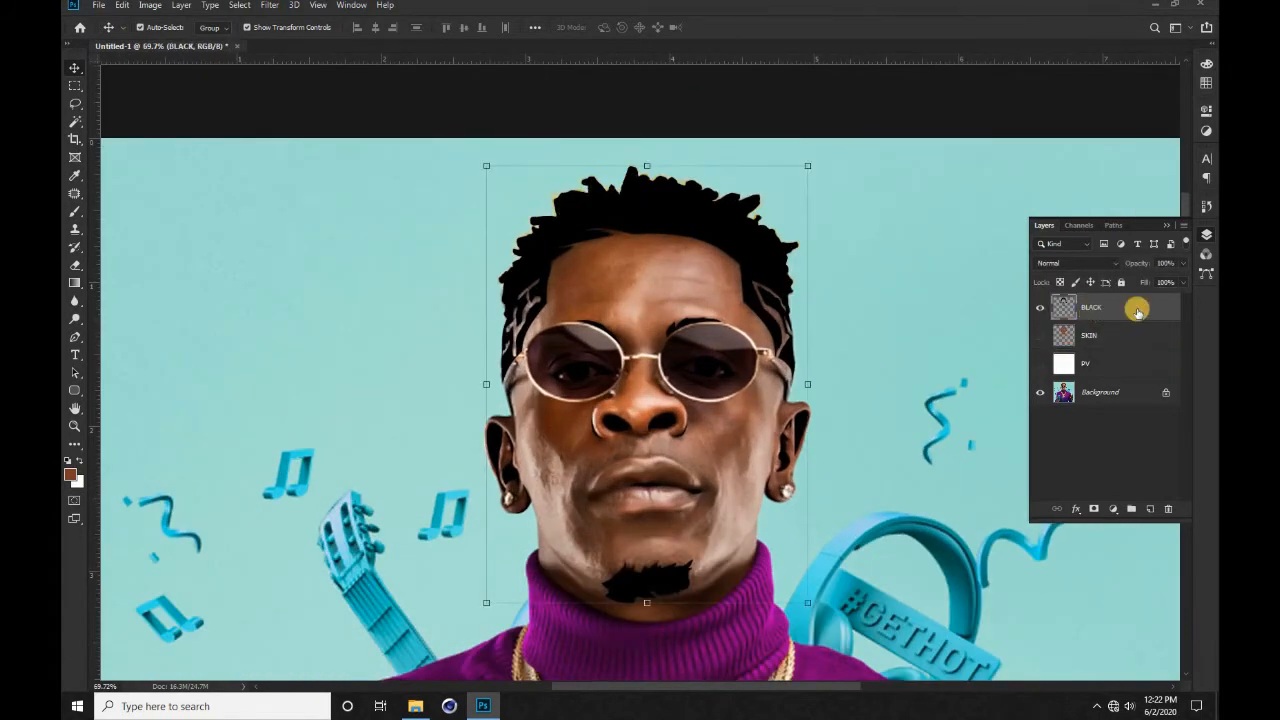
{"action": "key", "text": "ctrl+j"}
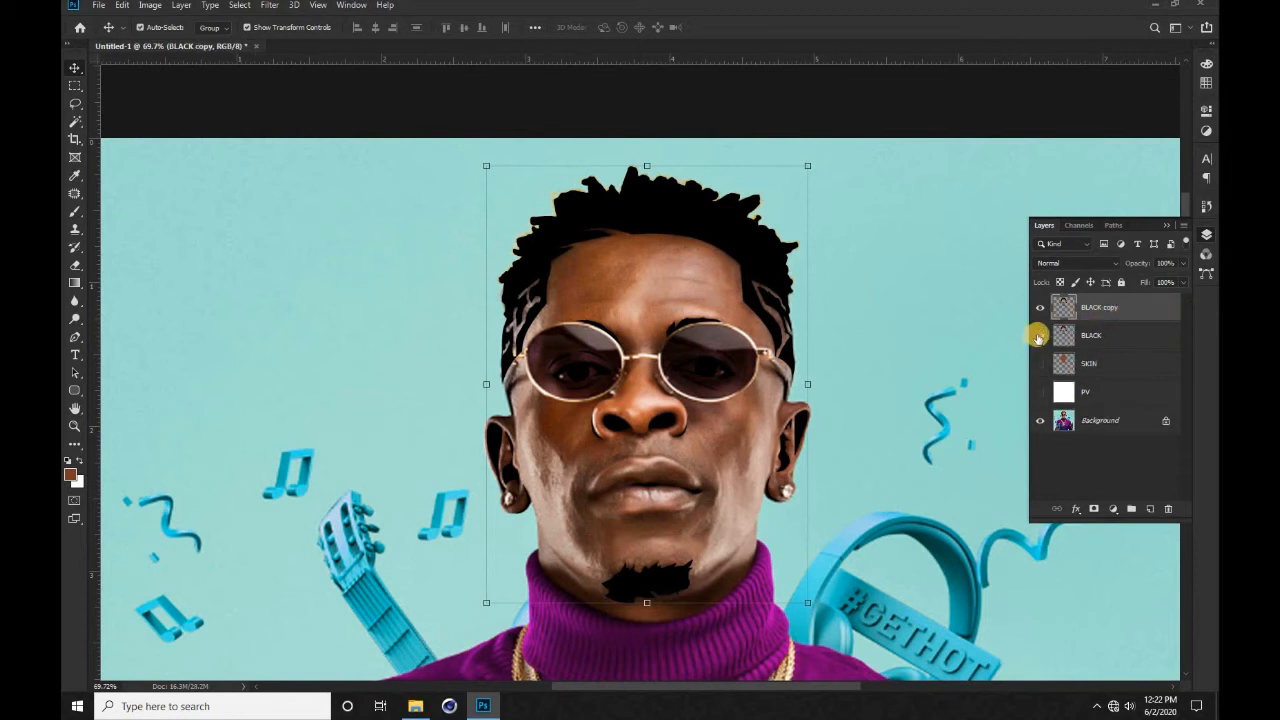
{"action": "left_click", "coordinate": [1040, 335]}
{"action": "left_click", "coordinate": [1040, 308]}
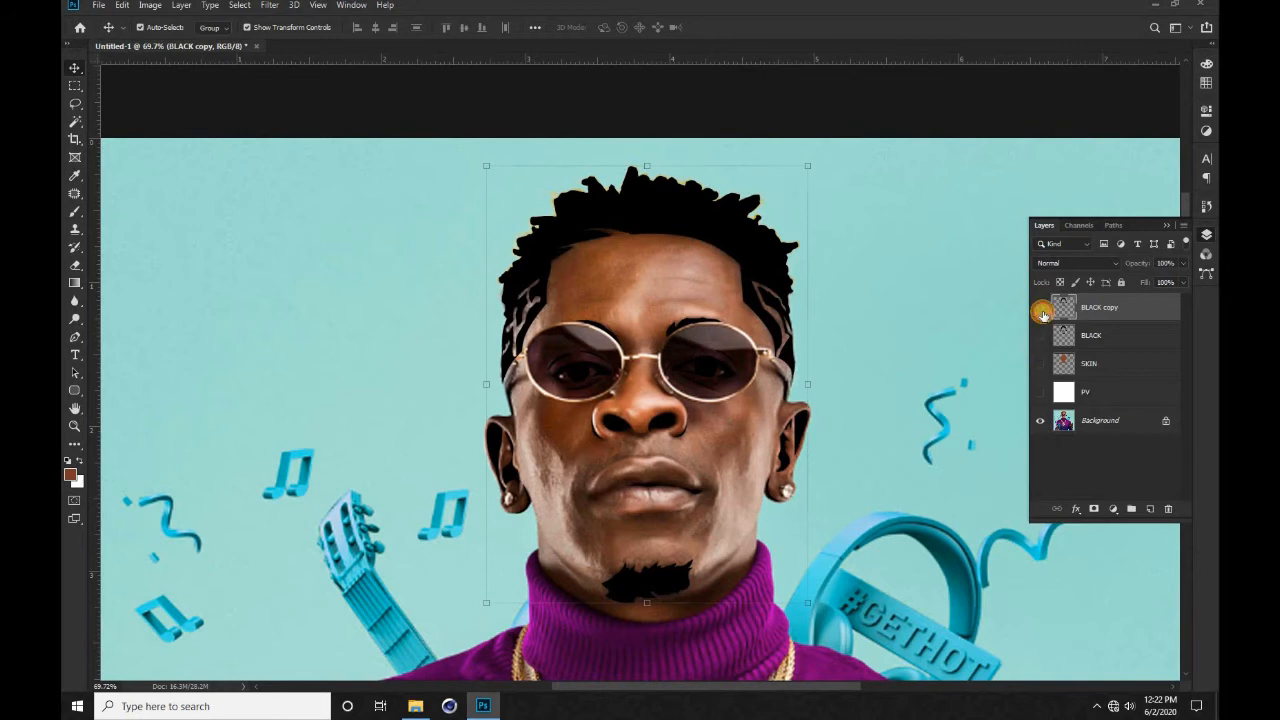
Step: Trace the boundary between the orange hair tips and the dark hair from the left-hand side of the head to the right
{"action": "scroll", "coordinate": [467, 267], "scroll_direction": "up", "scroll_amount": 4}
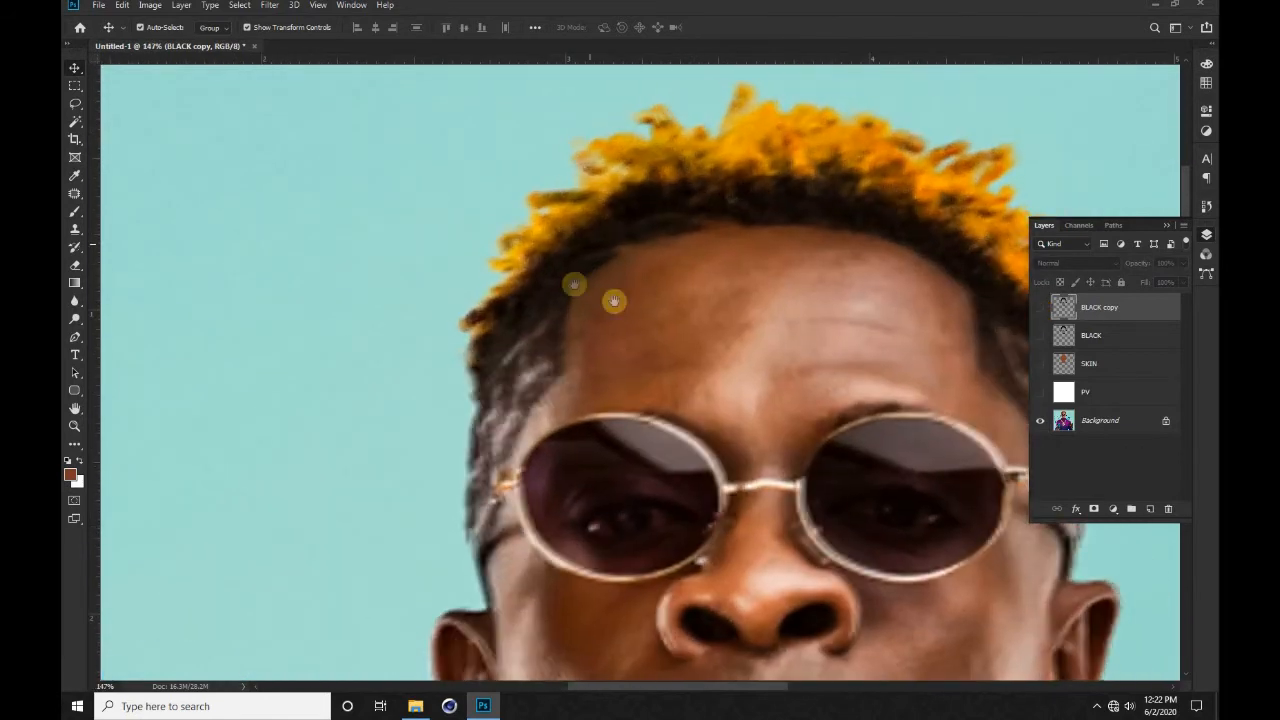
{"action": "scroll", "coordinate": [430, 365], "scroll_direction": "up", "scroll_amount": 2}
{"action": "key", "text": "p"}
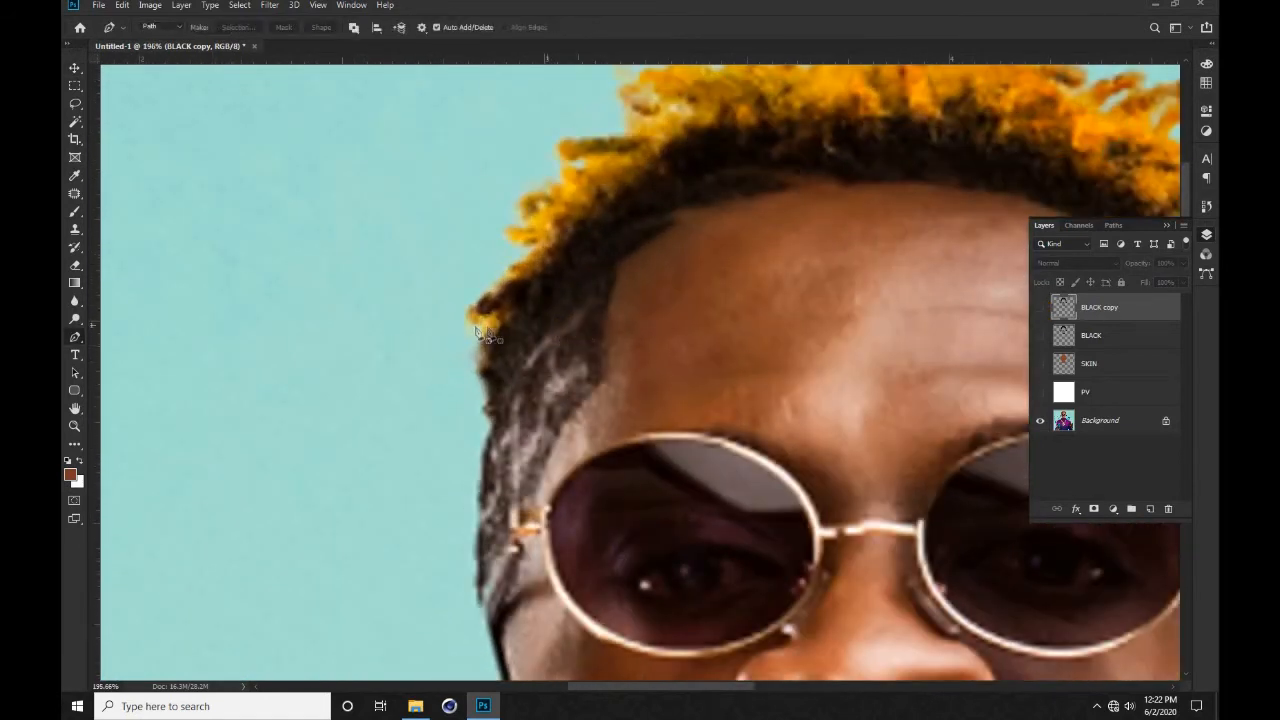
{"action": "left_click_drag", "start_coordinate": [504, 321], "coordinate": [519, 314]}
{"action": "left_click", "coordinate": [490, 306]}
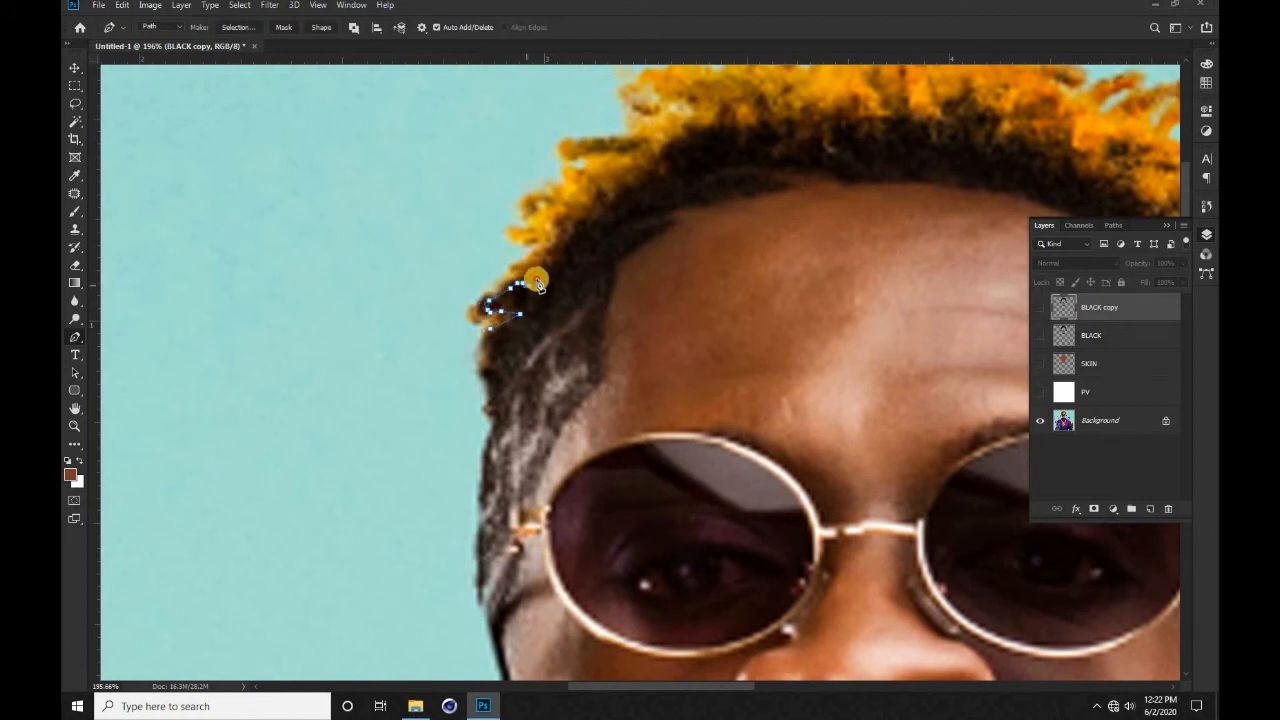
{"action": "mouse_move", "coordinate": [550, 263]}
{"action": "left_mouse_down"}
{"action": "mouse_move", "coordinate": [617, 225]}
{"action": "mouse_move", "coordinate": [598, 208]}
{"action": "mouse_move", "coordinate": [648, 186]}
{"action": "mouse_move", "coordinate": [690, 140]}
{"action": "mouse_move", "coordinate": [685, 128]}
{"action": "mouse_move", "coordinate": [724, 123]}
{"action": "mouse_move", "coordinate": [746, 146]}
{"action": "mouse_move", "coordinate": [765, 127]}
{"action": "mouse_move", "coordinate": [784, 131]}
{"action": "mouse_move", "coordinate": [777, 158]}
{"action": "mouse_move", "coordinate": [819, 124]}
{"action": "mouse_move", "coordinate": [834, 150]}
{"action": "mouse_move", "coordinate": [834, 124]}
{"action": "mouse_move", "coordinate": [855, 121]}
{"action": "mouse_move", "coordinate": [865, 143]}
{"action": "mouse_move", "coordinate": [882, 138]}
{"action": "mouse_move", "coordinate": [682, 250]}
{"action": "mouse_move", "coordinate": [679, 224]}
{"action": "mouse_move", "coordinate": [704, 190]}
{"action": "mouse_move", "coordinate": [725, 251]}
{"action": "mouse_move", "coordinate": [800, 258]}
{"action": "mouse_move", "coordinate": [912, 338]}
{"action": "mouse_move", "coordinate": [940, 382]}
{"action": "mouse_move", "coordinate": [812, 315]}
{"action": "left_mouse_up"}
{"action": "left_click", "coordinate": [911, 118]}
{"action": "left_click", "coordinate": [928, 126]}
{"action": "left_click", "coordinate": [942, 389]}
{"action": "left_click", "coordinate": [832, 318]}
Step: Close the hair path in a wide loop around the face and neck and convert it to a selection
{"action": "mouse_move", "coordinate": [852, 338]}
{"action": "left_mouse_down"}
{"action": "mouse_move", "coordinate": [838, 345]}
{"action": "mouse_move", "coordinate": [863, 344]}
{"action": "mouse_move", "coordinate": [893, 390]}
{"action": "mouse_move", "coordinate": [805, 232]}
{"action": "left_mouse_up"}
{"action": "scroll", "coordinate": [897, 412], "scroll_direction": "down", "scroll_amount": 7}
{"action": "left_click_drag", "start_coordinate": [874, 386], "coordinate": [851, 457]}
{"action": "left_click_drag", "start_coordinate": [774, 544], "coordinate": [712, 570]}
{"action": "left_click_drag", "start_coordinate": [605, 597], "coordinate": [521, 576]}
{"action": "left_click_drag", "start_coordinate": [385, 527], "coordinate": [343, 412]}
{"action": "left_click_drag", "start_coordinate": [329, 297], "coordinate": [337, 285]}
{"action": "left_click_drag", "start_coordinate": [421, 248], "coordinate": [432, 242]}
{"action": "key", "text": "ctrl+Return"}
Step: Delete the selected area from the BLACK copy layer so only the hair tips are kept, and hide the layer
{"action": "left_click", "coordinate": [1040, 308]}
{"action": "left_click", "coordinate": [1040, 310]}
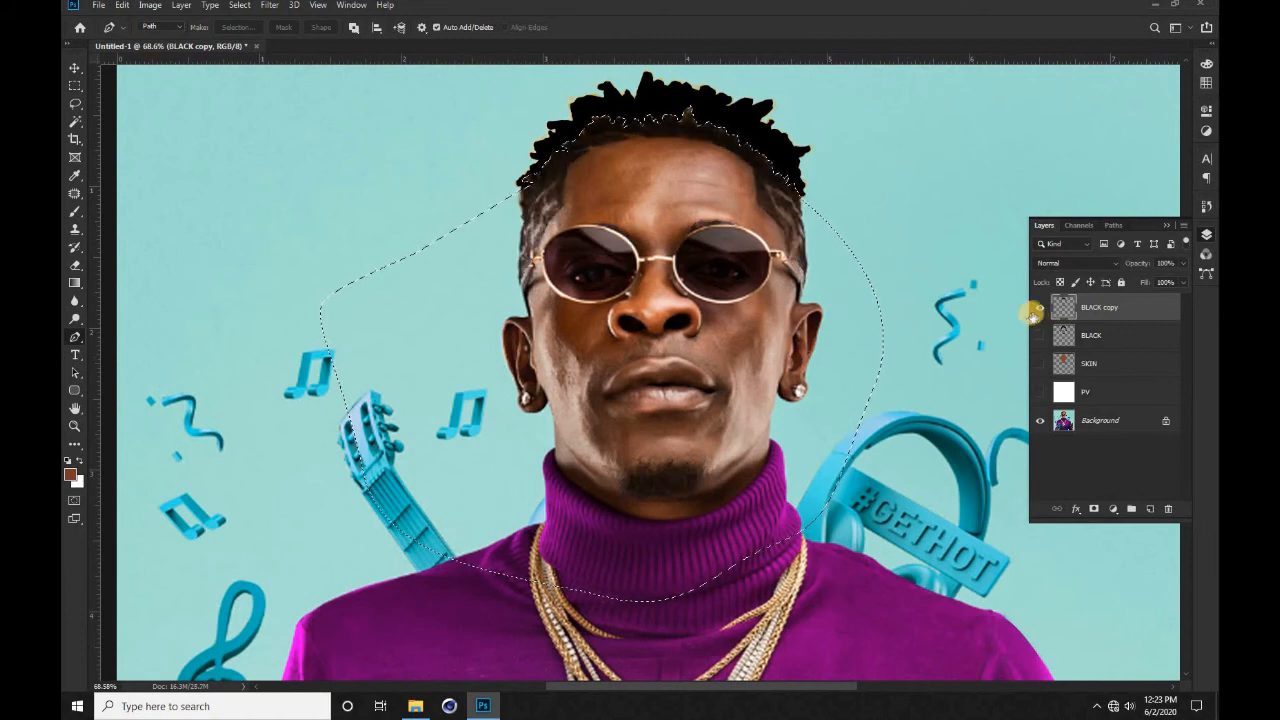
{"action": "left_click", "coordinate": [1040, 308]}
{"action": "scroll", "coordinate": [637, 106], "scroll_direction": "up", "scroll_amount": 4}
{"action": "scroll", "coordinate": [611, 154], "scroll_direction": "up", "scroll_amount": 1}
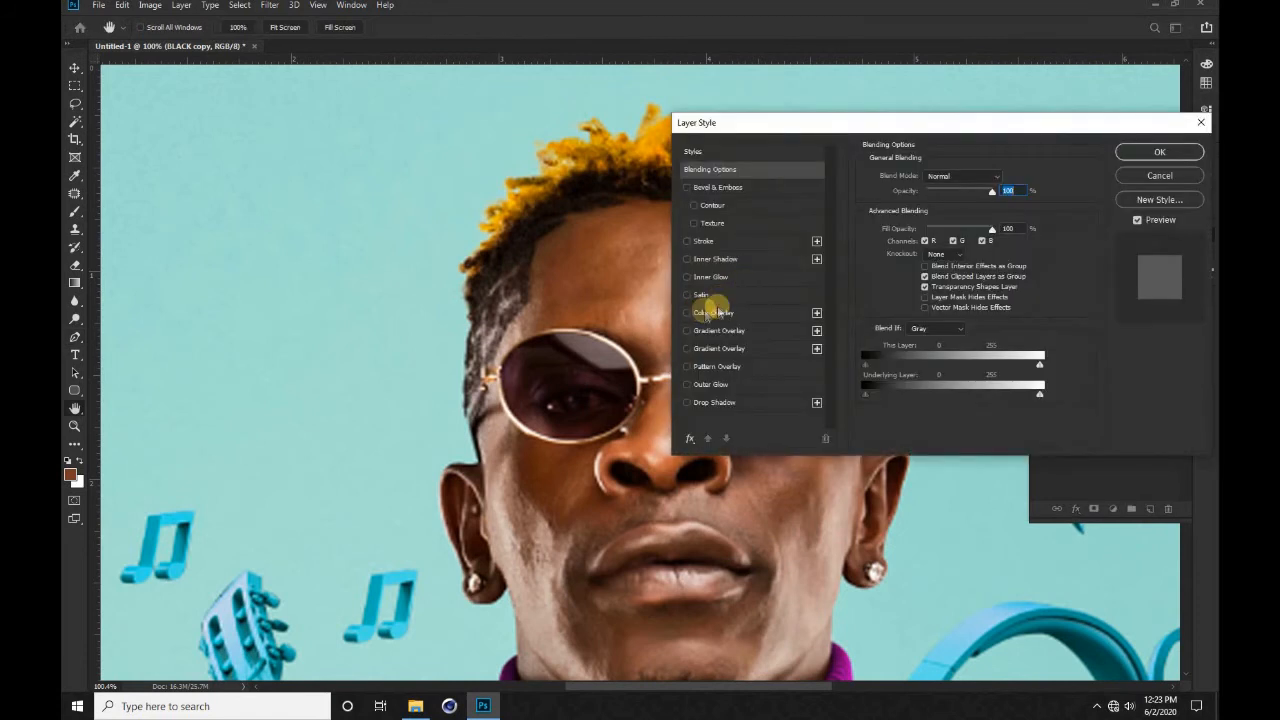
Step: Apply an orange #e88805 Color Overlay to the hair tips on the BLACK copy layer
{"action": "left_click", "coordinate": [712, 312]}
{"action": "left_click", "coordinate": [1003, 180]}
{"action": "left_click", "coordinate": [660, 148]}
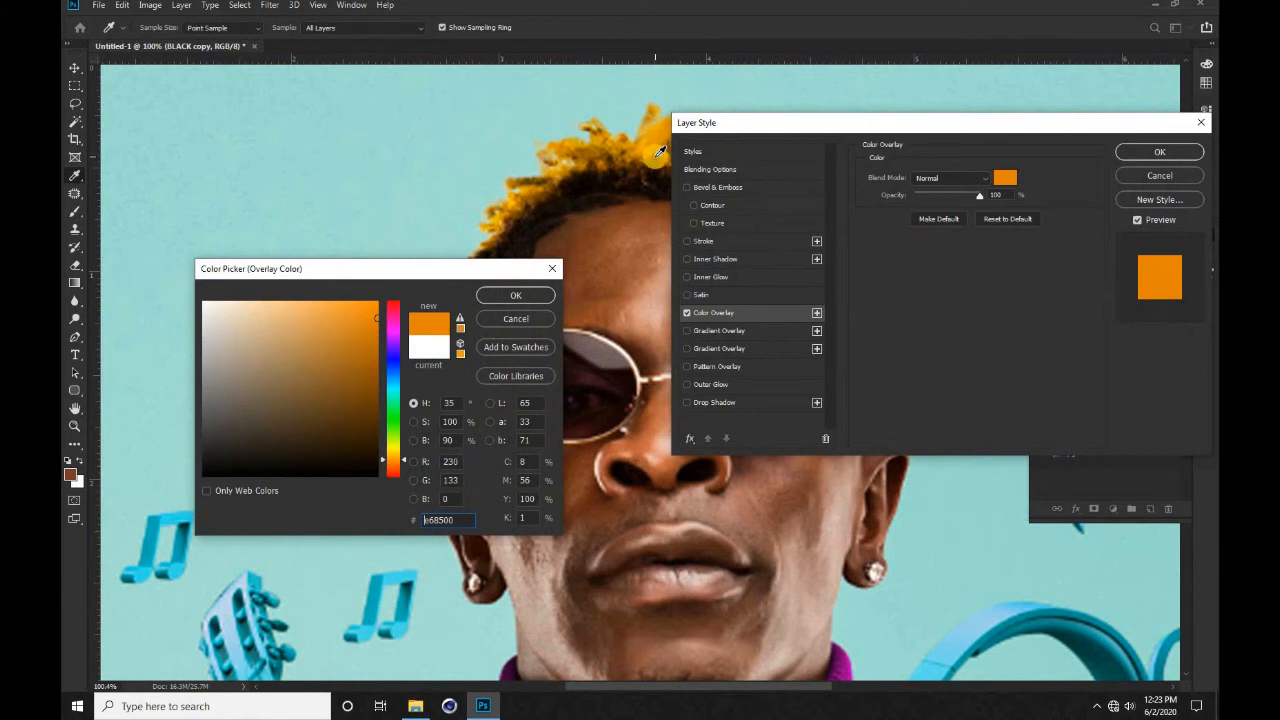
{"action": "left_click", "coordinate": [660, 150]}
{"action": "left_click", "coordinate": [660, 149]}
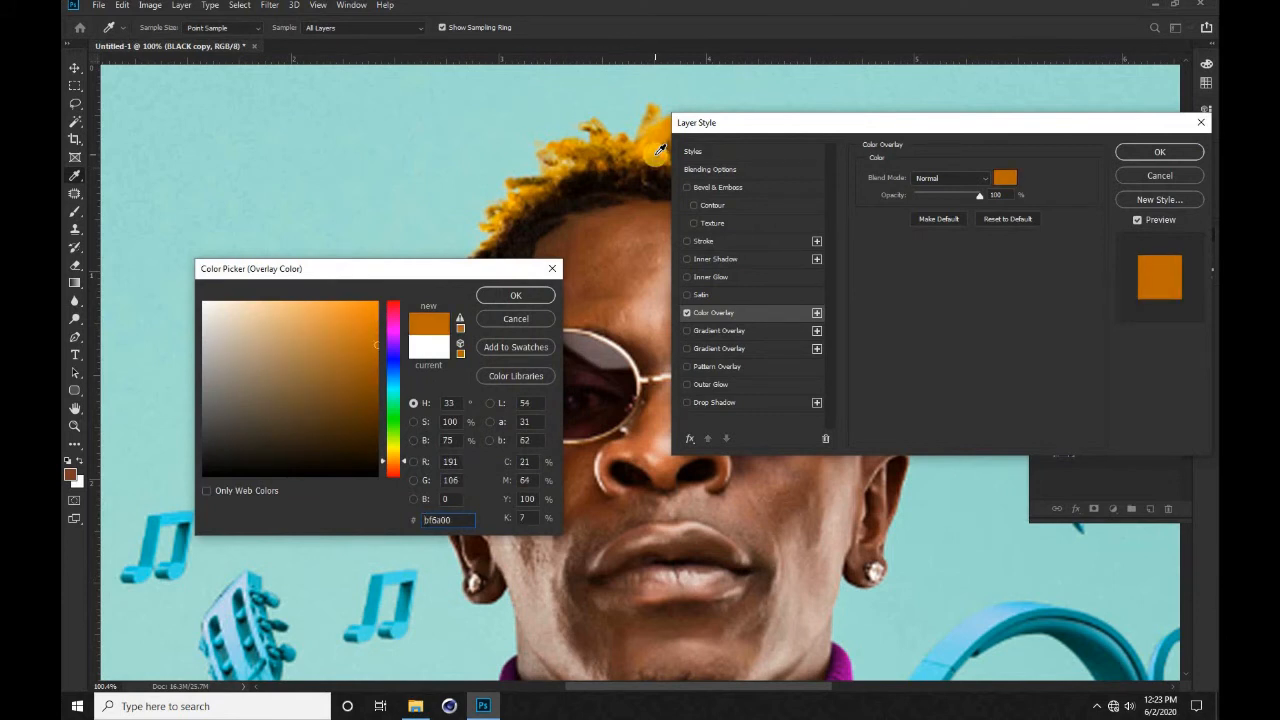
{"action": "left_click", "coordinate": [660, 148]}
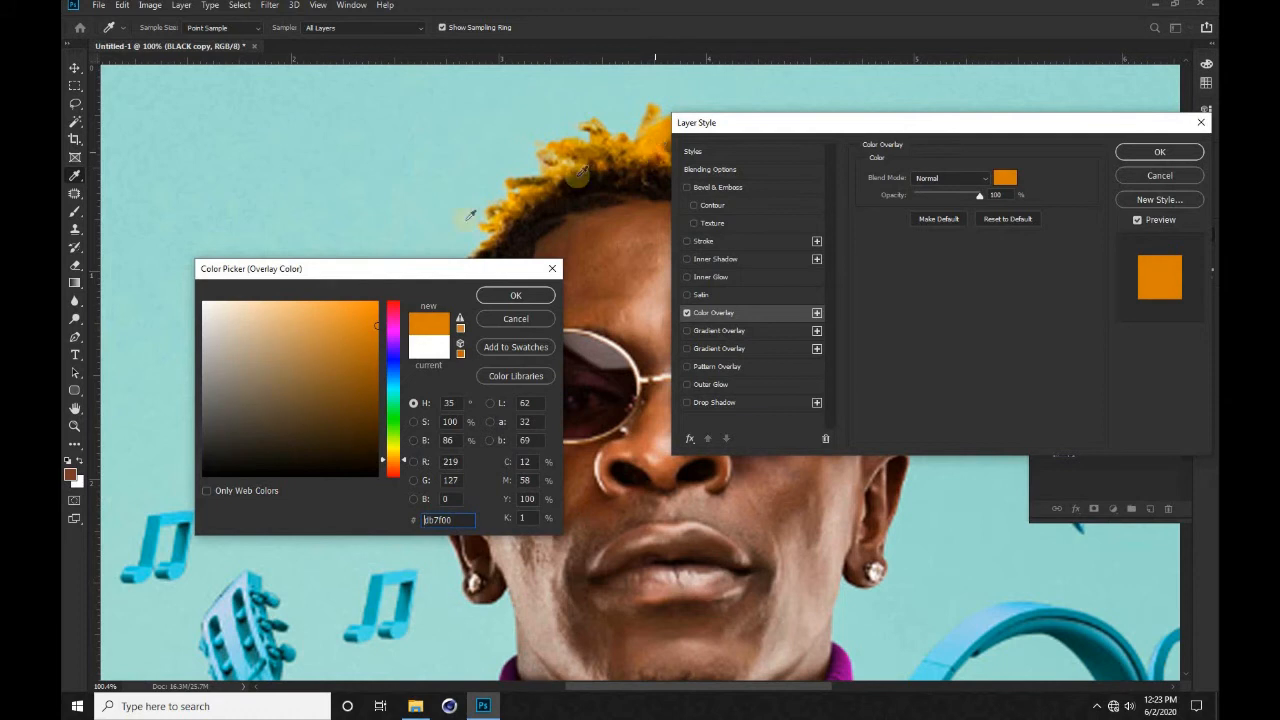
{"action": "left_click", "coordinate": [377, 314]}
{"action": "left_click", "coordinate": [505, 292]}
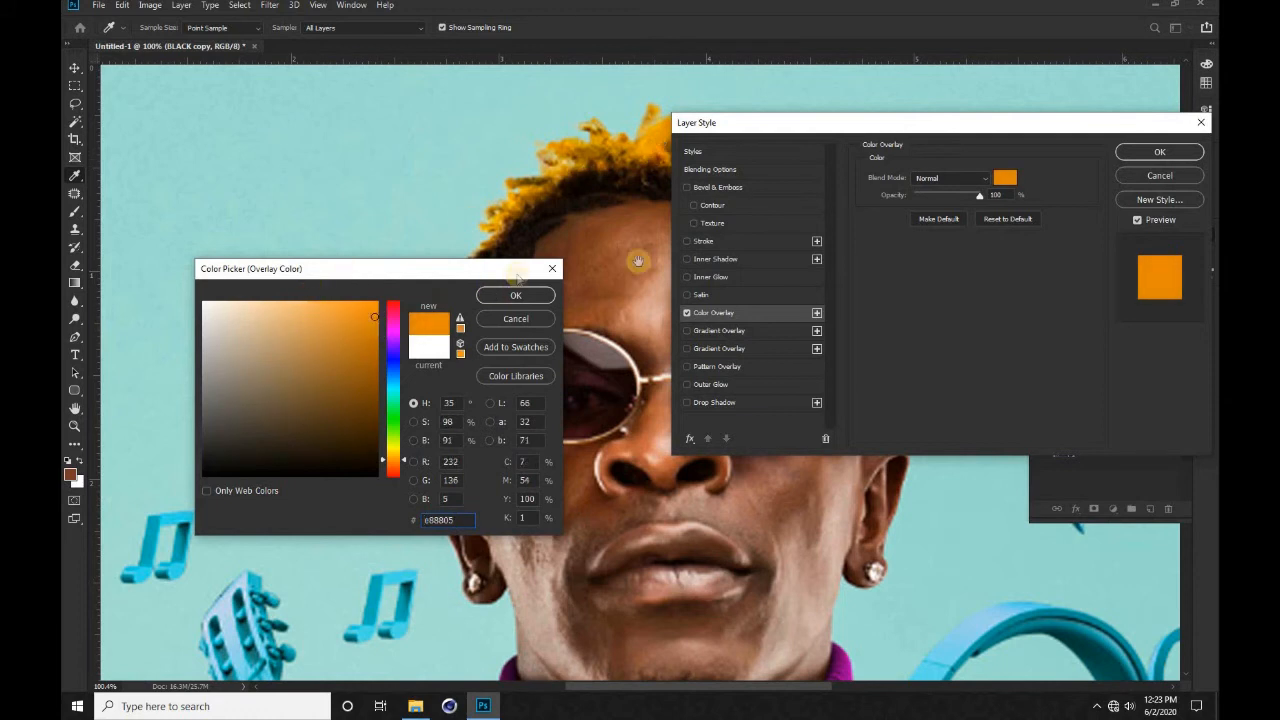
{"action": "key", "text": "Return"}
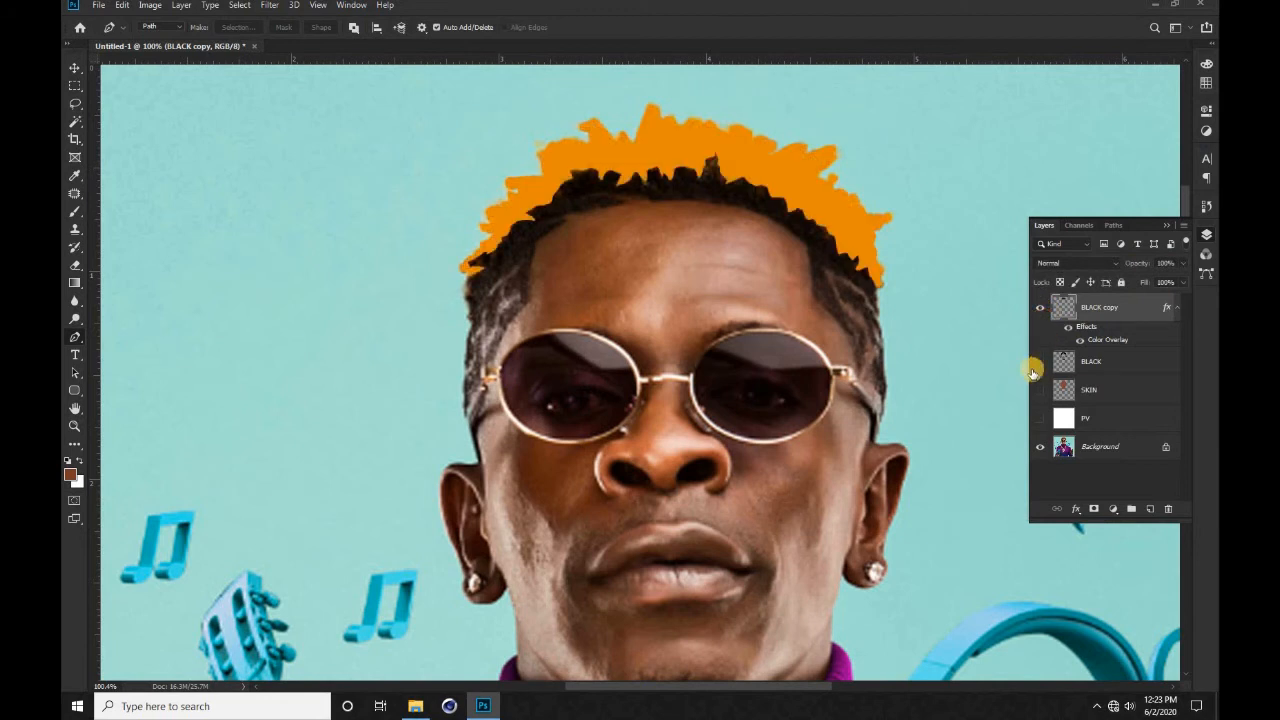
Step: Show the BLACK, SKIN and PV layers to preview the whole head illustration against the white background
{"action": "left_click", "coordinate": [1039, 362]}
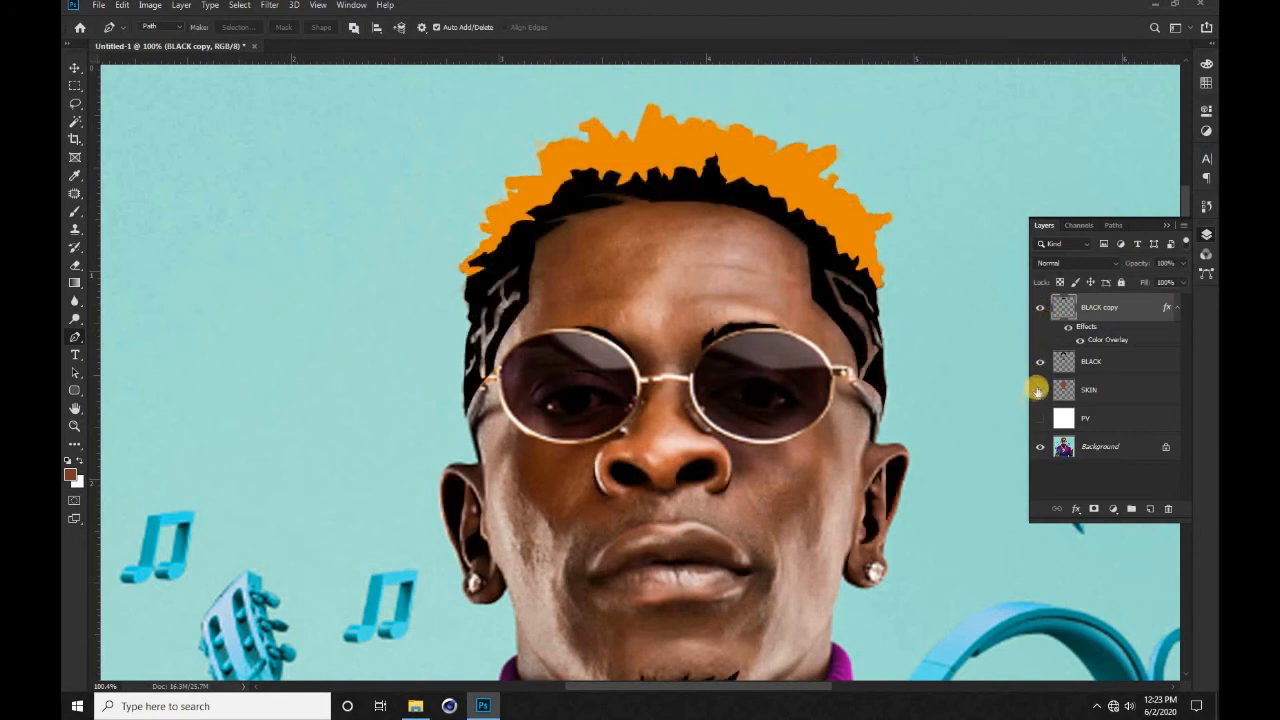
{"action": "scroll", "coordinate": [685, 318], "scroll_direction": "down", "scroll_amount": 7}
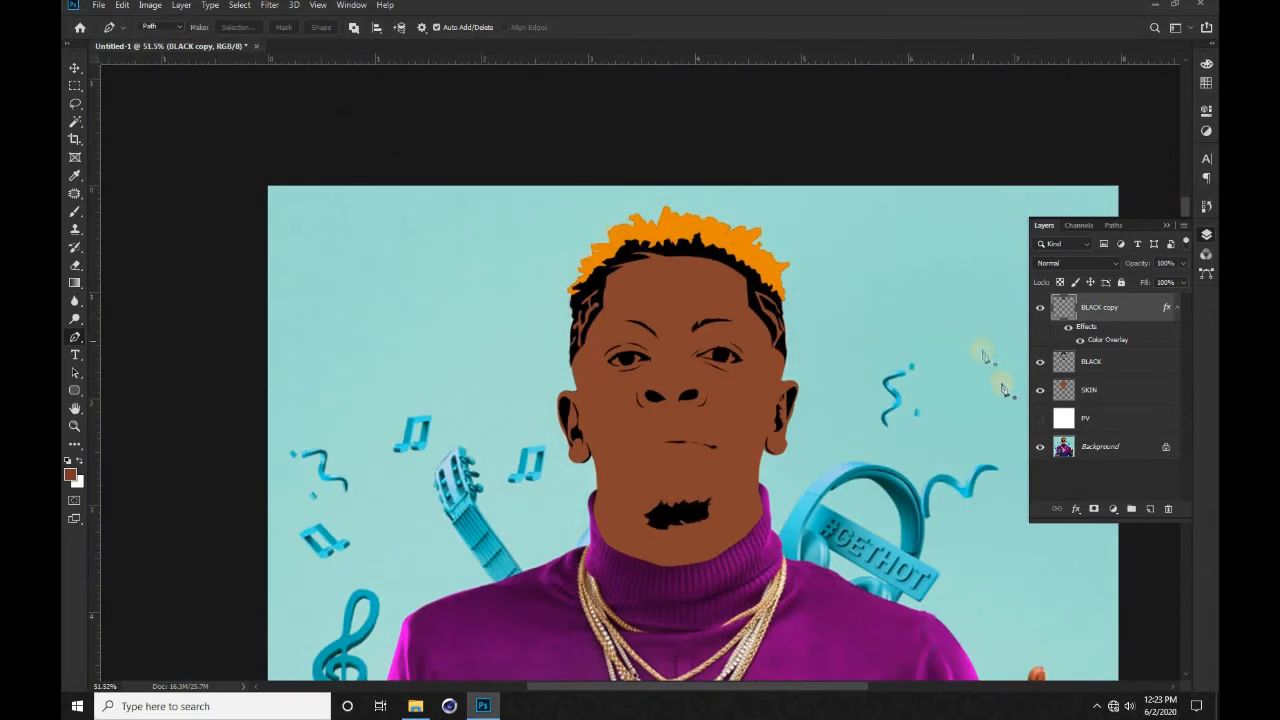
{"action": "scroll", "coordinate": [530, 275], "scroll_direction": "down", "scroll_amount": 3}
{"action": "left_click", "coordinate": [1040, 418]}
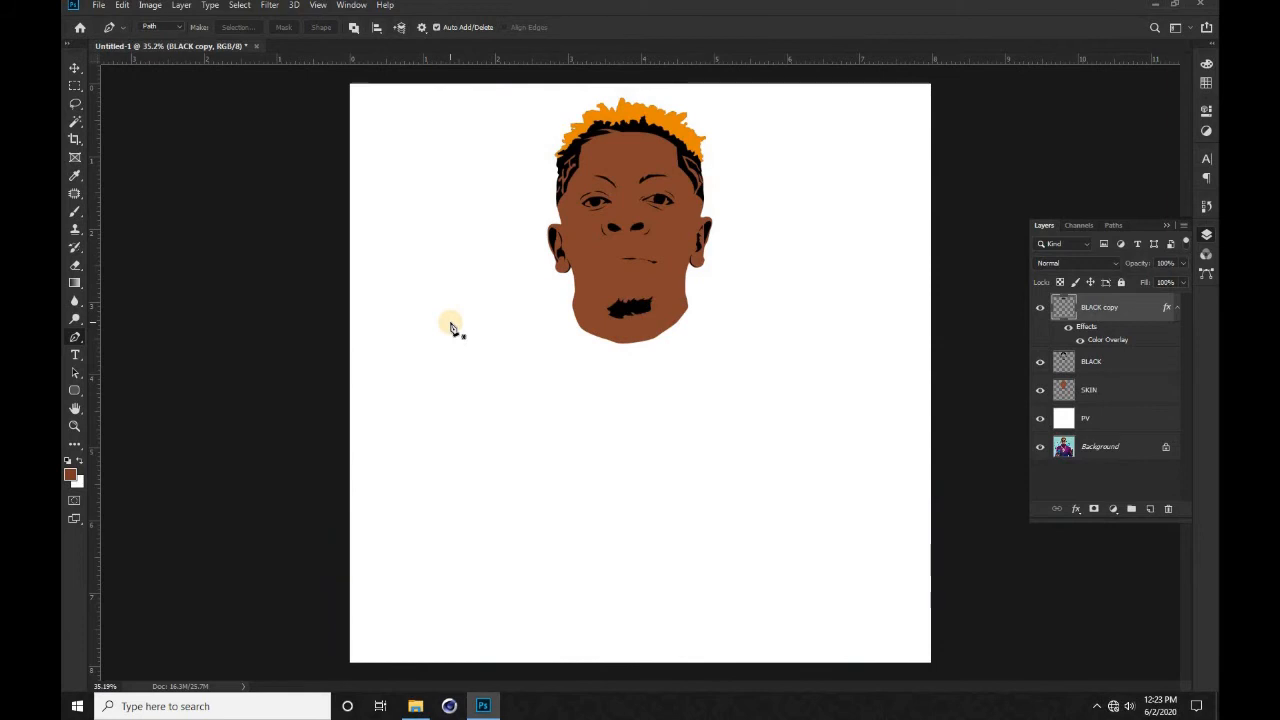
{"action": "scroll", "coordinate": [565, 165], "scroll_direction": "up", "scroll_amount": 6}
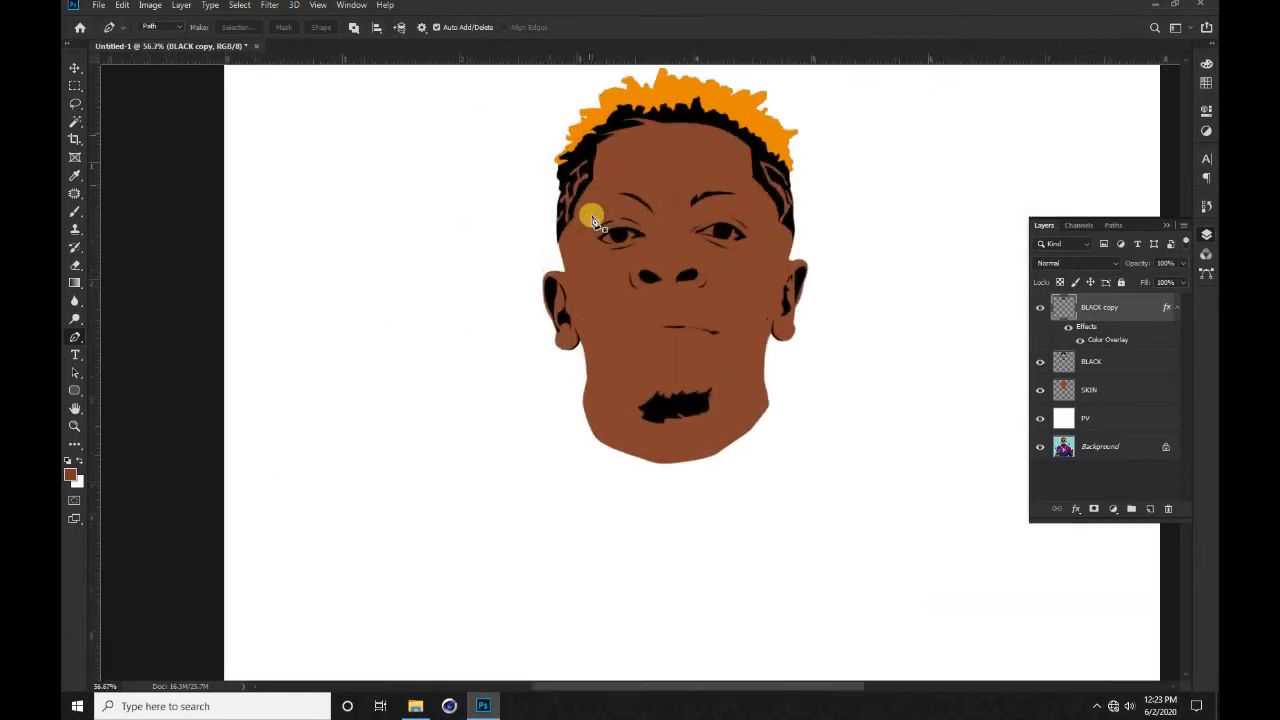
{"action": "scroll", "coordinate": [567, 257], "scroll_direction": "up", "scroll_amount": 1}
{"action": "scroll", "coordinate": [569, 246], "scroll_direction": "down", "scroll_amount": 2}
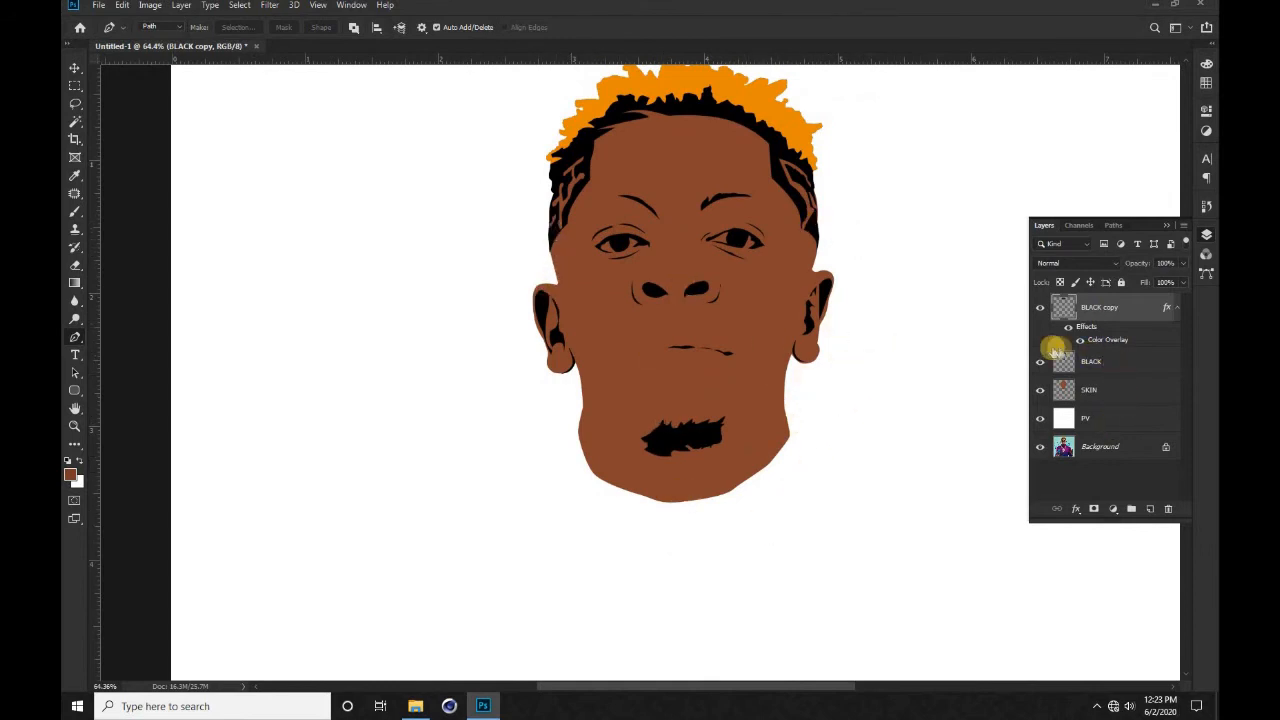
Step: Collapse the BLACK copy layer's effects and hide the BLACK copy, BLACK, SKIN and PV layers, leaving only the photo
{"action": "left_click", "coordinate": [1177, 308]}
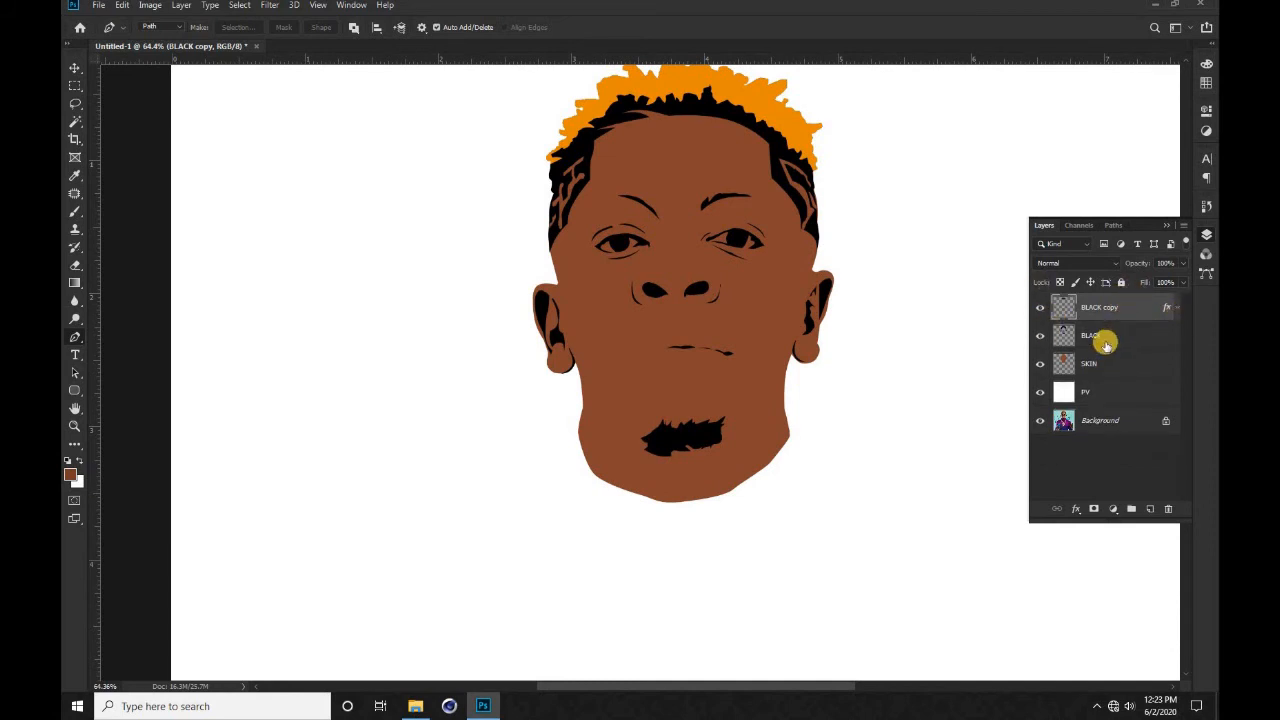
{"action": "left_click", "coordinate": [1105, 340], "text": "shift"}
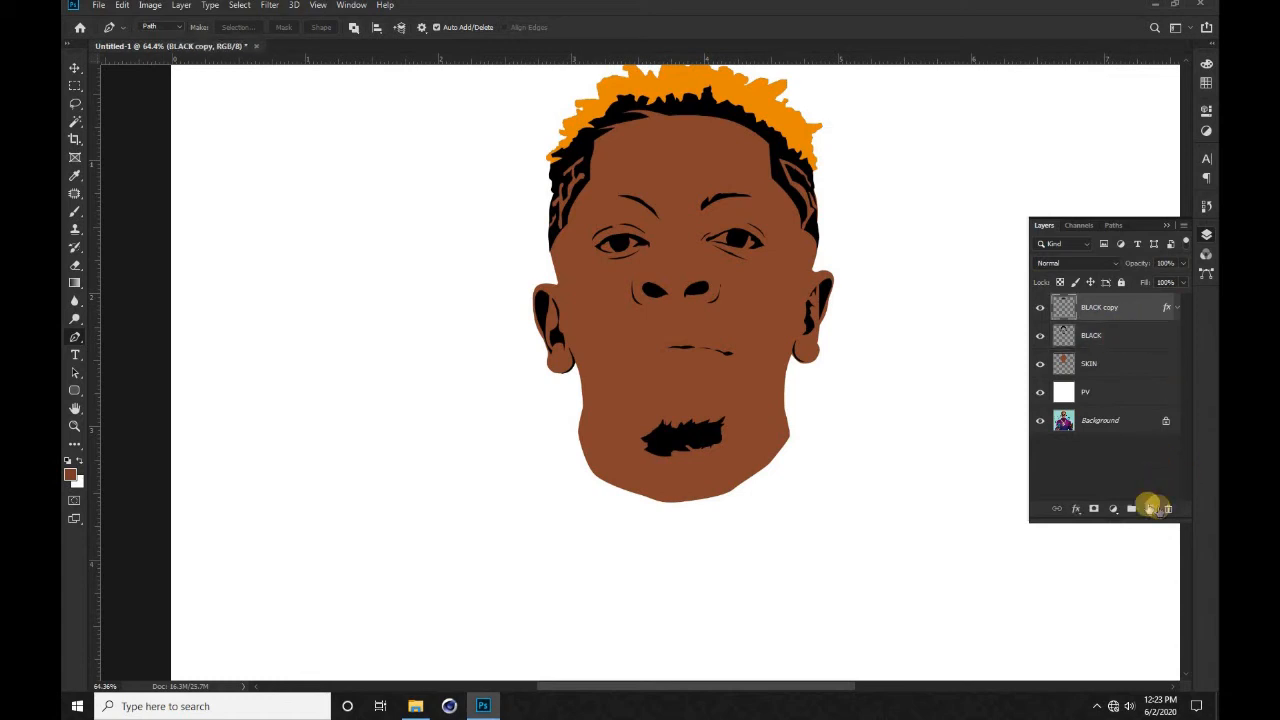
{"action": "left_click", "coordinate": [1040, 308]}
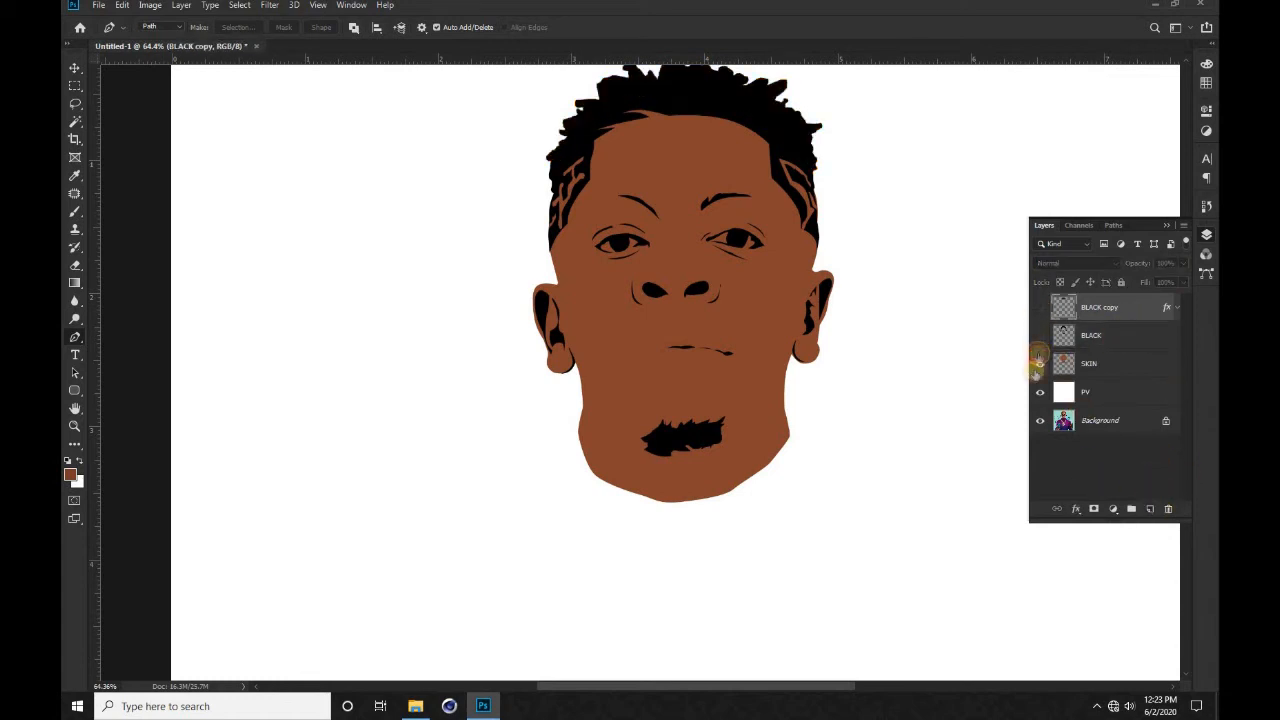
{"action": "left_click", "coordinate": [1040, 336]}
{"action": "left_click", "coordinate": [1040, 365]}
{"action": "left_click", "coordinate": [1039, 394]}
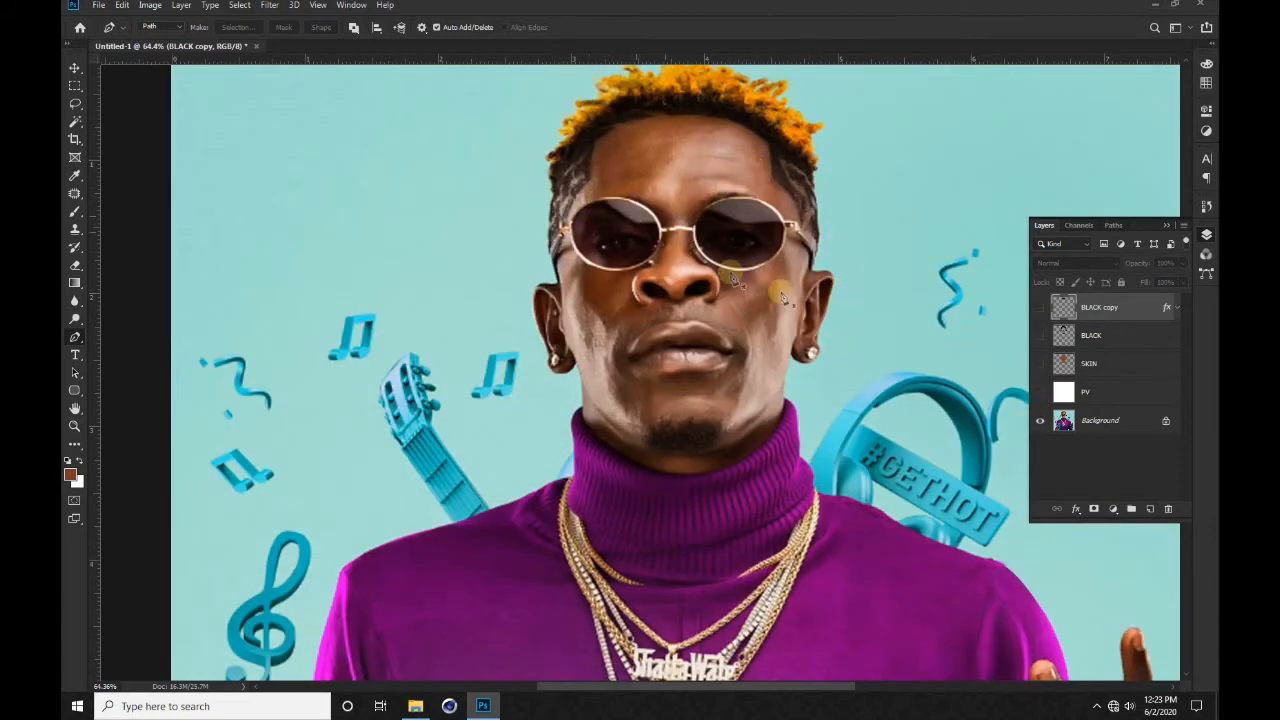
Step: Create a new layer above BLACK copy and name it acc
{"action": "scroll", "coordinate": [732, 274], "scroll_direction": "up", "scroll_amount": 2}
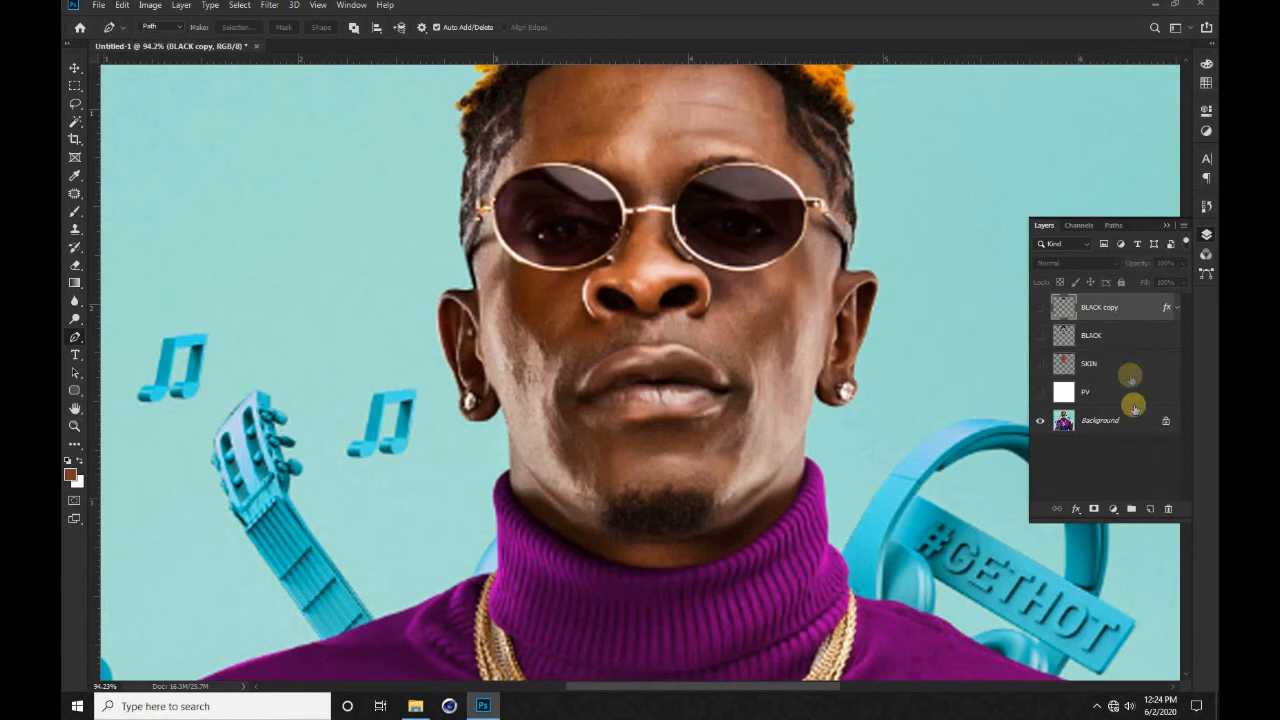
{"action": "left_click", "coordinate": [1155, 510]}
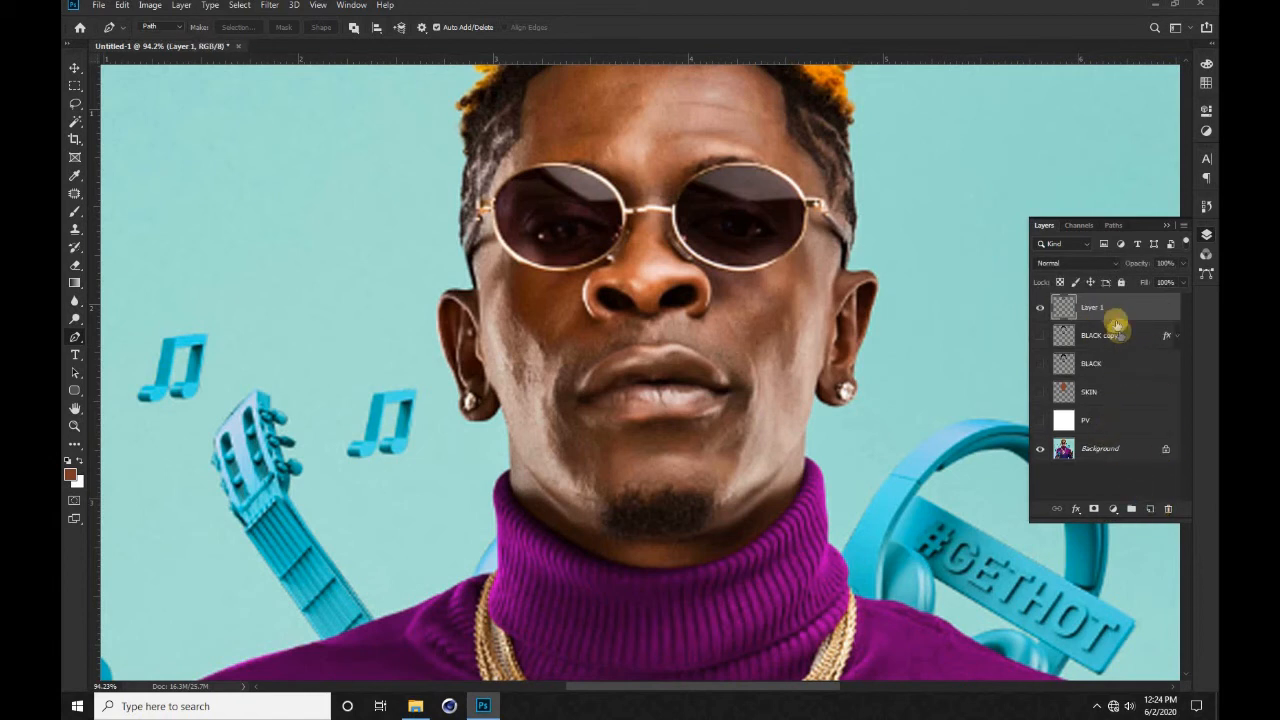
{"action": "double_click", "coordinate": [1095, 307]}
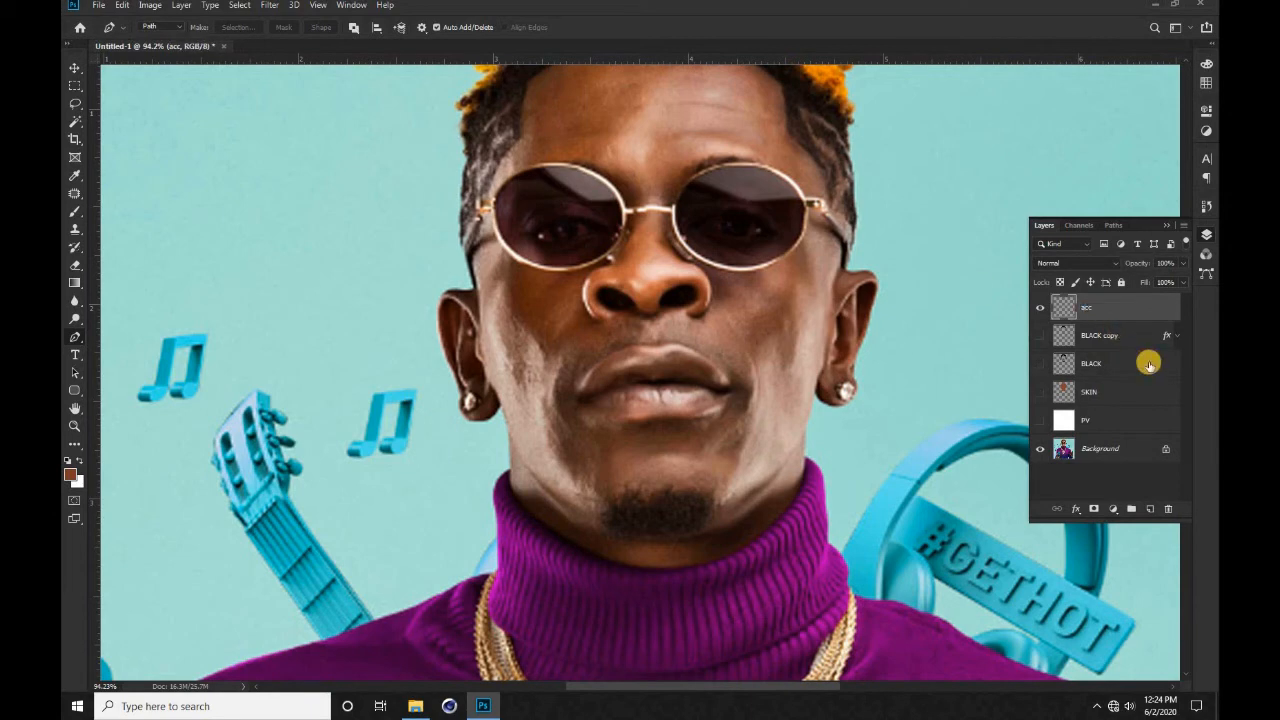
Step: Start a Pen path at the top of the left-hand lens and trace its outer rim and temple arm
{"action": "scroll", "coordinate": [500, 200], "scroll_direction": "up", "scroll_amount": 4}
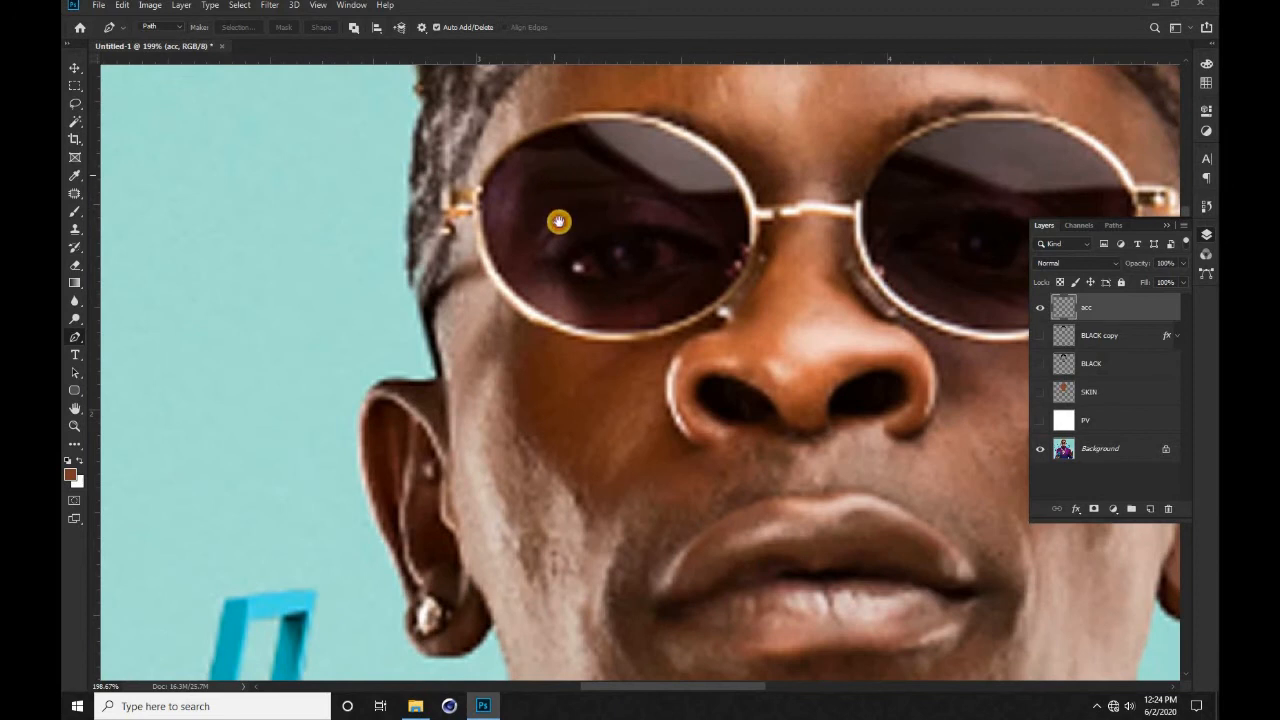
{"action": "scroll", "coordinate": [558, 221], "scroll_direction": "up", "scroll_amount": 2}
{"action": "left_click", "coordinate": [591, 161]}
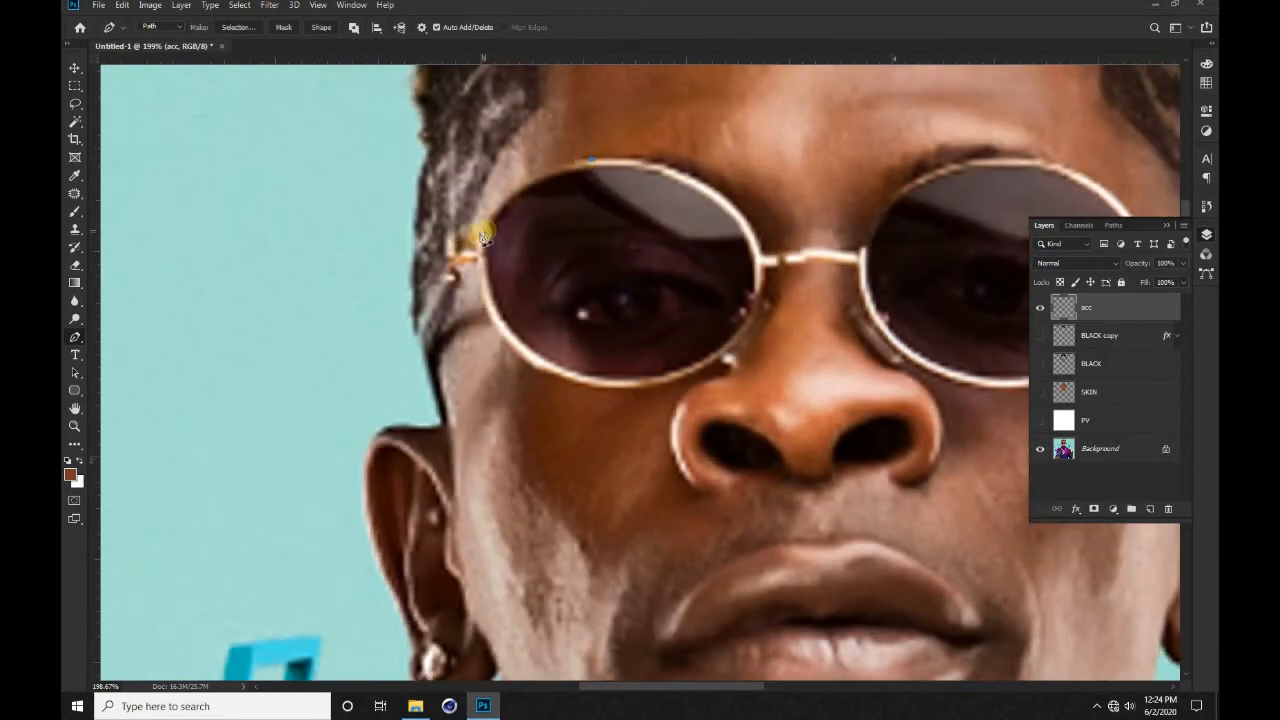
{"action": "left_click_drag", "start_coordinate": [524, 201], "coordinate": [515, 187]}
{"action": "left_click", "coordinate": [456, 241]}
{"action": "left_click", "coordinate": [428, 364]}
{"action": "scroll", "coordinate": [431, 336], "scroll_direction": "up", "scroll_amount": 3}
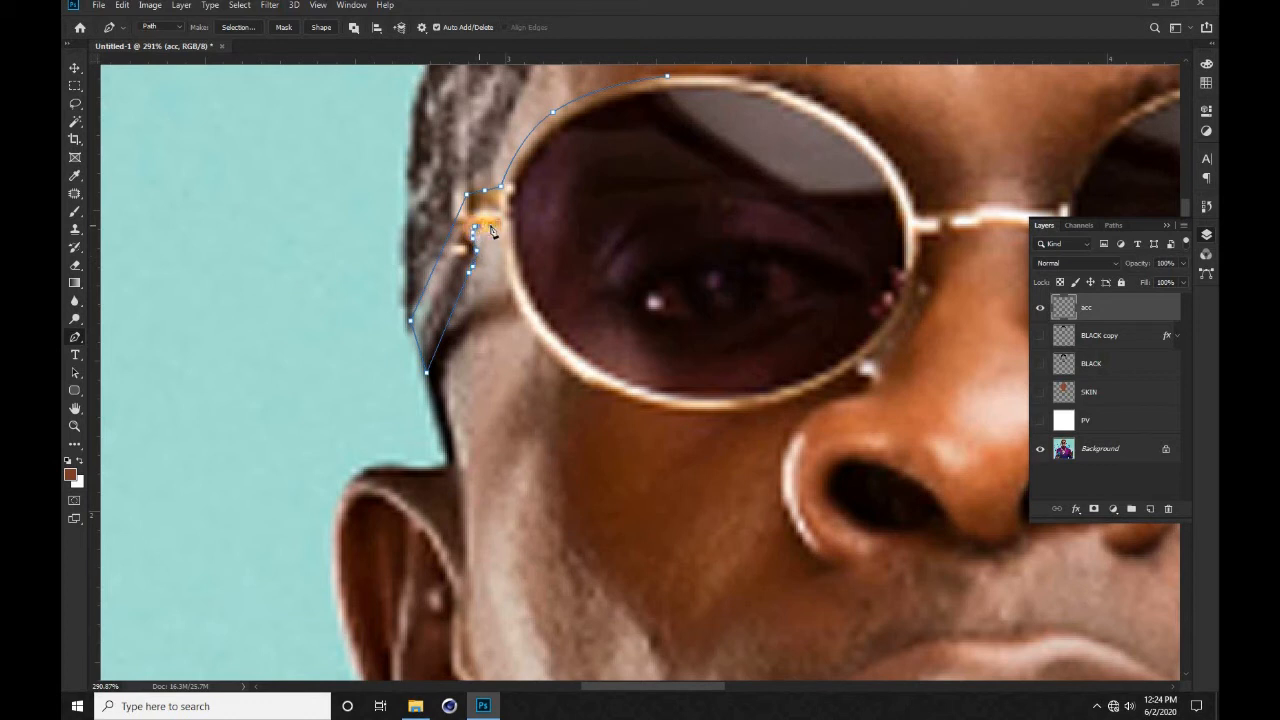
Step: Continue the path along the lower rim of the left-hand lens up to the nose bridge
{"action": "left_click", "coordinate": [611, 396]}
{"action": "left_click_drag", "start_coordinate": [749, 411], "coordinate": [806, 404]}
{"action": "left_click", "coordinate": [920, 239]}
{"action": "left_click_drag", "start_coordinate": [885, 304], "coordinate": [900, 321]}
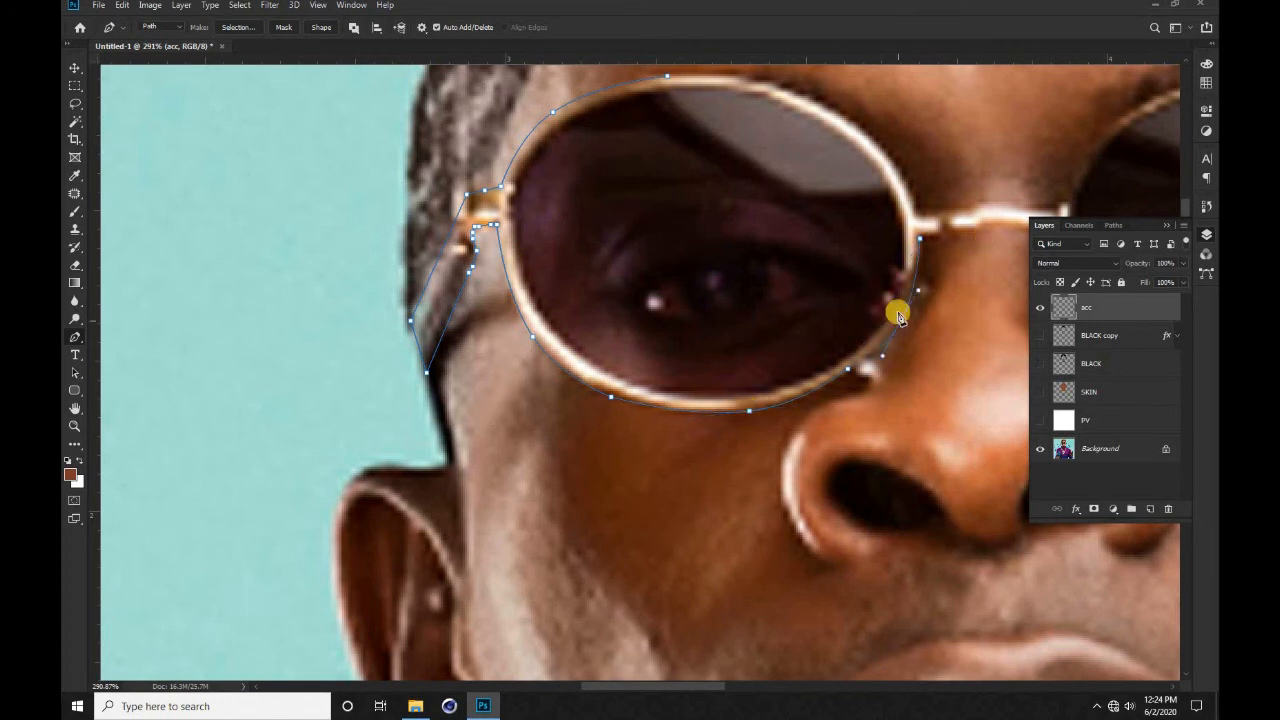
Step: Extend the path under the glasses bridge and around the lower rim of the right-hand lens
{"action": "scroll", "coordinate": [899, 316], "scroll_direction": "down", "scroll_amount": 4}
{"action": "scroll", "coordinate": [773, 283], "scroll_direction": "up", "scroll_amount": 2}
{"action": "left_click_drag", "start_coordinate": [852, 276], "coordinate": [861, 277]}
{"action": "left_click_drag", "start_coordinate": [945, 420], "coordinate": [803, 377]}
{"action": "left_click", "coordinate": [820, 379]}
{"action": "left_click_drag", "start_coordinate": [767, 308], "coordinate": [741, 317]}
{"action": "left_click_drag", "start_coordinate": [998, 357], "coordinate": [782, 386]}
{"action": "left_click", "coordinate": [878, 345]}
Step: Trace the right-hand temple arm of the glasses down to the ear and back to the hinge
{"action": "left_click", "coordinate": [943, 206]}
{"action": "left_click_drag", "start_coordinate": [911, 276], "coordinate": [834, 292]}
{"action": "mouse_move", "coordinate": [905, 402]}
{"action": "left_mouse_down"}
{"action": "mouse_move", "coordinate": [903, 380]}
{"action": "mouse_move", "coordinate": [906, 394]}
{"action": "left_mouse_up"}
{"action": "left_click_drag", "start_coordinate": [889, 334], "coordinate": [914, 313]}
{"action": "left_click", "coordinate": [910, 400]}
{"action": "left_click", "coordinate": [922, 374]}
{"action": "left_click", "coordinate": [876, 256]}
{"action": "left_click", "coordinate": [863, 232]}
{"action": "left_click", "coordinate": [859, 221]}
{"action": "left_click", "coordinate": [854, 211]}
{"action": "left_click", "coordinate": [849, 211]}
{"action": "left_click", "coordinate": [801, 208]}
Step: Trace the upper rim of the right-hand lens from the hinge back to the nose bridge
{"action": "left_click", "coordinate": [655, 105]}
{"action": "left_click", "coordinate": [752, 142]}
{"action": "left_click", "coordinate": [428, 228]}
{"action": "left_click_drag", "start_coordinate": [532, 172], "coordinate": [506, 131]}
{"action": "left_click_drag", "start_coordinate": [656, 105], "coordinate": [658, 107]}
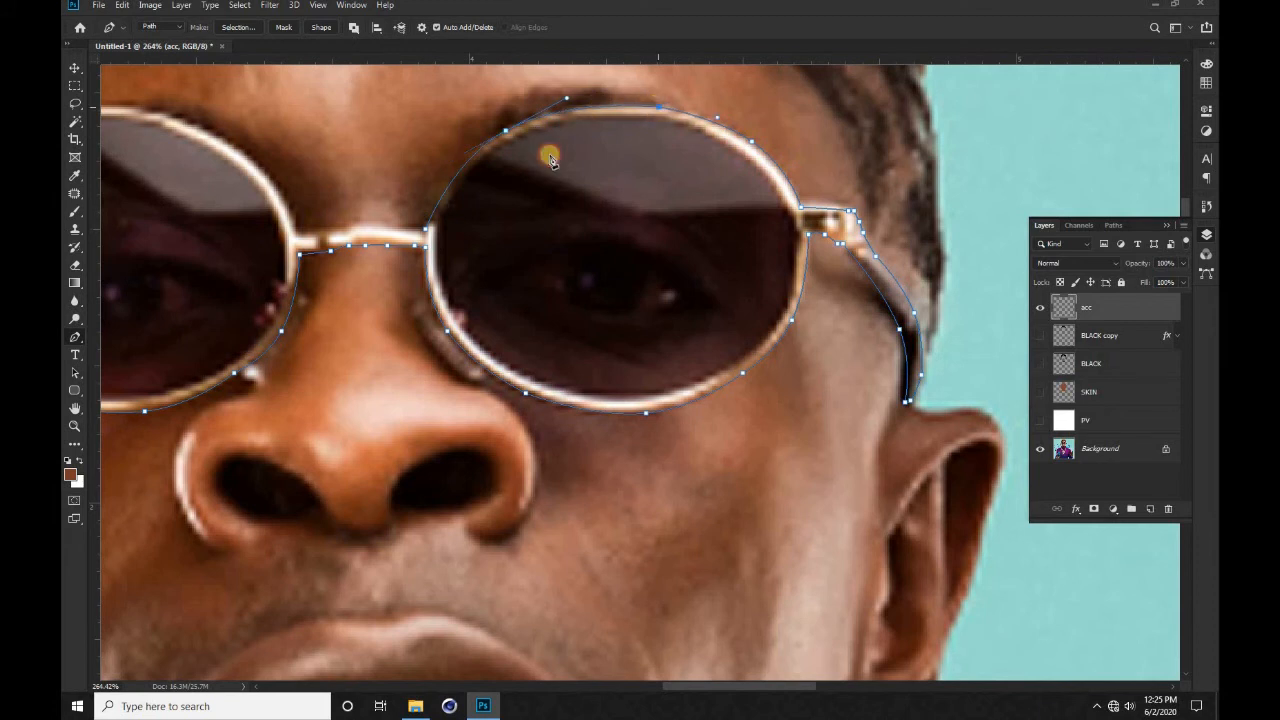
Step: Close the glasses path along the top of the bridge and the upper rim of the left-hand lens
{"action": "left_click", "coordinate": [380, 226]}
{"action": "left_click_drag", "start_coordinate": [349, 228], "coordinate": [555, 295]}
{"action": "left_click", "coordinate": [332, 233]}
{"action": "left_click", "coordinate": [381, 167]}
{"action": "left_click_drag", "start_coordinate": [481, 227], "coordinate": [504, 211]}
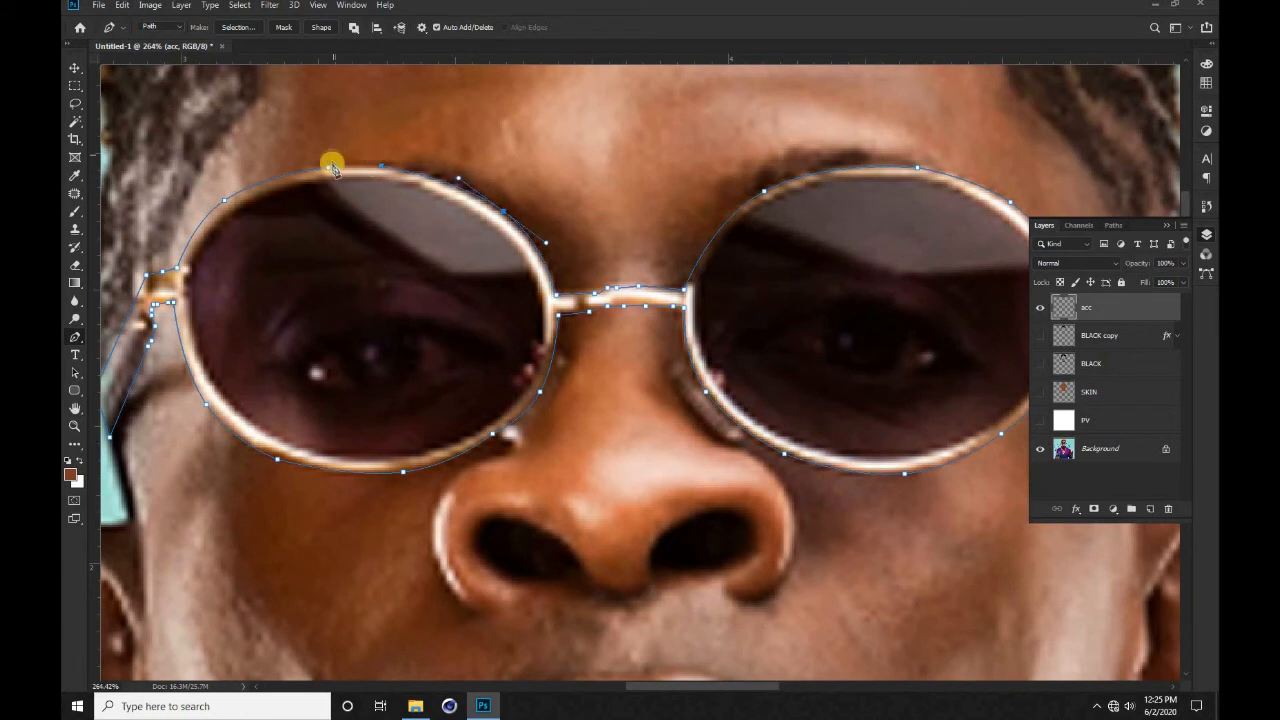
Step: Convert the glasses path to a selection, fill it with the brown foreground colour on the acc layer, and deselect
{"action": "key", "text": "ctrl+Return"}
{"action": "scroll", "coordinate": [338, 183], "scroll_direction": "down", "scroll_amount": 5}
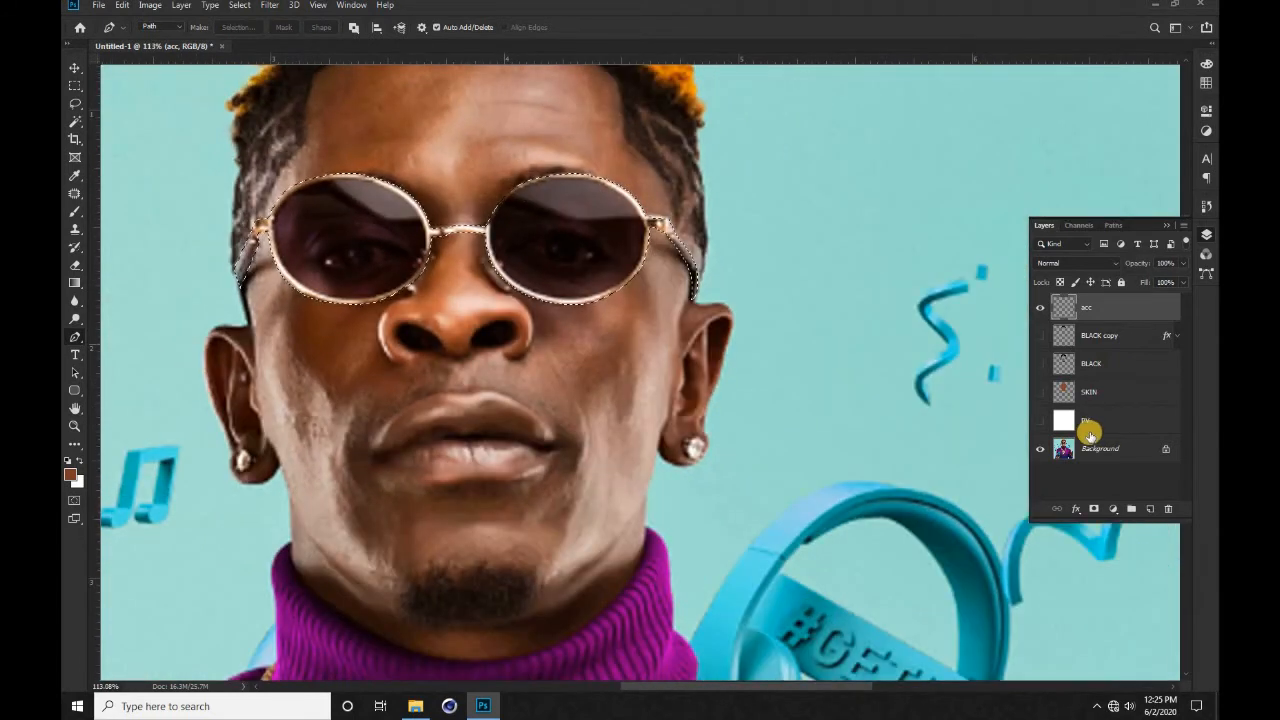
{"action": "key", "text": "alt+BackSpace"}
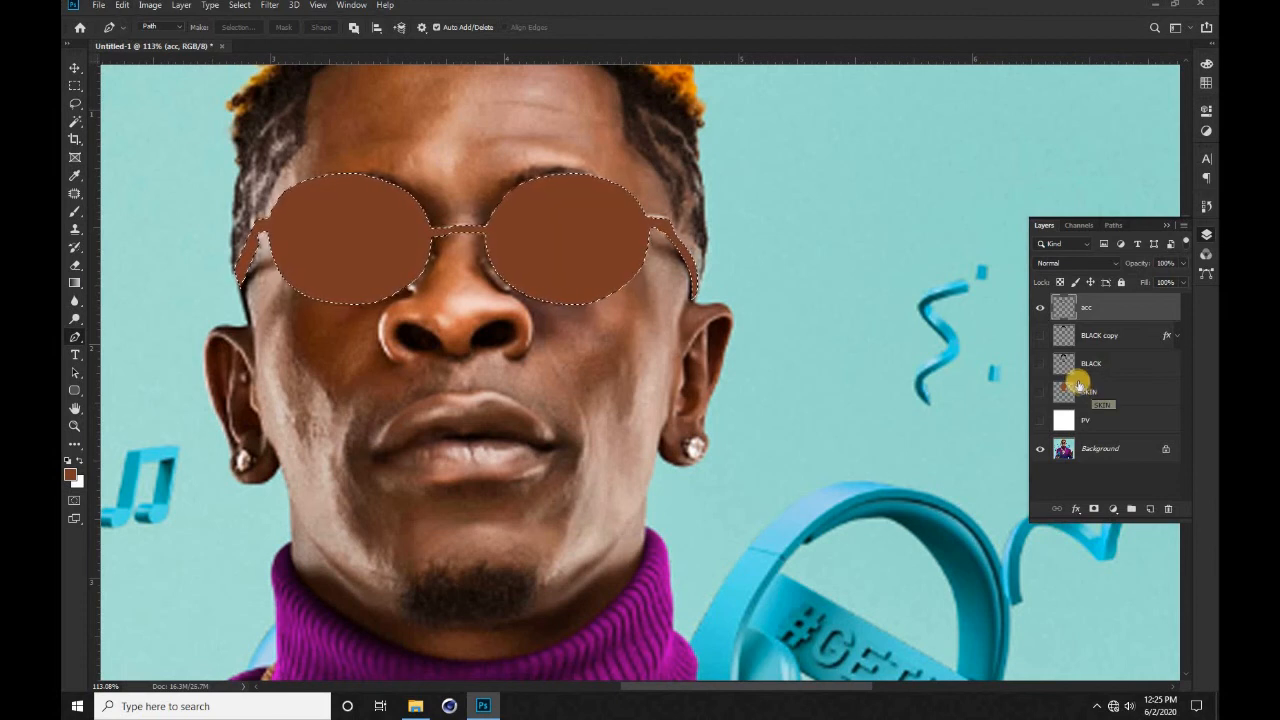
{"action": "key", "text": "ctrl+d"}
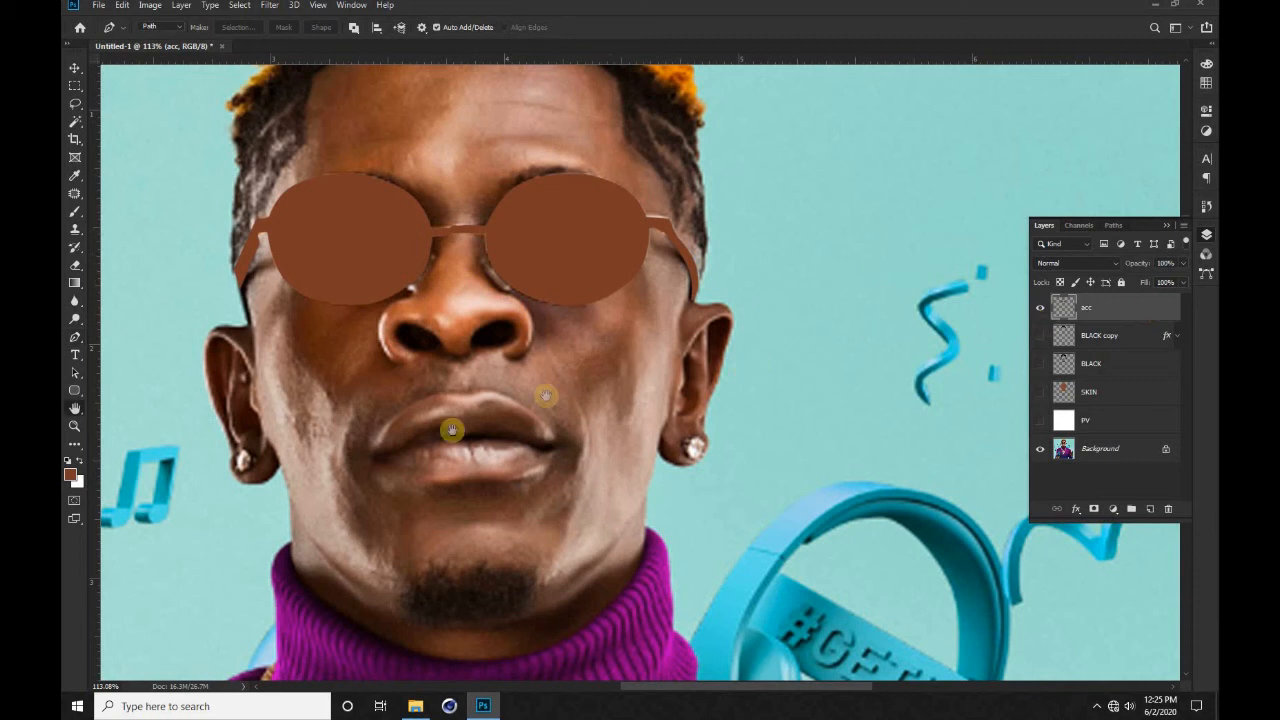
Step: Apply a gold preset Gradient Overlay to the acc layer with Reverse turned off
{"action": "left_click", "coordinate": [722, 331]}
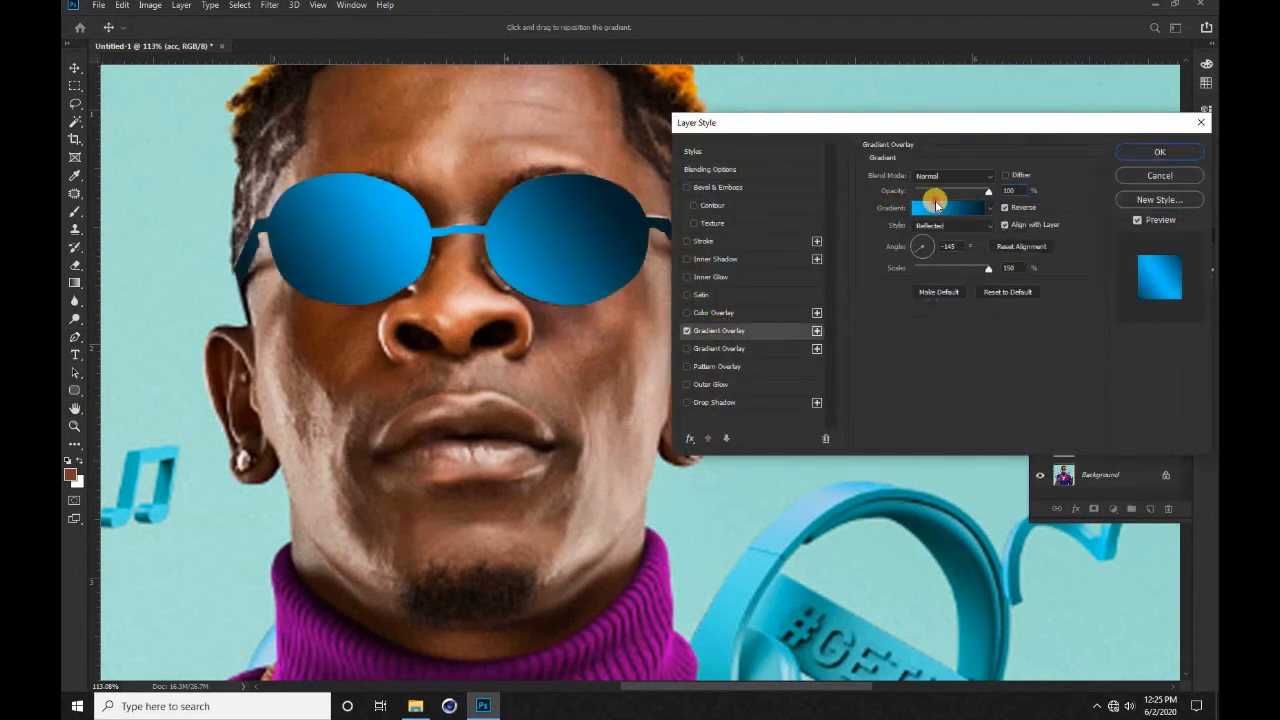
{"action": "left_click", "coordinate": [928, 207]}
{"action": "left_click", "coordinate": [847, 227]}
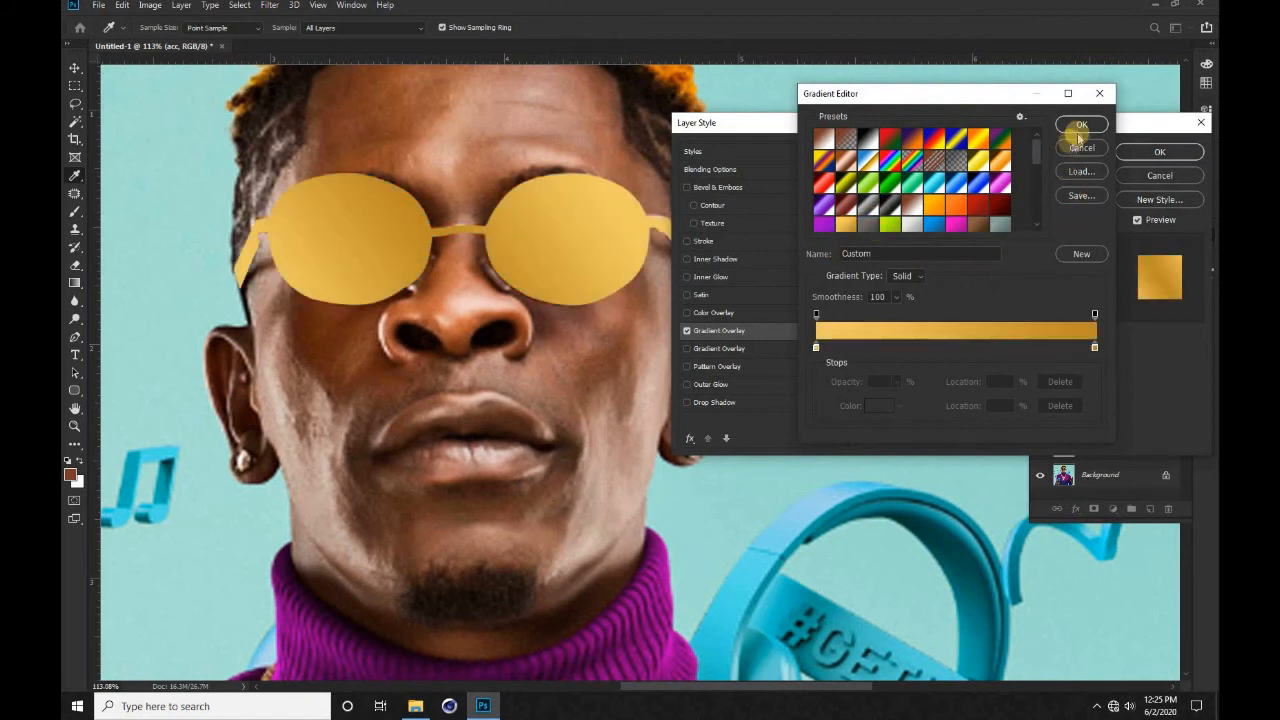
{"action": "left_click", "coordinate": [1081, 125]}
{"action": "left_click", "coordinate": [1005, 208]}
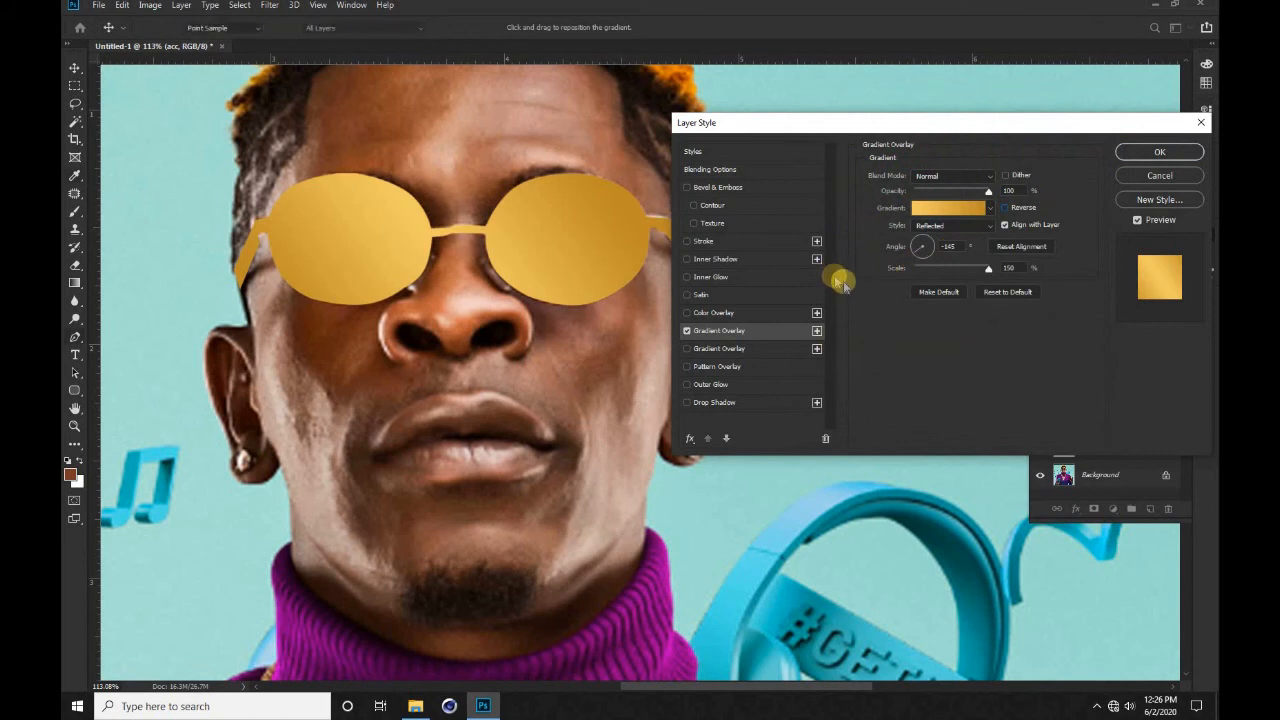
{"action": "key", "text": "Return"}
Step: Hide the acc layer and trace a Pen path around the left-hand temple arm of the glasses
{"action": "key", "text": "p"}
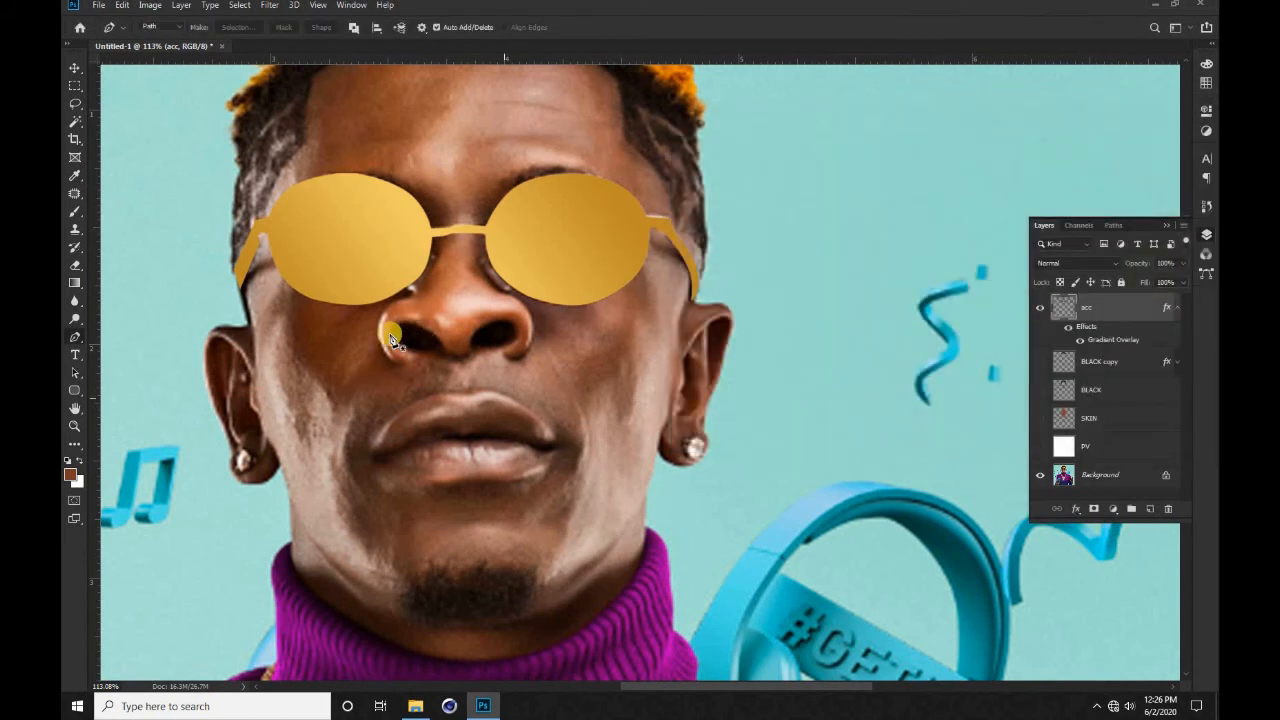
{"action": "scroll", "coordinate": [268, 260], "scroll_direction": "up", "scroll_amount": 3}
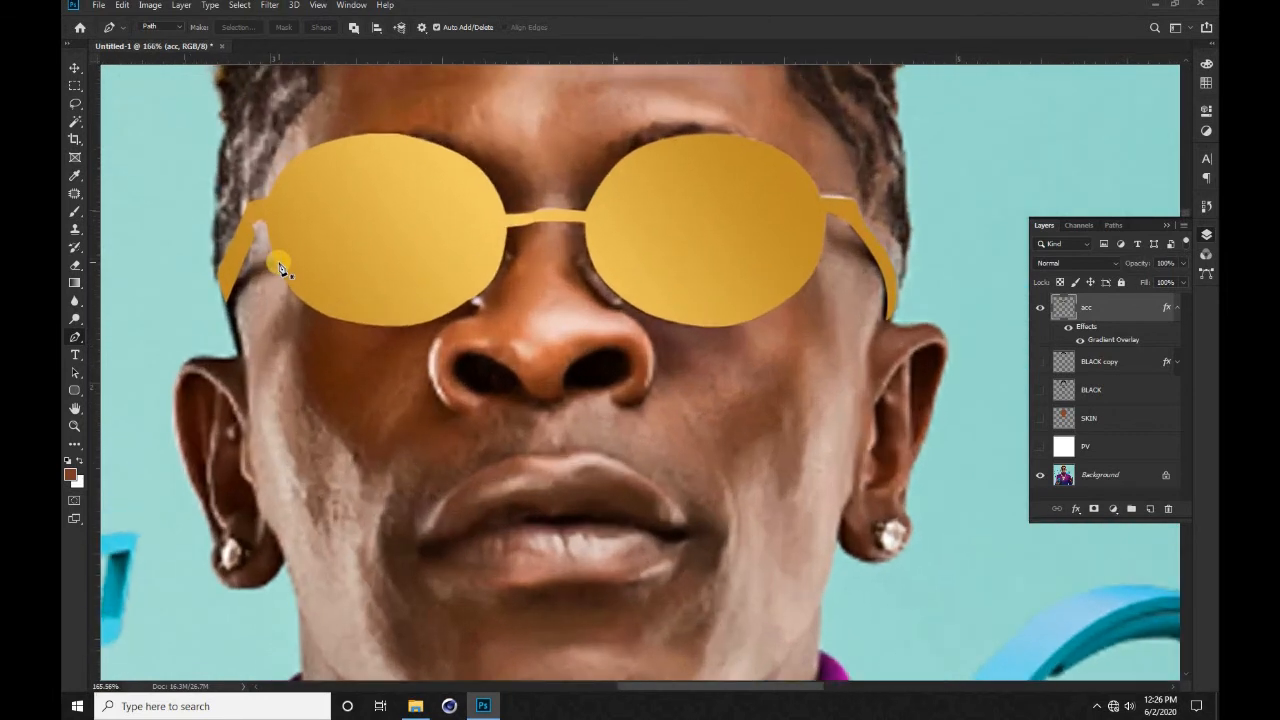
{"action": "left_click", "coordinate": [1041, 308]}
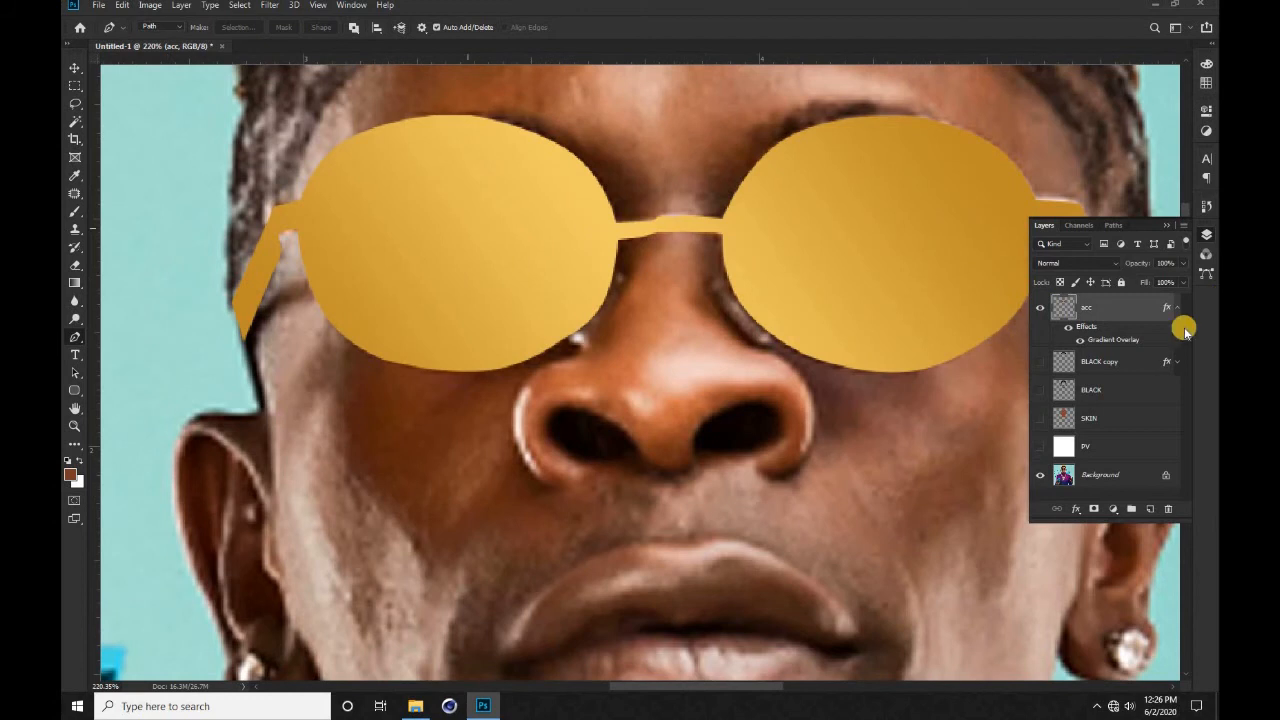
{"action": "left_click", "coordinate": [1040, 308]}
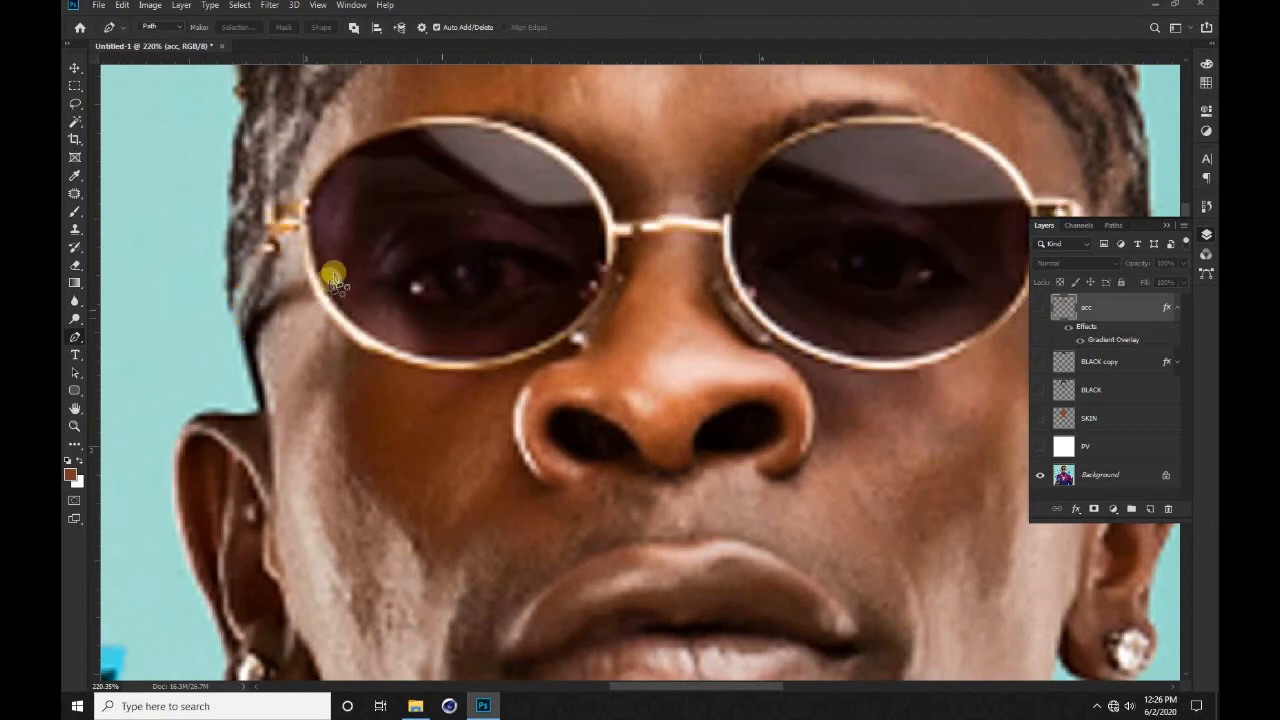
{"action": "left_click", "coordinate": [270, 236]}
{"action": "left_click", "coordinate": [277, 254]}
{"action": "left_click_drag", "start_coordinate": [241, 353], "coordinate": [254, 342]}
{"action": "left_click_drag", "start_coordinate": [199, 201], "coordinate": [214, 199]}
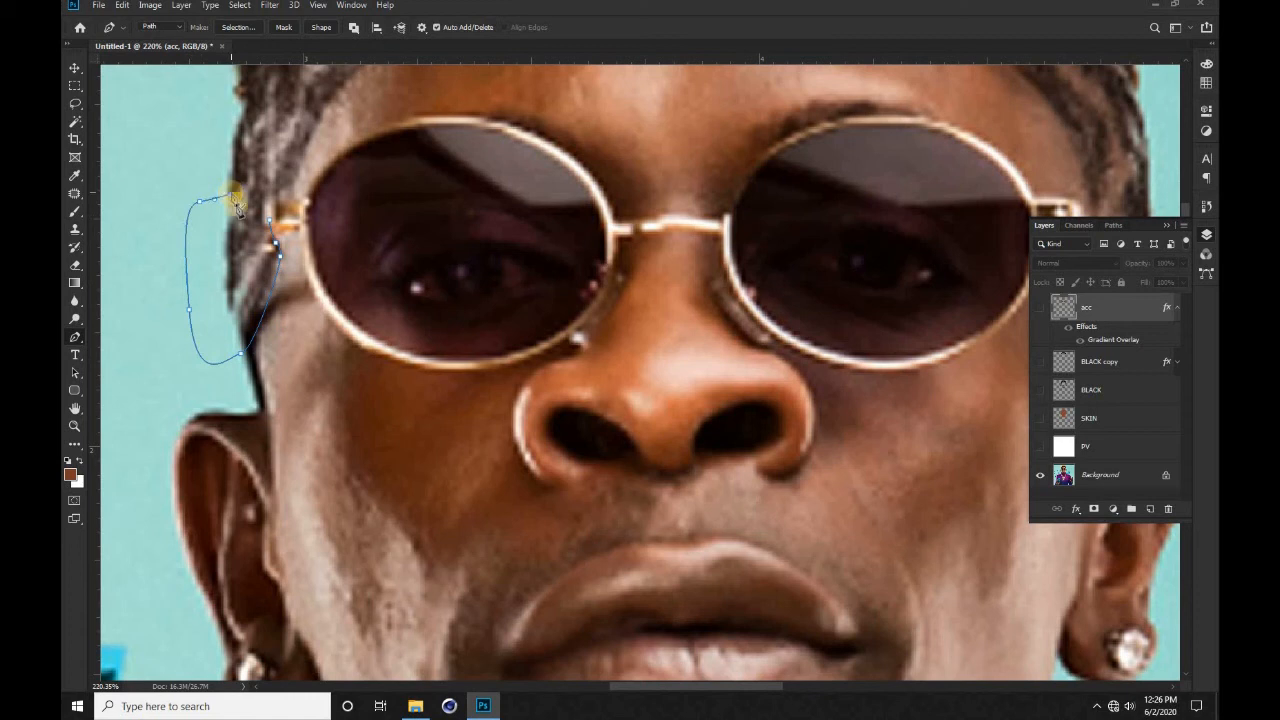
{"action": "scroll", "coordinate": [242, 216], "scroll_direction": "down", "scroll_amount": 1}
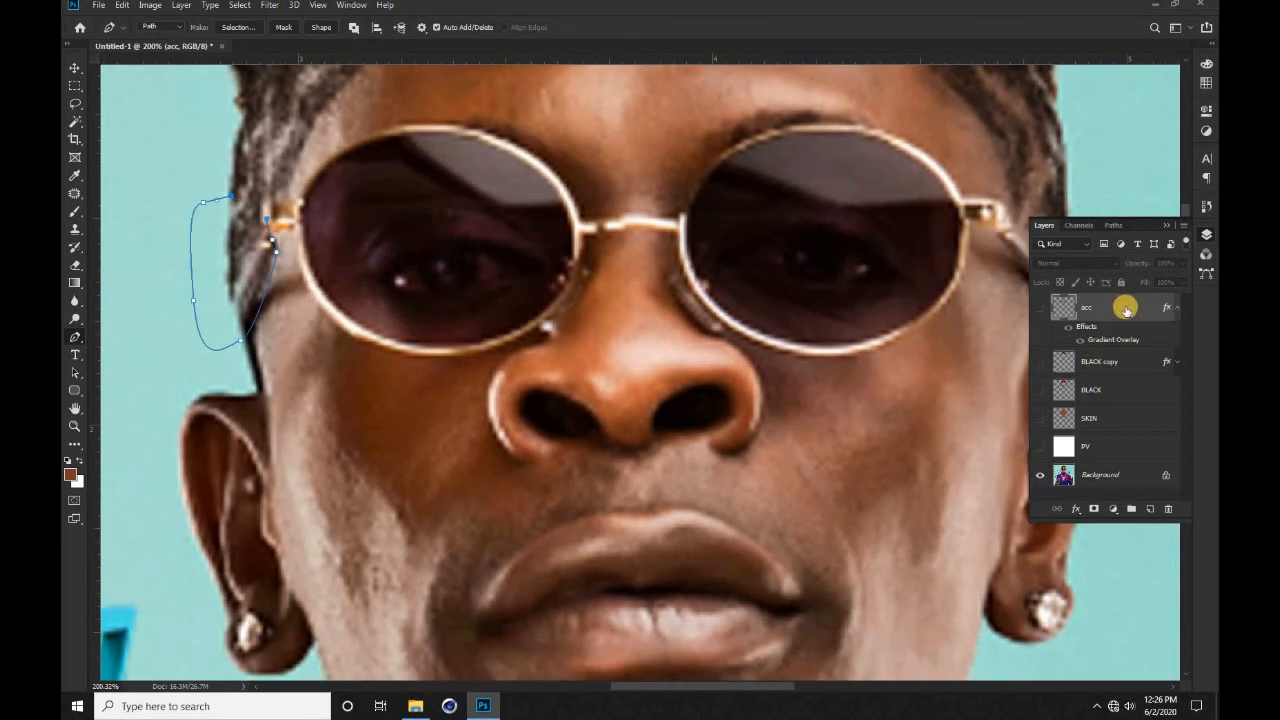
Step: Duplicate the acc layer and keep the original acc layer hidden
{"action": "key", "text": "ctrl+j"}
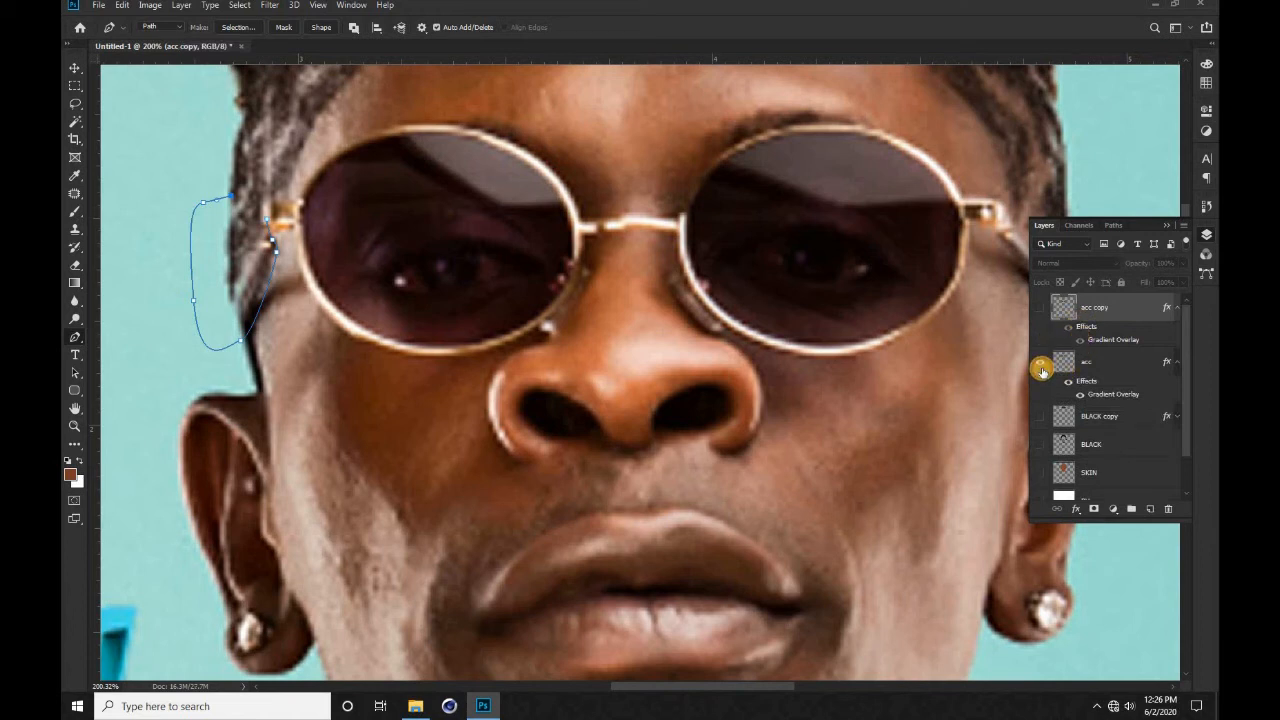
{"action": "left_click", "coordinate": [1041, 369]}
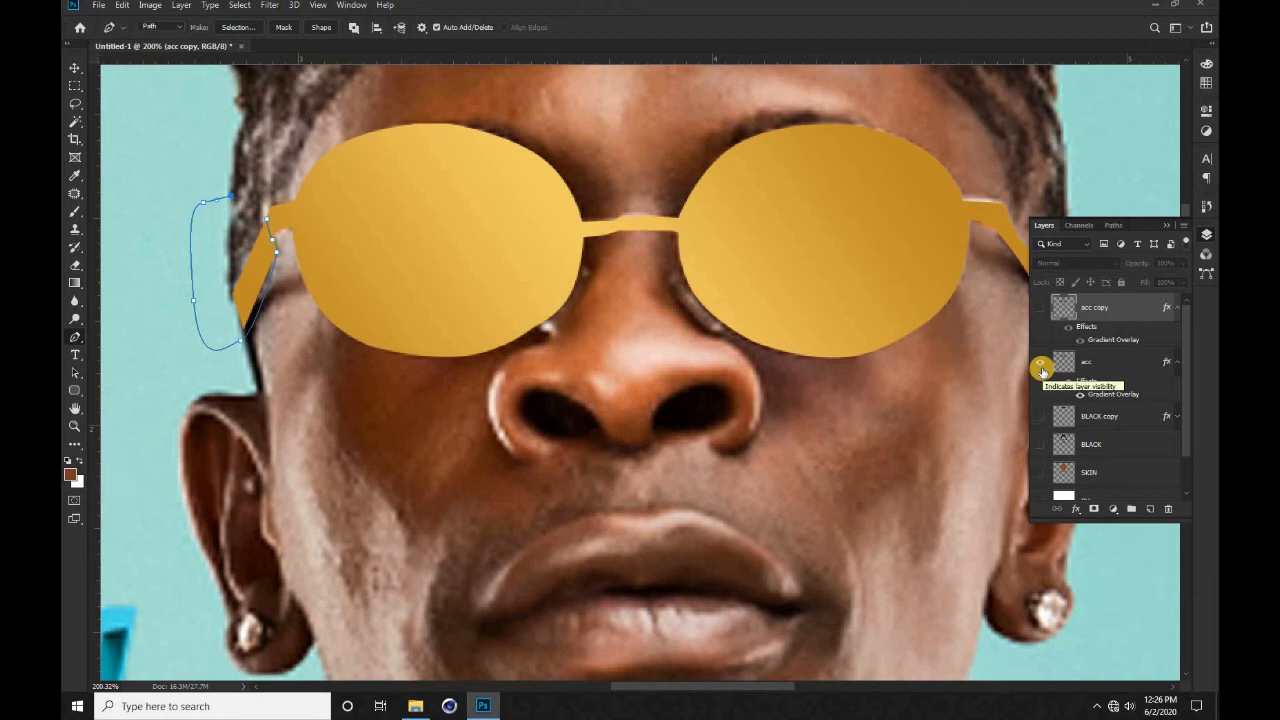
{"action": "left_click", "coordinate": [1041, 369]}
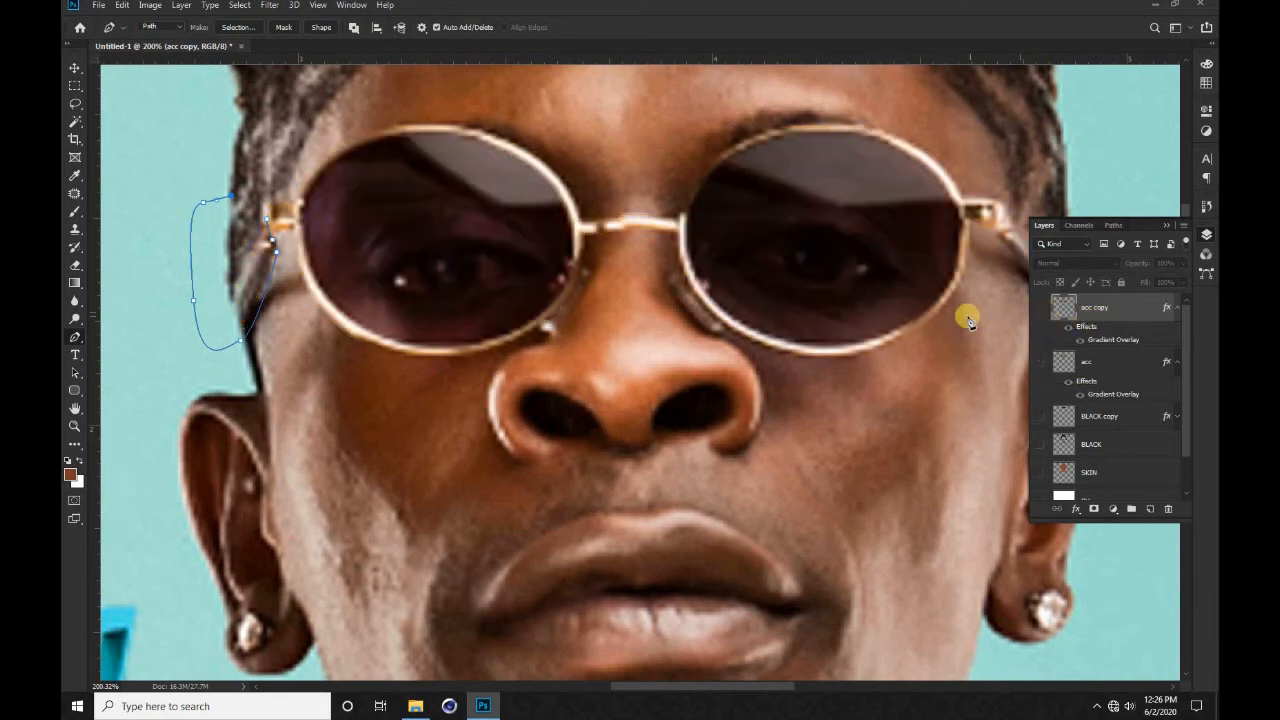
Step: Delete the left-hand temple arm from the acc copy layer, using the traced path as a selection, and deselect
{"action": "key", "text": "ctrl+Return"}
{"action": "left_click", "coordinate": [1040, 308]}
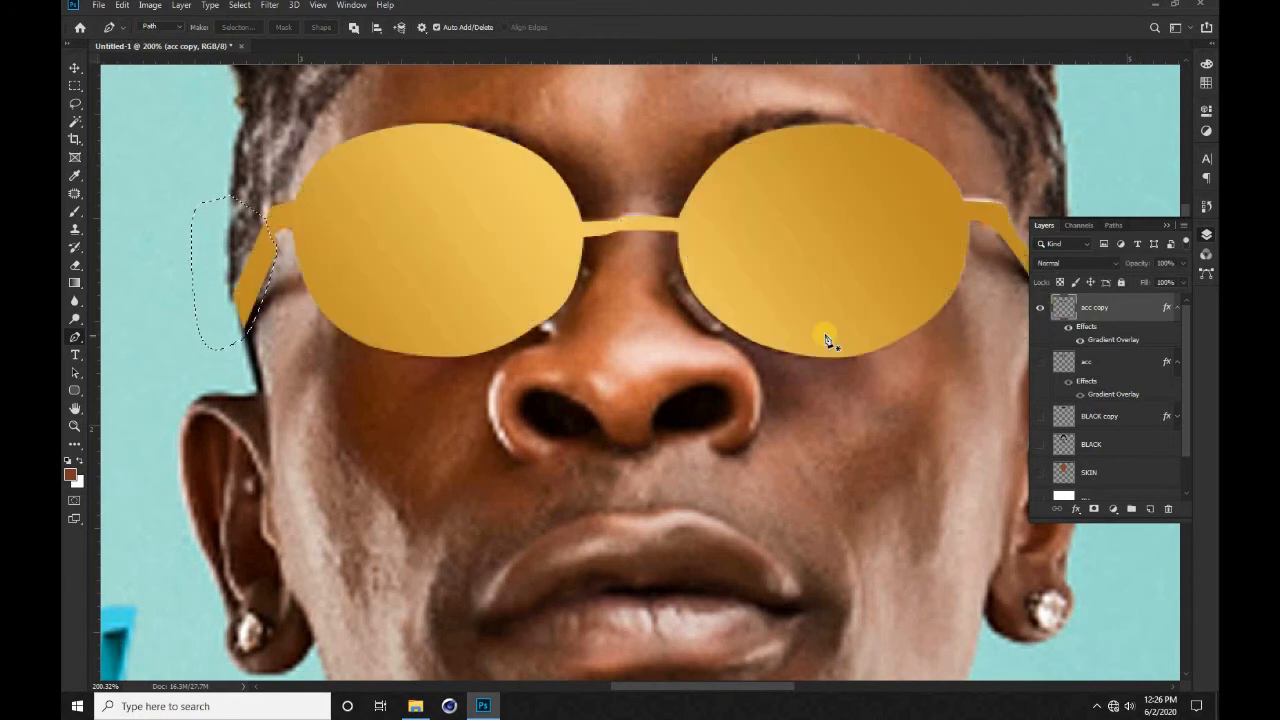
{"action": "key", "text": "Delete"}
{"action": "key", "text": "ctrl+d"}
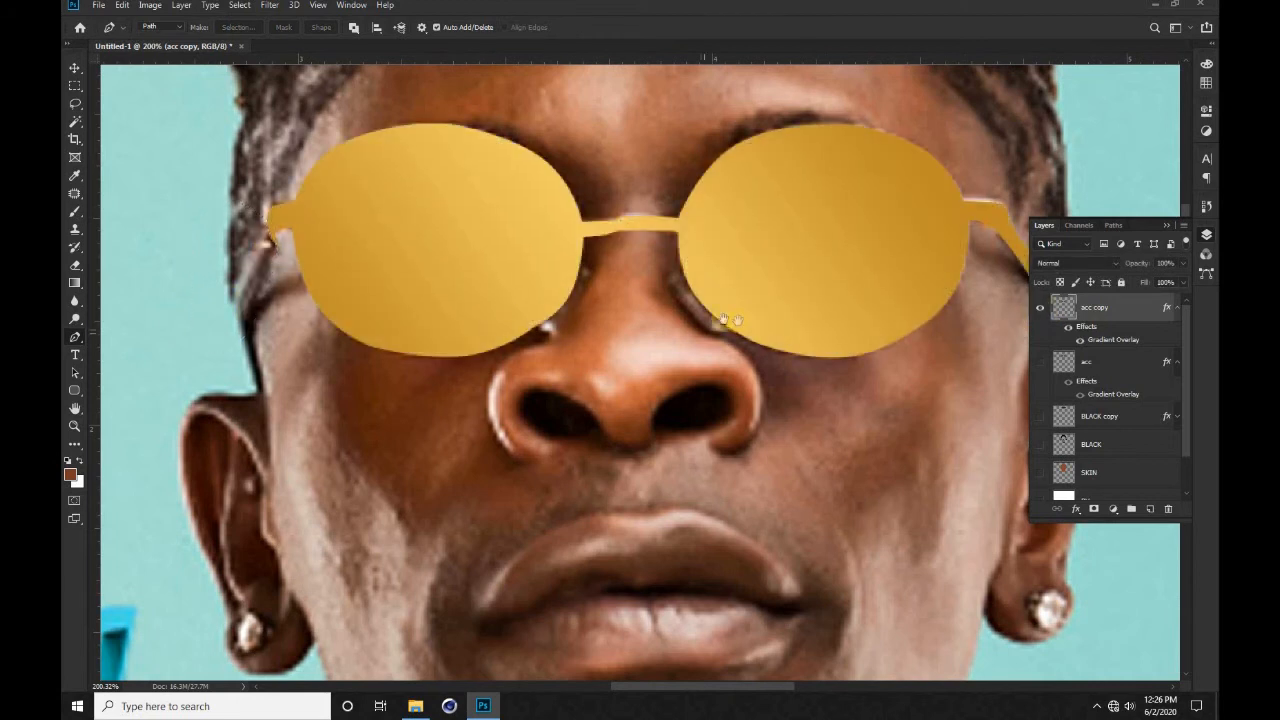
Step: Hide the acc copy layer and trace a Pen path around the right-hand temple arm of the glasses
{"action": "left_click_drag", "start_coordinate": [852, 288], "coordinate": [620, 280]}
{"action": "scroll", "coordinate": [828, 238], "scroll_direction": "up", "scroll_amount": 2}
{"action": "left_click", "coordinate": [1040, 308]}
{"action": "left_click", "coordinate": [768, 210]}
{"action": "left_click_drag", "start_coordinate": [755, 225], "coordinate": [756, 241]}
{"action": "left_click_drag", "start_coordinate": [777, 319], "coordinate": [780, 337]}
{"action": "left_click_drag", "start_coordinate": [862, 226], "coordinate": [886, 266]}
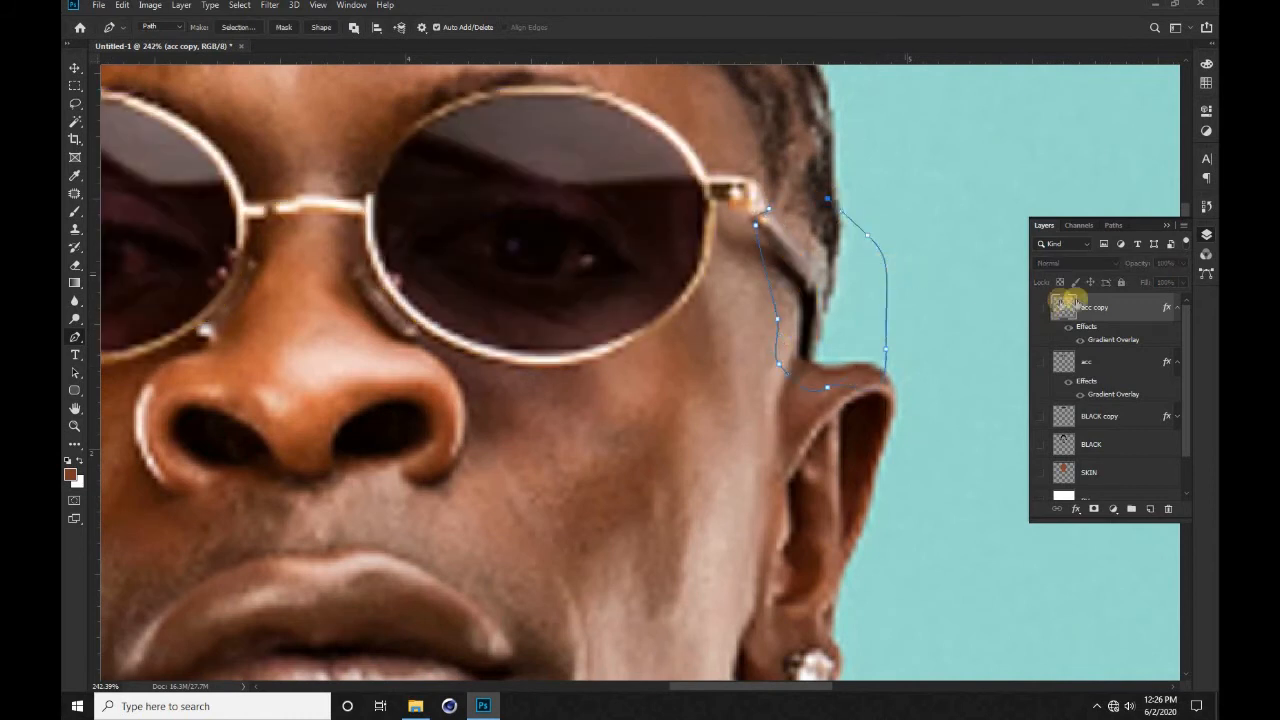
Step: Delete the right-hand temple arm from the acc copy layer via the traced path, and flatten the layer by grouping and merging it
{"action": "key", "text": "ctrl+Return"}
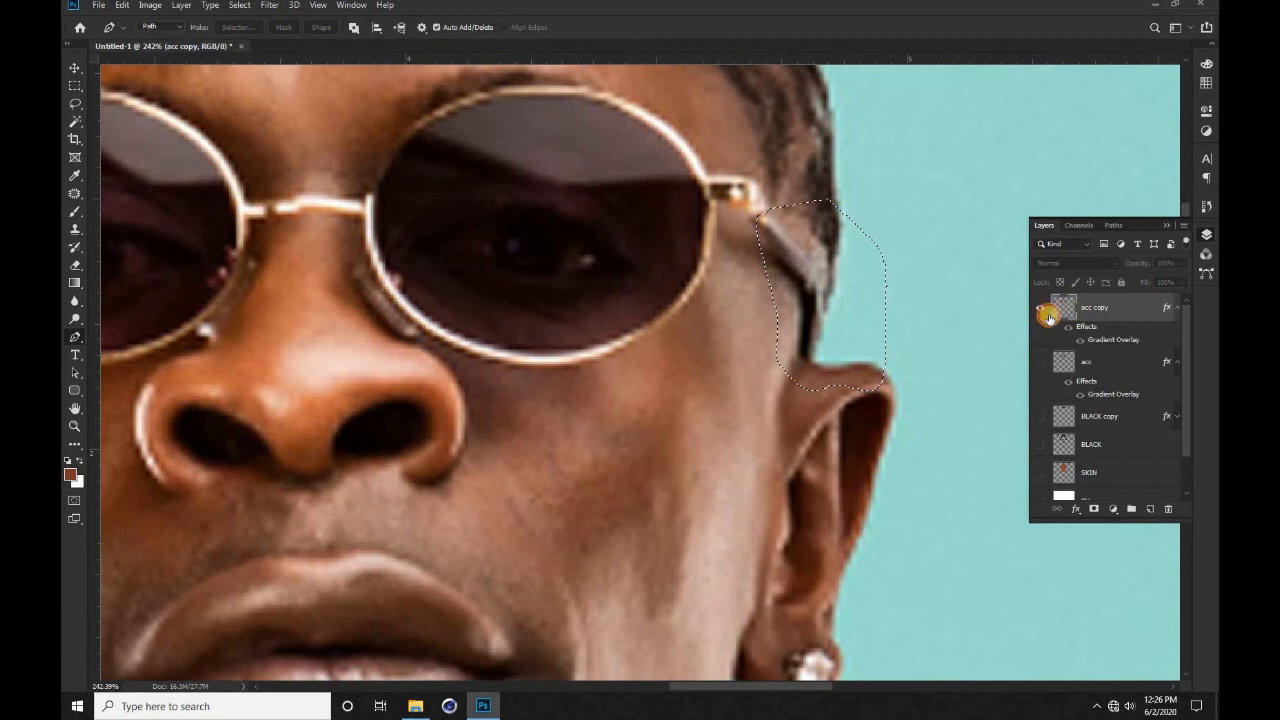
{"action": "left_click", "coordinate": [1047, 315]}
{"action": "scroll", "coordinate": [606, 256], "scroll_direction": "down", "scroll_amount": 3}
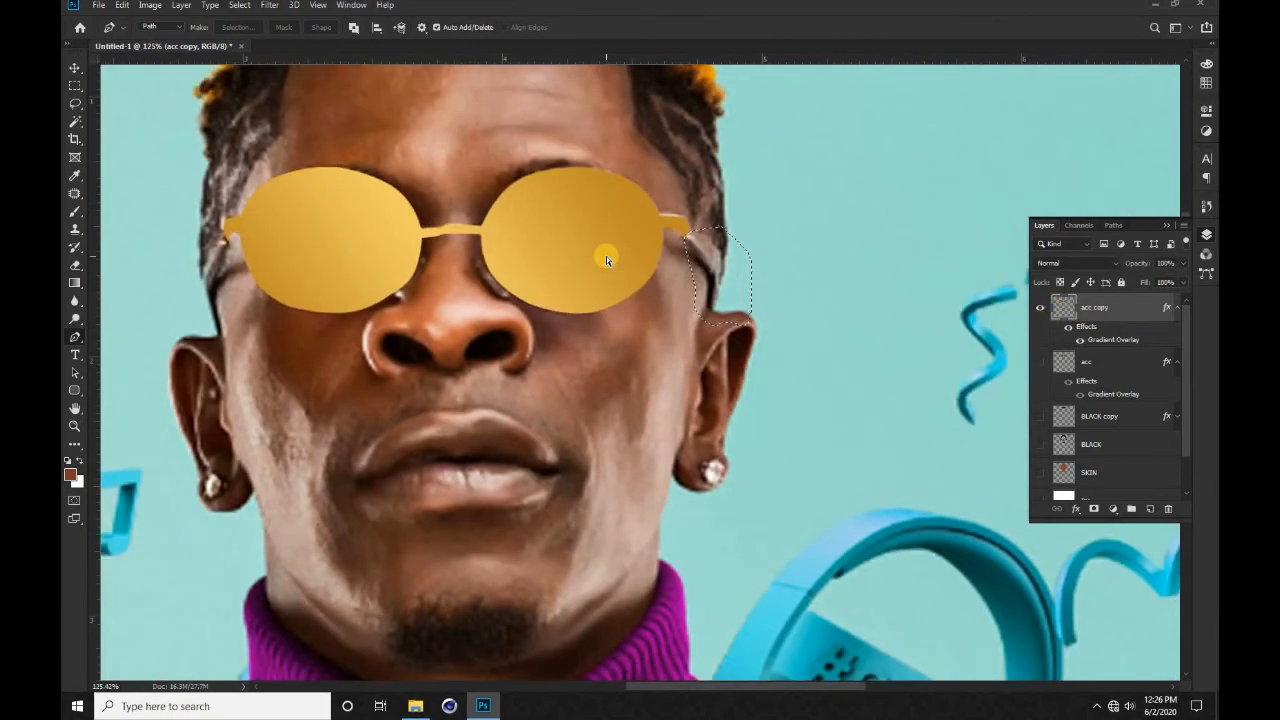
{"action": "key", "text": "ctrl+d"}
{"action": "key", "text": "ctrl+g"}
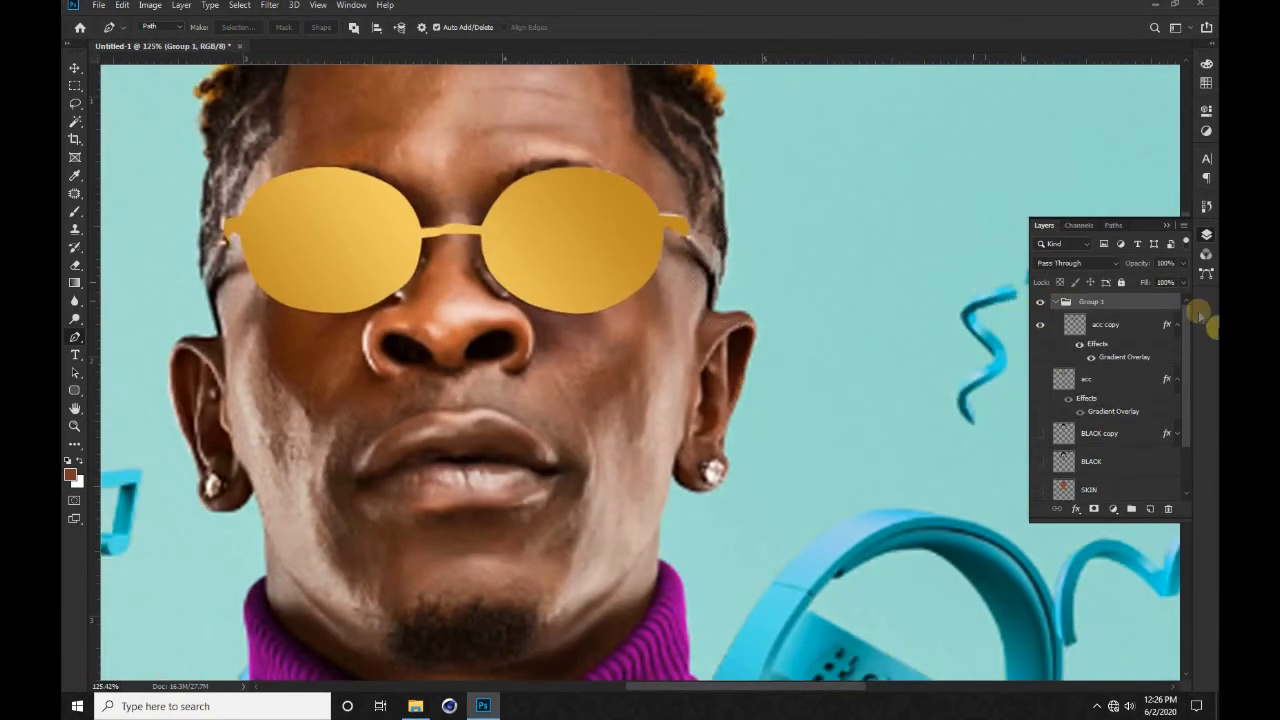
{"action": "key", "text": "ctrl+e"}
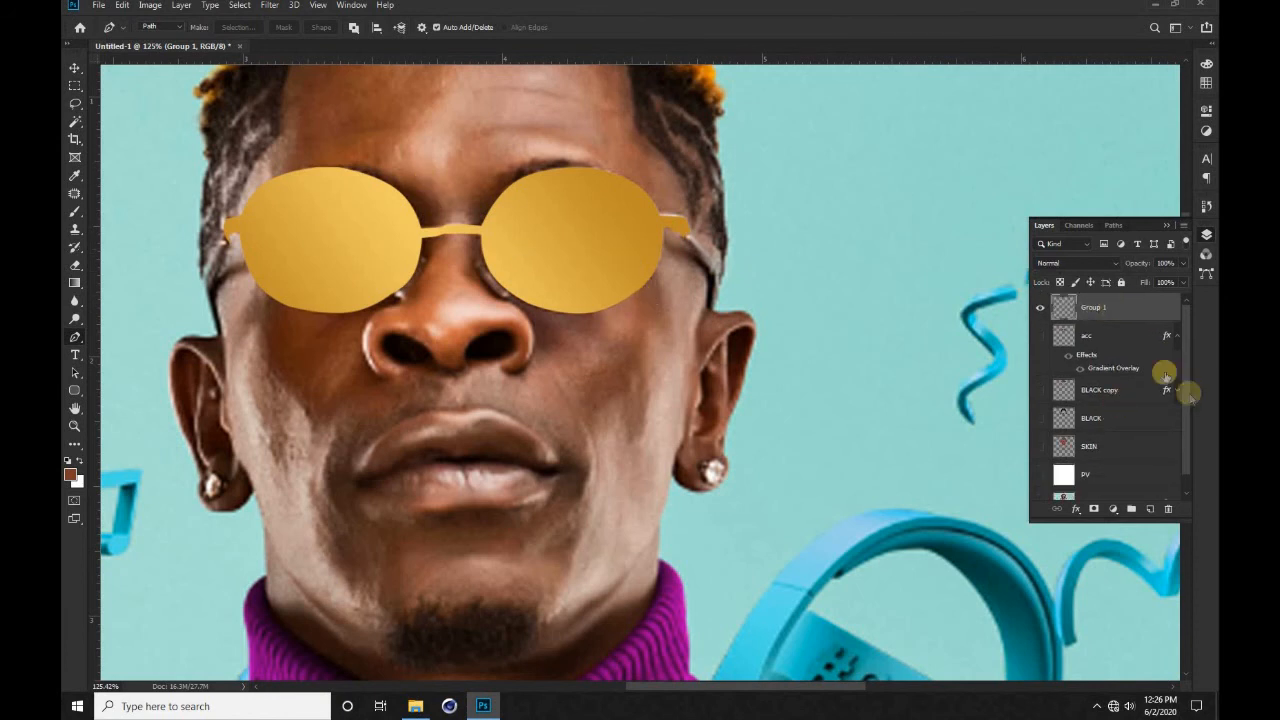
Step: Hide the Group 1 layer and trace the left-hand lens inside its rim from the upper edge around the outer side to the bottom
{"action": "left_click", "coordinate": [1038, 309]}
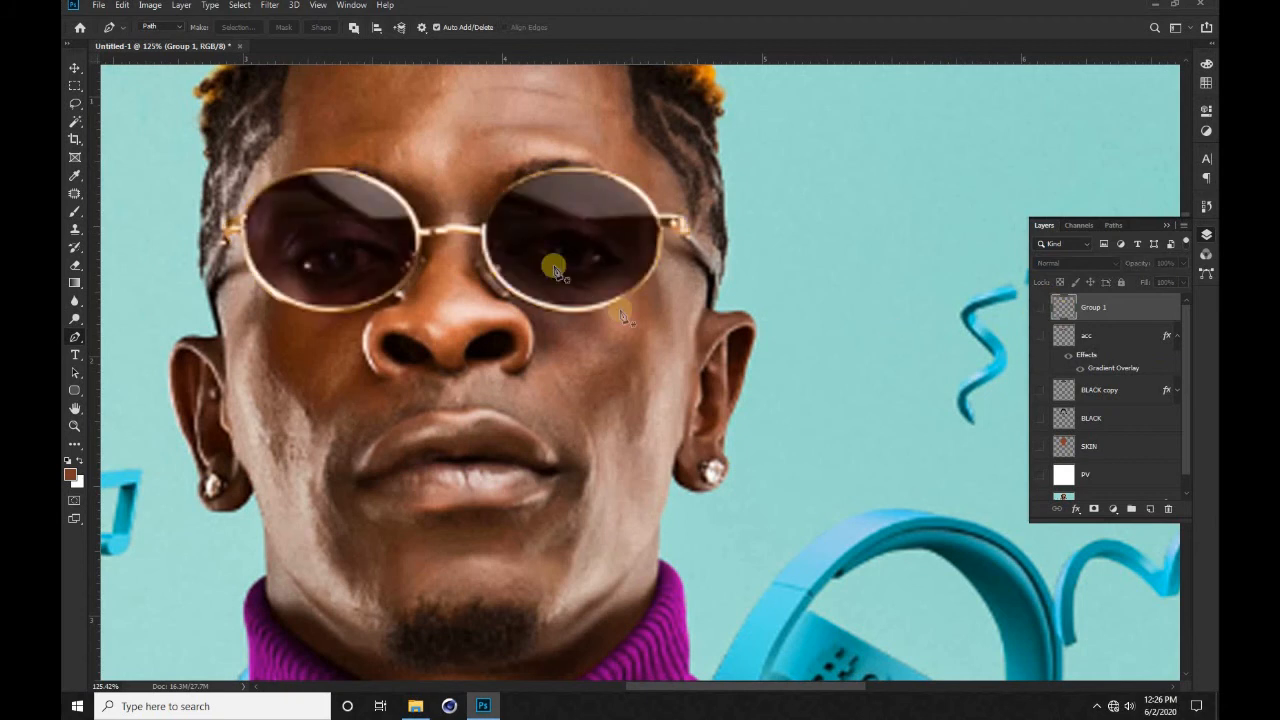
{"action": "scroll", "coordinate": [251, 186], "scroll_direction": "up", "scroll_amount": 4}
{"action": "left_click", "coordinate": [358, 177]}
{"action": "left_click", "coordinate": [212, 290]}
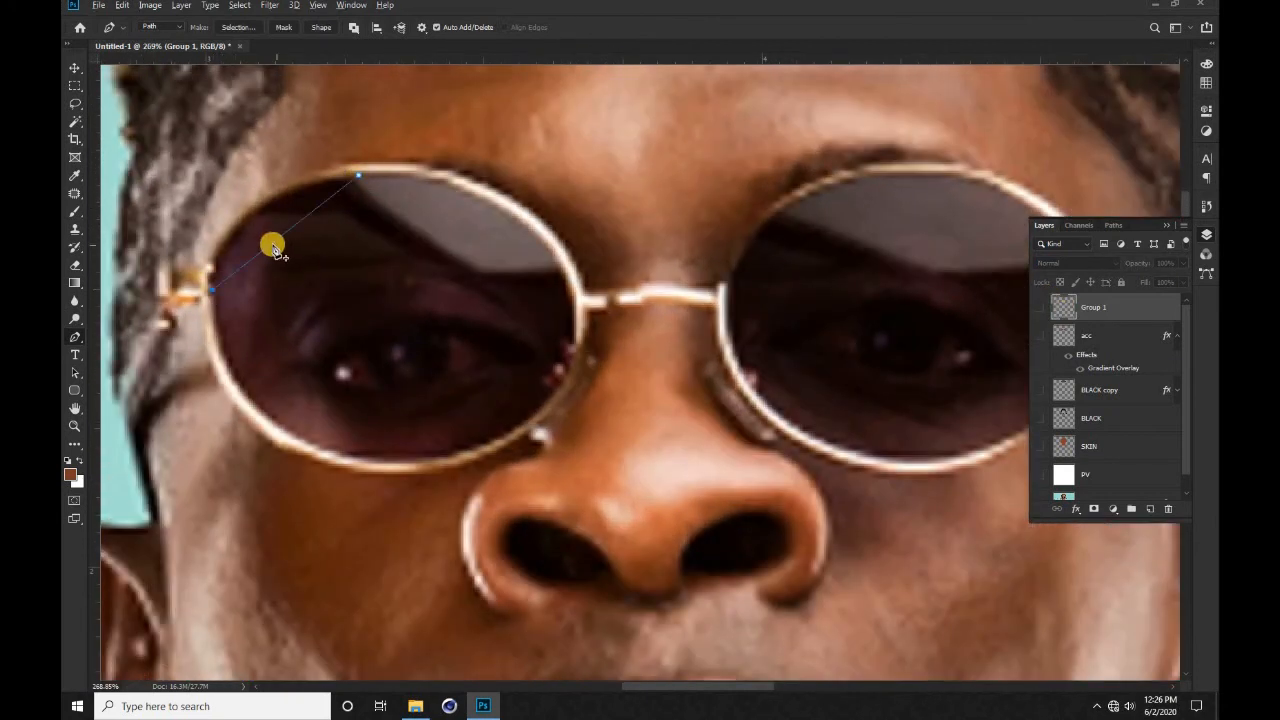
{"action": "left_click_drag", "start_coordinate": [270, 242], "coordinate": [253, 212]}
{"action": "left_click", "coordinate": [341, 452]}
{"action": "left_click_drag", "start_coordinate": [285, 388], "coordinate": [243, 400]}
Step: Close the left-hand lens path along the nose side and upper rim, and convert it to a selection
{"action": "left_click", "coordinate": [565, 373]}
{"action": "left_click_drag", "start_coordinate": [465, 411], "coordinate": [486, 437]}
{"action": "left_click_drag", "start_coordinate": [516, 222], "coordinate": [569, 294]}
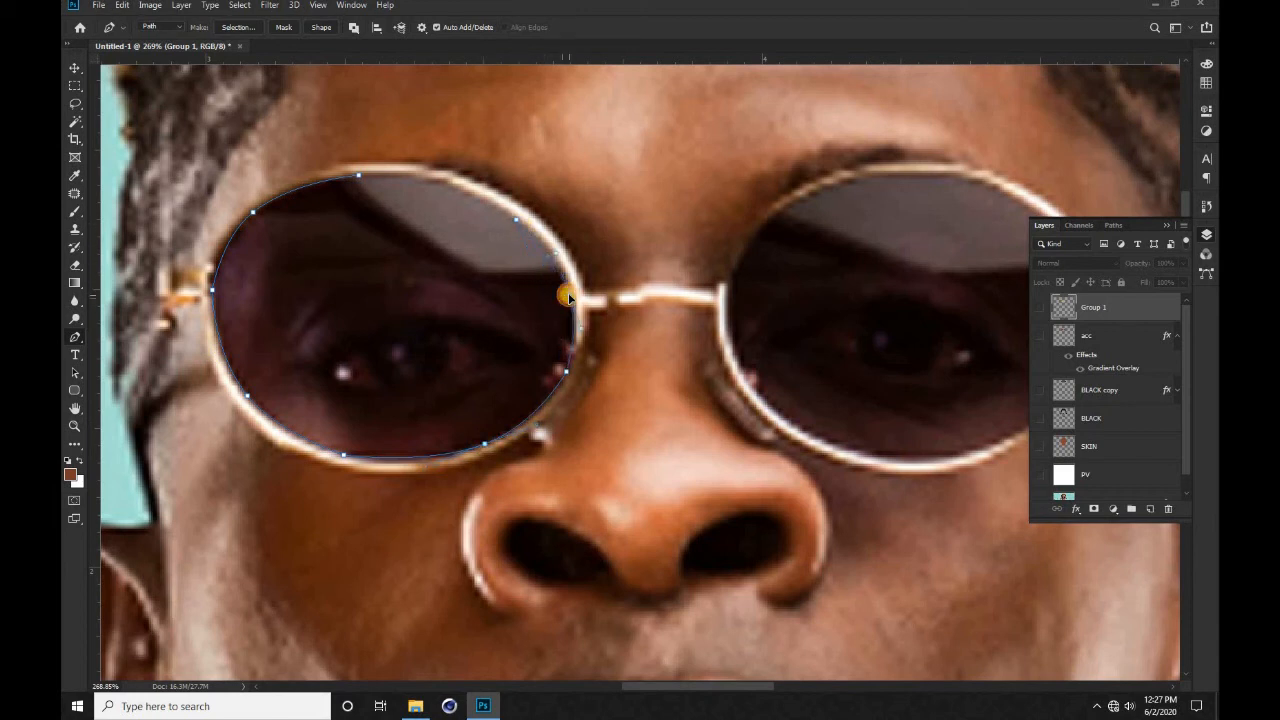
{"action": "left_click_drag", "start_coordinate": [370, 181], "coordinate": [452, 206]}
{"action": "key", "text": "ctrl+Return"}
Step: Cut the left-hand lens from Group 1 onto its own layer, nudge it down and hide it
{"action": "scroll", "coordinate": [735, 297], "scroll_direction": "down", "scroll_amount": 3}
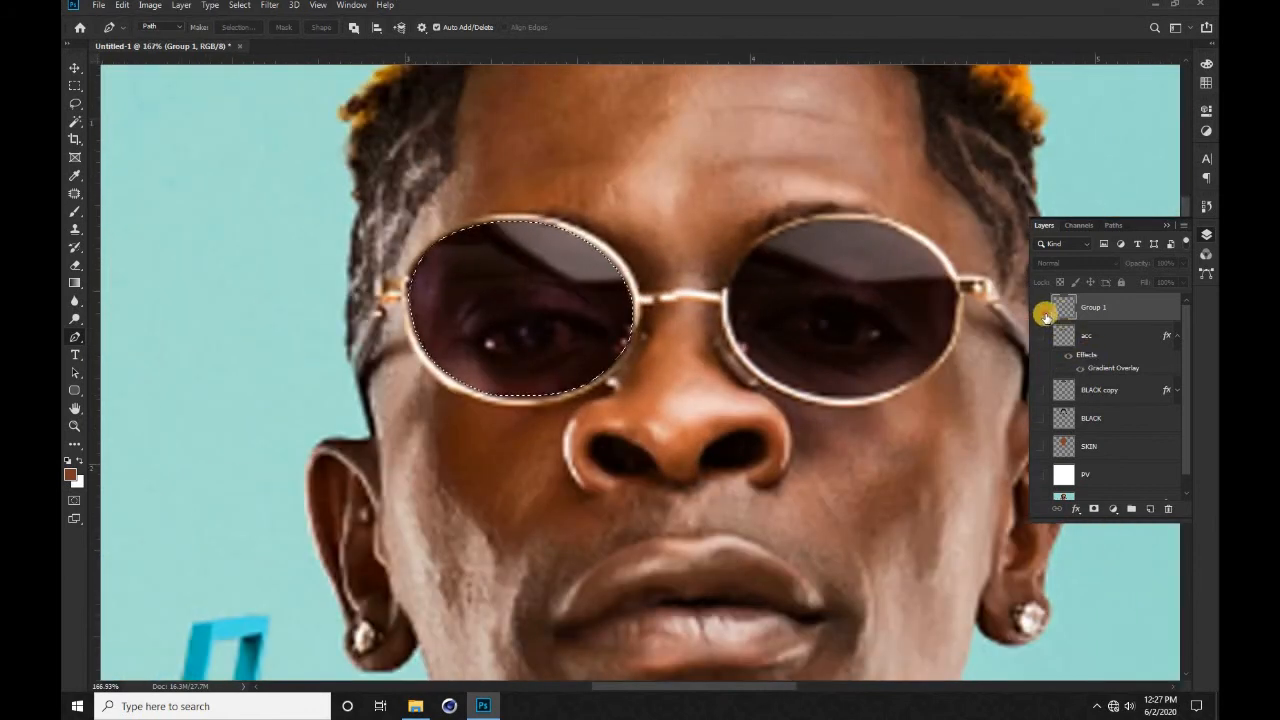
{"action": "left_click", "coordinate": [1042, 310]}
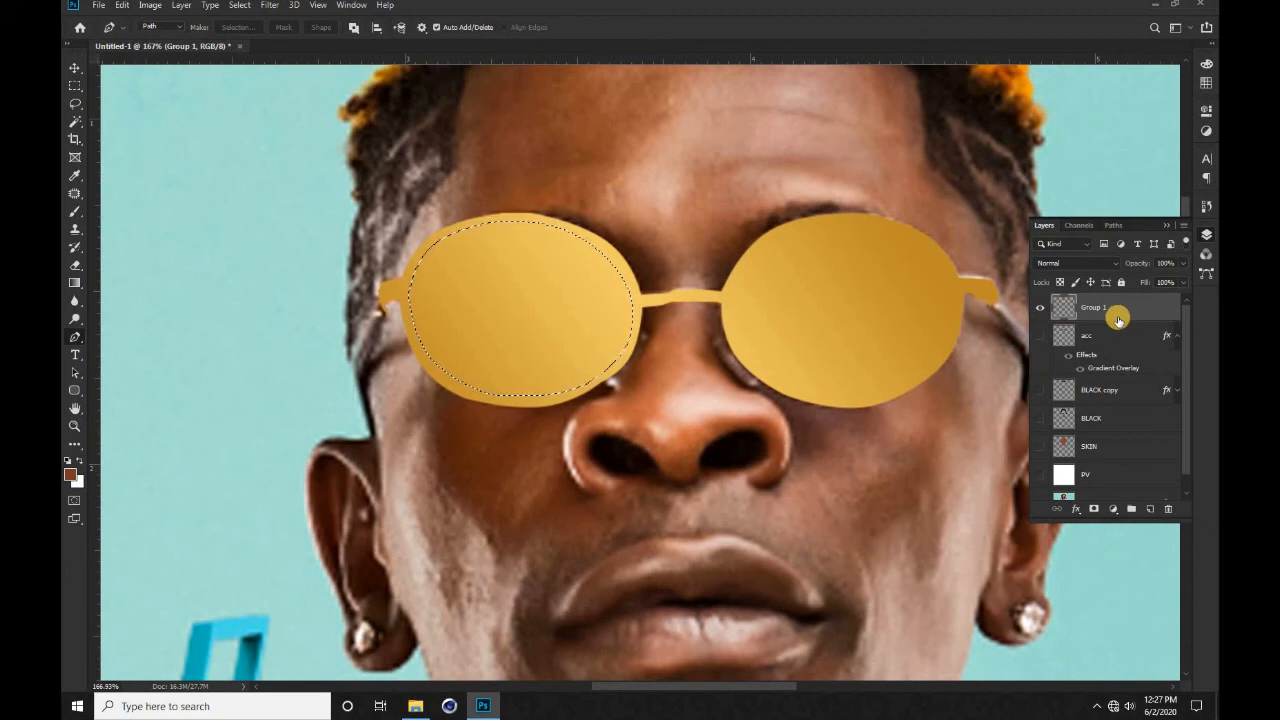
{"action": "key", "text": "ctrl+j"}
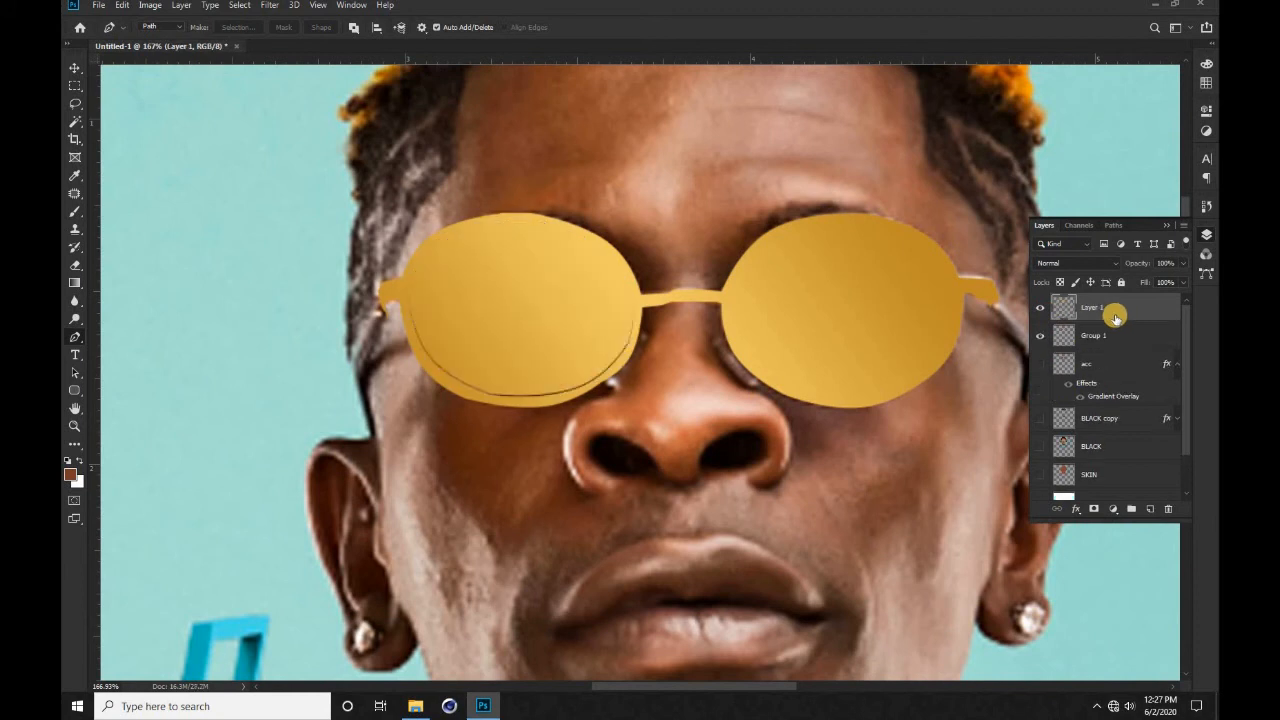
{"action": "key", "text": "v"}
{"action": "key", "text": "Down"}
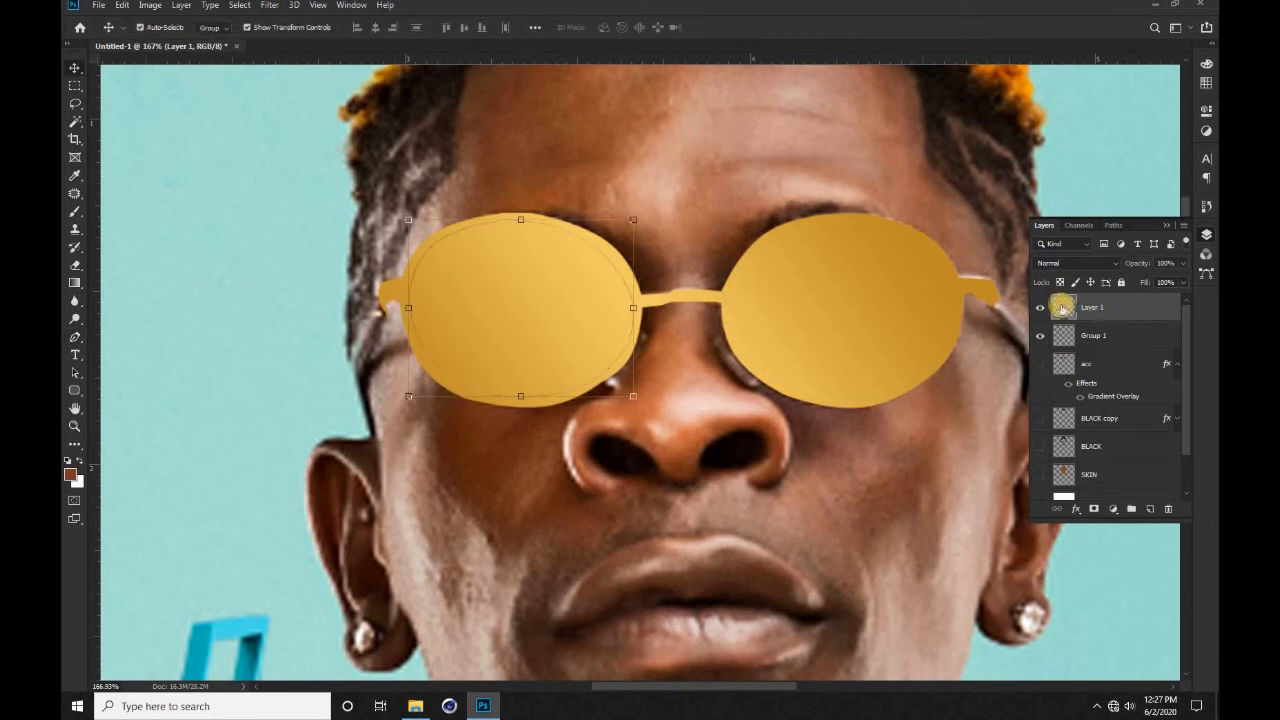
{"action": "left_click", "coordinate": [1041, 308]}
{"action": "left_click", "coordinate": [1108, 335]}
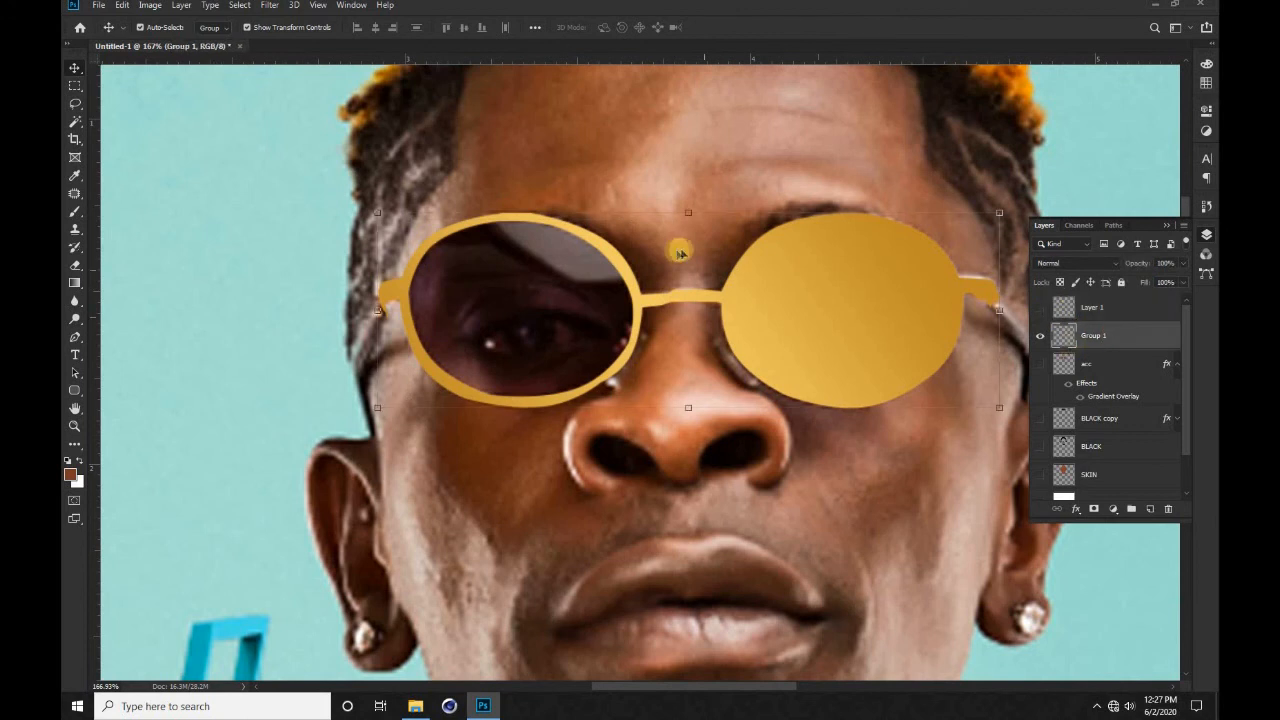
Step: Hide the Group 1 layer and trace the right-hand lens inside its rim from the top around the nose side to the bottom
{"action": "left_click", "coordinate": [1040, 335]}
{"action": "scroll", "coordinate": [869, 243], "scroll_direction": "up", "scroll_amount": 3}
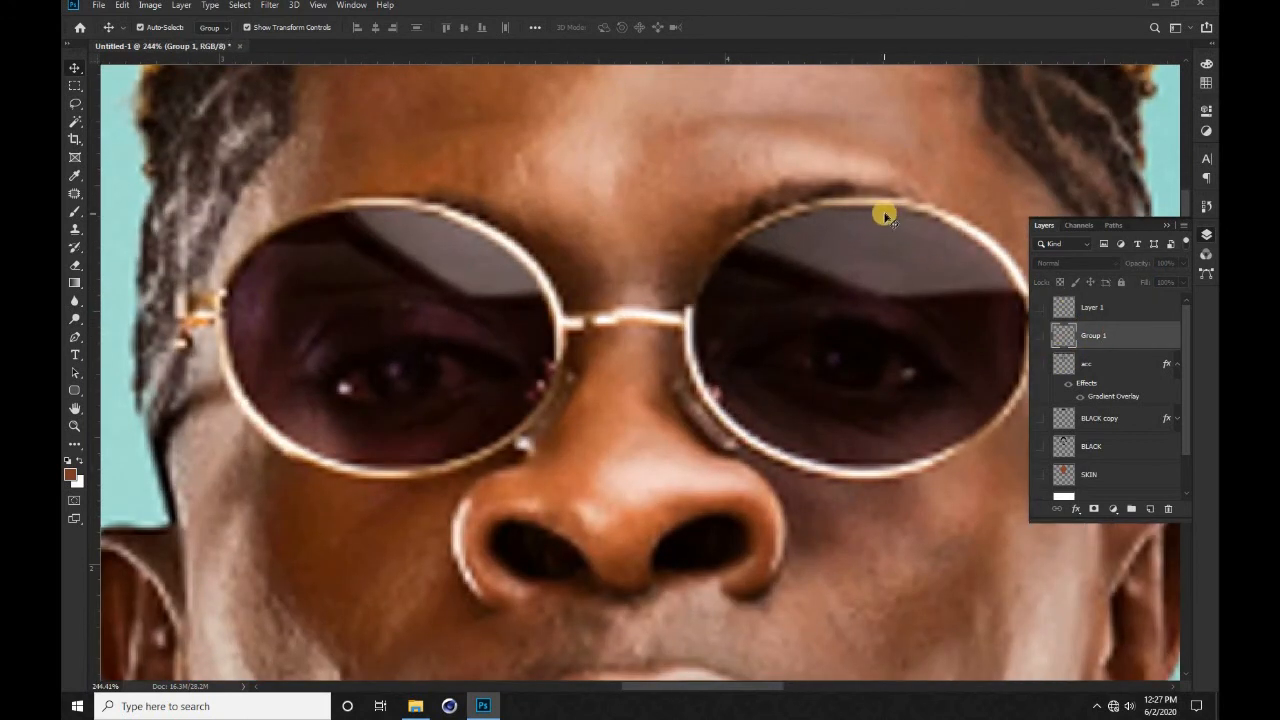
{"action": "key", "text": "p"}
{"action": "left_click", "coordinate": [888, 211]}
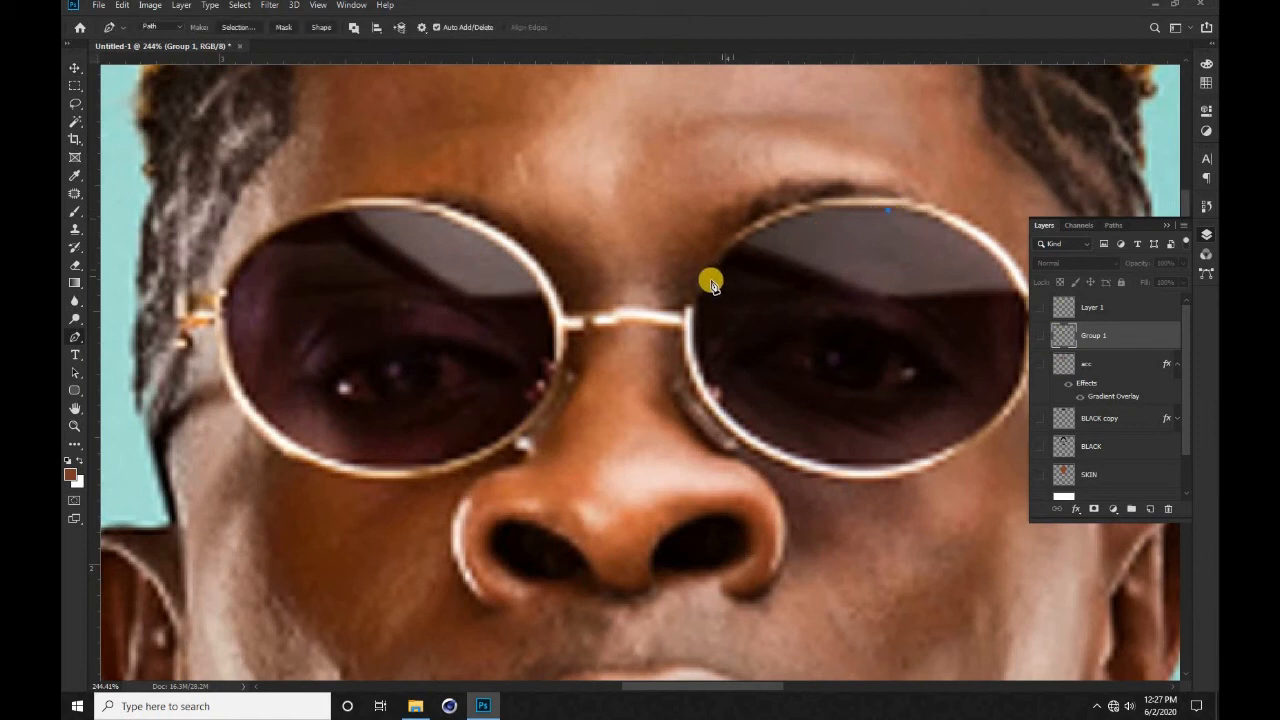
{"action": "left_click", "coordinate": [707, 283]}
{"action": "left_click_drag", "start_coordinate": [801, 246], "coordinate": [786, 216]}
{"action": "left_click_drag", "start_coordinate": [722, 410], "coordinate": [697, 343]}
{"action": "left_click", "coordinate": [923, 459]}
{"action": "left_click_drag", "start_coordinate": [824, 432], "coordinate": [816, 461]}
Step: Close the right-hand lens path along the outer side and upper rim, and convert it to a selection
{"action": "left_click_drag", "start_coordinate": [800, 408], "coordinate": [623, 397]}
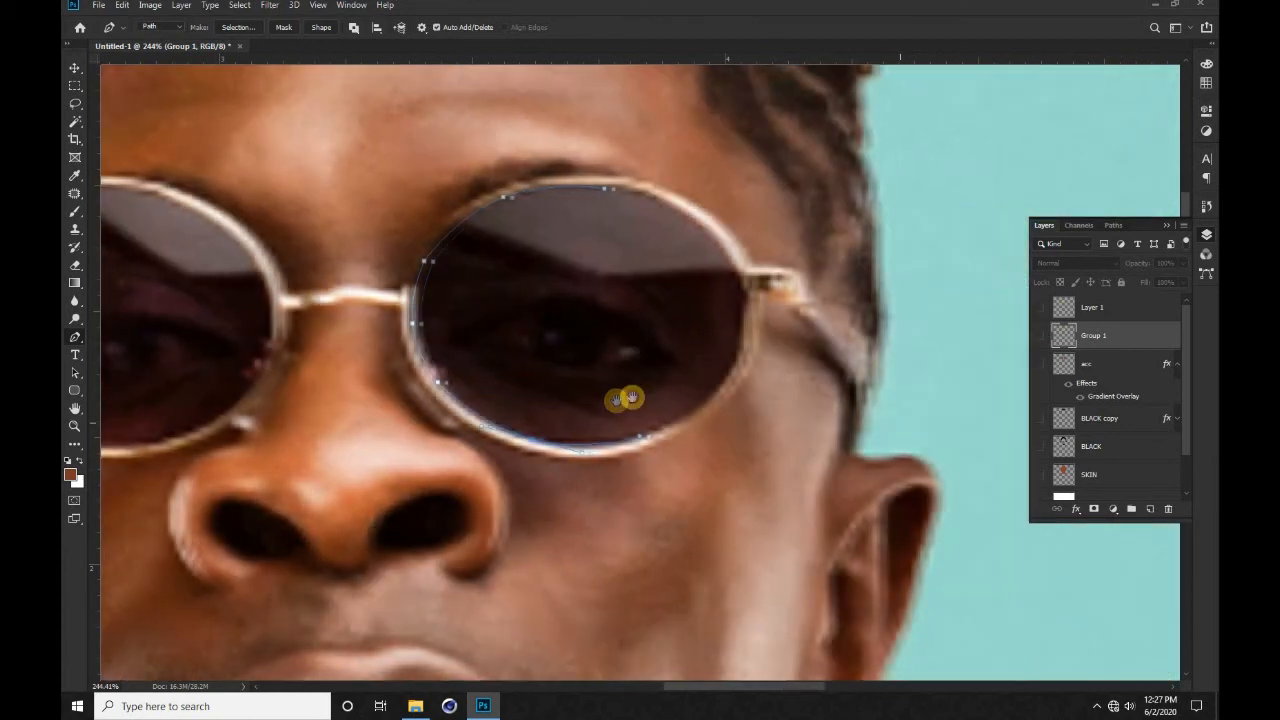
{"action": "left_click", "coordinate": [743, 313]}
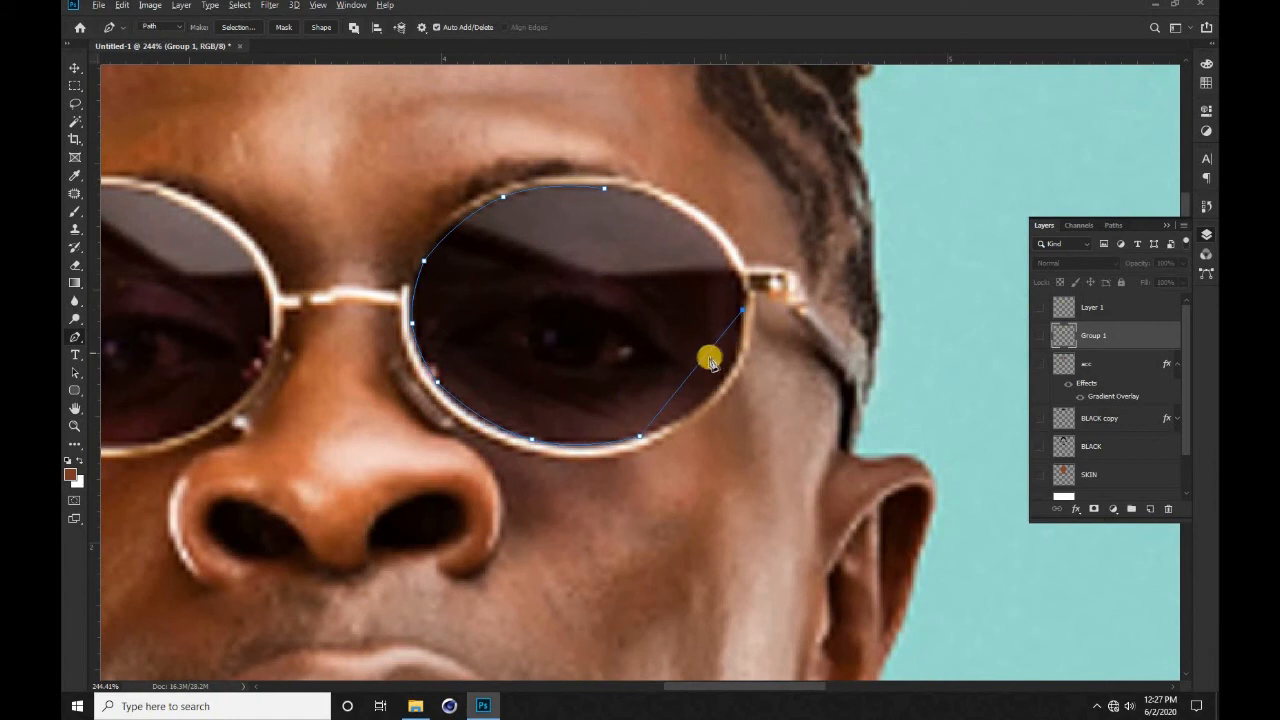
{"action": "left_click_drag", "start_coordinate": [707, 360], "coordinate": [721, 385]}
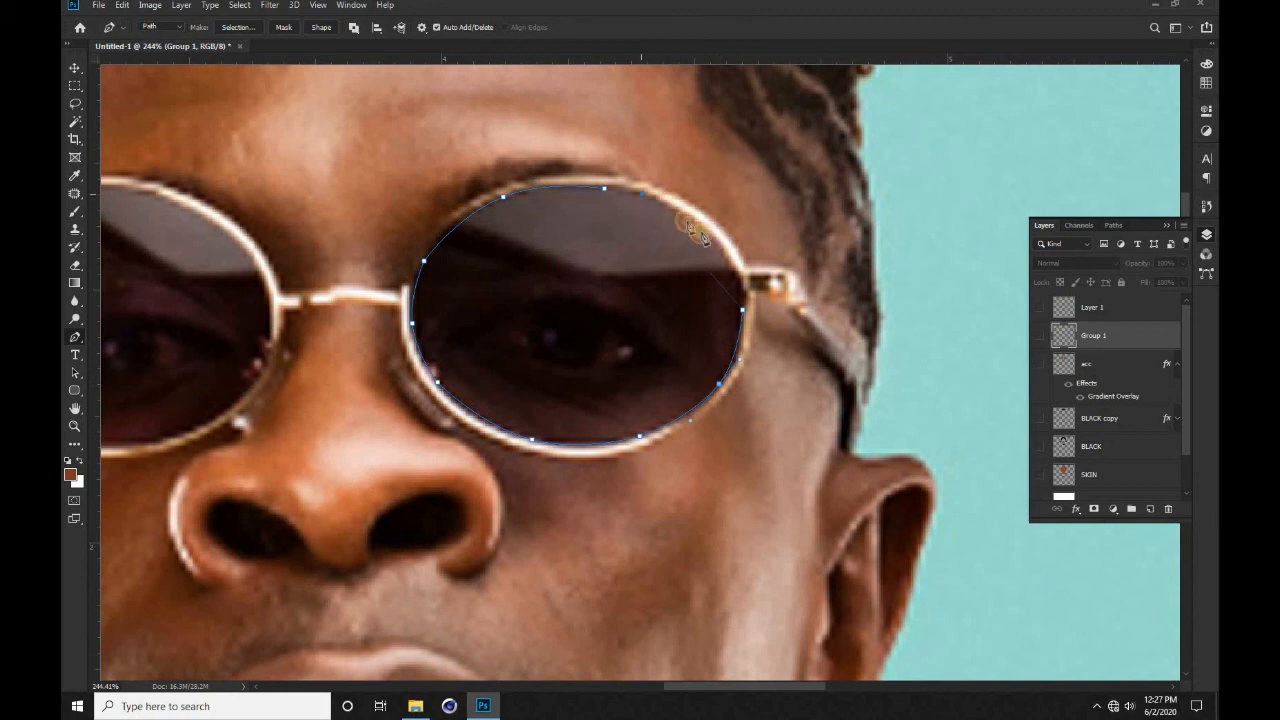
{"action": "left_click_drag", "start_coordinate": [697, 258], "coordinate": [670, 226]}
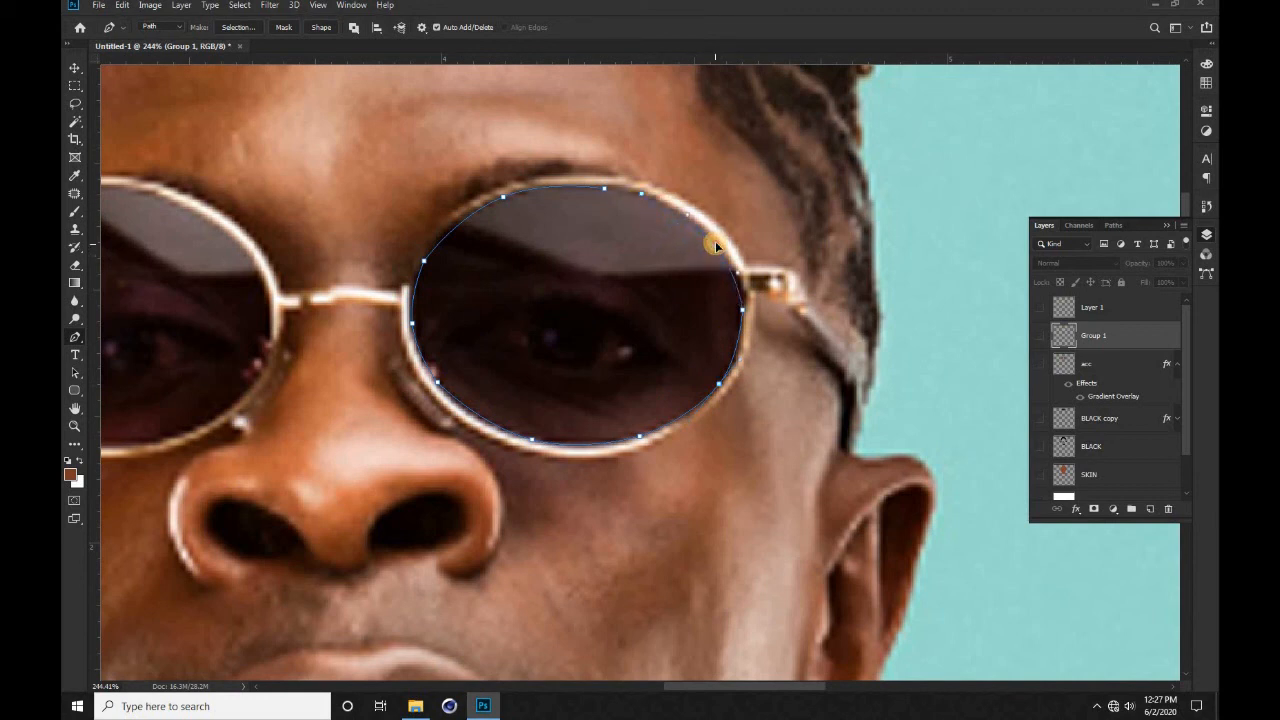
{"action": "left_click", "coordinate": [716, 243]}
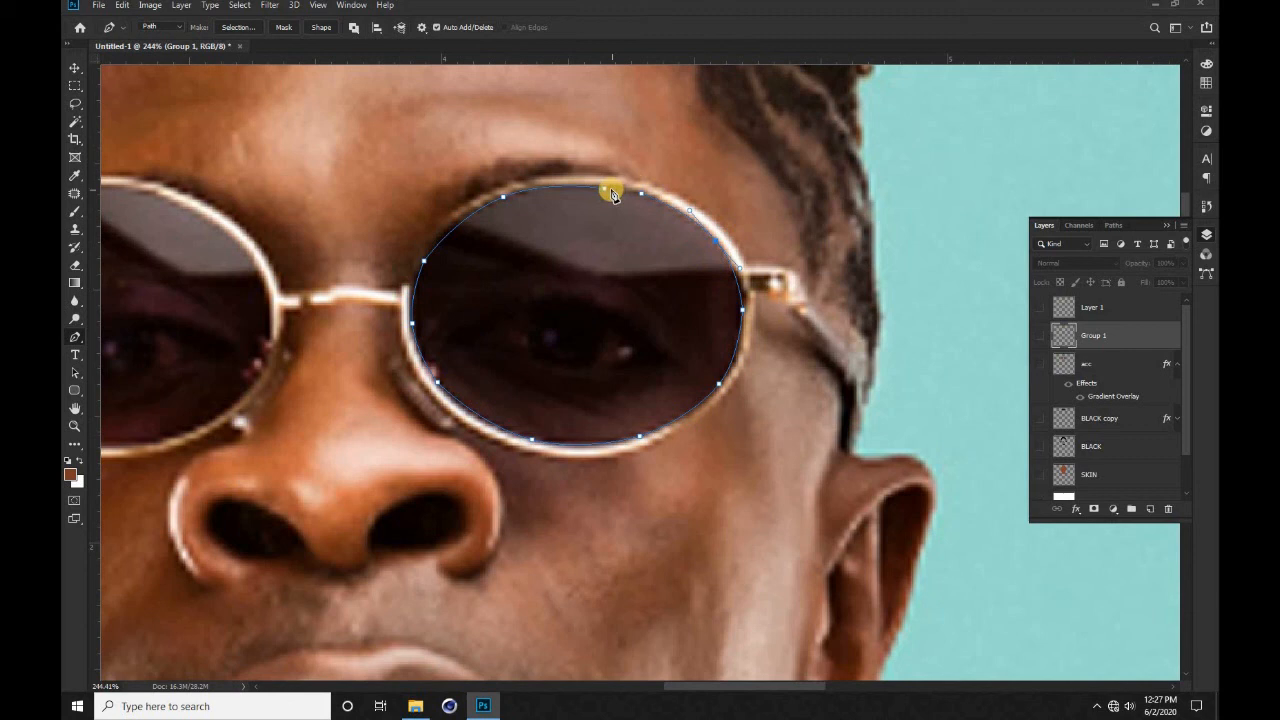
{"action": "left_click", "coordinate": [607, 189]}
{"action": "key", "text": "ctrl+Return"}
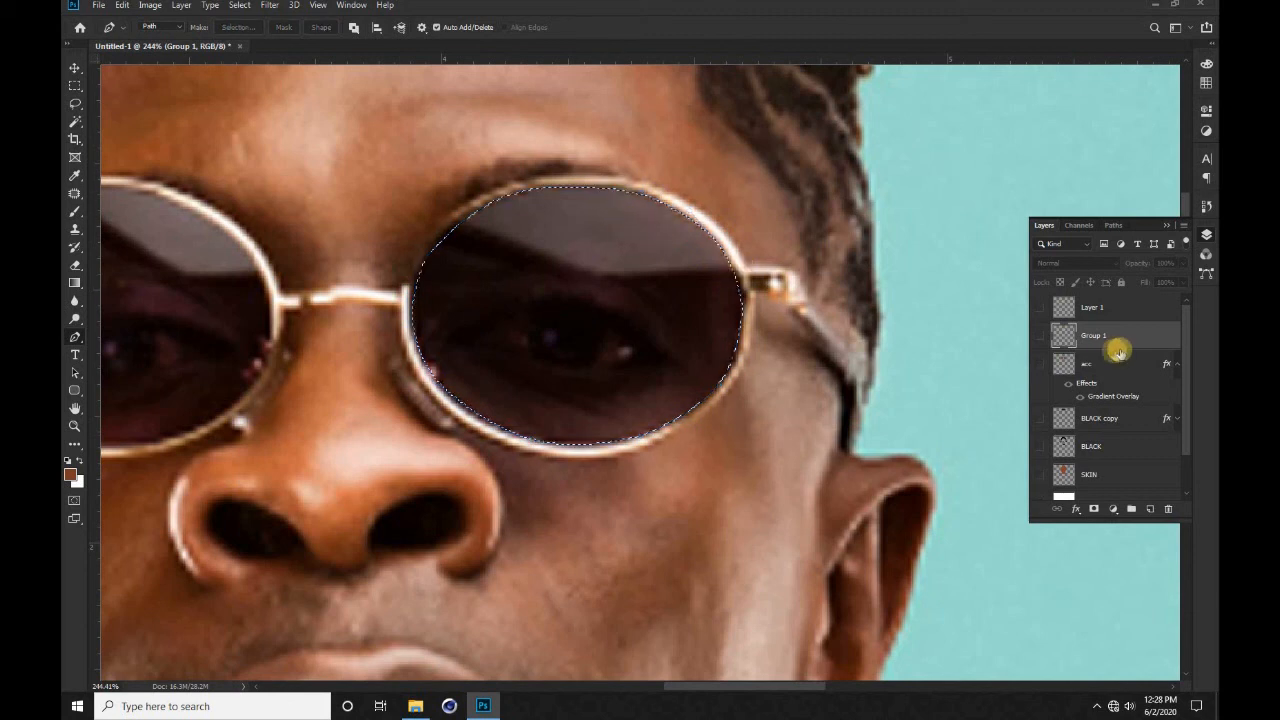
Step: Show the Group 1 layer, cut the right-hand lens from it onto its own layer in place, and nudge it down
{"action": "left_click", "coordinate": [1036, 336]}
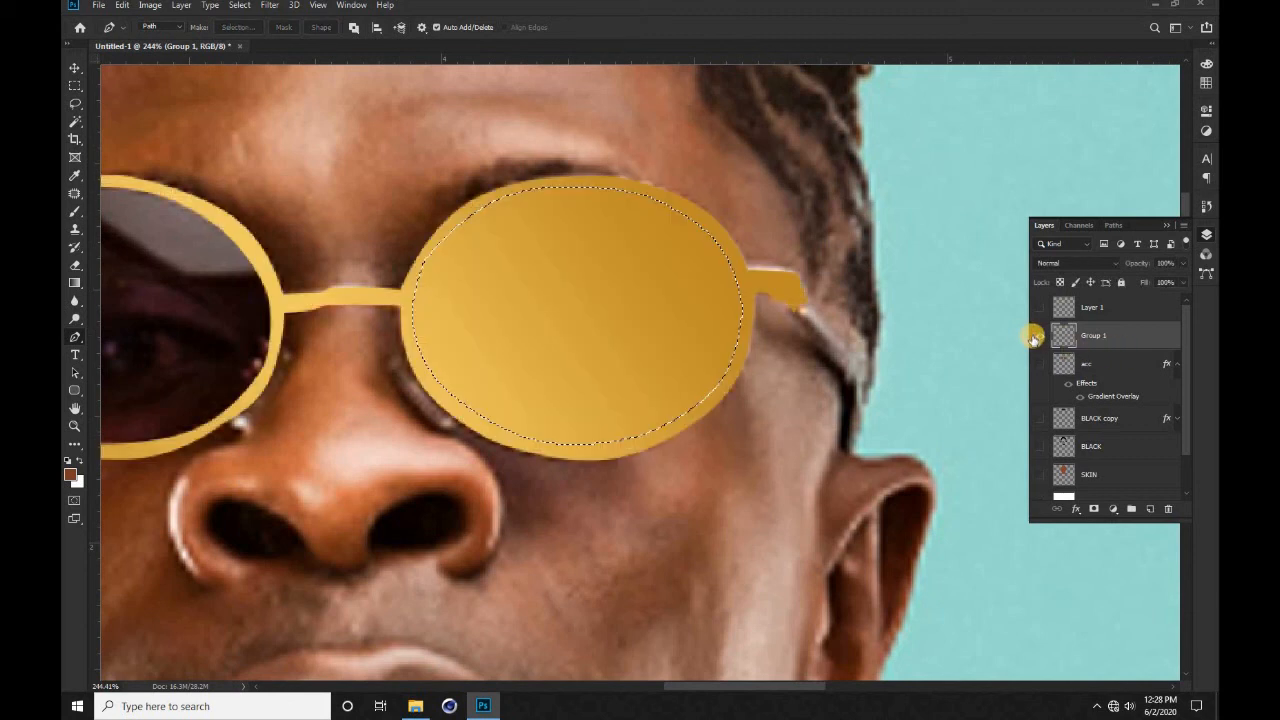
{"action": "key", "text": "Delete"}
{"action": "key", "text": "ctrl+d"}
{"action": "key", "text": "ctrl+shift+v"}
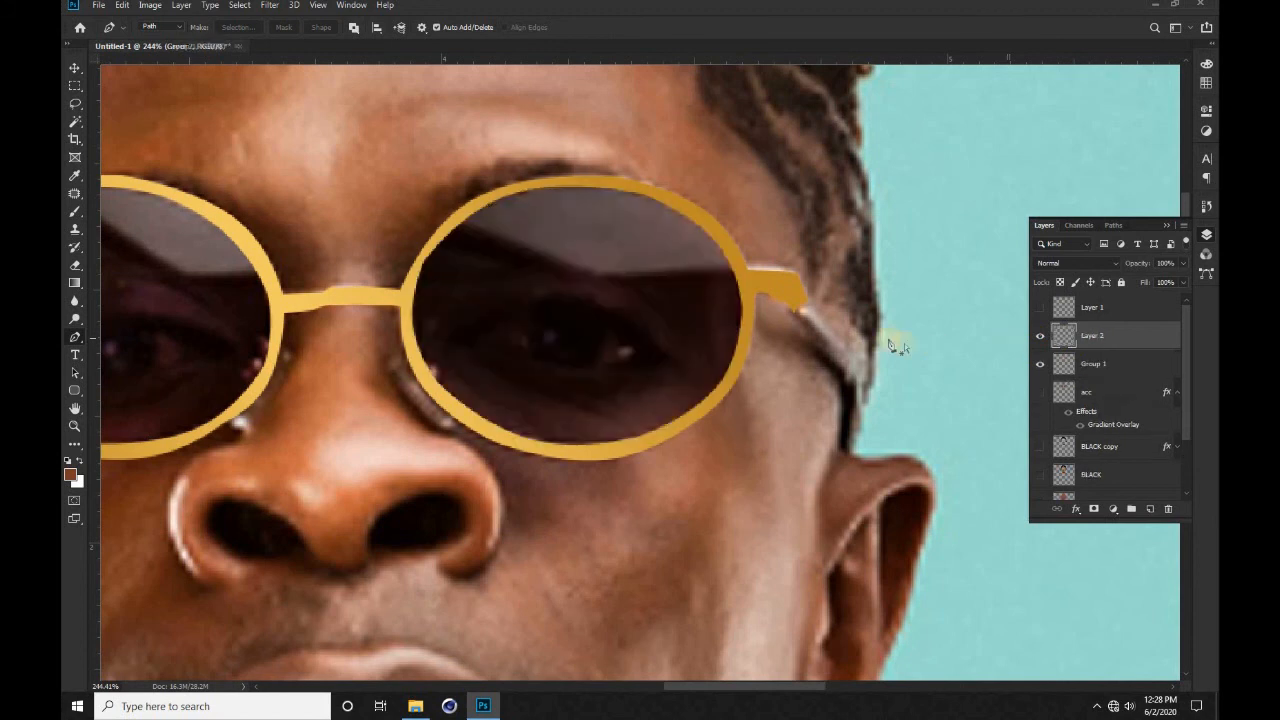
{"action": "key", "text": "v"}
{"action": "key", "text": "Down"}
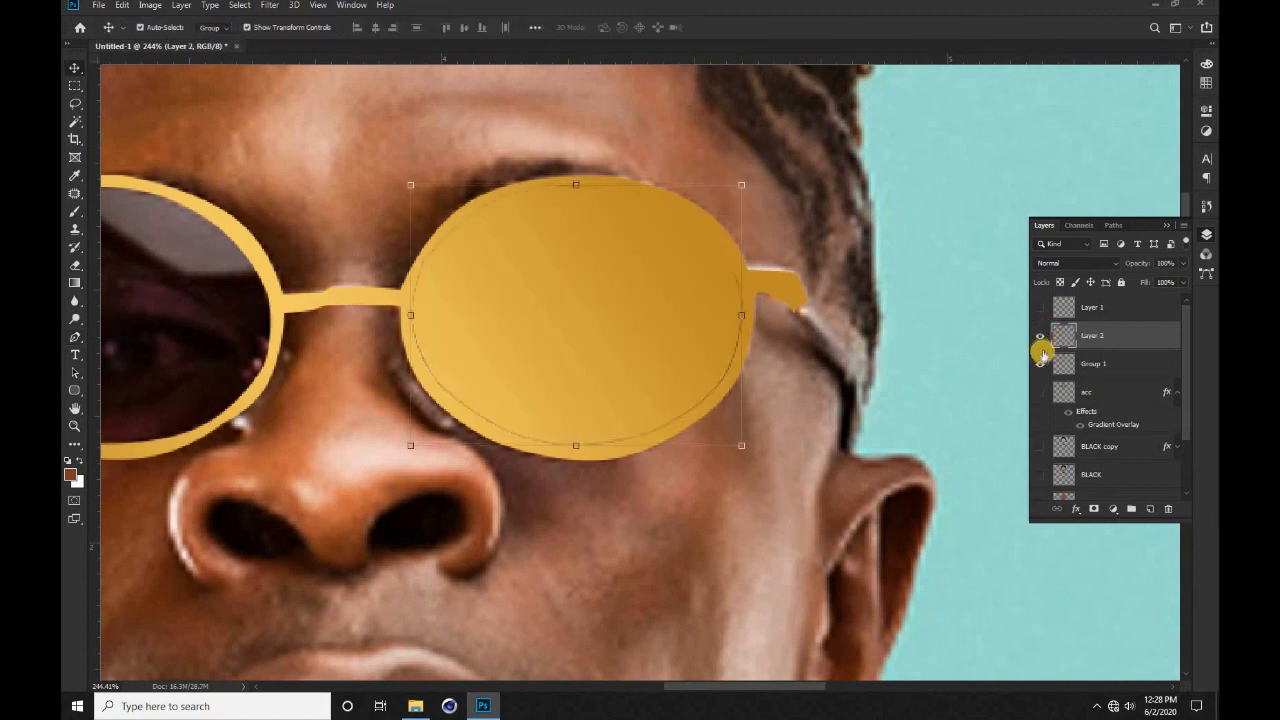
Step: Show Layer 1 and merge it with Layer 2 so both glasses lenses share one layer
{"action": "left_click", "coordinate": [1041, 309]}
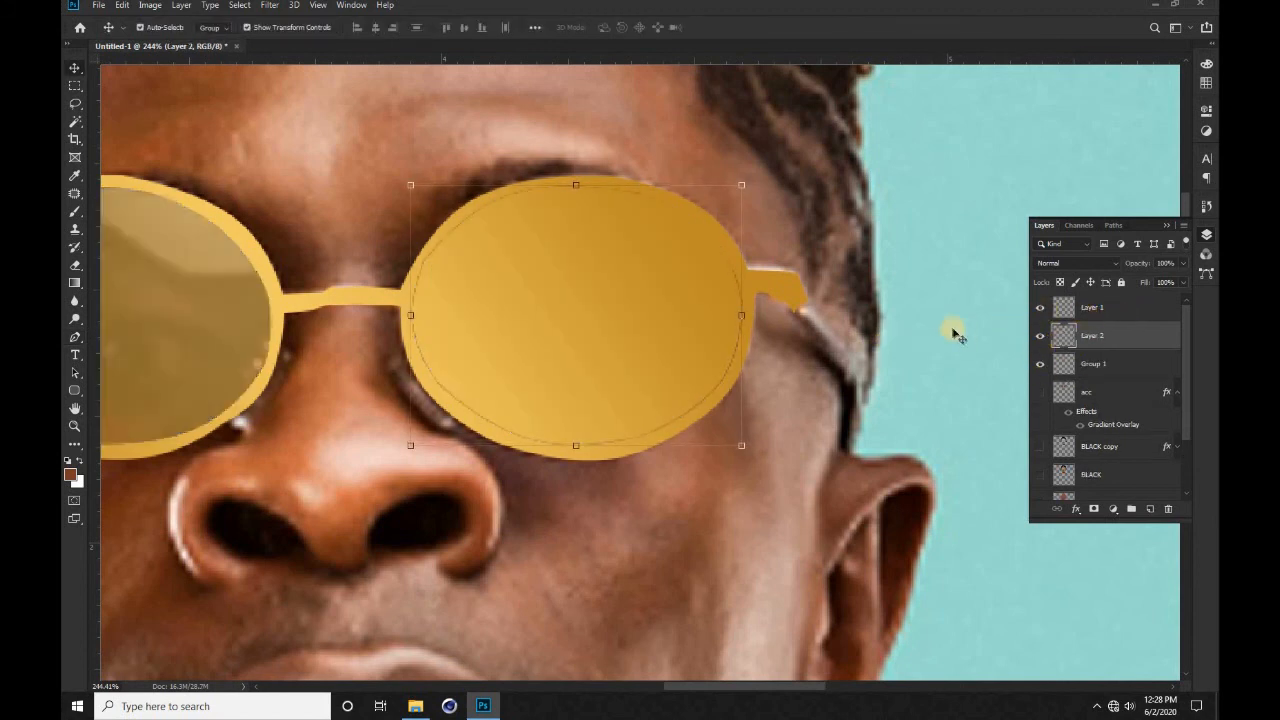
{"action": "scroll", "coordinate": [955, 332], "scroll_direction": "down", "scroll_amount": 2}
{"action": "left_click", "coordinate": [1130, 314]}
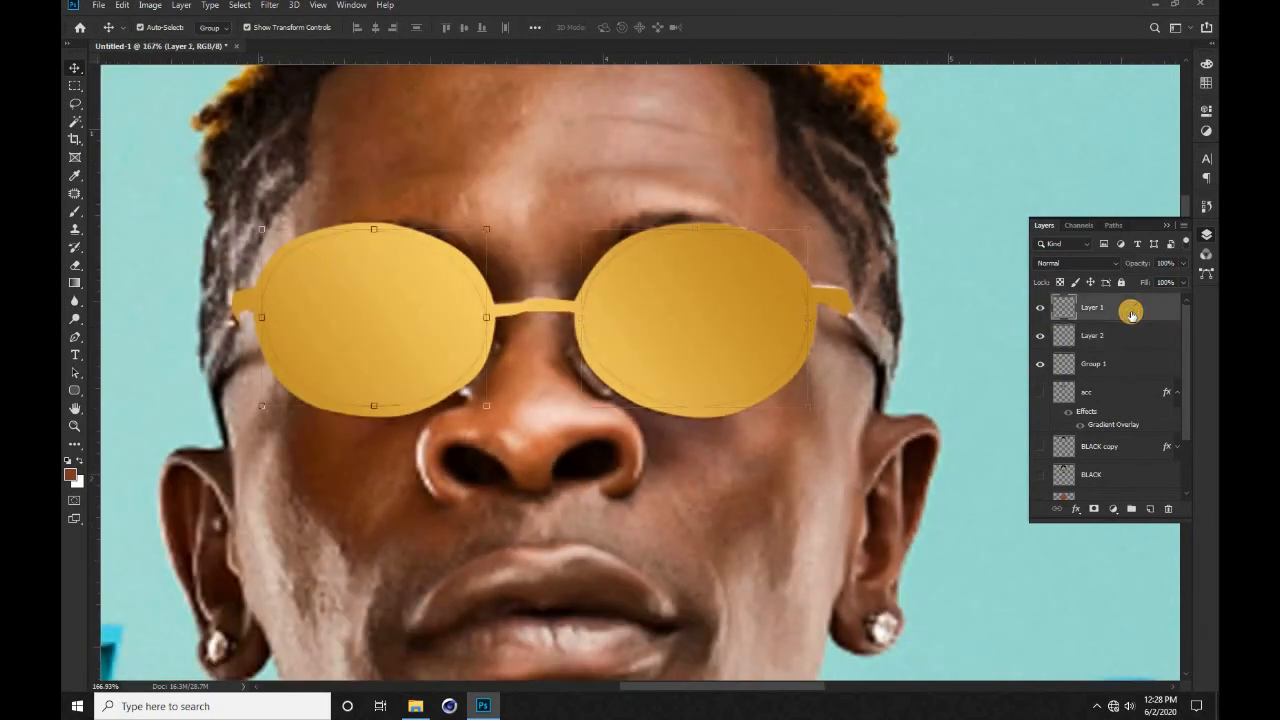
{"action": "left_click", "coordinate": [1130, 332], "text": "shift"}
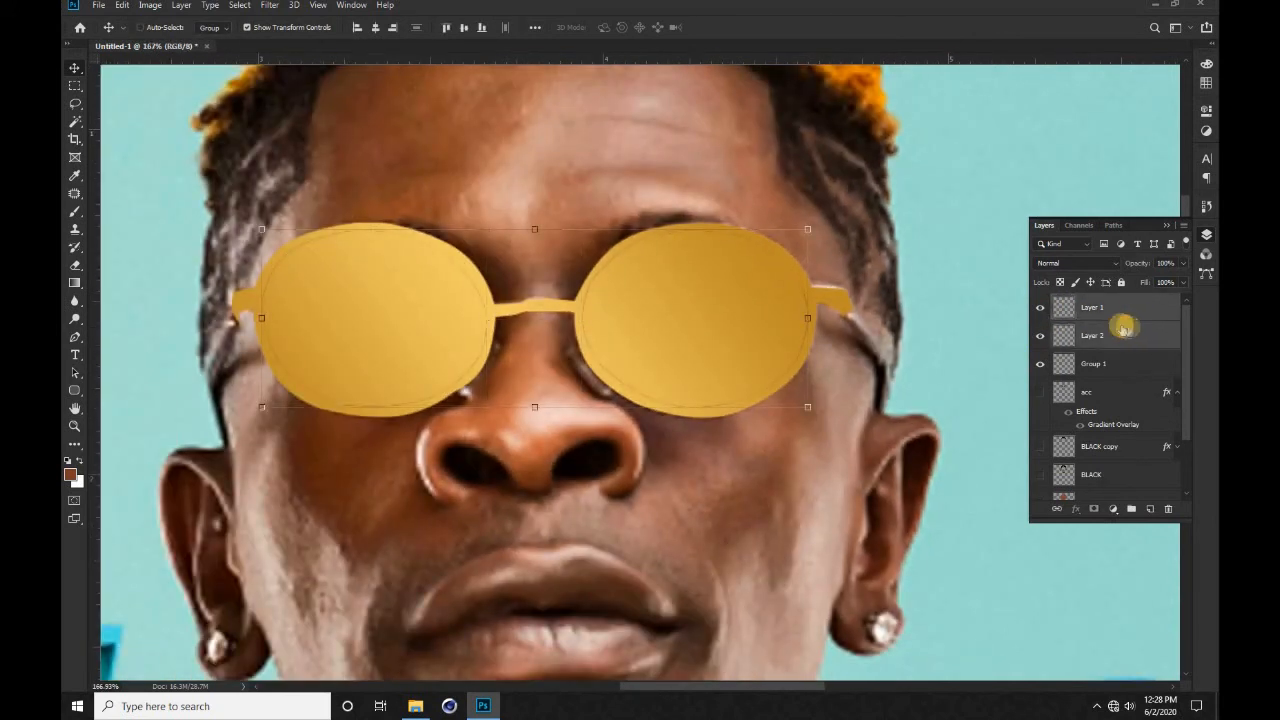
{"action": "key", "text": "ctrl+e"}
Step: Apply a Color Overlay in dark plum 5b293d to the merged lens layer
{"action": "double_click", "coordinate": [1128, 308]}
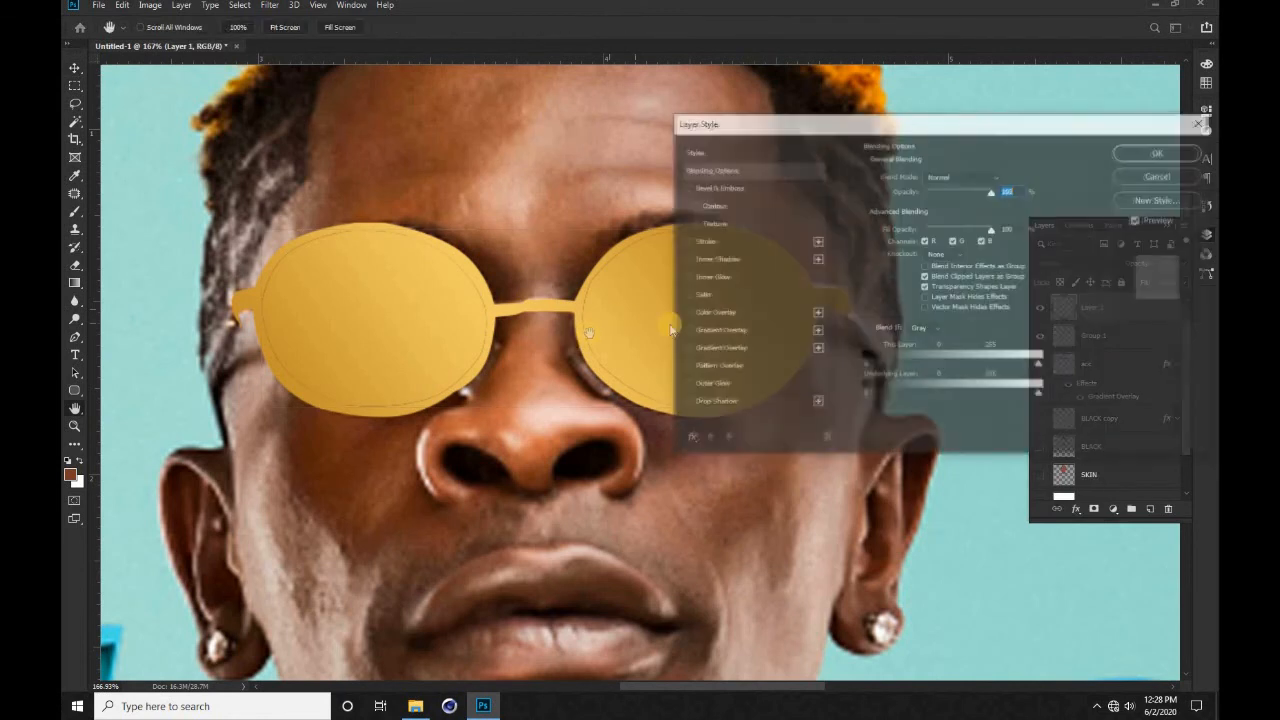
{"action": "left_click", "coordinate": [728, 313]}
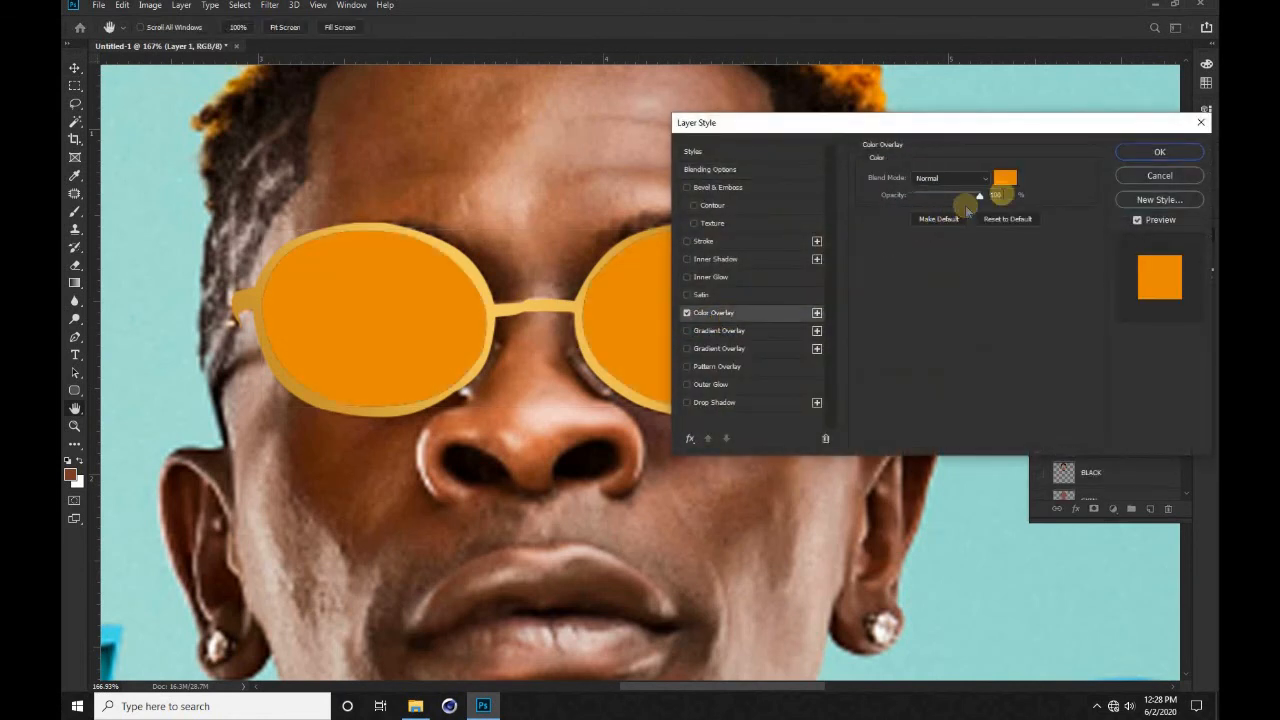
{"action": "left_click", "coordinate": [1005, 182]}
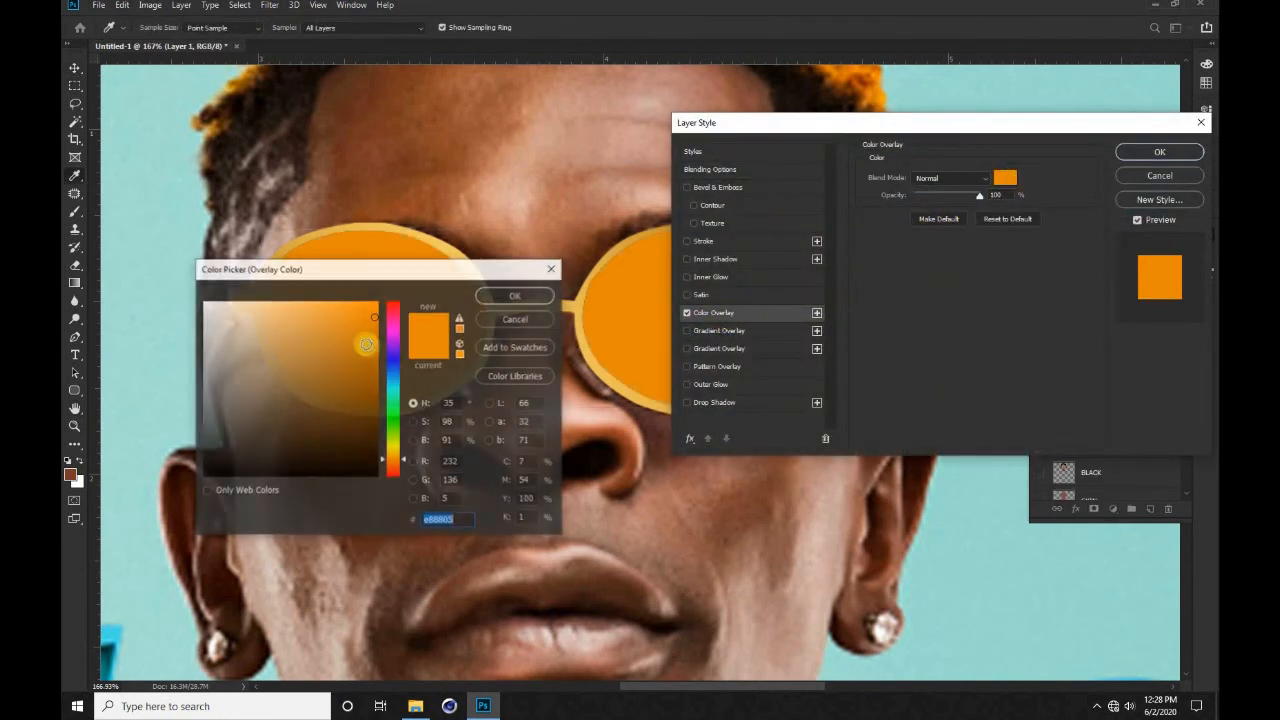
{"action": "left_click", "coordinate": [395, 314]}
{"action": "mouse_move", "coordinate": [340, 389]}
{"action": "left_mouse_down"}
{"action": "mouse_move", "coordinate": [304, 421]}
{"action": "mouse_move", "coordinate": [294, 410]}
{"action": "left_mouse_up"}
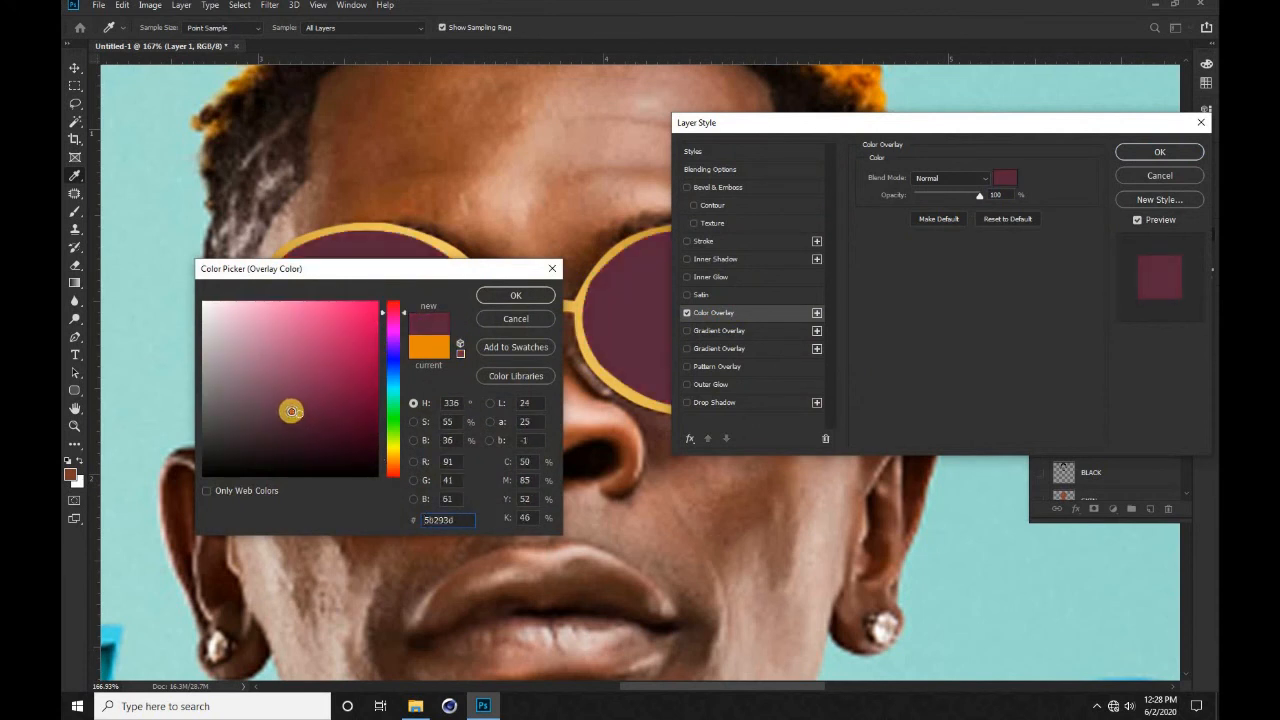
{"action": "key", "text": "Return"}
{"action": "key", "text": "Return"}
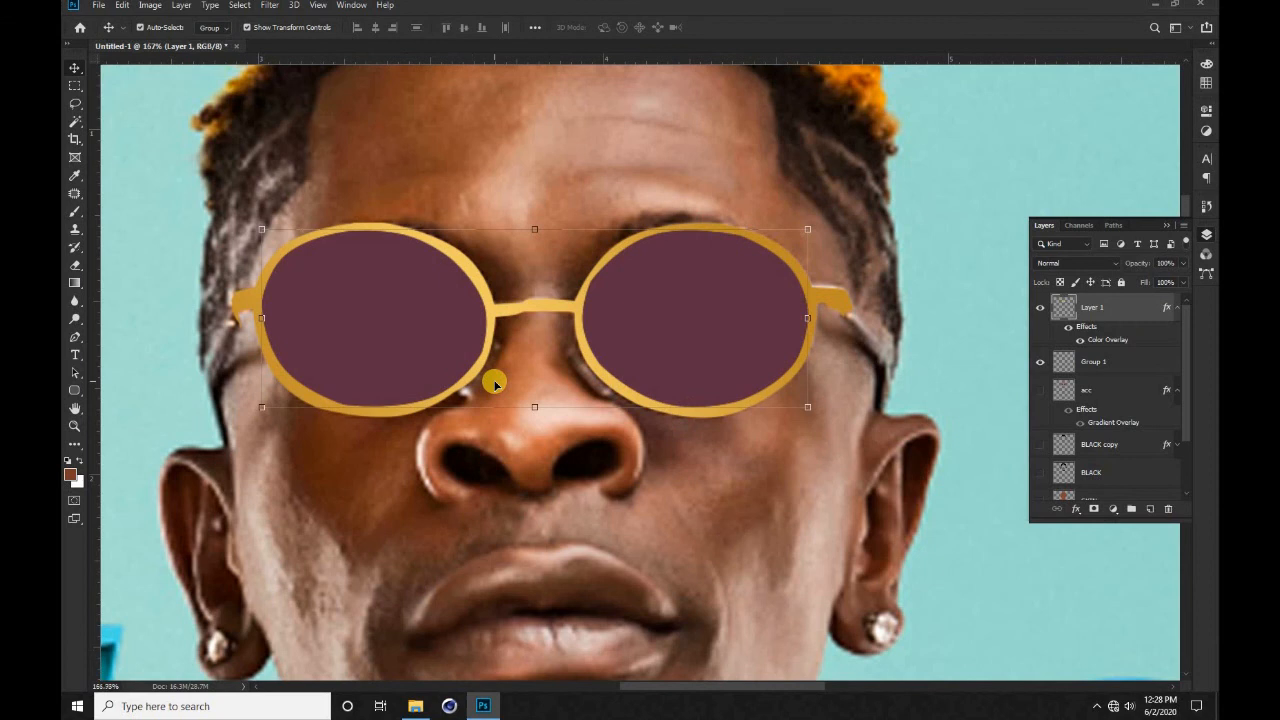
Step: Show the acc layer and lower the lens layer's opacity to 30%
{"action": "scroll", "coordinate": [494, 383], "scroll_direction": "down", "scroll_amount": 5}
{"action": "left_click", "coordinate": [1040, 390]}
{"action": "scroll", "coordinate": [385, 378], "scroll_direction": "down", "scroll_amount": 2}
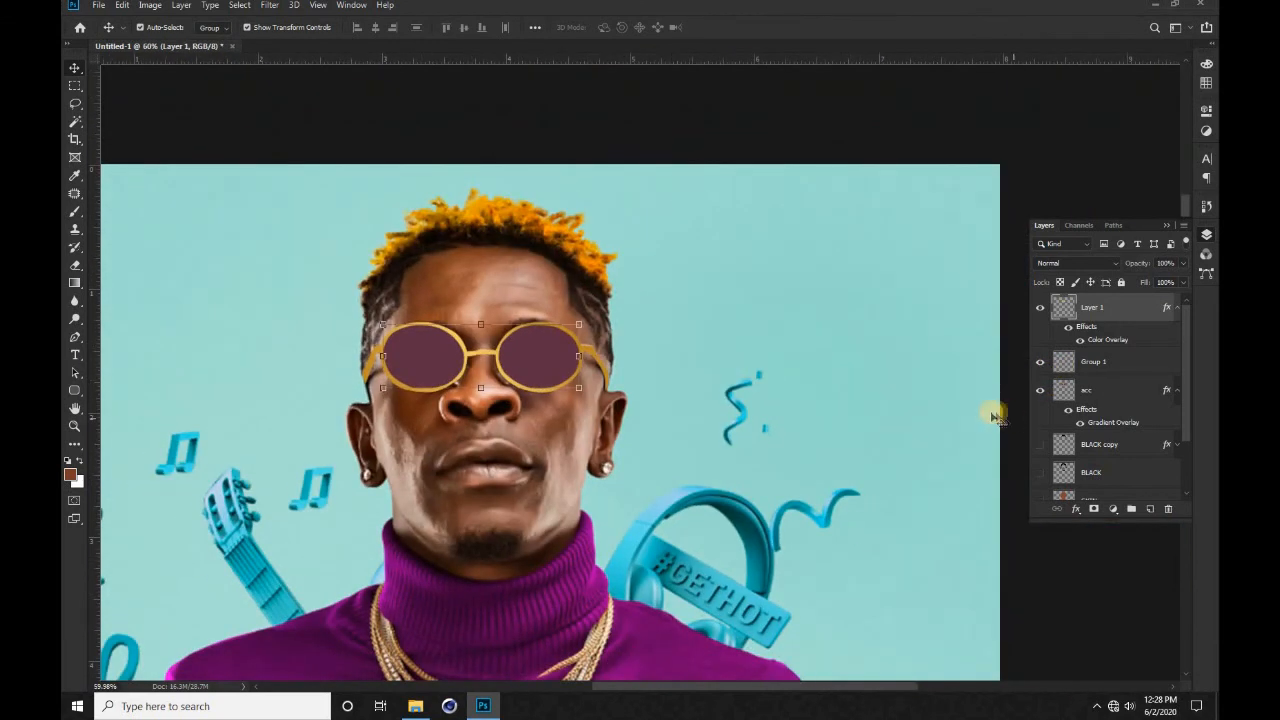
{"action": "key", "text": "4"}
{"action": "key", "text": "3"}
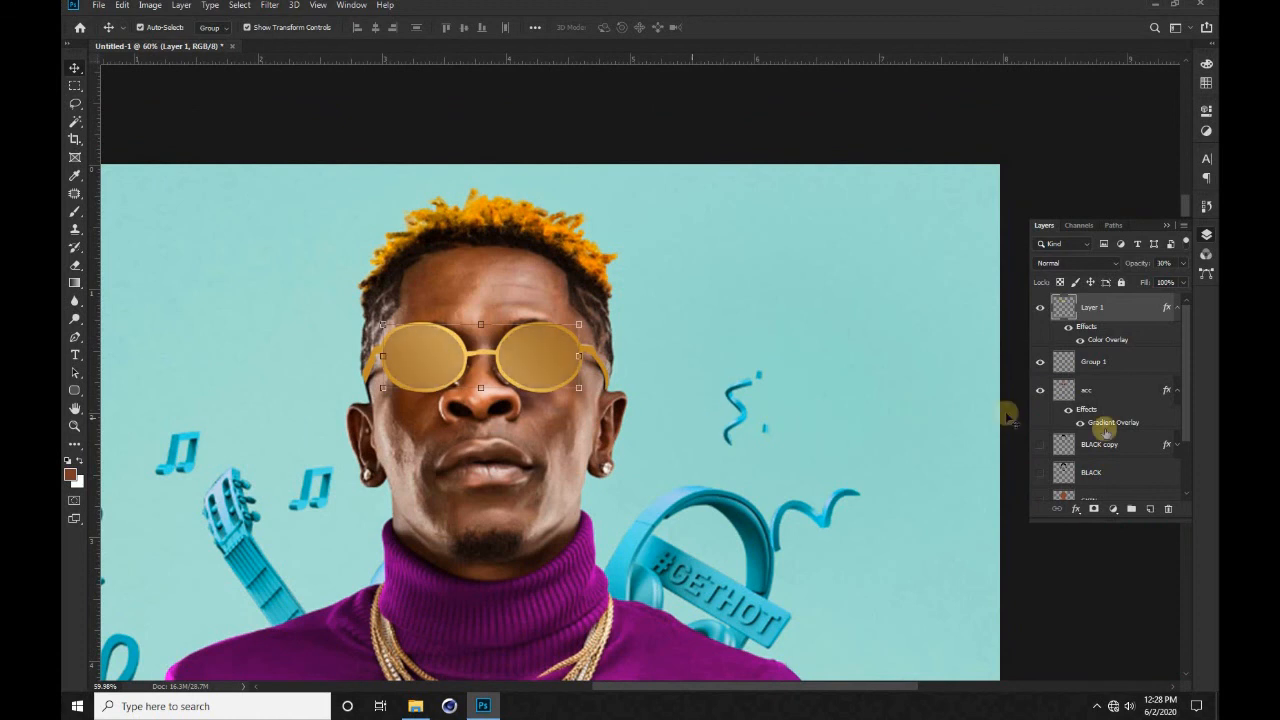
Step: Load the lens shapes as a selection, delete that area from the acc layer, and deselect
{"action": "left_click", "coordinate": [1063, 316], "text": "ctrl"}
{"action": "left_click", "coordinate": [1095, 363]}
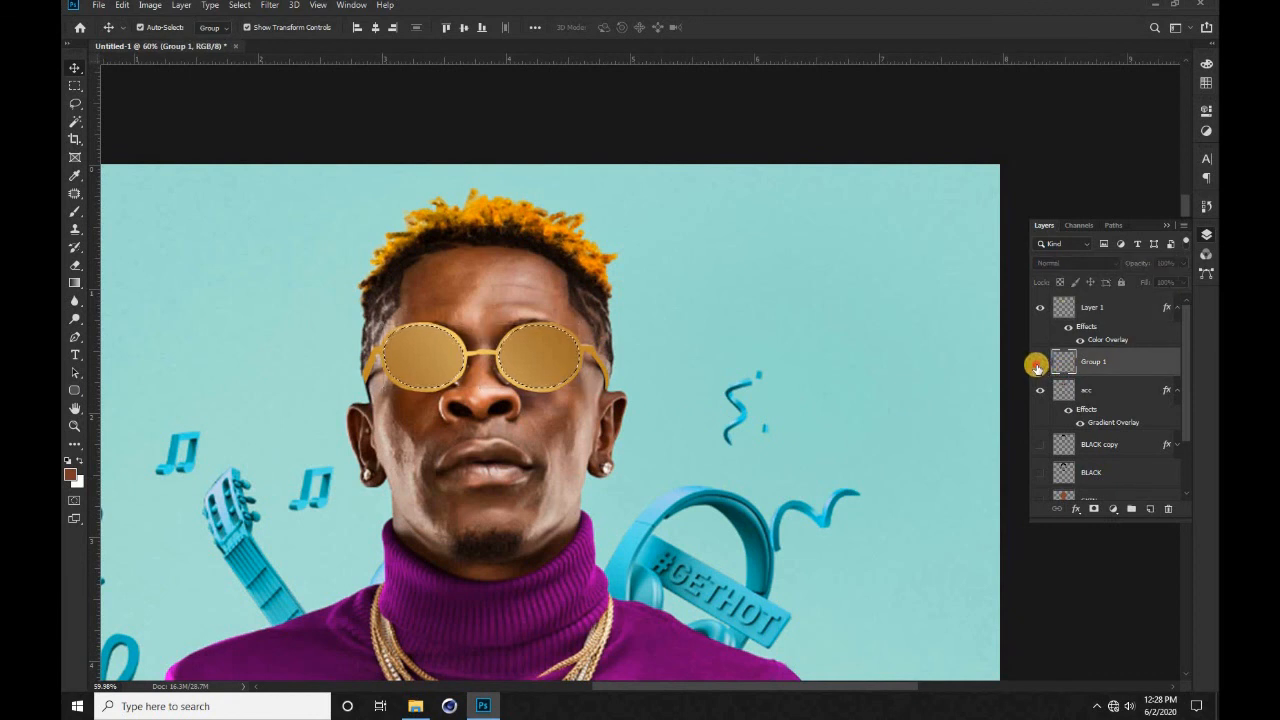
{"action": "left_click", "coordinate": [1118, 398]}
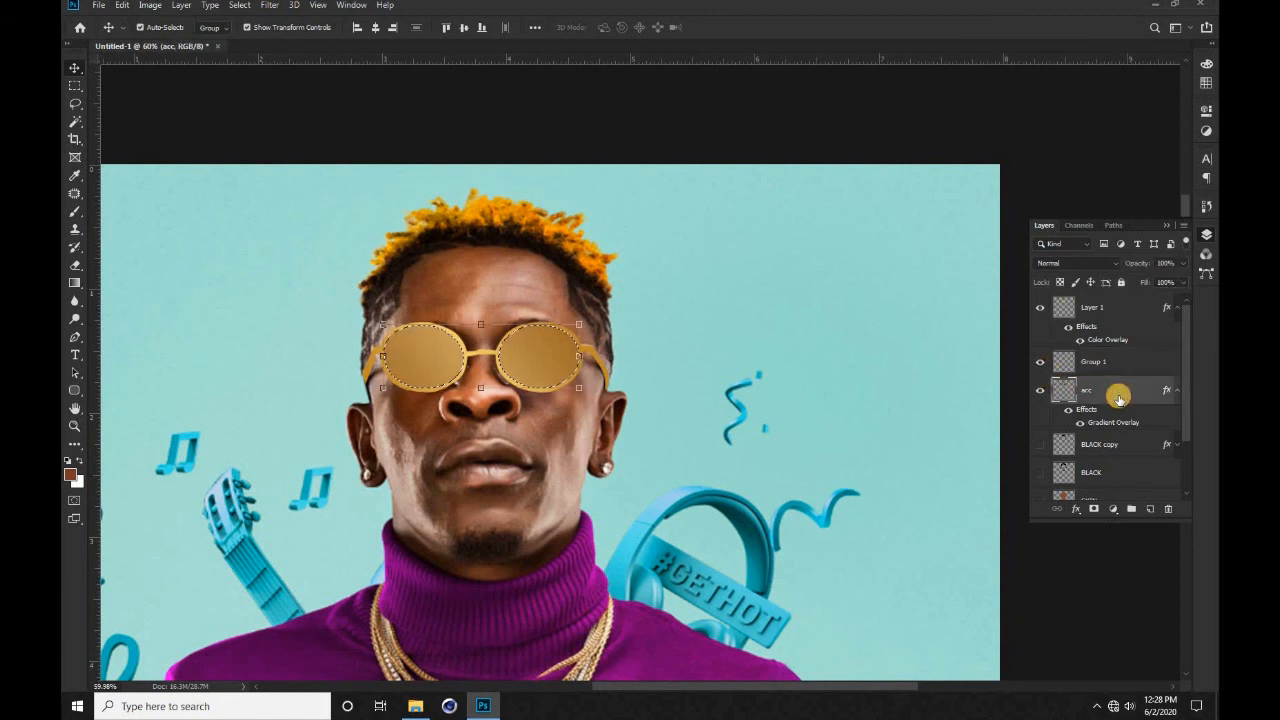
{"action": "key", "text": "Delete"}
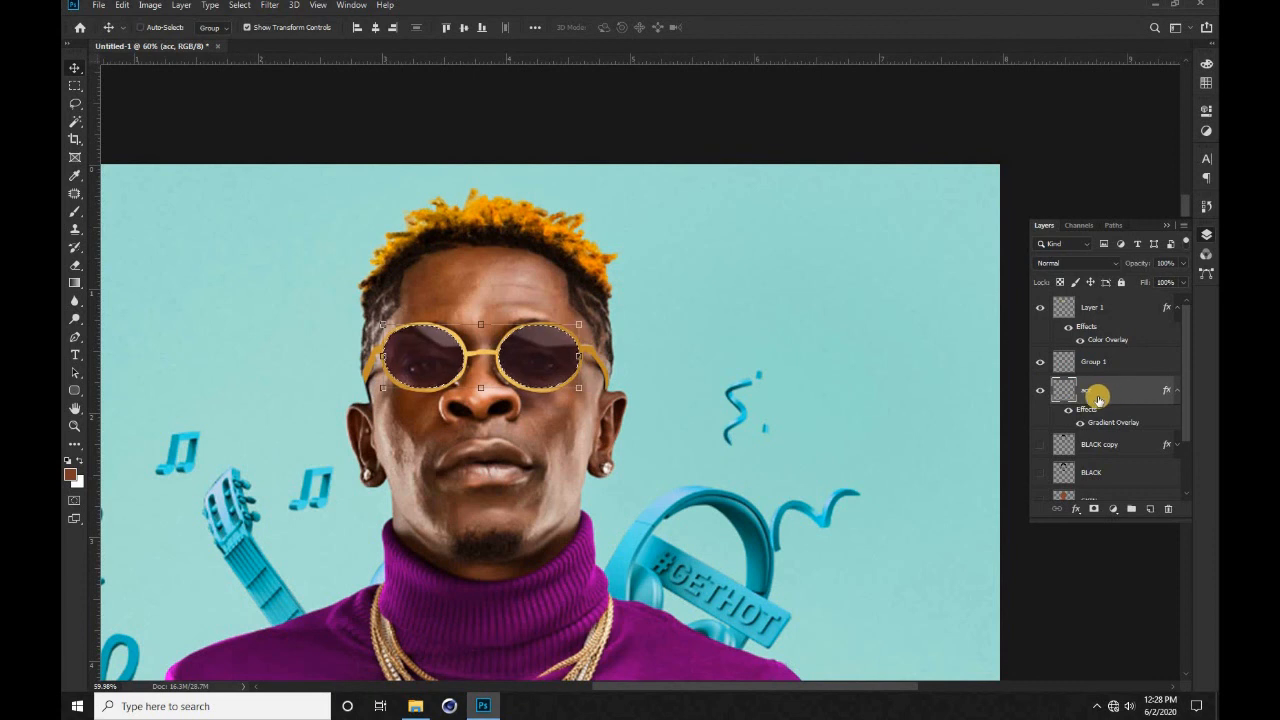
{"action": "key", "text": "ctrl+d"}
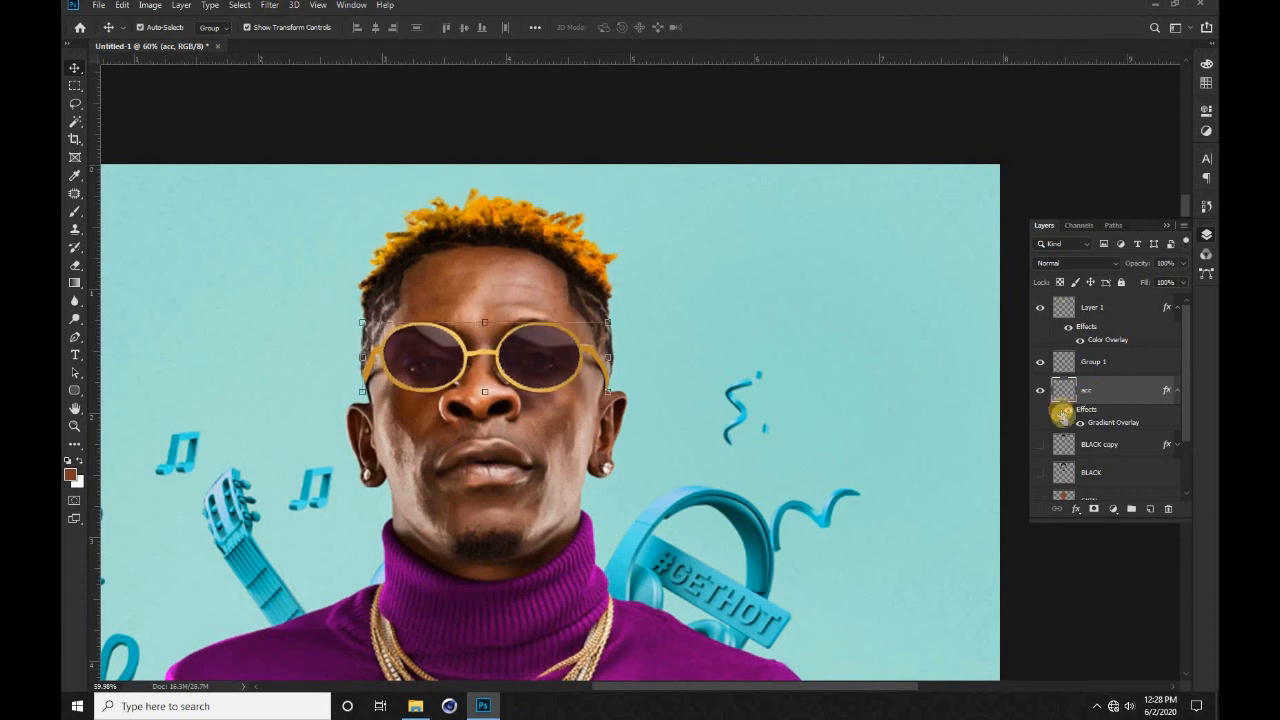
Step: Show the BLACK, BLACK copy, SKIN and white PV layers
{"action": "left_click", "coordinate": [1040, 472]}
{"action": "left_click", "coordinate": [1040, 444]}
{"action": "scroll", "coordinate": [1041, 447], "scroll_direction": "down", "scroll_amount": 3}
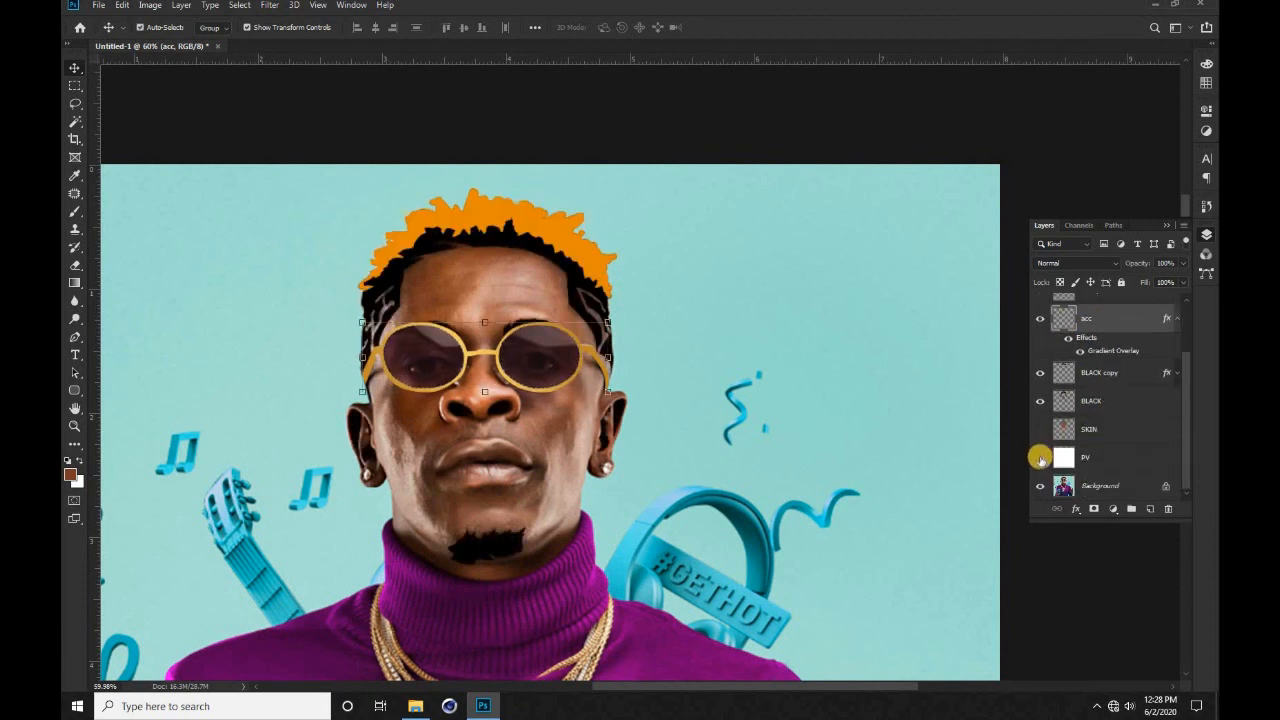
{"action": "left_click", "coordinate": [1040, 428]}
{"action": "left_click", "coordinate": [1040, 457]}
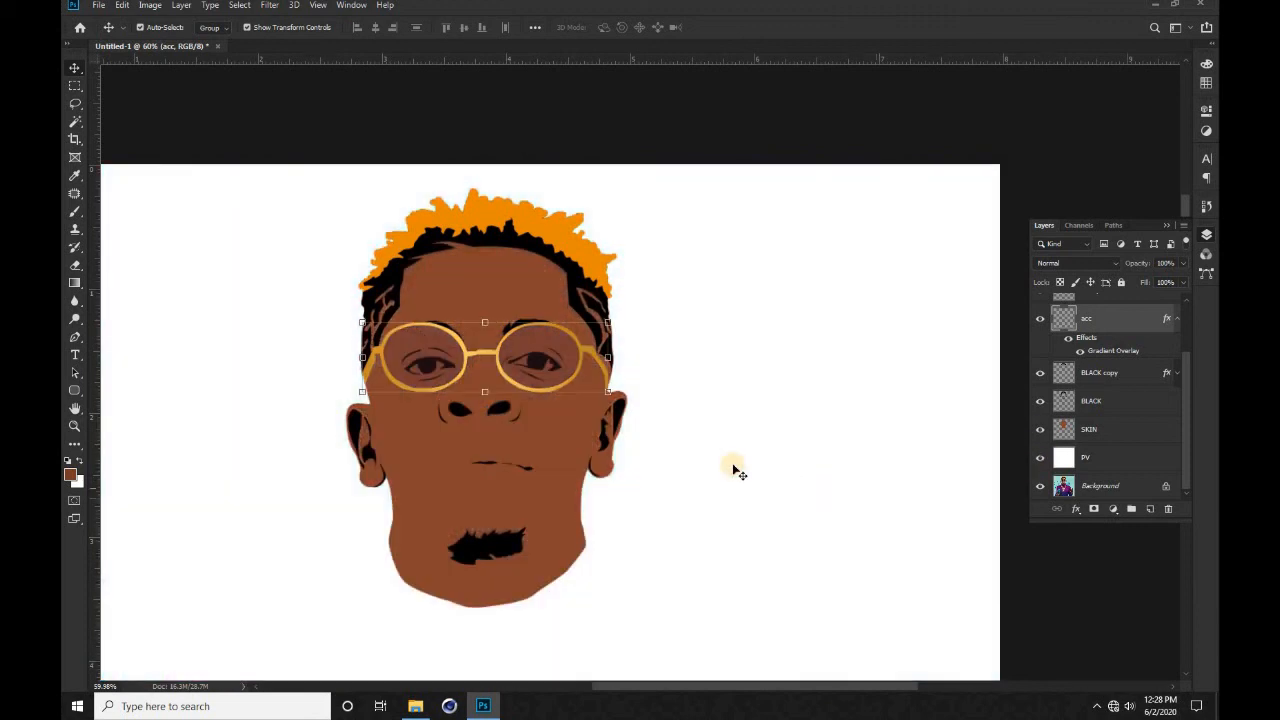
Step: Select the lens layer and set its opacity to 78%
{"action": "scroll", "coordinate": [295, 386], "scroll_direction": "down", "scroll_amount": 2}
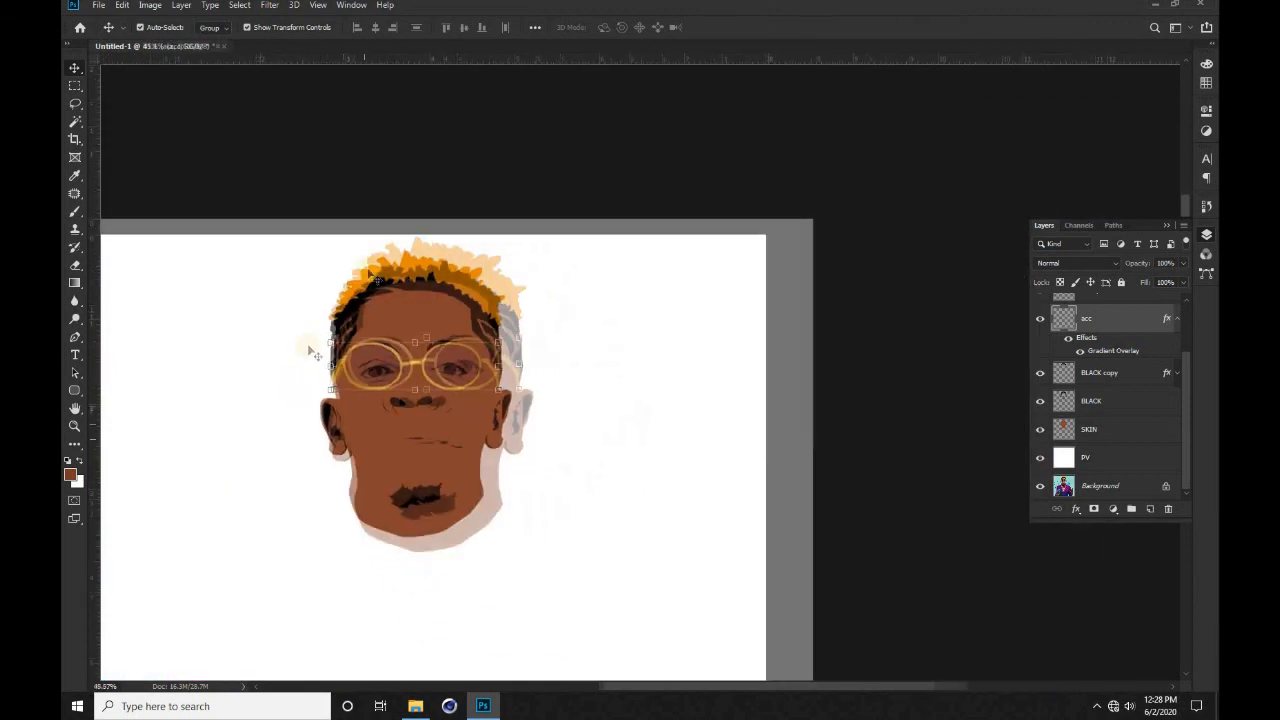
{"action": "left_click", "coordinate": [482, 170]}
{"action": "scroll", "coordinate": [426, 413], "scroll_direction": "up", "scroll_amount": 2}
{"action": "left_click", "coordinate": [457, 357]}
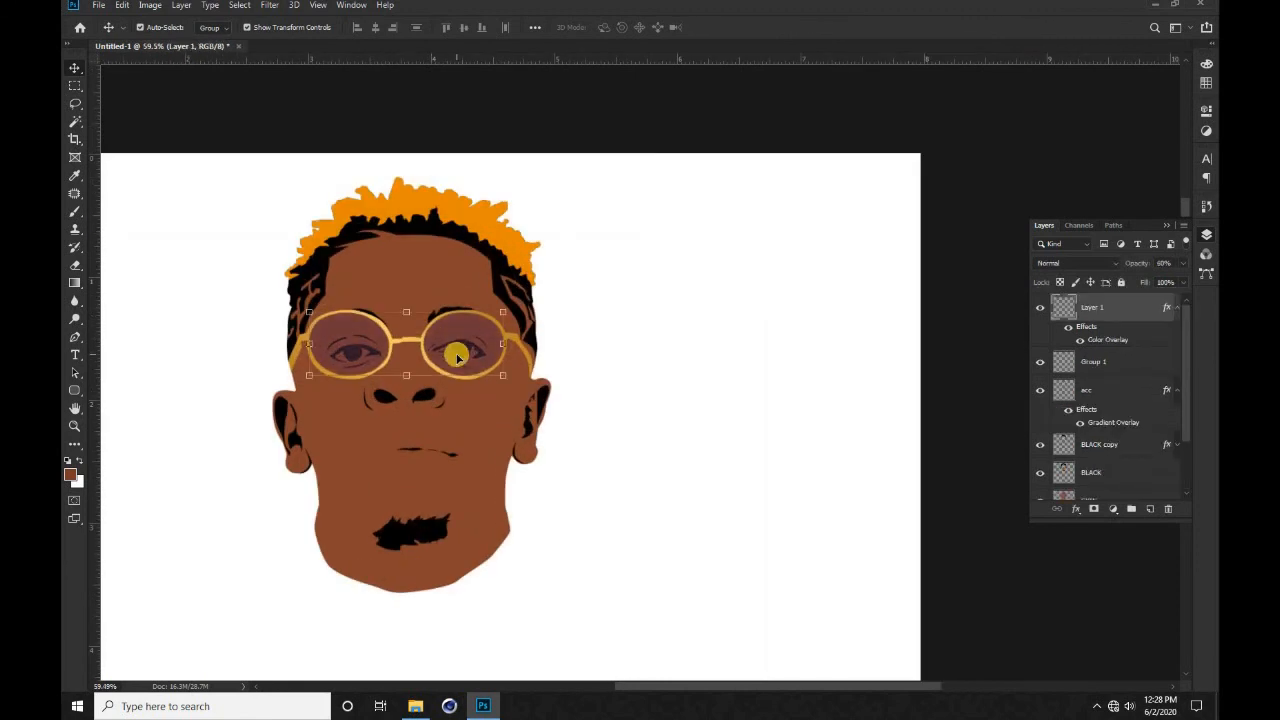
{"action": "key", "text": "7"}
{"action": "key", "text": "8"}
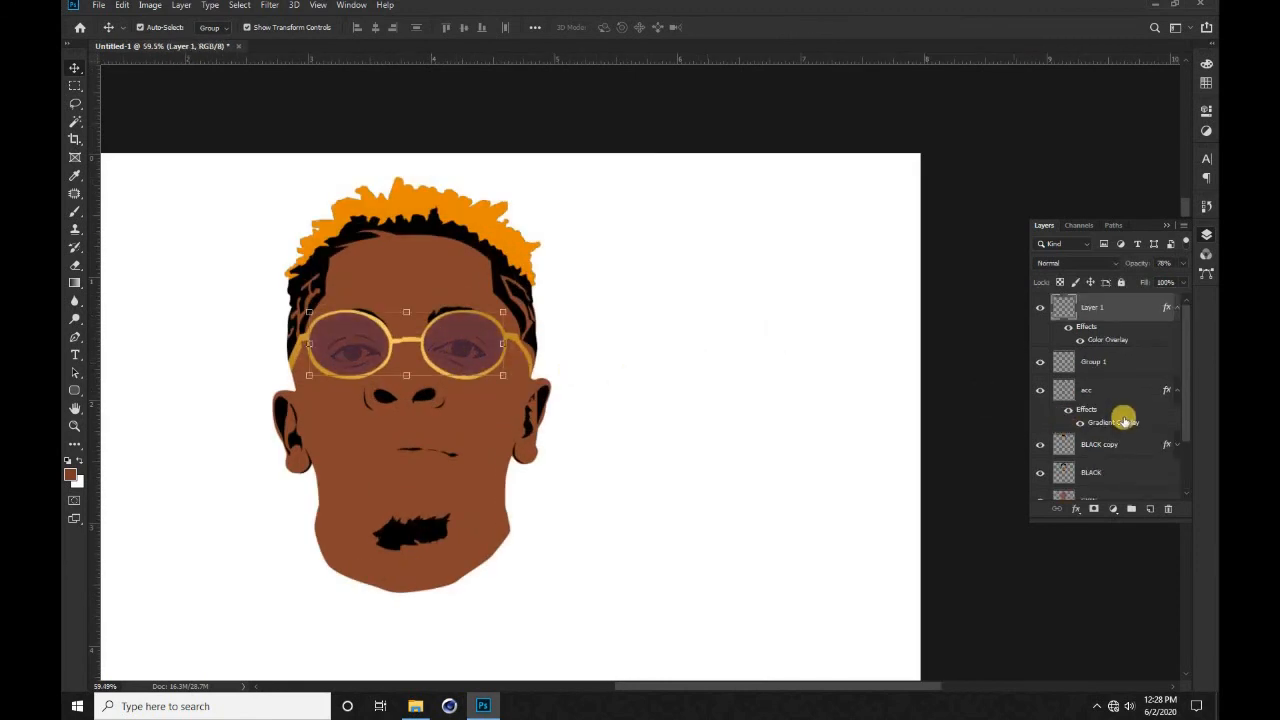
Step: Reopen the lens layer's Color Overlay and darken its colour to 3c1826
{"action": "double_click", "coordinate": [1100, 340]}
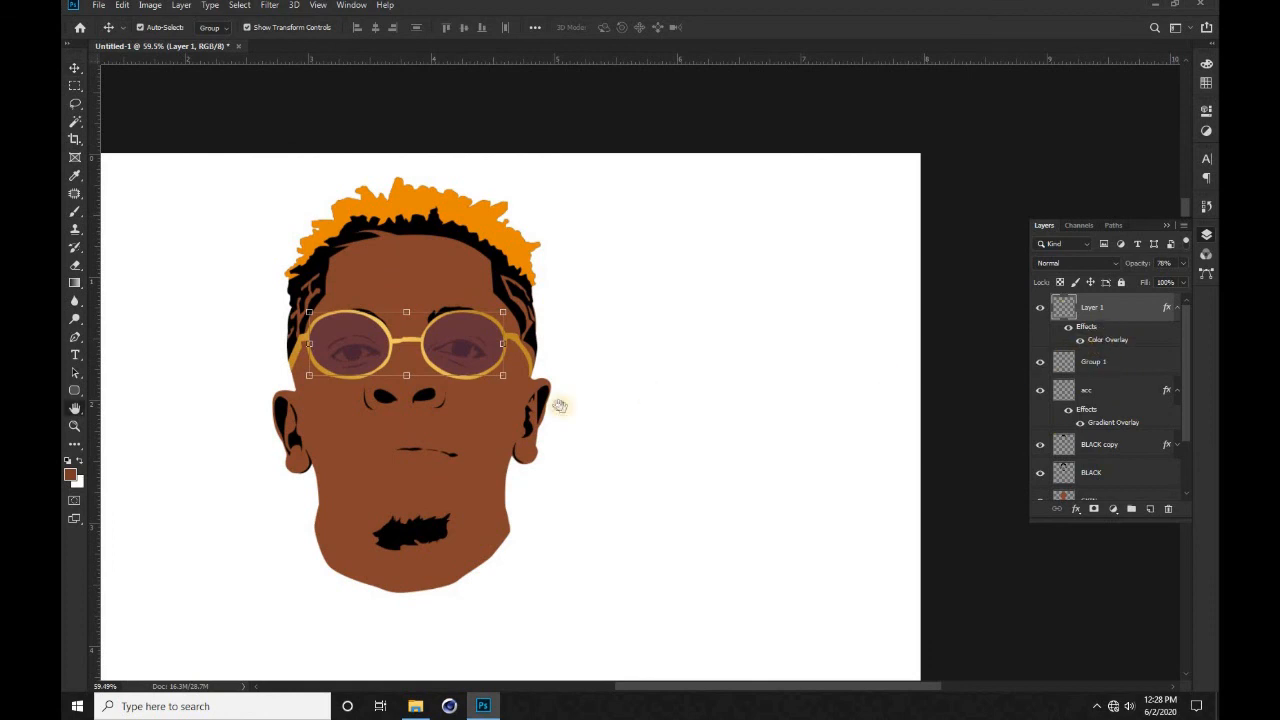
{"action": "left_click", "coordinate": [1005, 178]}
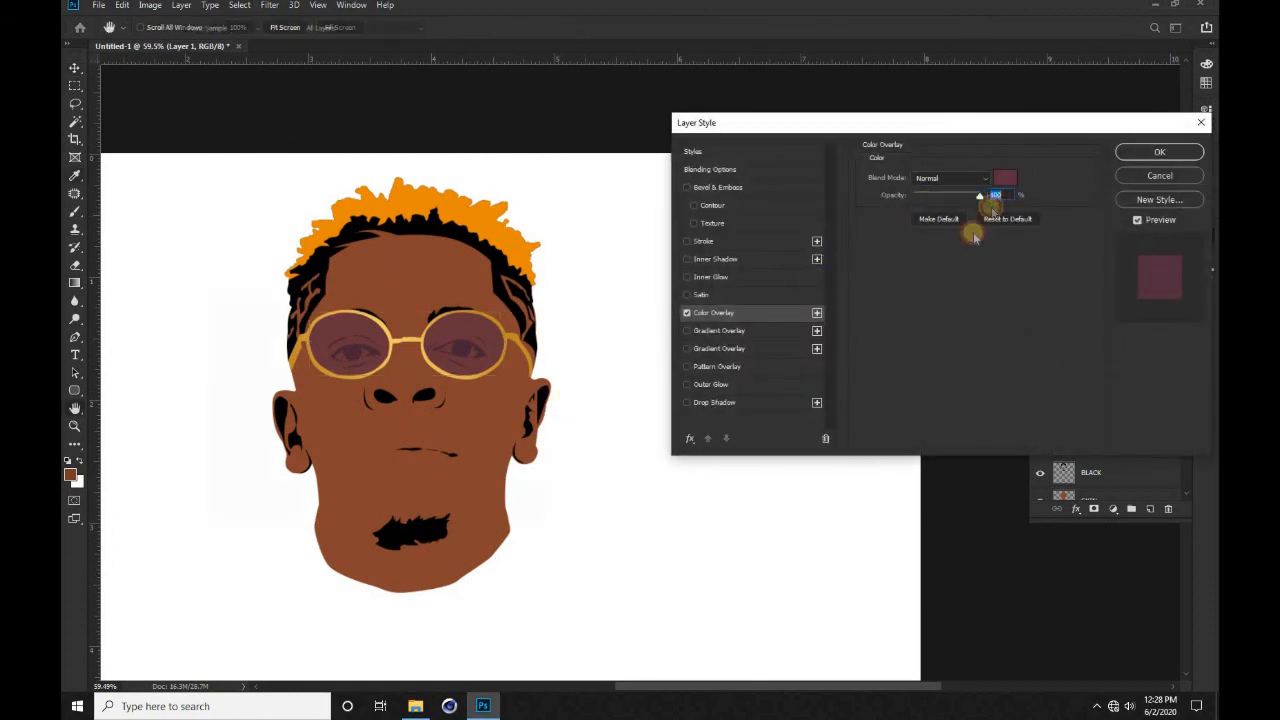
{"action": "left_click", "coordinate": [309, 434]}
{"action": "left_click_drag", "start_coordinate": [390, 266], "coordinate": [890, 392]}
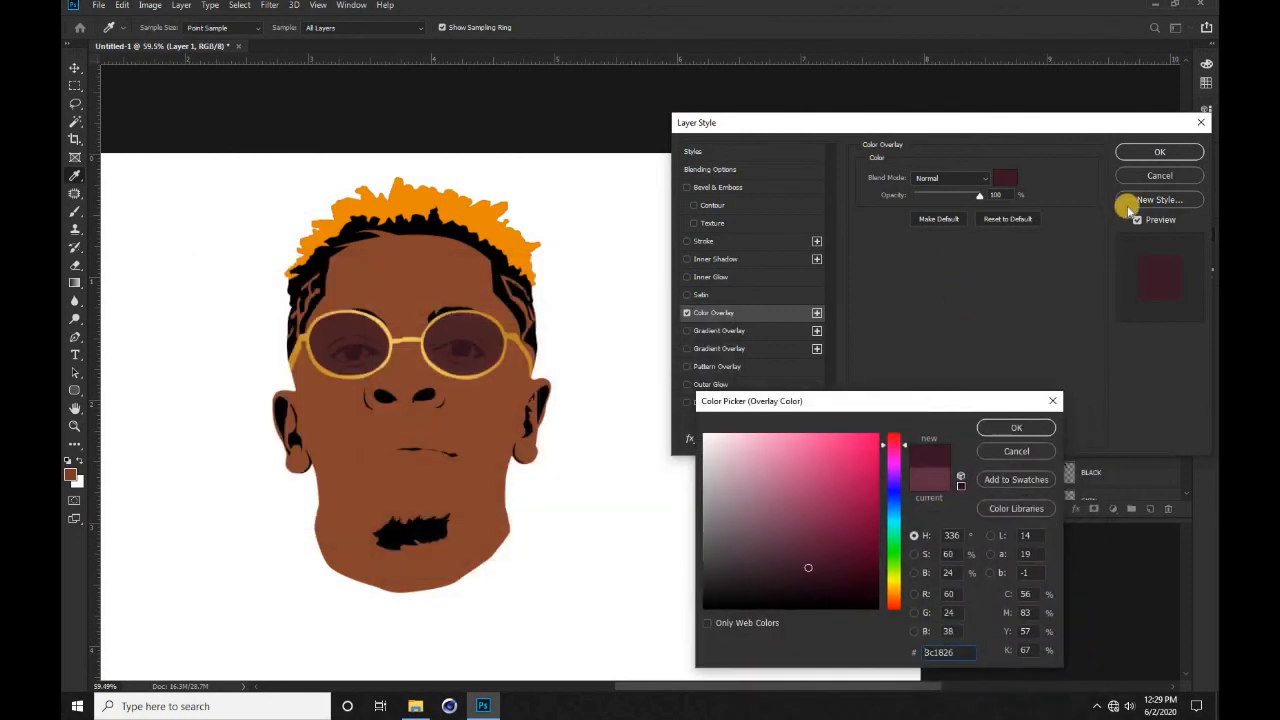
{"action": "key", "text": "Return"}
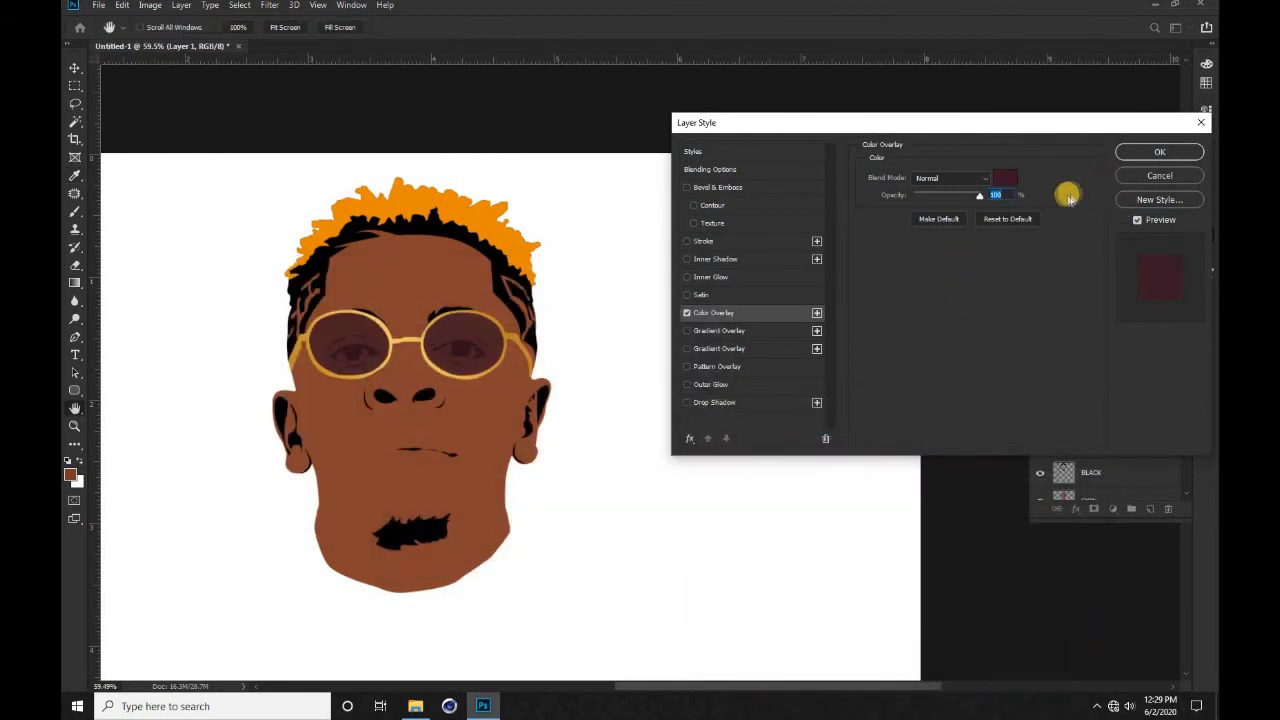
Step: Try the Color Overlay at 90% opacity and restore it to 100%
{"action": "type", "text": "9"}
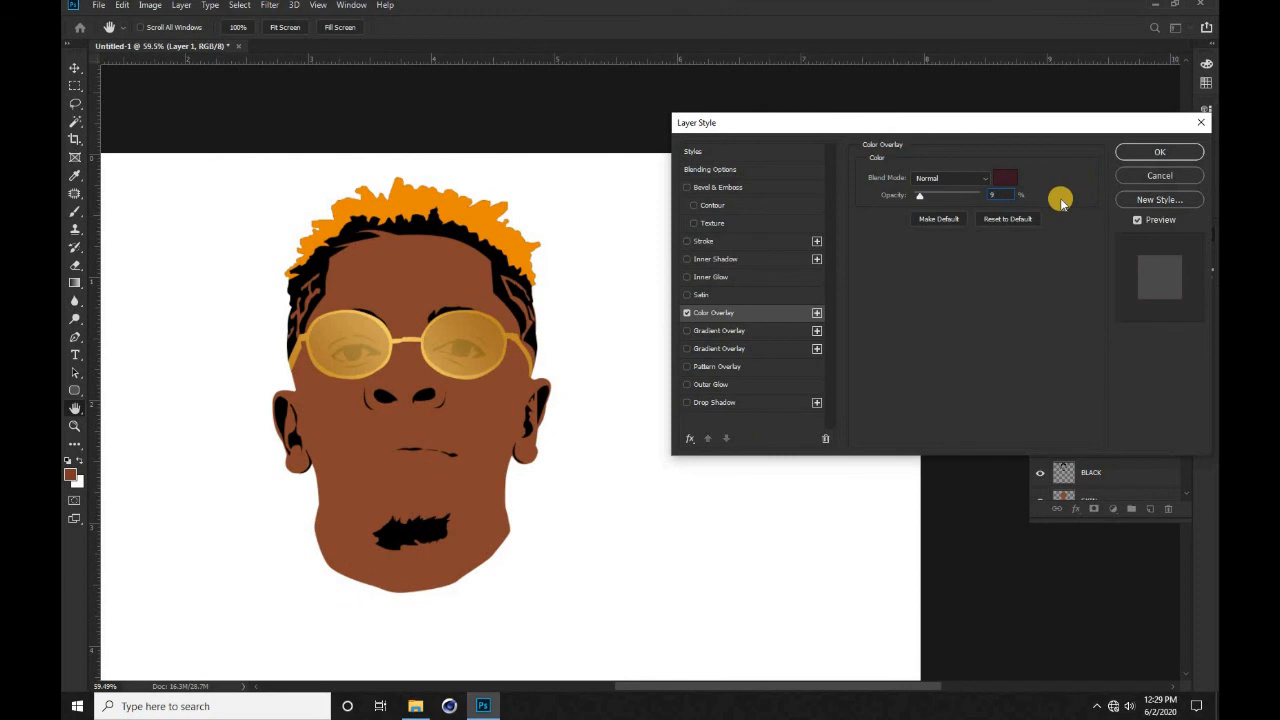
{"action": "type", "text": "0"}
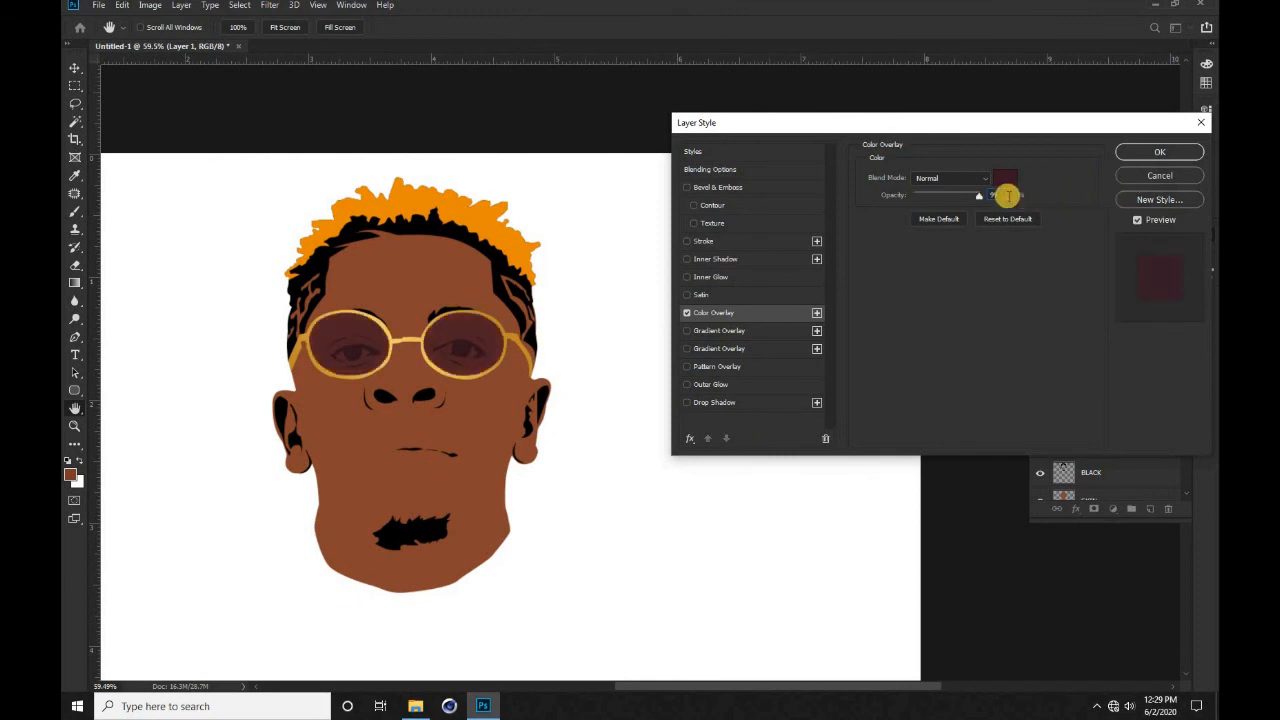
{"action": "type", "text": "100"}
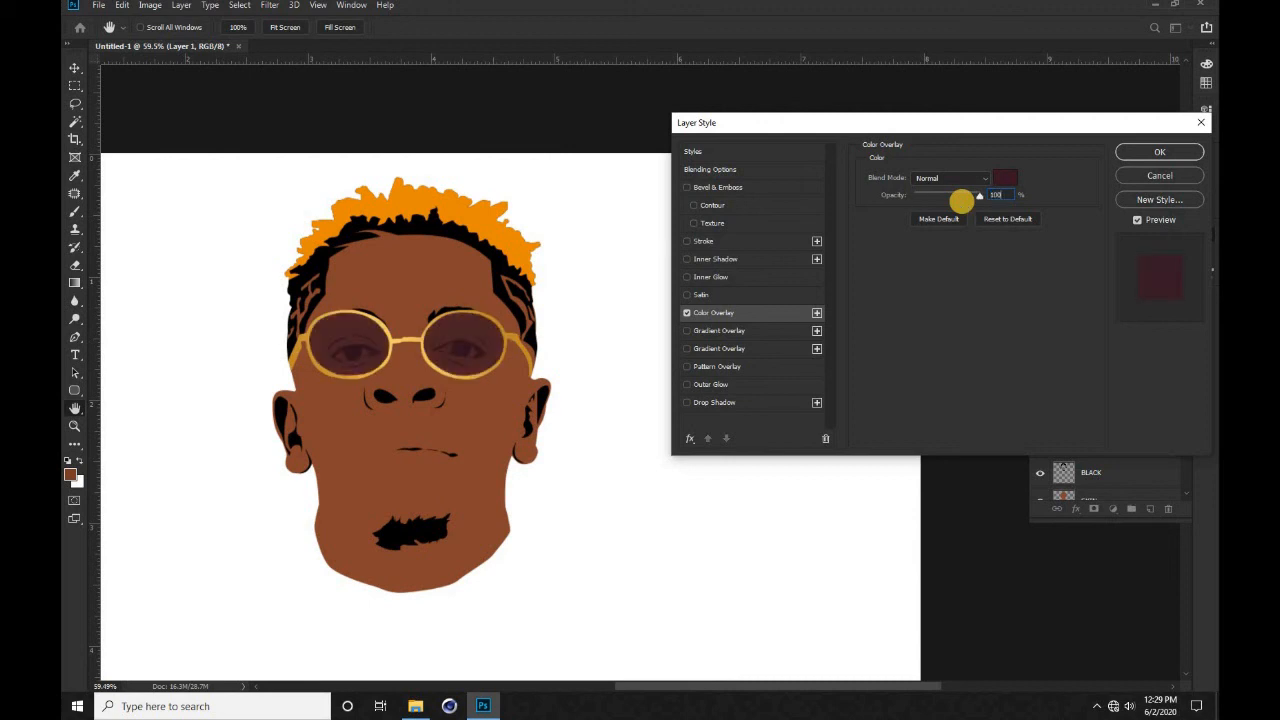
Step: Darken the lens overlay colour to 1f0b13 and apply the layer style
{"action": "left_click", "coordinate": [1008, 180]}
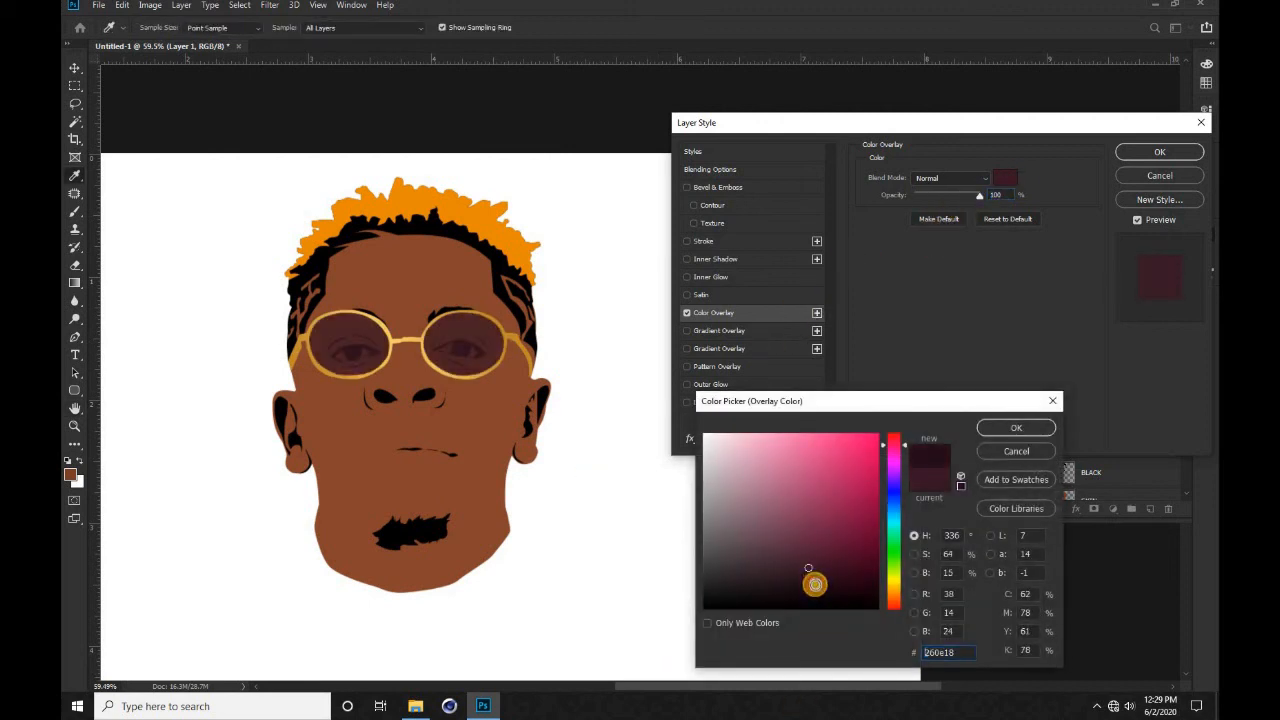
{"action": "left_click", "coordinate": [817, 585]}
{"action": "left_click_drag", "start_coordinate": [817, 585], "coordinate": [820, 589]}
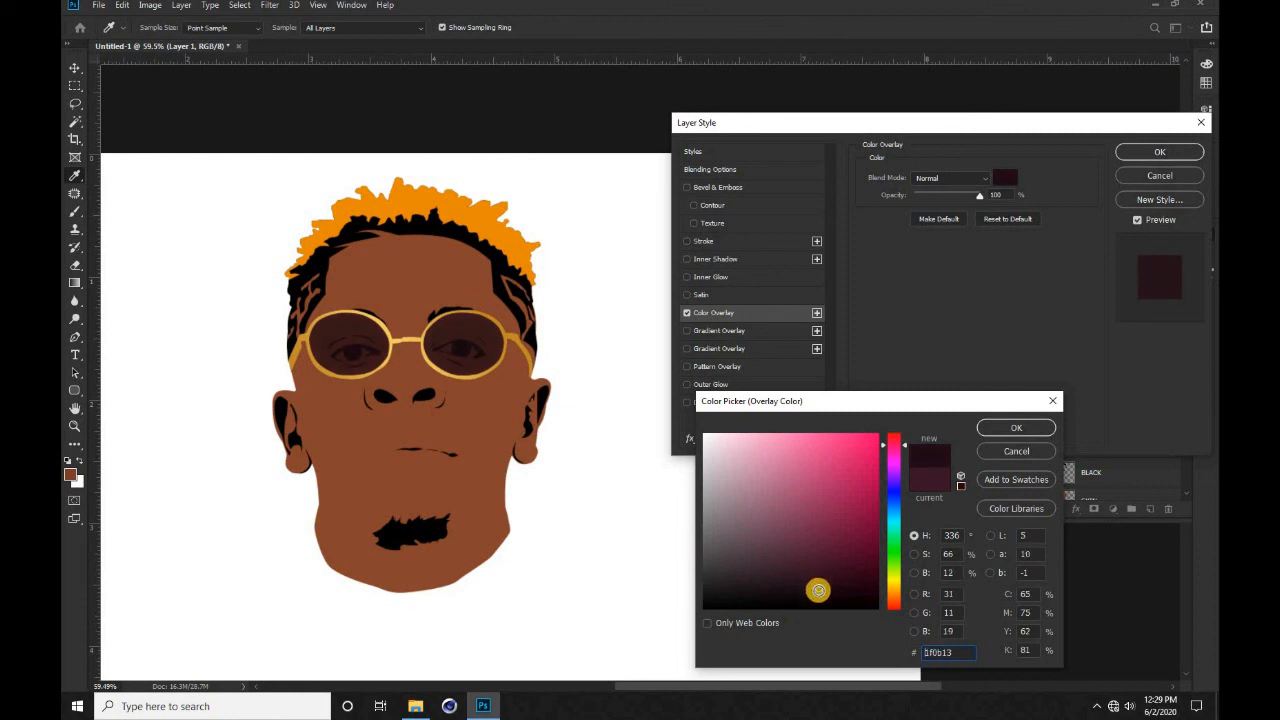
{"action": "left_click", "coordinate": [1016, 427]}
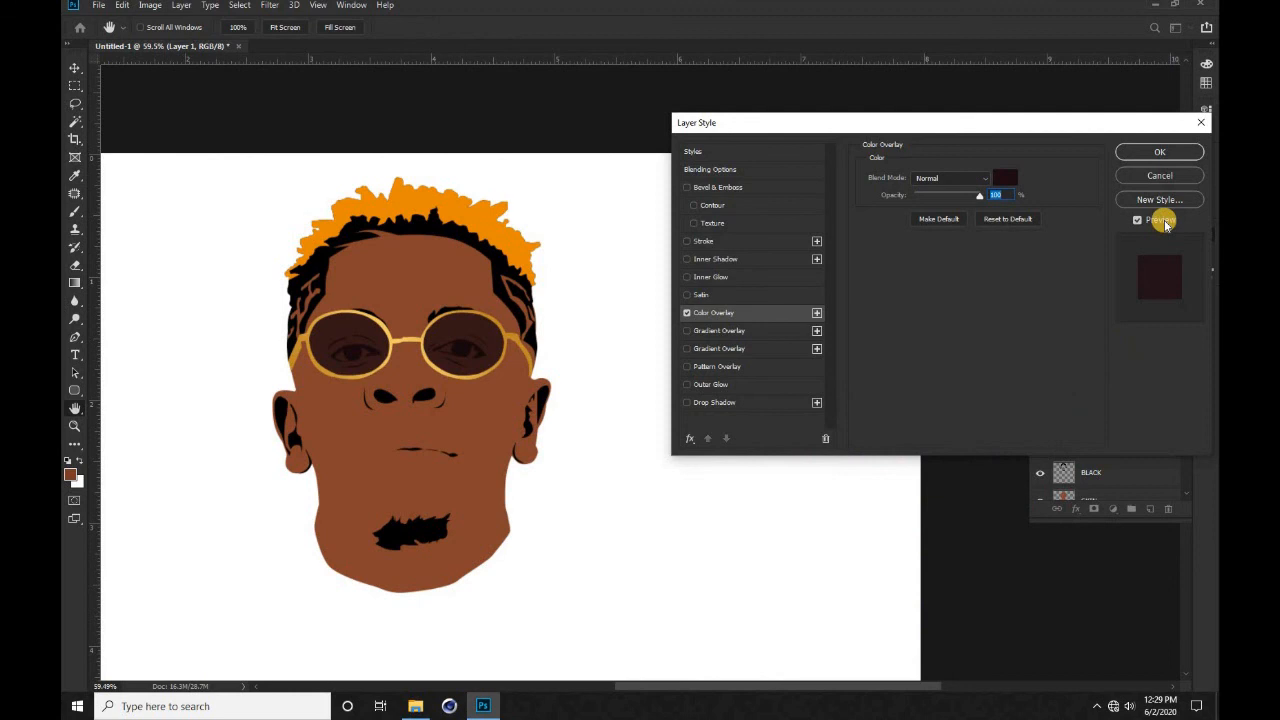
{"action": "left_click", "coordinate": [1160, 151]}
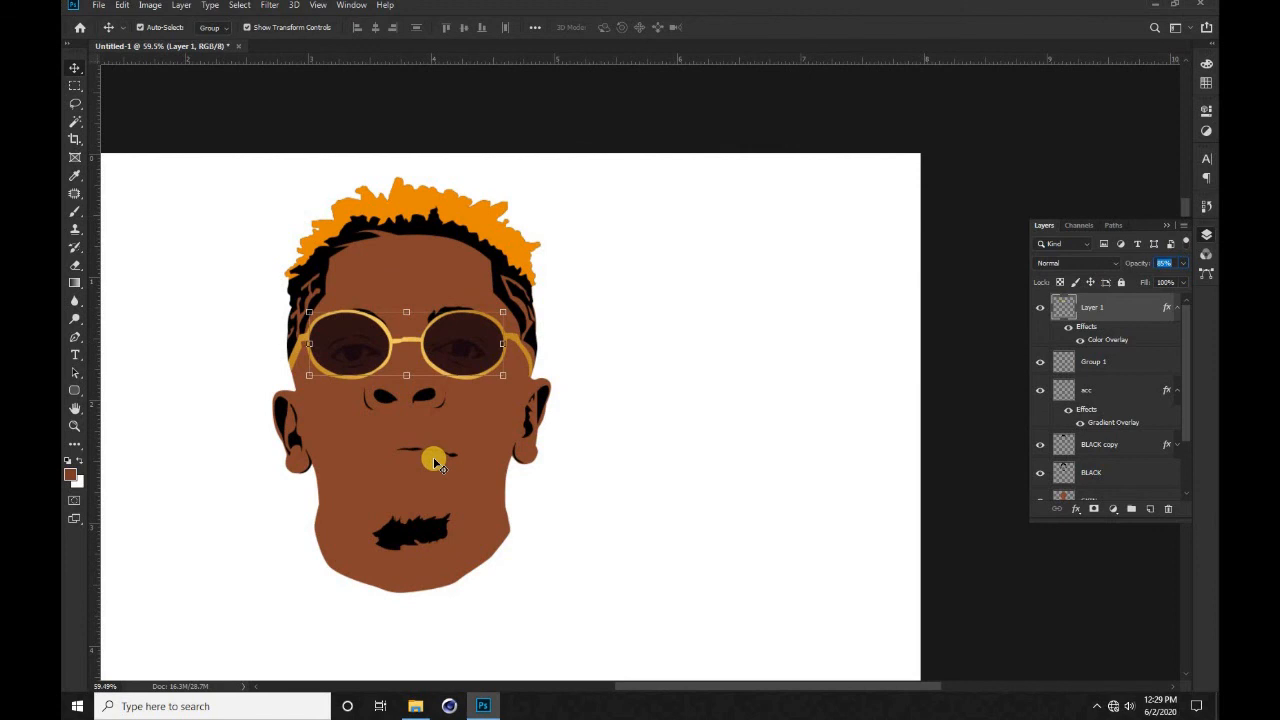
Step: Set the lens layer's opacity to 85% and deselect the layer
{"action": "key", "text": "Return"}
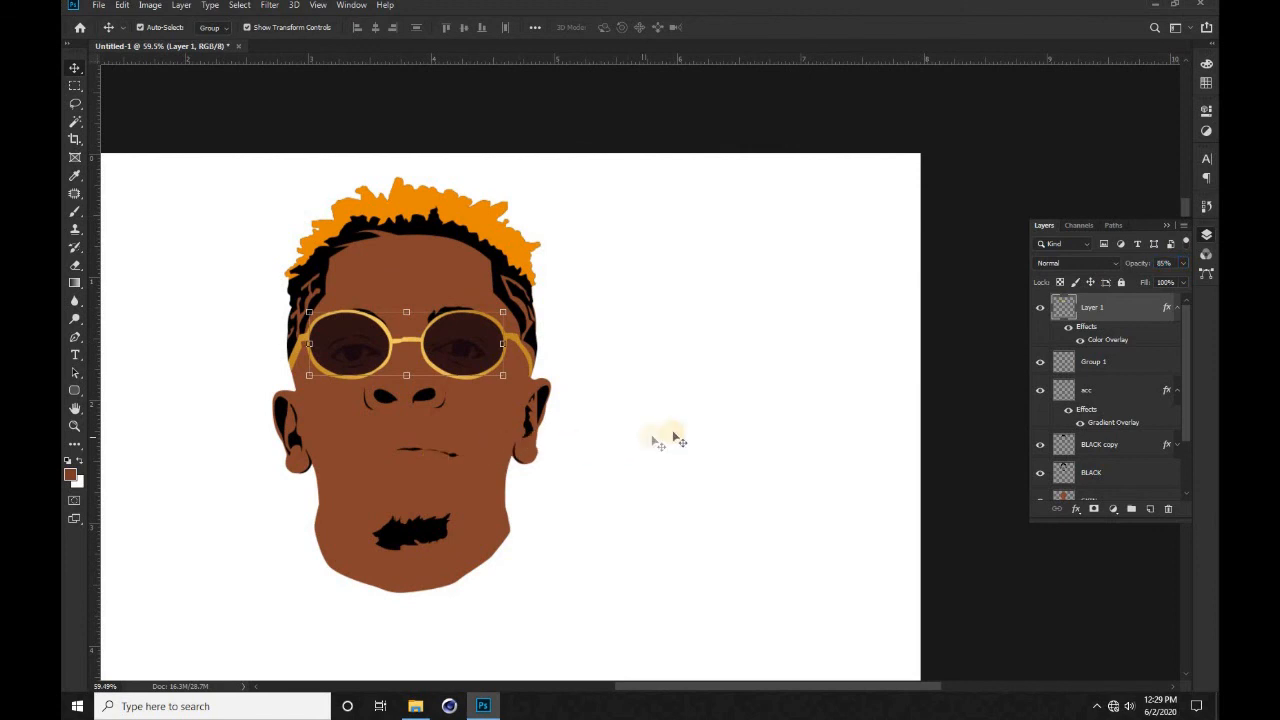
{"action": "left_click", "coordinate": [958, 362]}
{"action": "scroll", "coordinate": [640, 440], "scroll_direction": "down", "scroll_amount": 3}
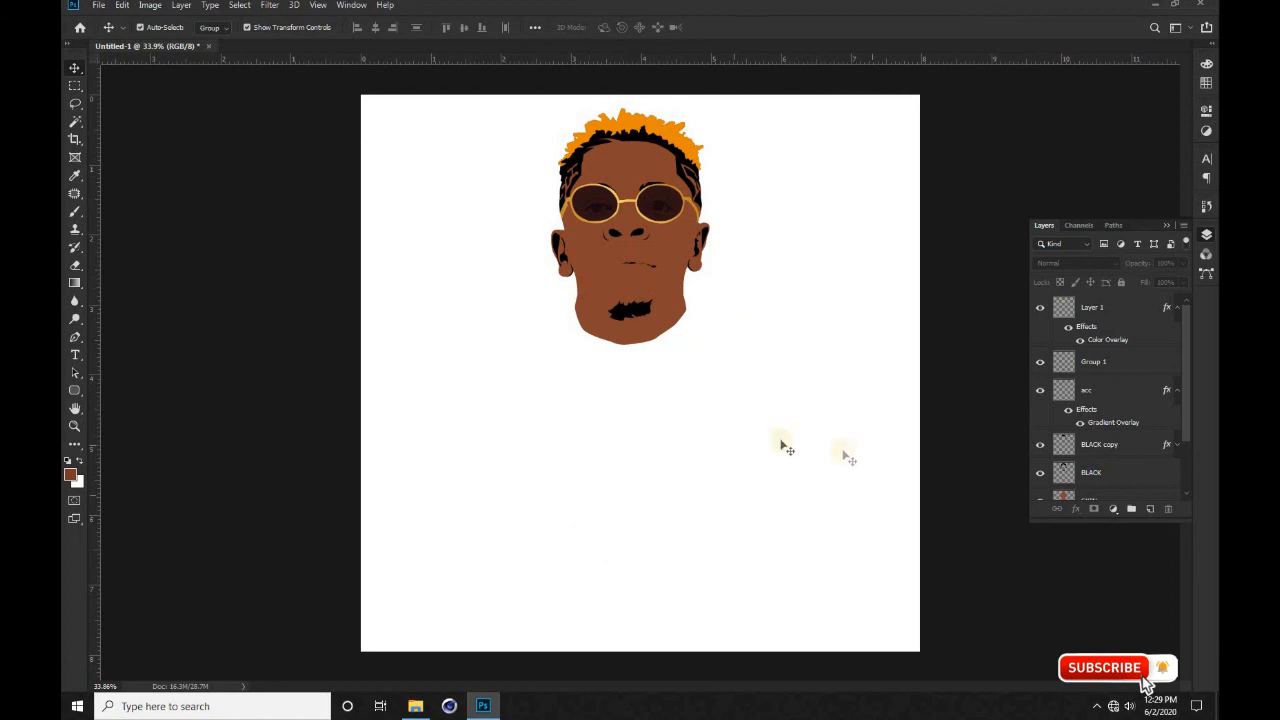
{"action": "scroll", "coordinate": [686, 271], "scroll_direction": "up", "scroll_amount": 3}
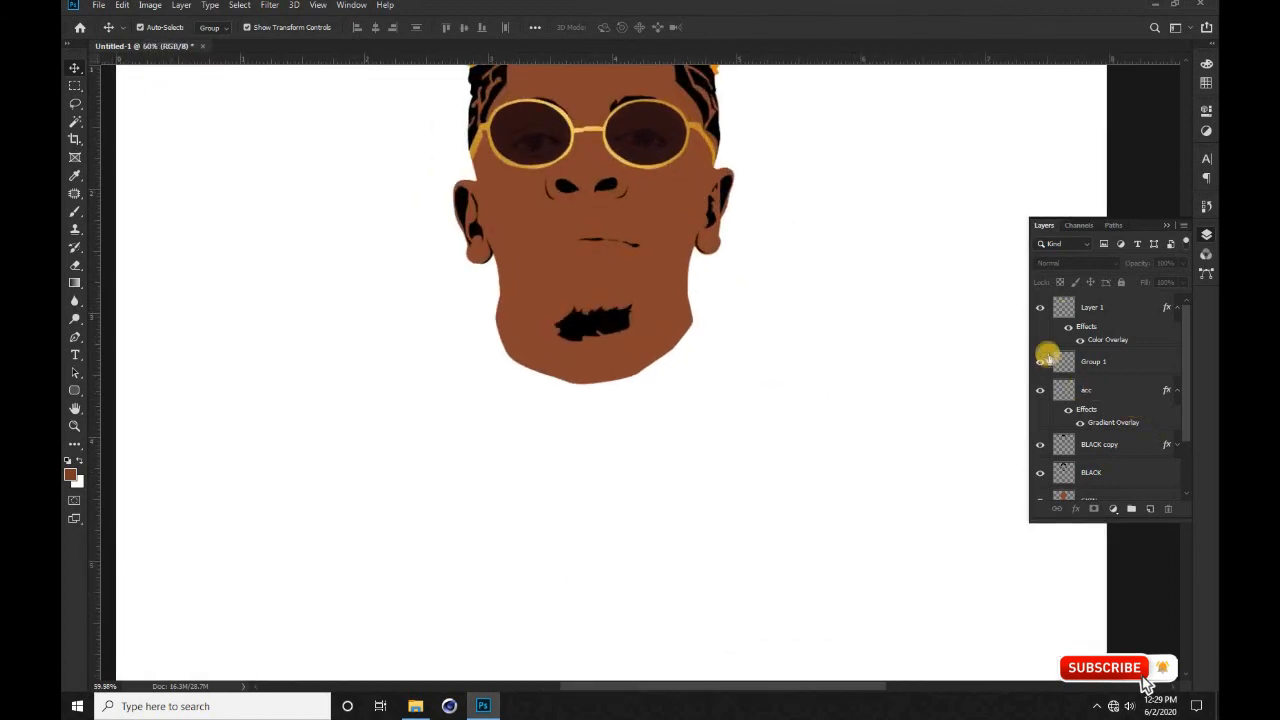